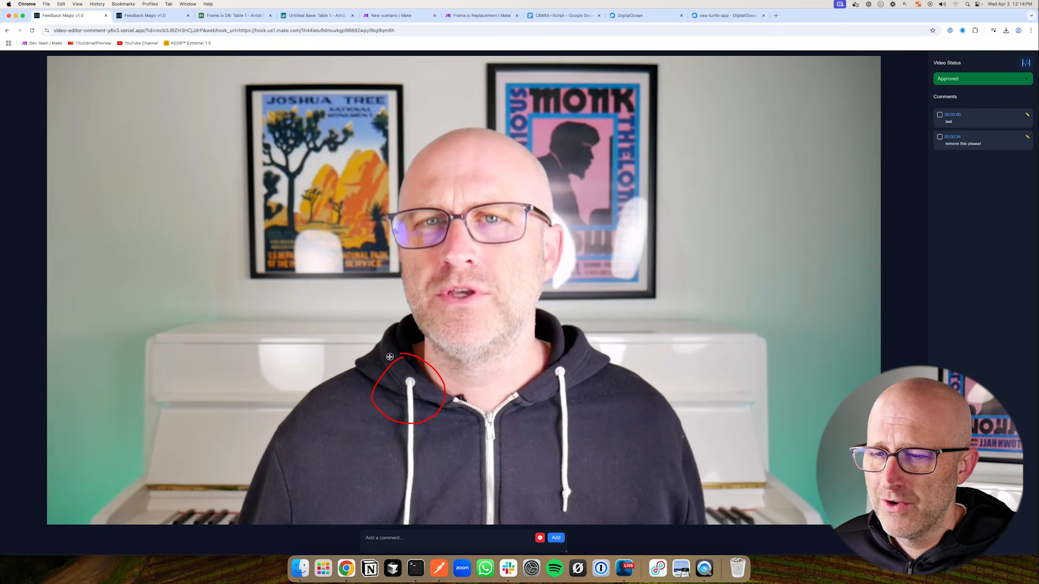
Circle the left and right hoodie drawstrings in red, then draw an arrow at Video Feedback
drag(390, 357, 375, 380)
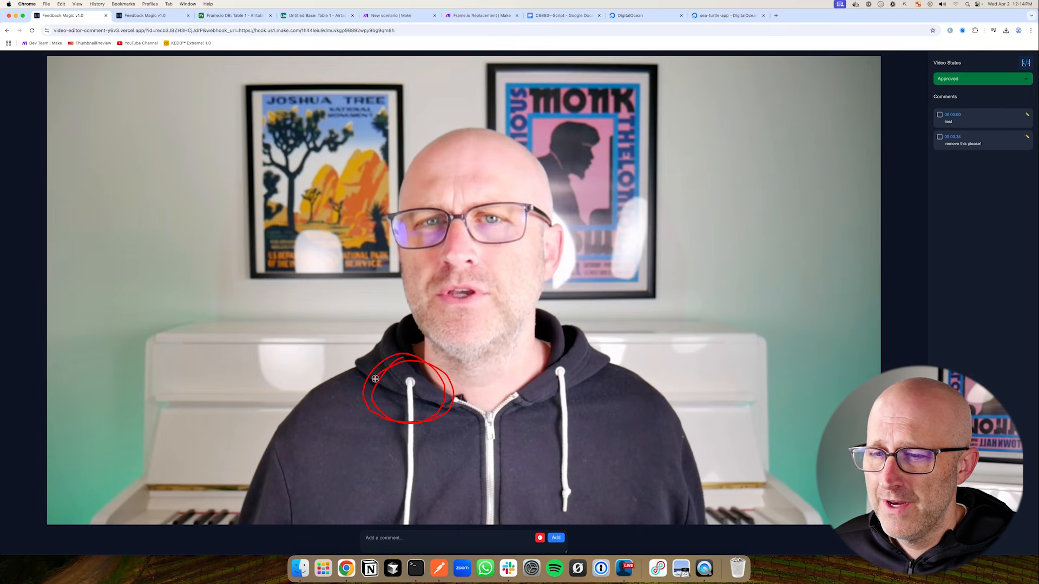
drag(568, 352, 550, 358)
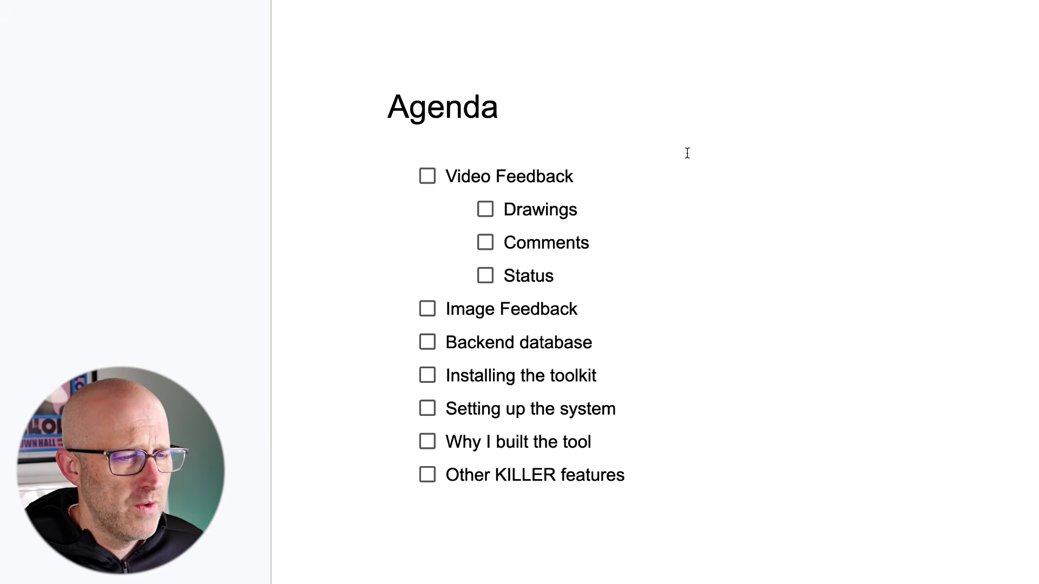
mouse_move(783, 151)
mouse_down()
mouse_move(663, 193)
mouse_move(627, 273)
mouse_up()
drag(795, 312, 636, 359)
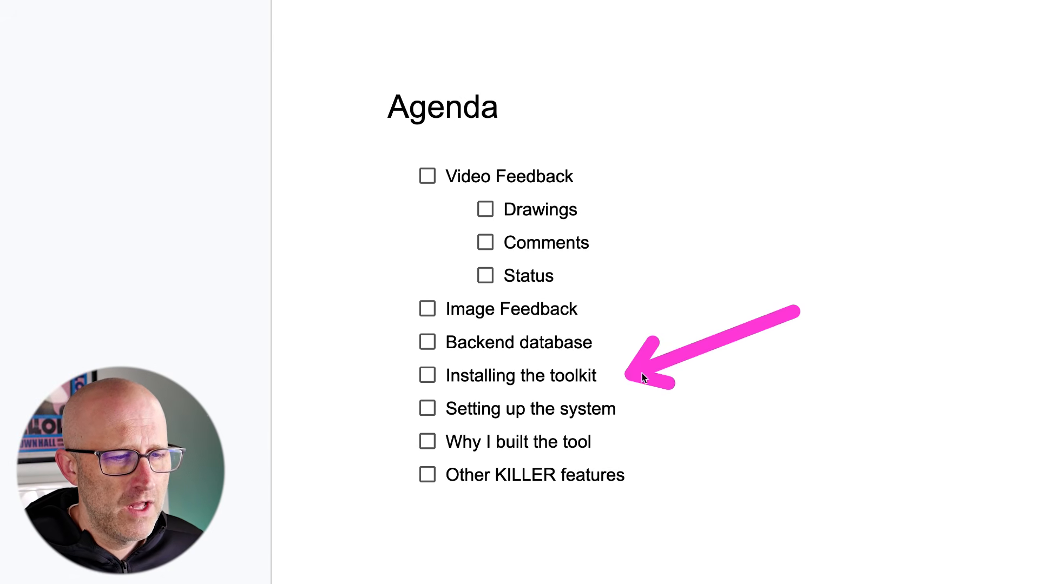
drag(811, 399, 649, 424)
mouse_move(784, 352)
mouse_down()
mouse_move(663, 393)
mouse_move(701, 413)
mouse_move(757, 415)
mouse_move(636, 440)
mouse_up()
drag(758, 416, 657, 470)
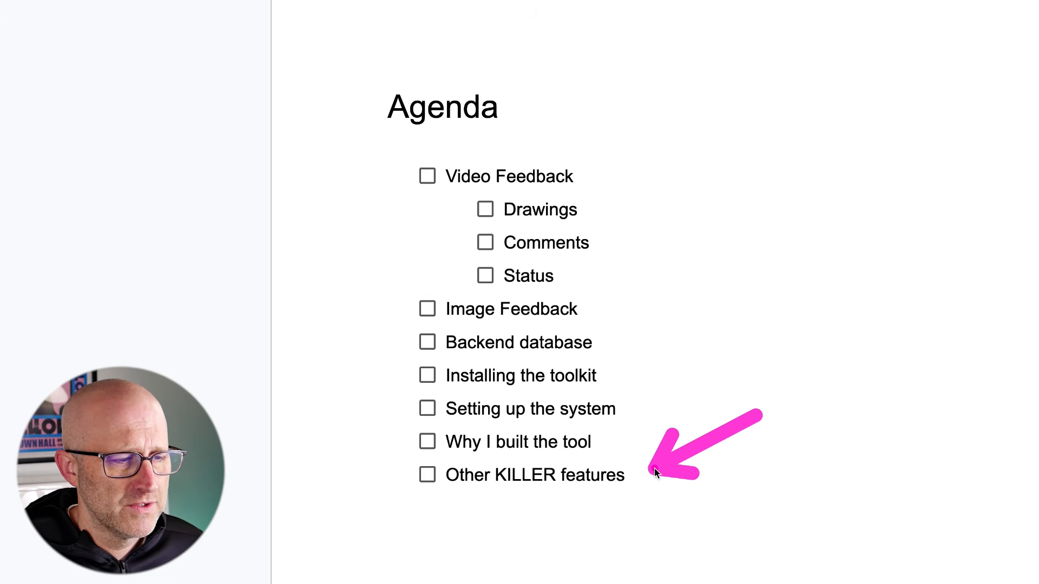
mouse_move(671, 399)
mouse_down()
mouse_move(549, 448)
mouse_move(382, 475)
mouse_up()
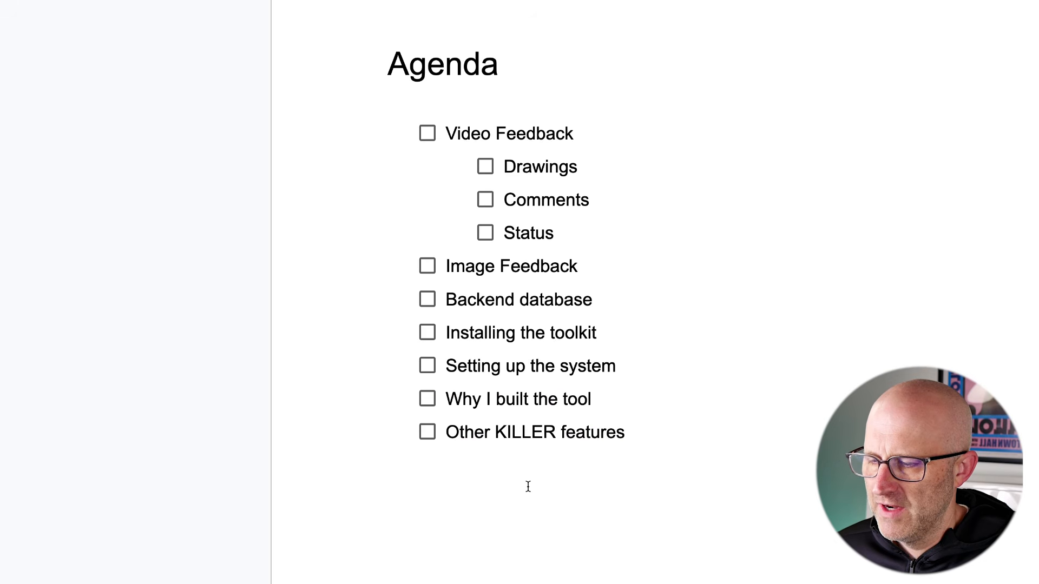
drag(553, 558, 541, 475)
drag(731, 429, 637, 399)
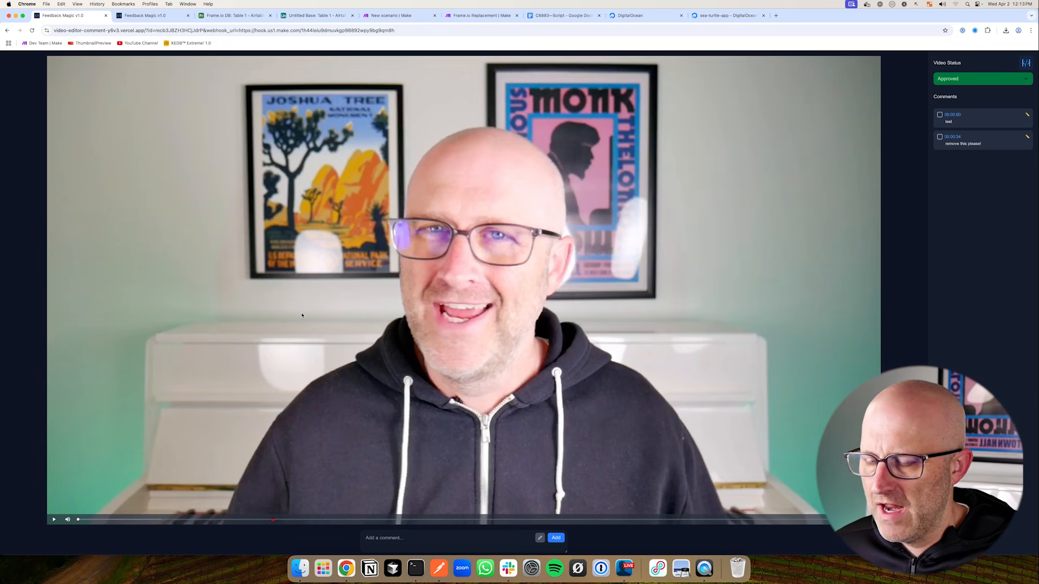
click(121, 520)
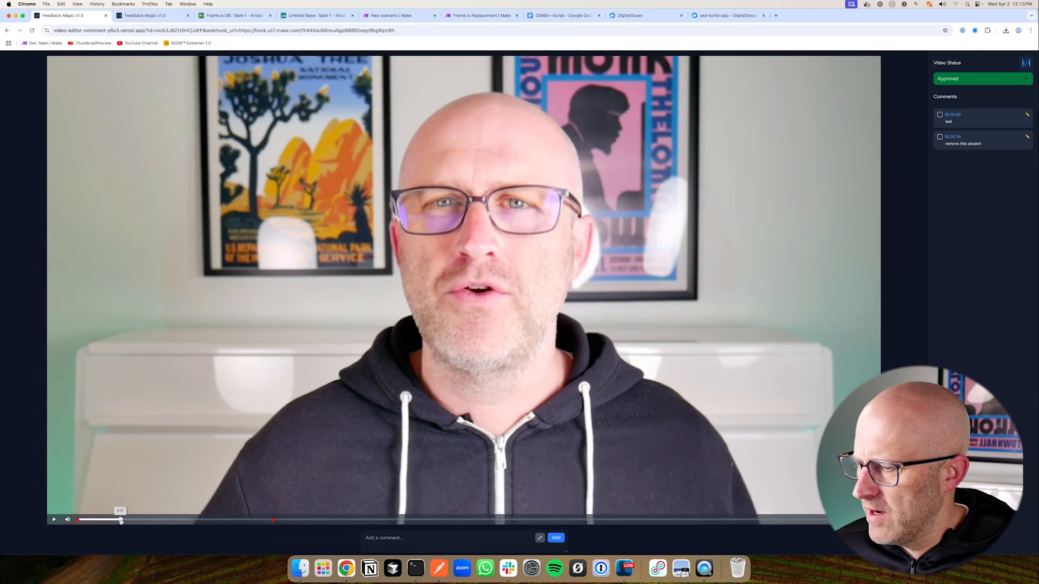
click(146, 520)
click(205, 520)
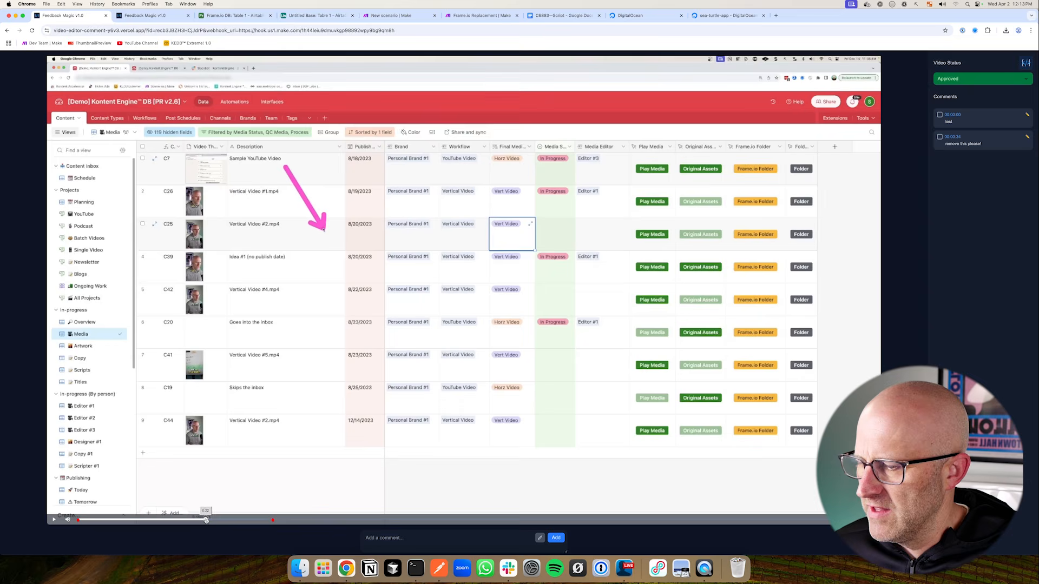
click(257, 520)
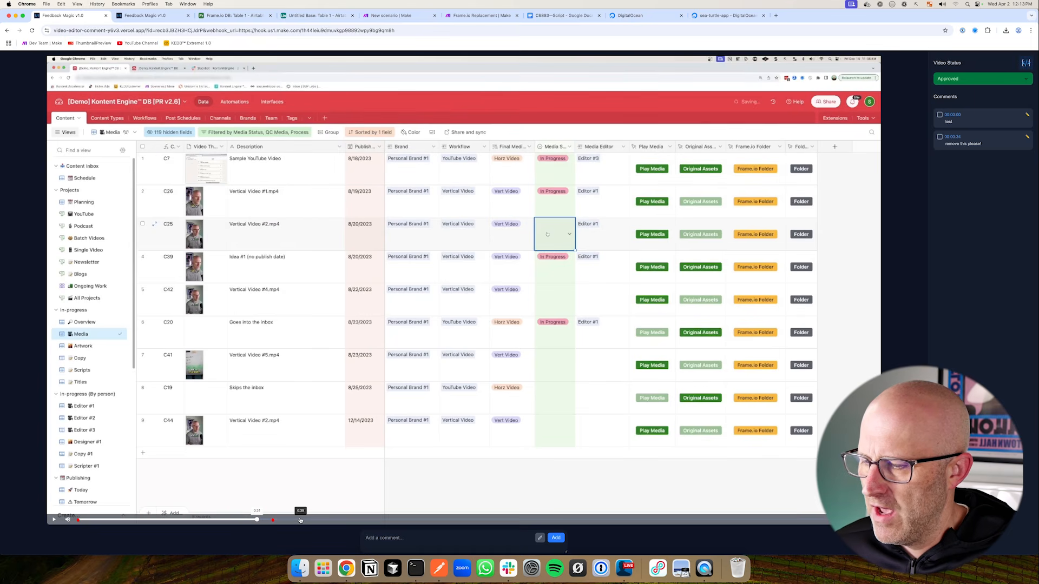
click(301, 521)
click(353, 520)
click(54, 521)
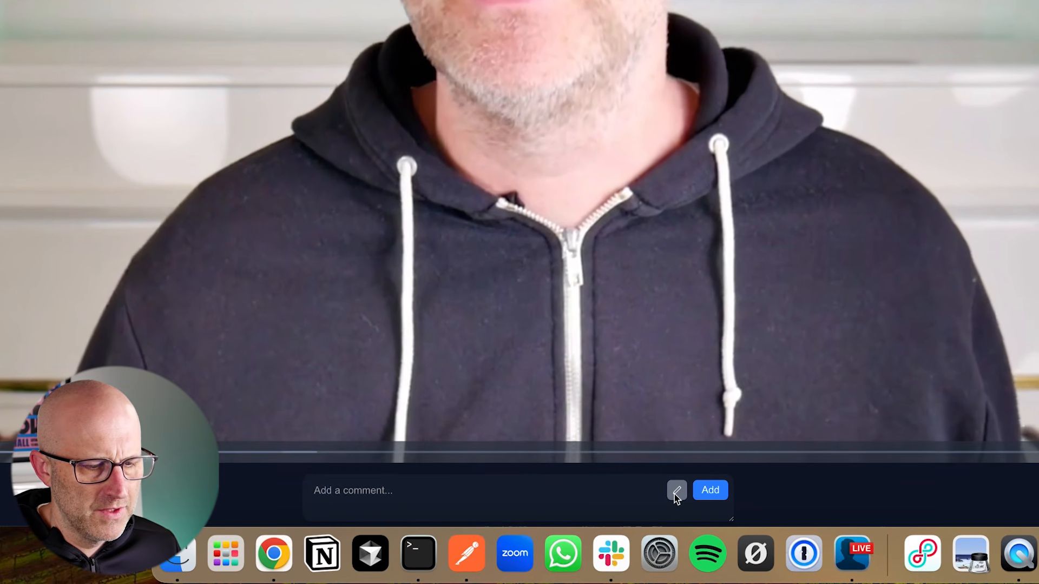
With drawing enabled, circle both hoodie drawstrings in red on the video
click(676, 490)
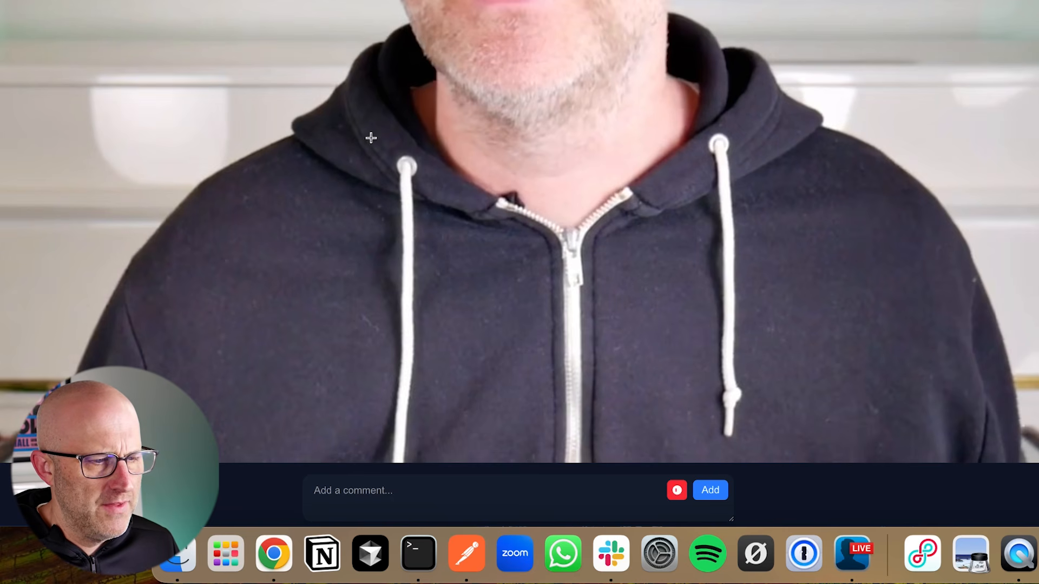
mouse_move(370, 138)
mouse_down()
mouse_move(398, 248)
mouse_move(463, 238)
mouse_move(347, 149)
mouse_up()
drag(726, 93, 649, 215)
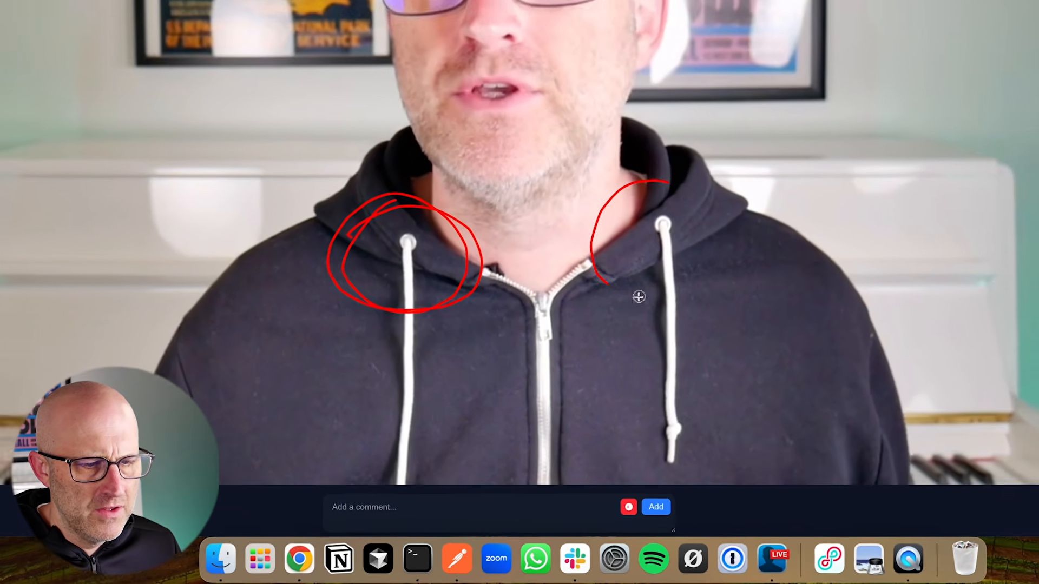
drag(639, 296, 642, 201)
drag(793, 380, 706, 325)
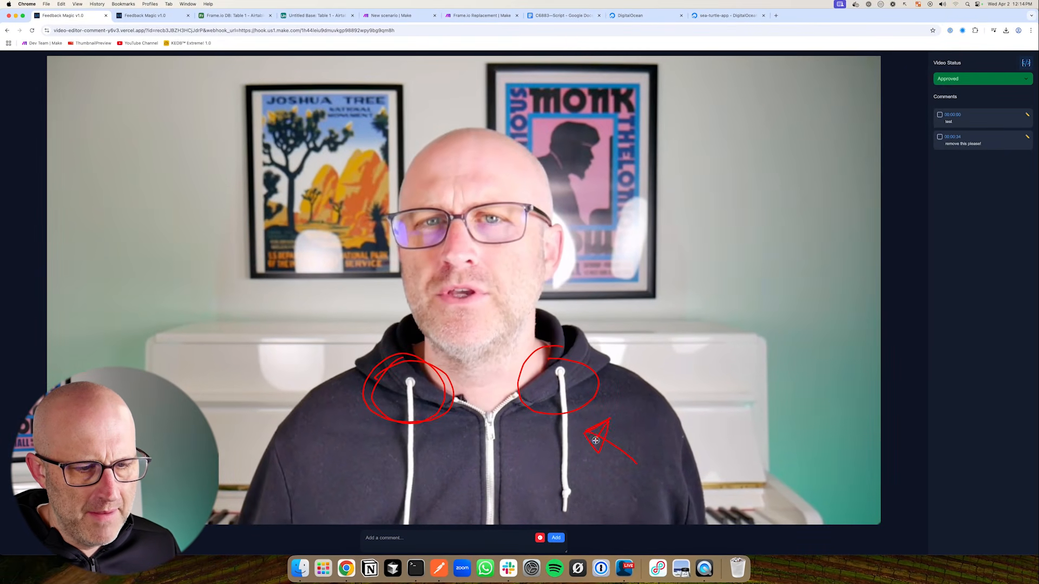
Post the comment 'please take this out' at 00:00:02
click(384, 538)
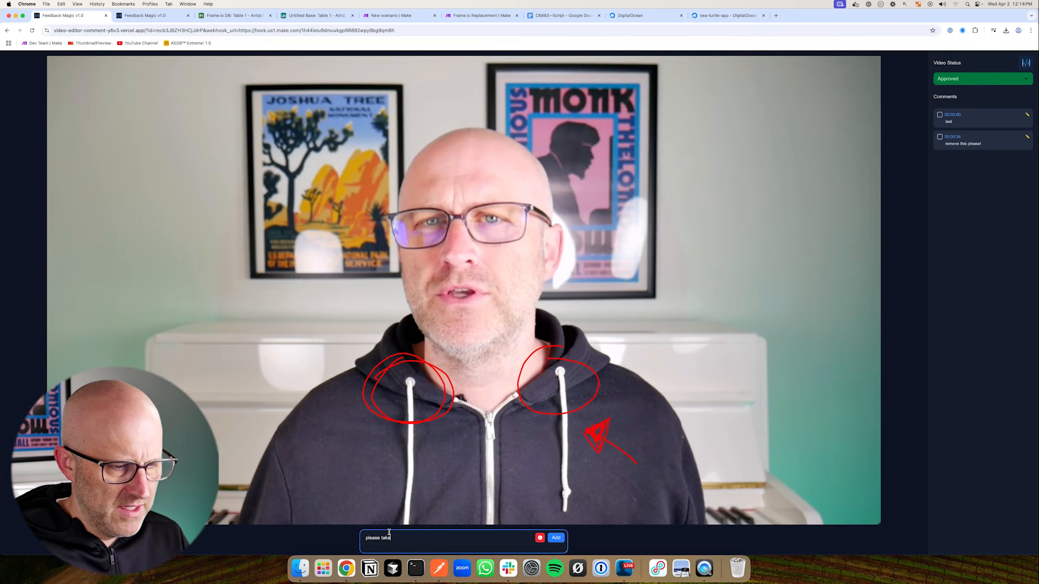
text(please take this out)
key(Return)
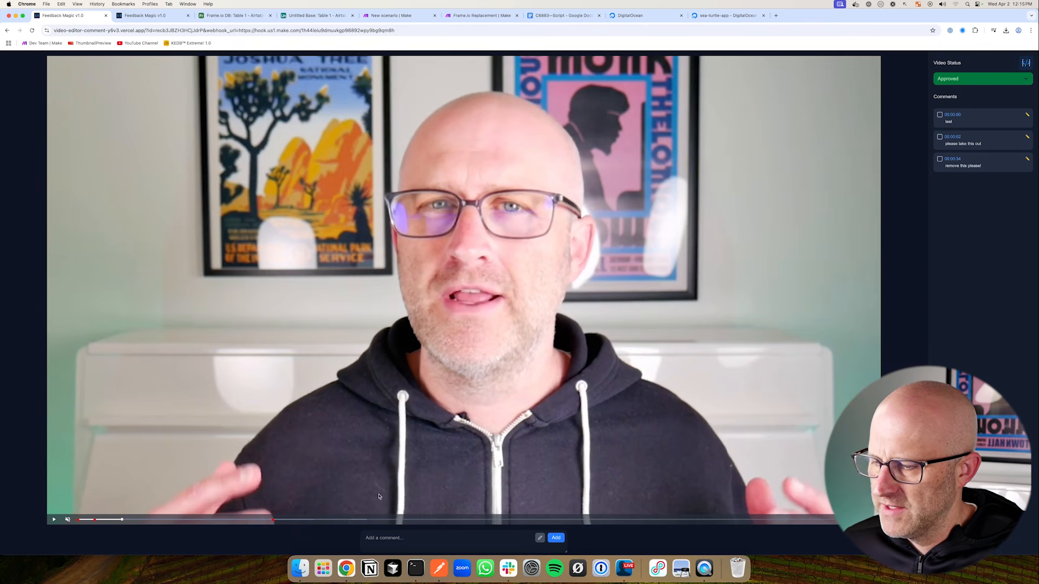
Handwrite 'zoom in here' on the frame and save it as a comment at 00:00:10
click(55, 520)
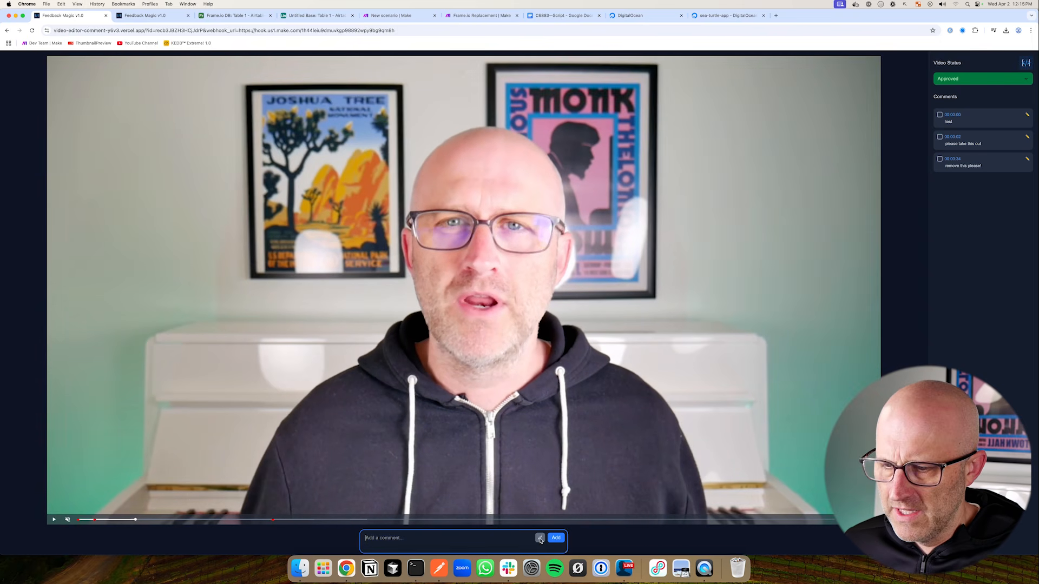
drag(154, 206, 269, 227)
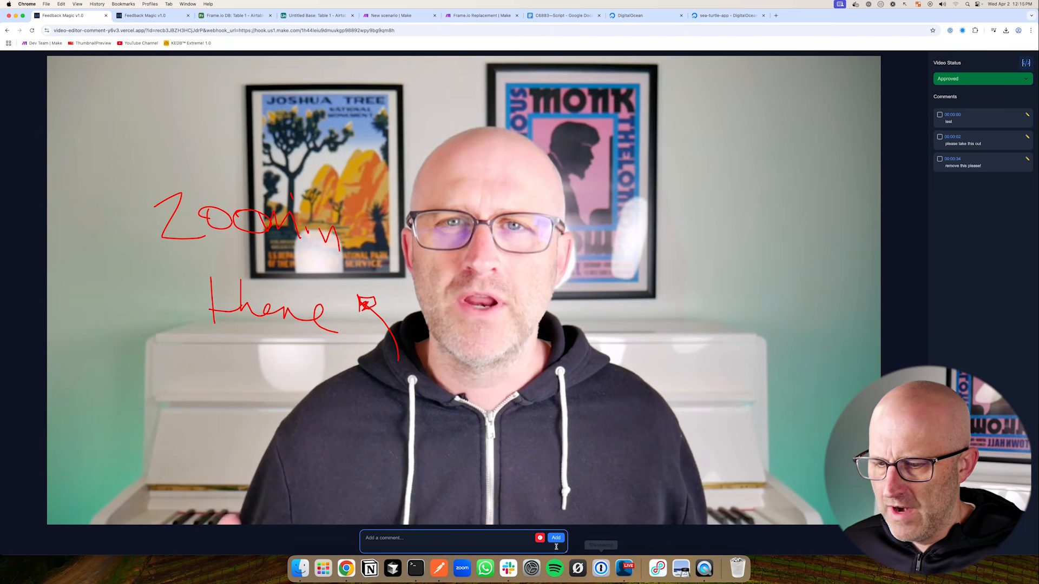
click(556, 538)
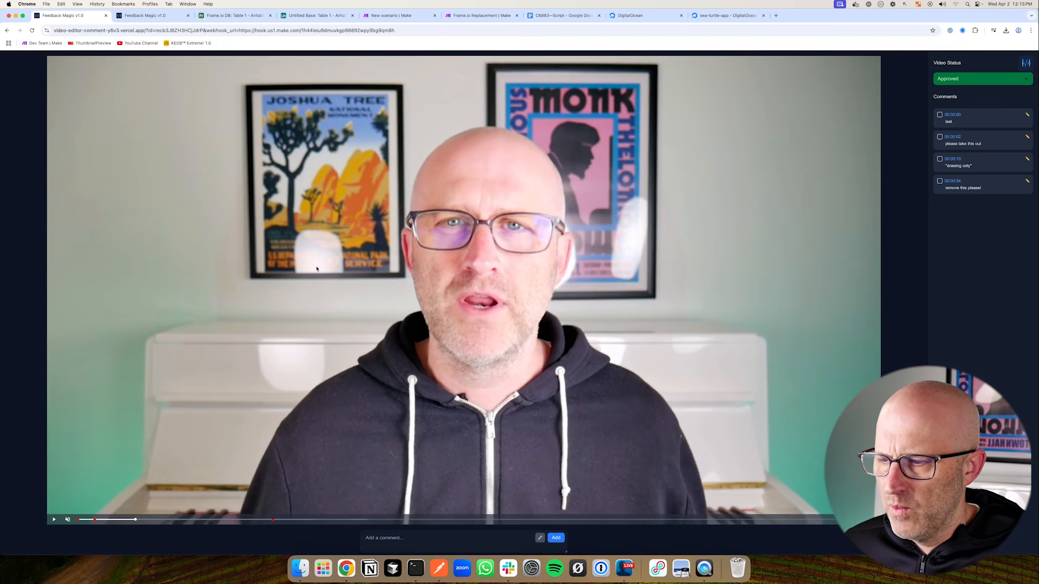
Jump between the comments at 00:00:34, 00:00:10, 00:00:02 and the start
click(981, 181)
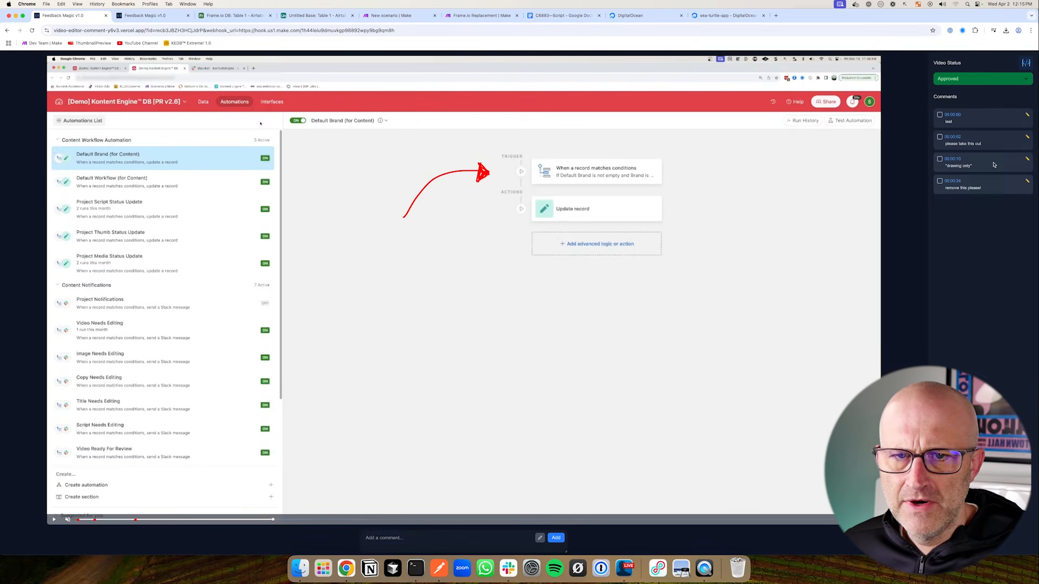
click(994, 165)
click(993, 137)
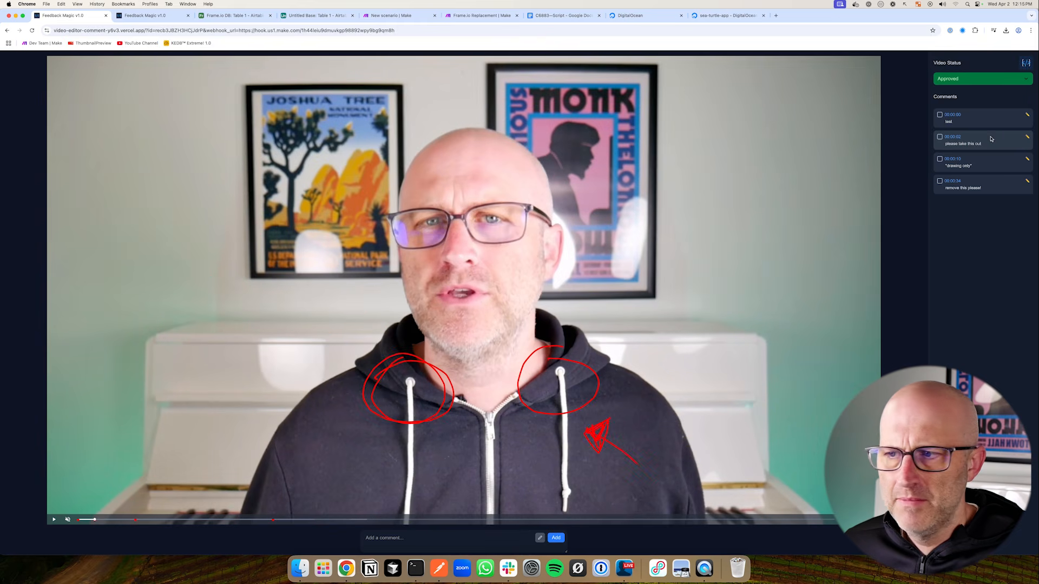
click(993, 119)
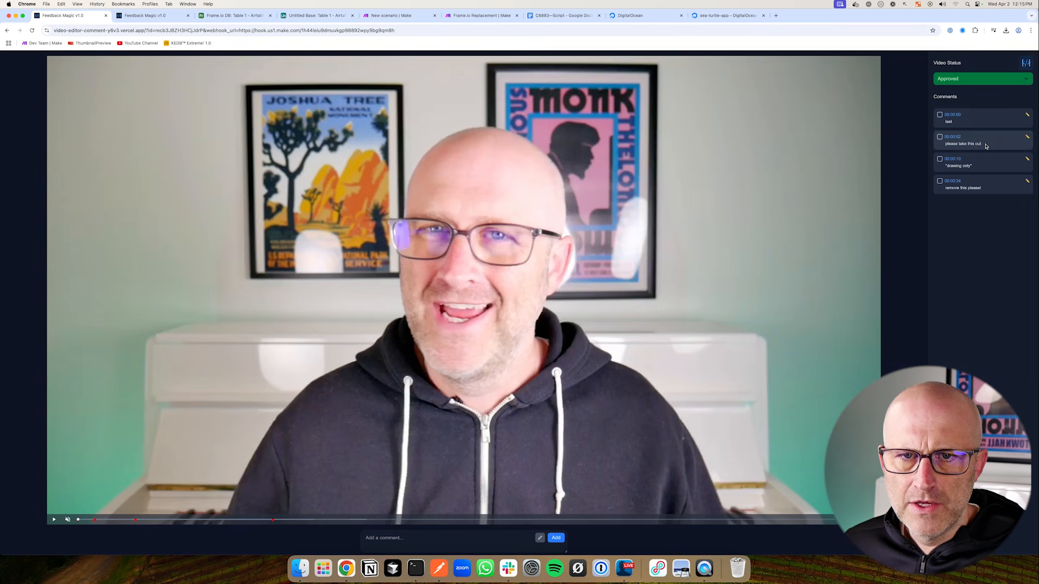
click(974, 142)
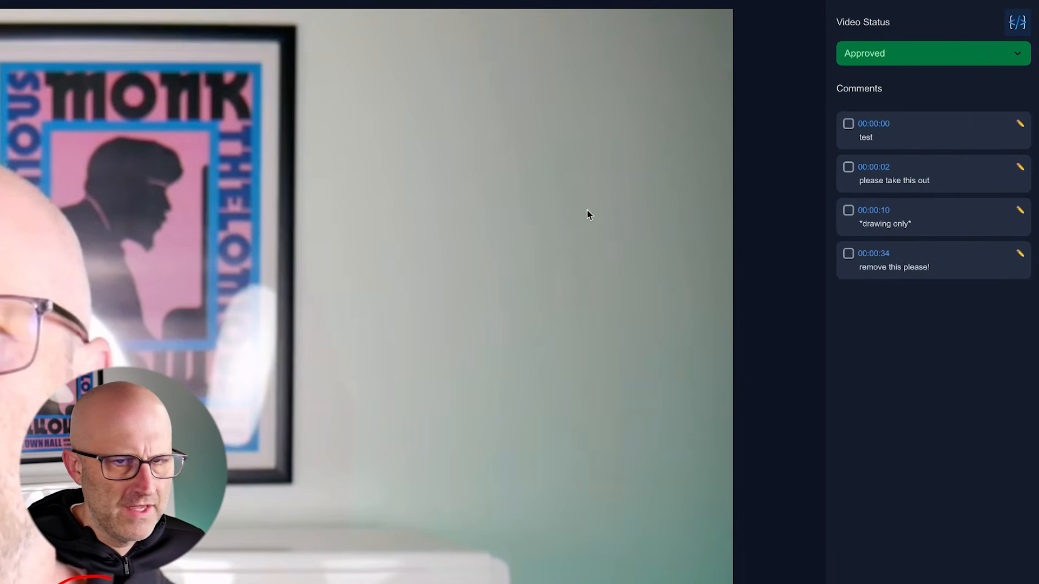
Resolve 'please take this out' and cycle the video status through In Progress and Needs Review back to Approved
click(848, 167)
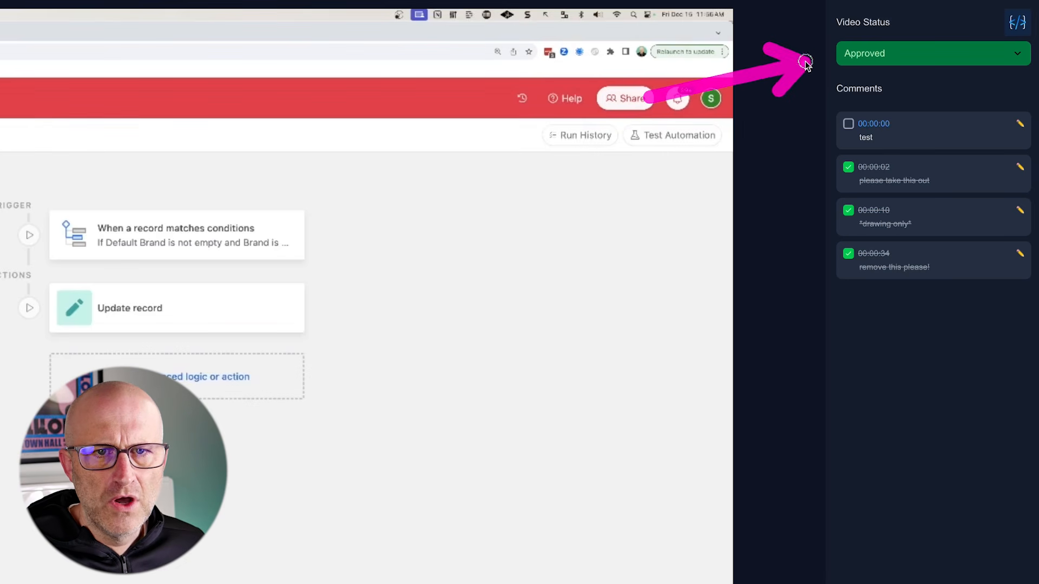
click(896, 54)
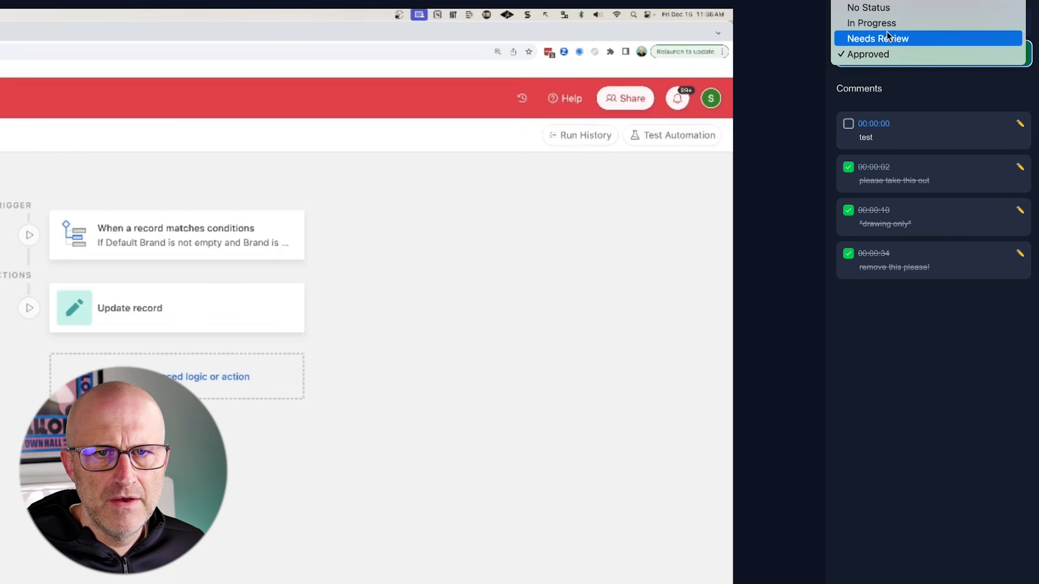
click(899, 84)
click(895, 53)
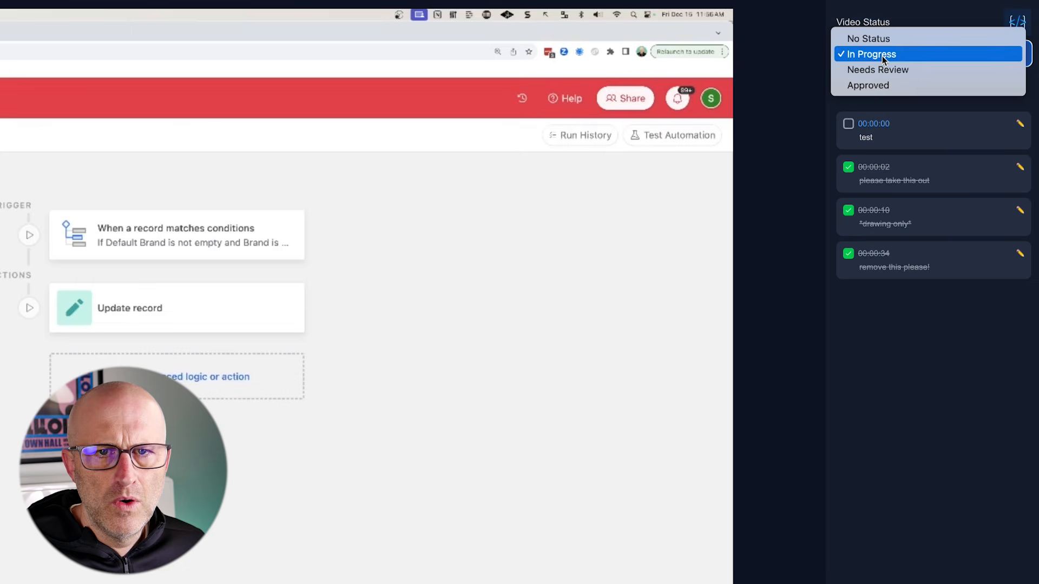
click(881, 72)
click(872, 61)
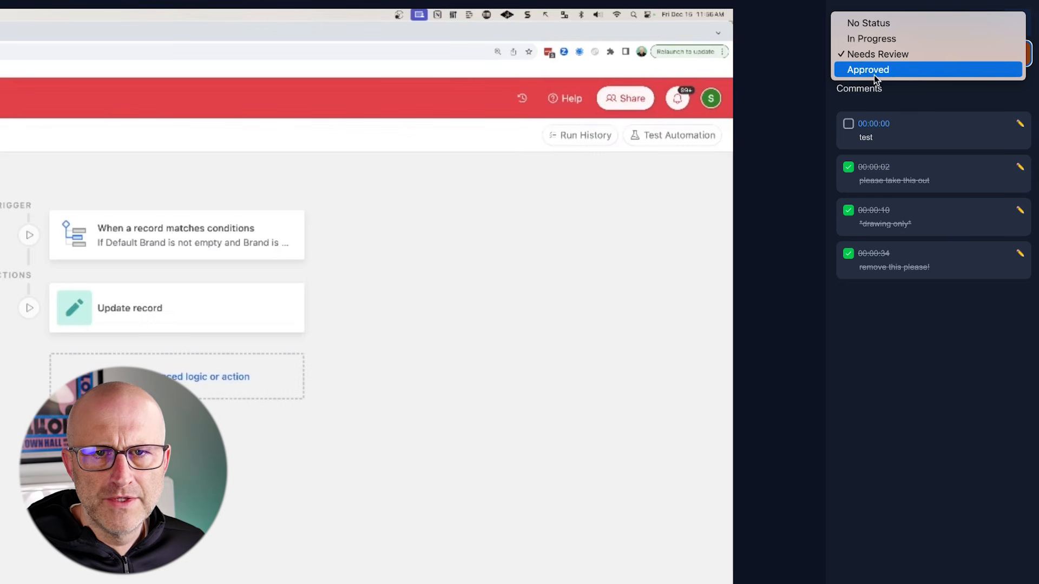
click(864, 70)
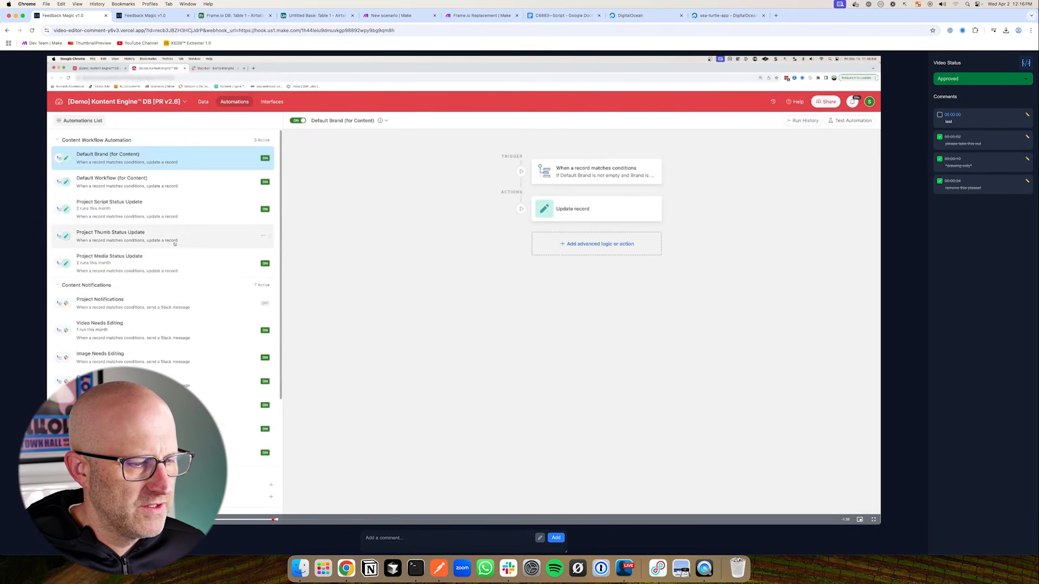
Draw a red arrow stroke, post the comment 'comemn' at 00:00:06, then tick Comments on the agenda
click(540, 538)
drag(355, 355, 390, 298)
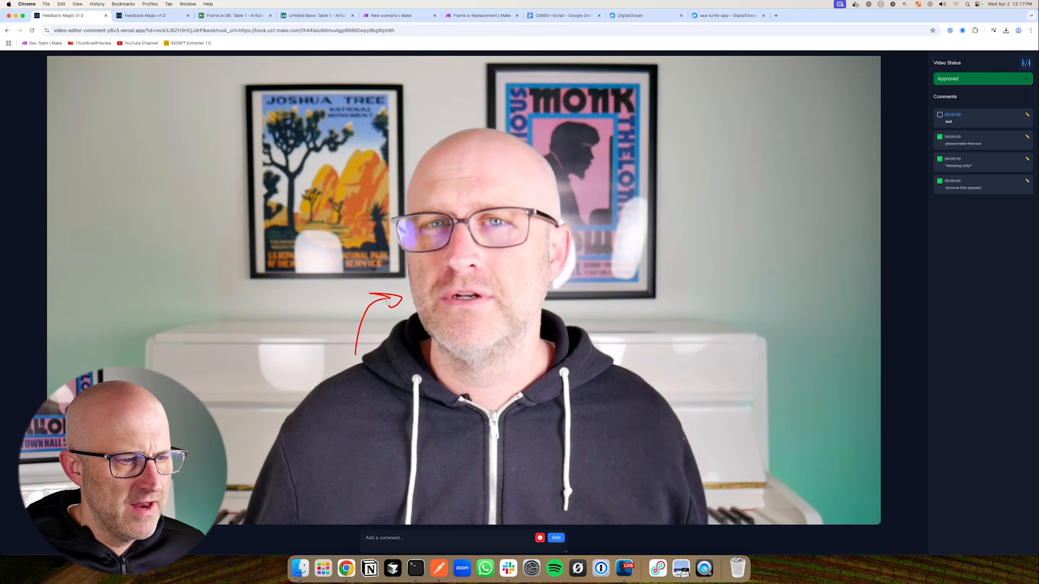
click(385, 541)
text(comemnts)
key(Return)
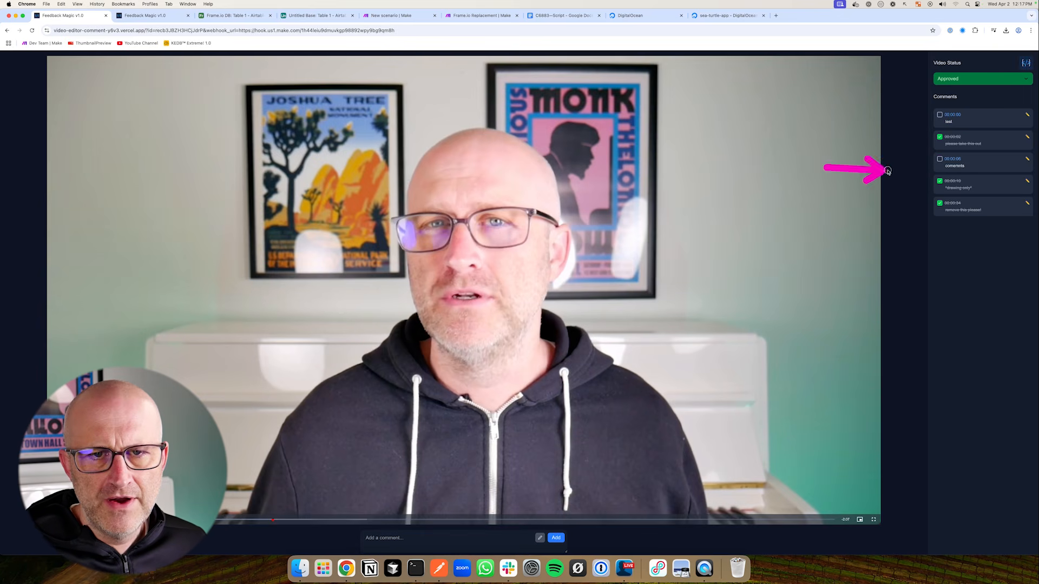
click(963, 78)
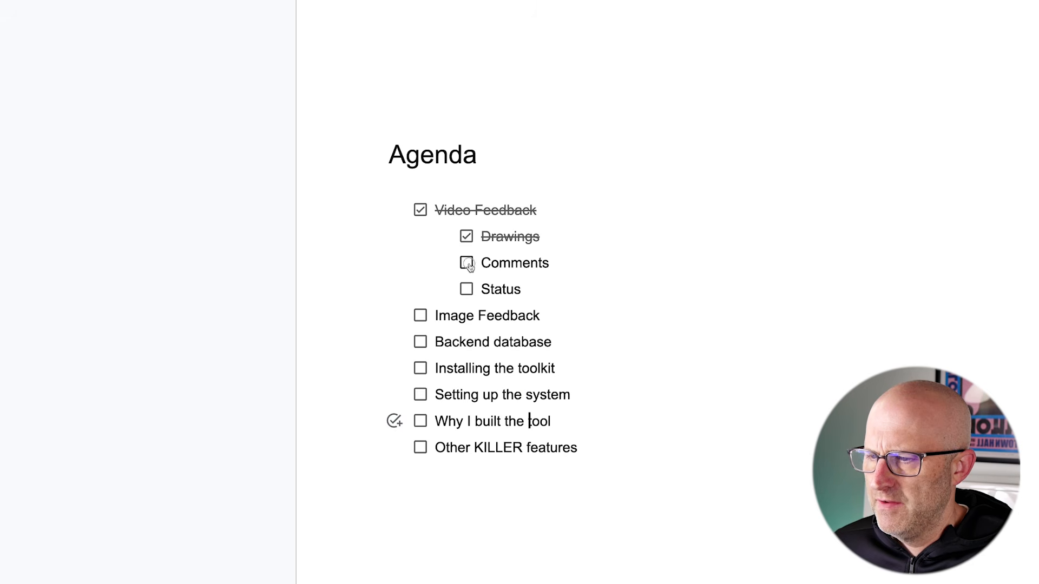
click(465, 263)
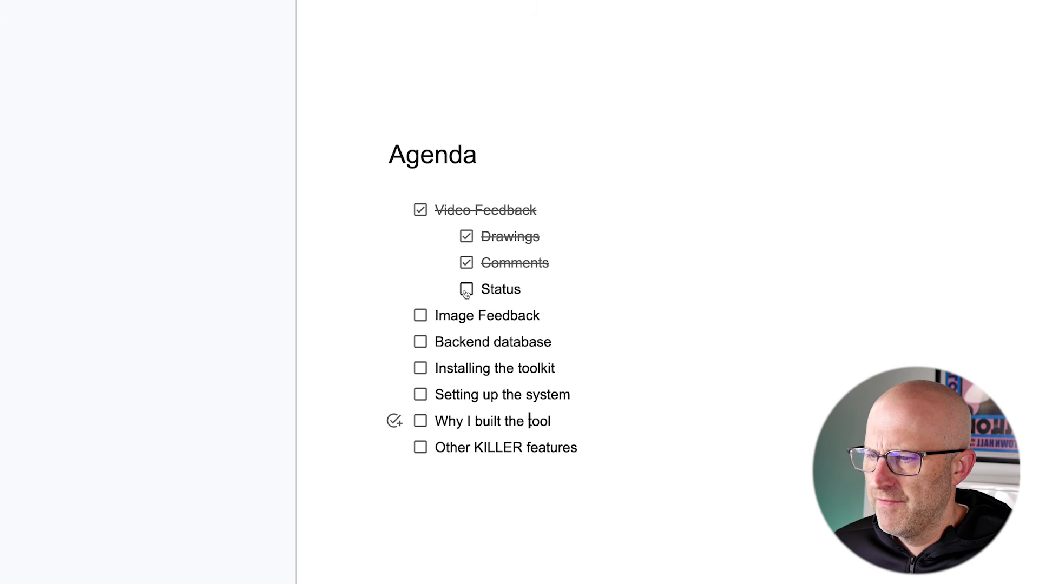
Tick off the Status item under Video Feedback on the agenda
click(466, 289)
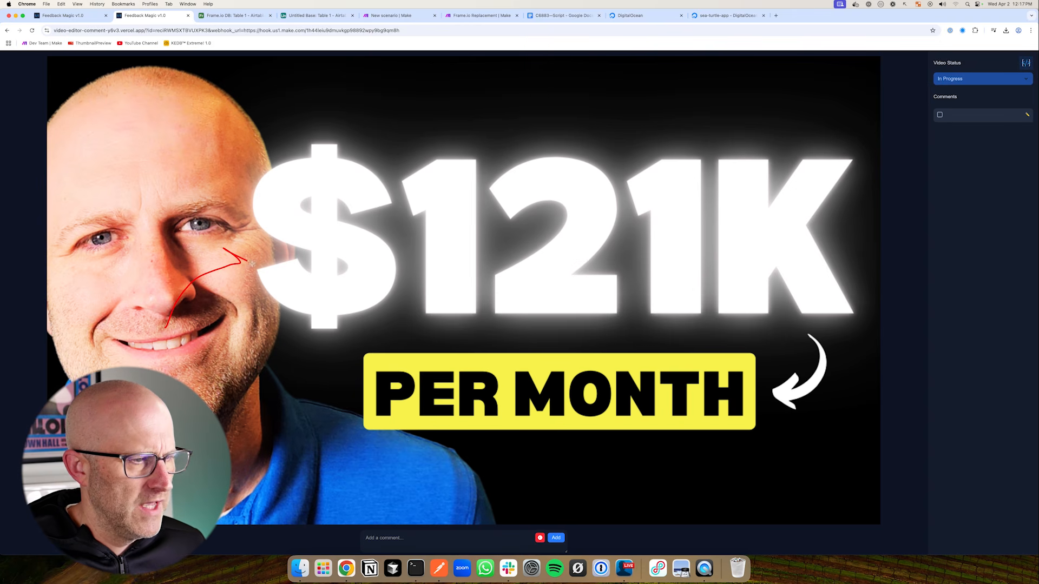
Post the comment 'take this out' on the thumbnail
click(383, 537)
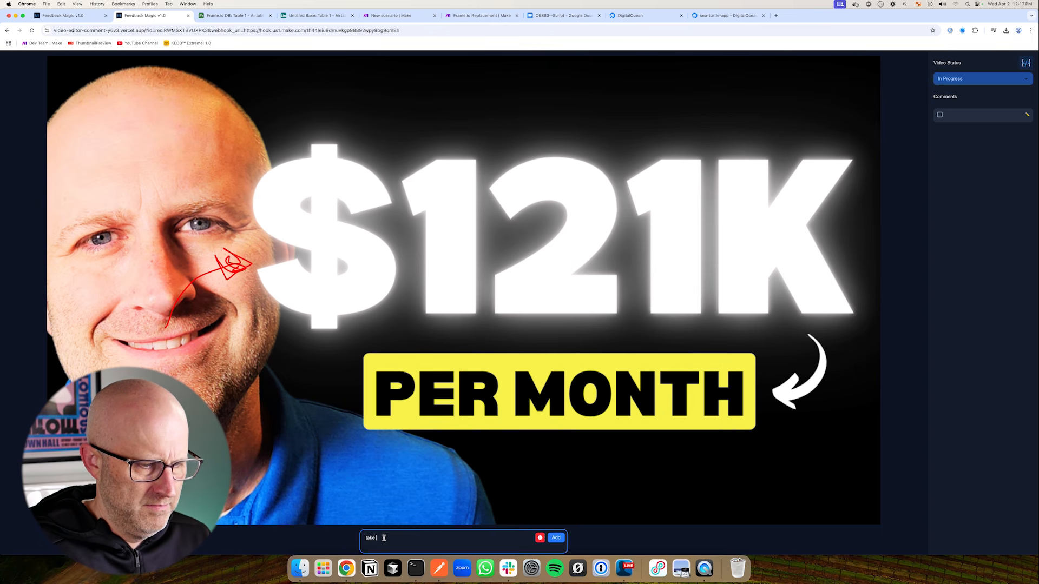
text(take this out)
key(Return)
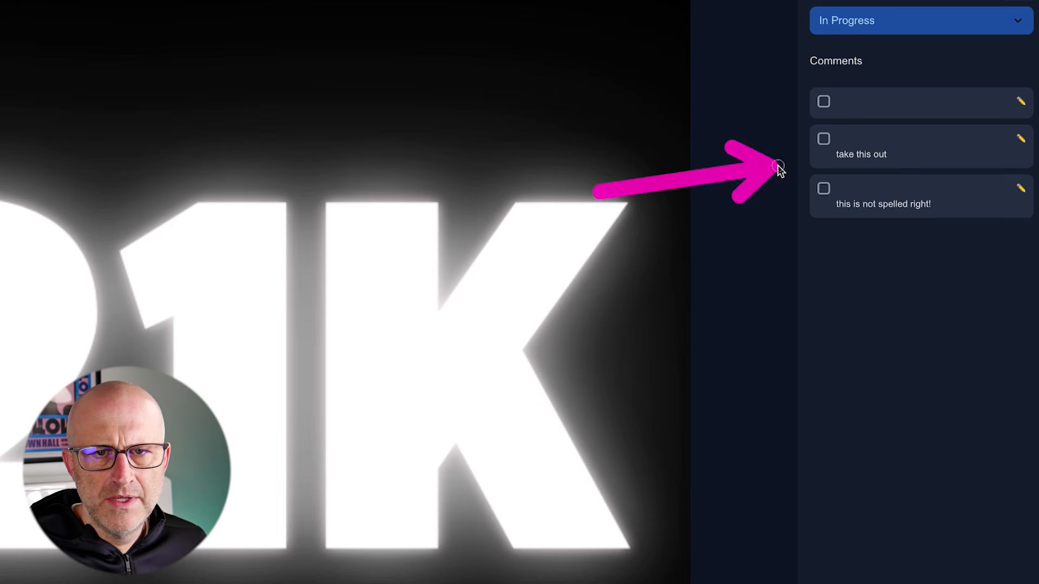
Preview the third and second comments' drawings and leave the status In Progress
click(881, 193)
click(890, 144)
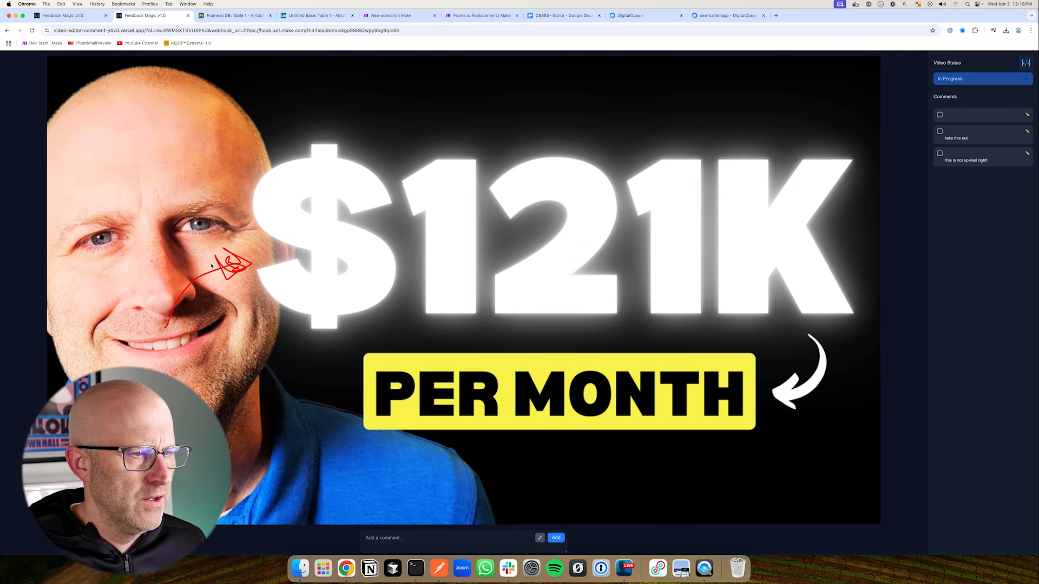
click(961, 80)
click(897, 148)
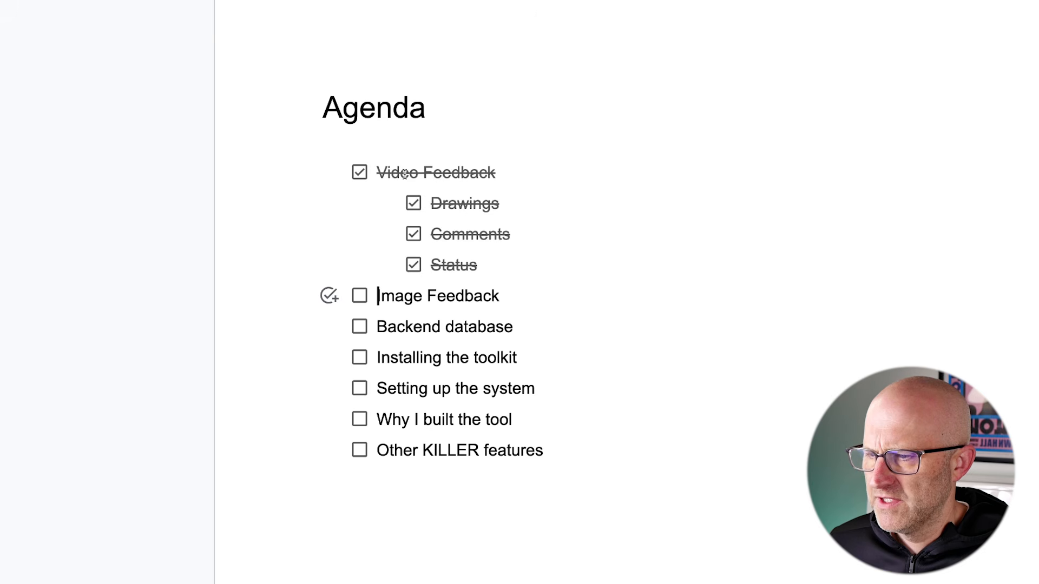
Tick Image Feedback on the agenda and select the Backend database line
click(360, 297)
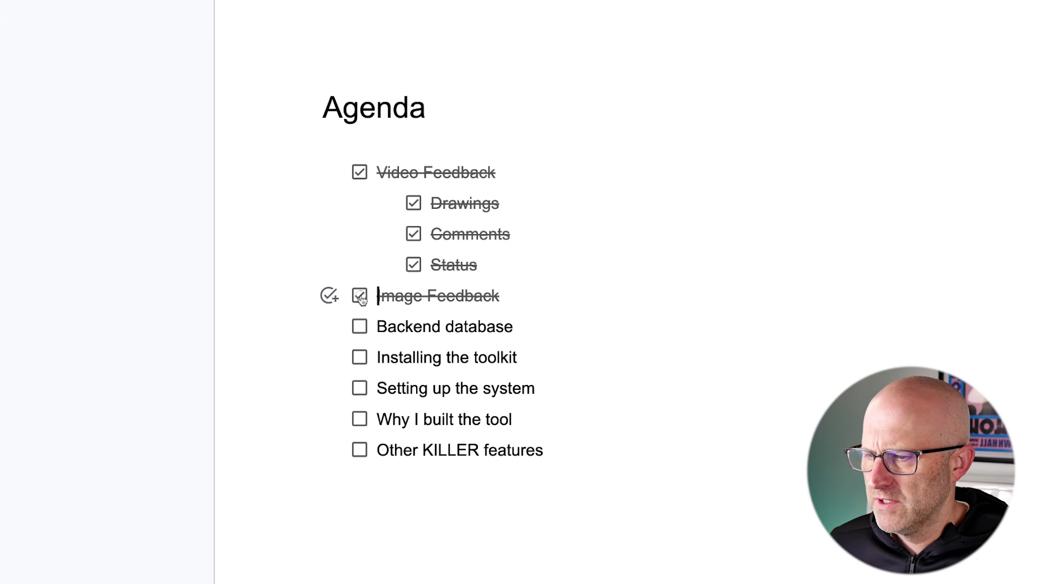
drag(514, 326, 378, 323)
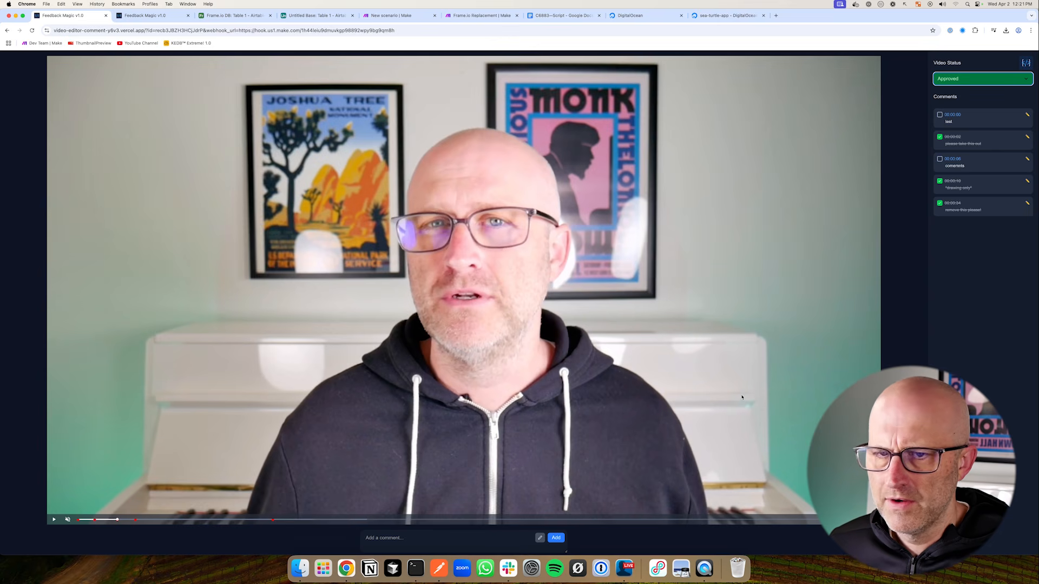
Switch to the Frame.io DB table and scroll its records, pointing at row 5's image URL
click(247, 16)
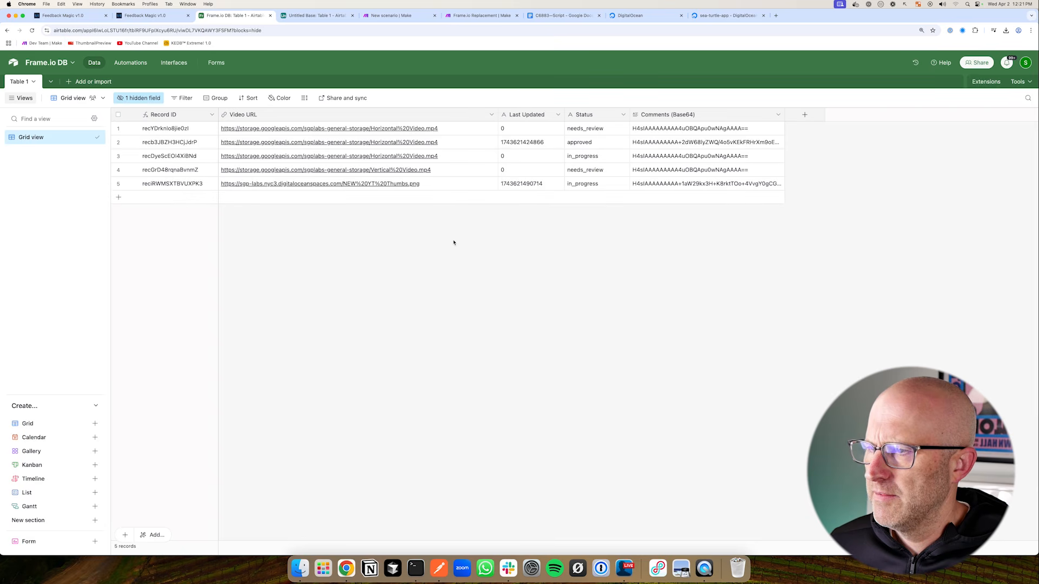
drag(331, 301, 371, 250)
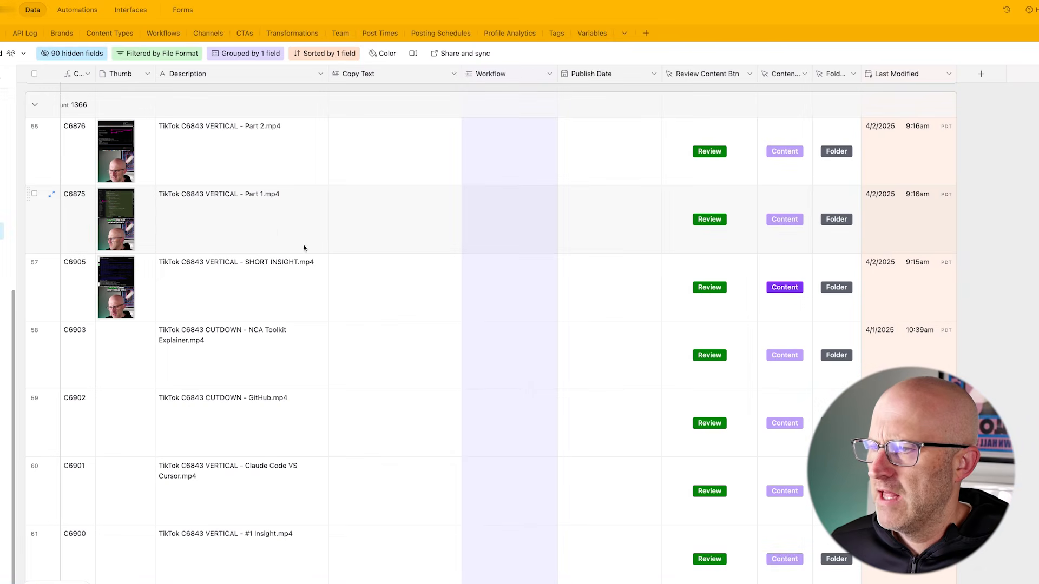
drag(308, 201, 208, 154)
scroll(260, 281, down, 3)
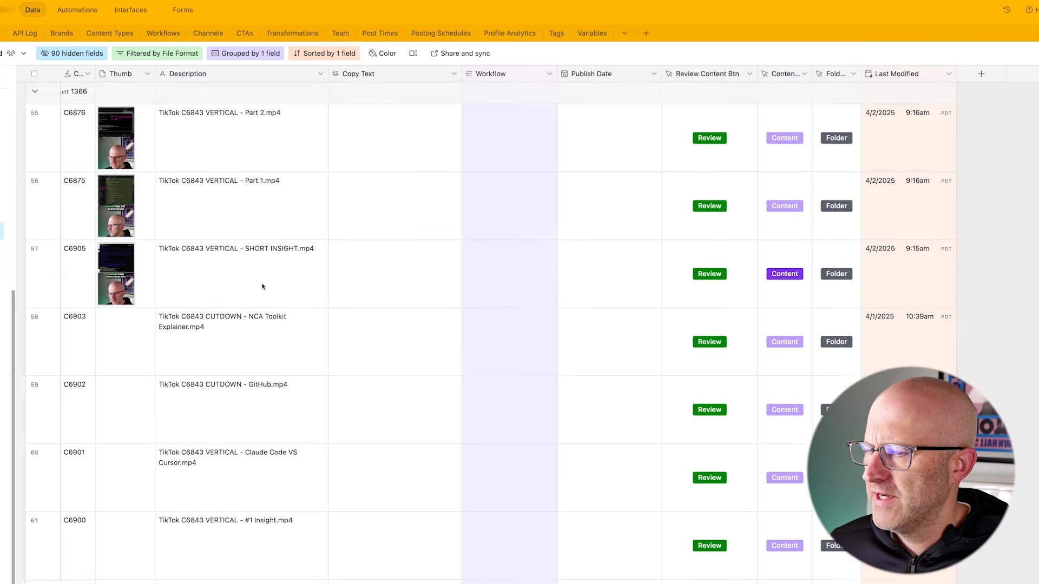
scroll(257, 287, up, 6)
scroll(276, 277, down, 2)
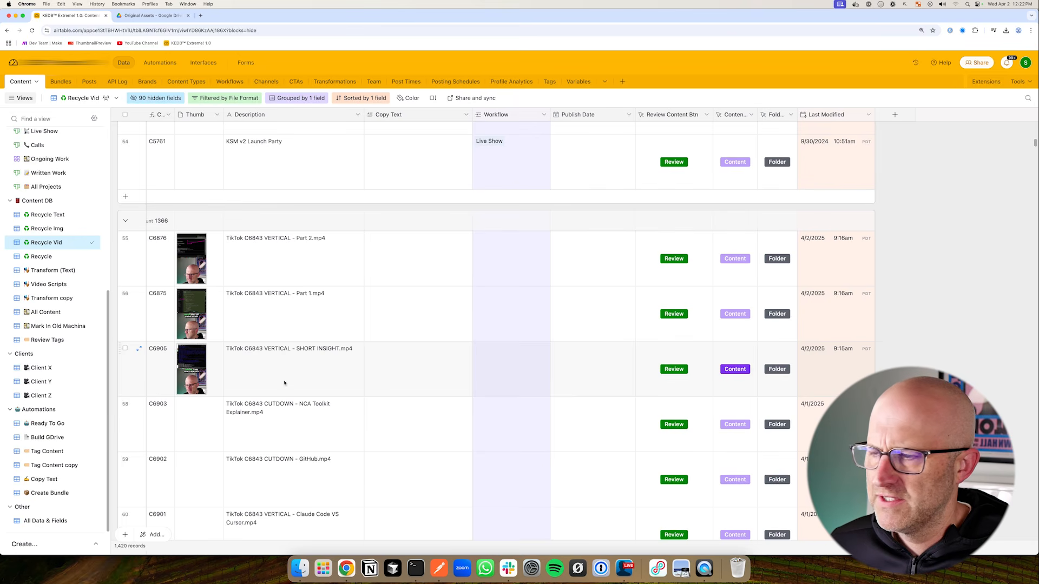
scroll(225, 384, down, 3)
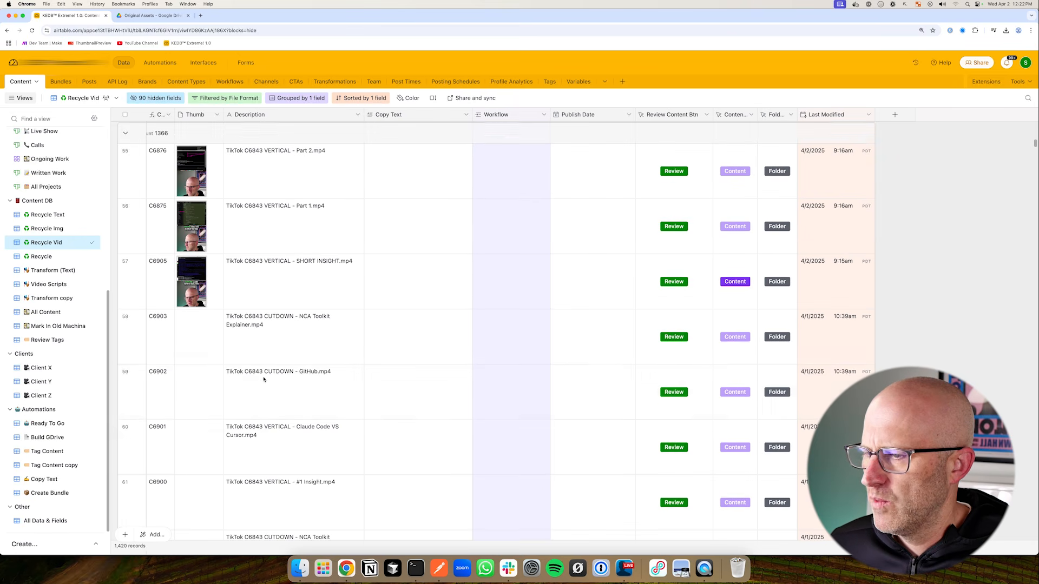
scroll(213, 380, up, 3)
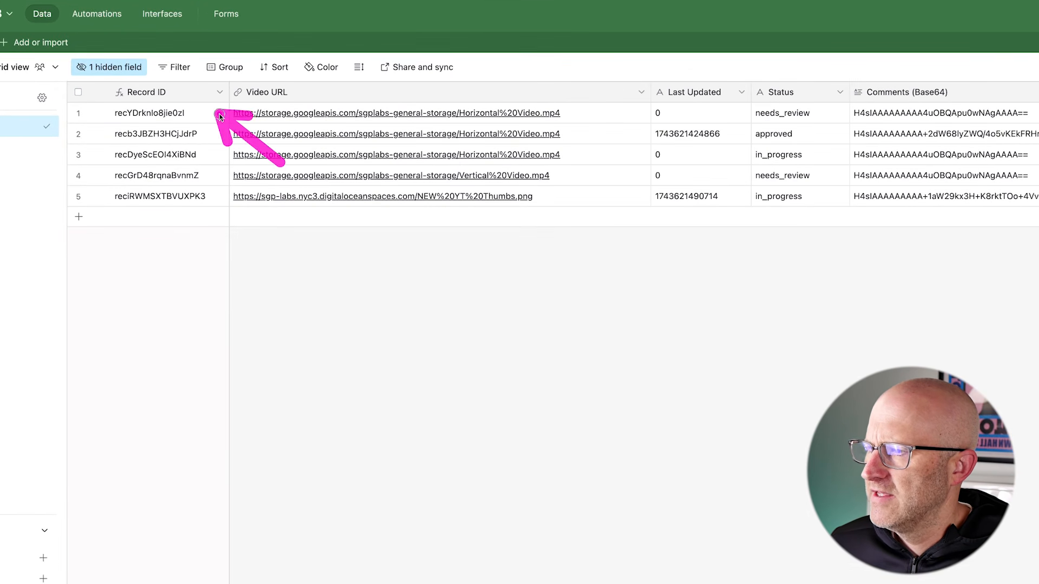
Highlight the Last Updated values, rows 3-4 Status cells, and row 5's DigitalOcean image URL
mouse_move(656, 213)
mouse_down()
mouse_move(579, 145)
mouse_move(560, 171)
mouse_move(556, 208)
mouse_up()
mouse_move(560, 305)
mouse_down()
mouse_move(529, 260)
mouse_move(534, 215)
mouse_up()
mouse_move(575, 141)
mouse_down()
mouse_move(623, 142)
mouse_move(629, 178)
mouse_up()
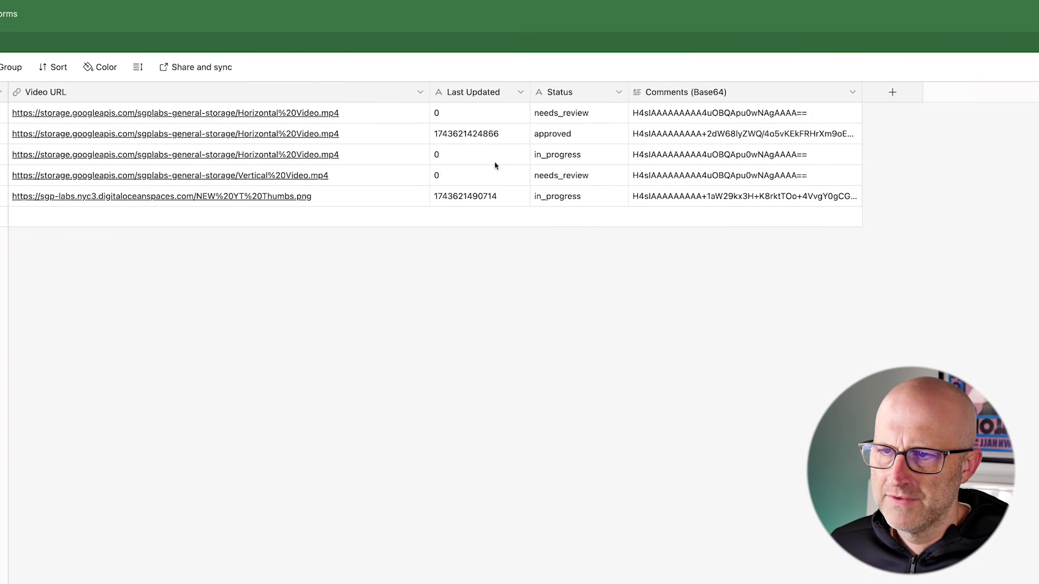
drag(463, 145, 510, 139)
mouse_move(960, 168)
mouse_down()
mouse_move(905, 135)
mouse_move(865, 162)
mouse_up()
mouse_move(934, 195)
mouse_down()
mouse_move(853, 135)
mouse_move(828, 180)
mouse_up()
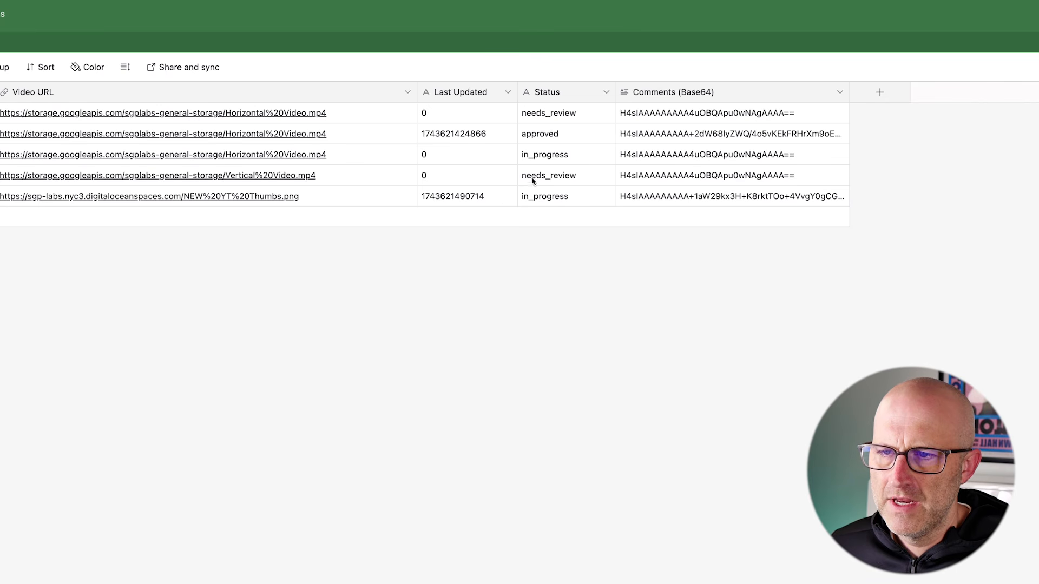
drag(503, 171, 549, 179)
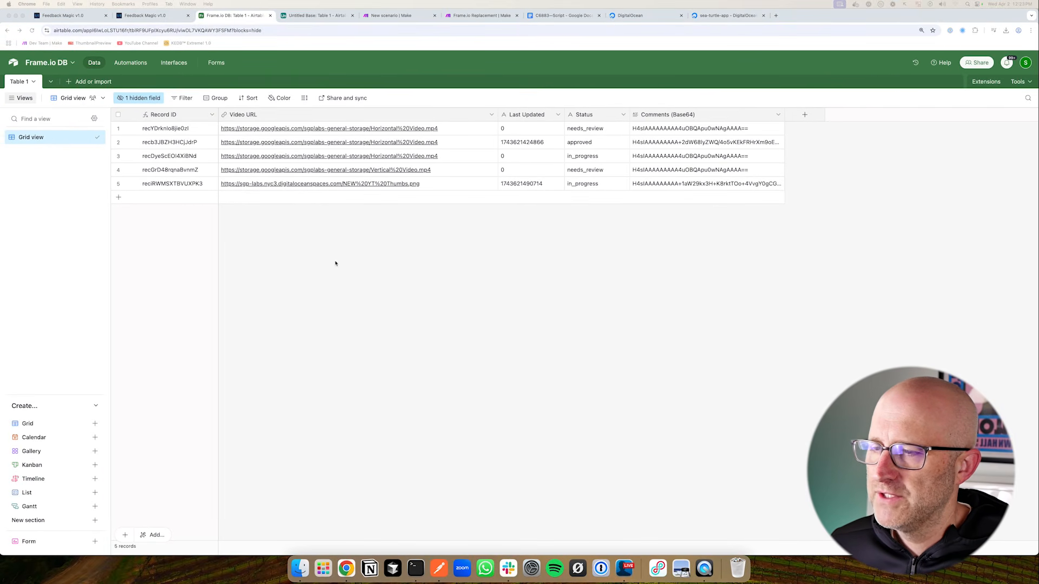
drag(282, 262, 288, 216)
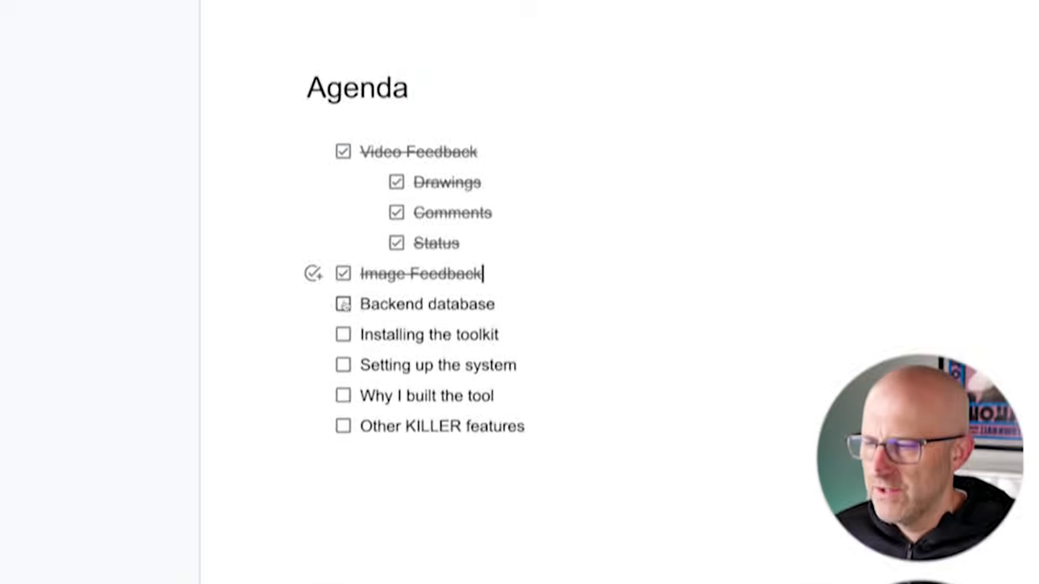
drag(629, 297, 521, 346)
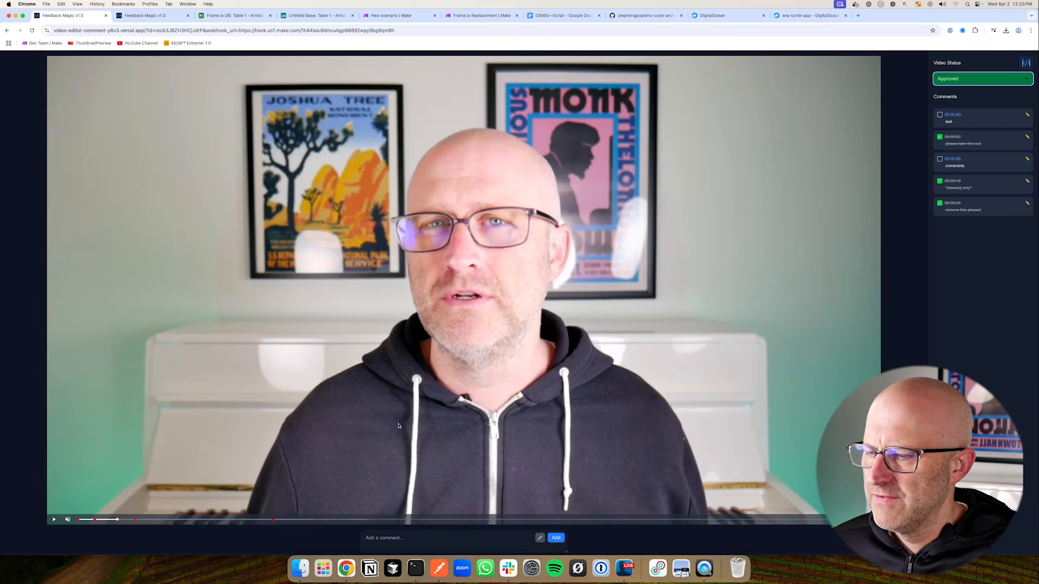
click(540, 538)
mouse_move(455, 153)
mouse_down()
mouse_move(376, 218)
mouse_move(624, 263)
mouse_move(421, 184)
mouse_up()
click(238, 16)
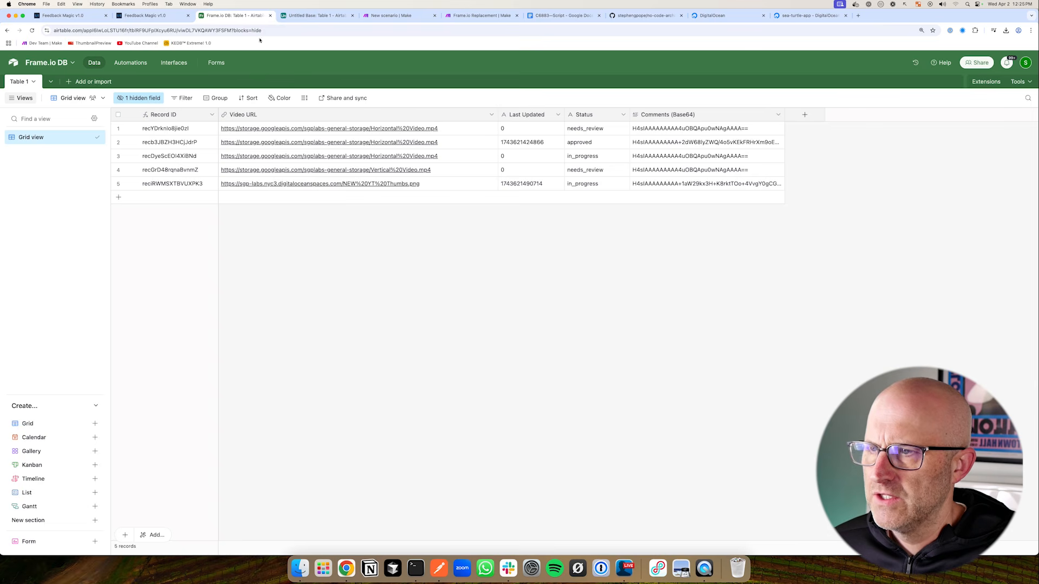
drag(393, 309, 456, 237)
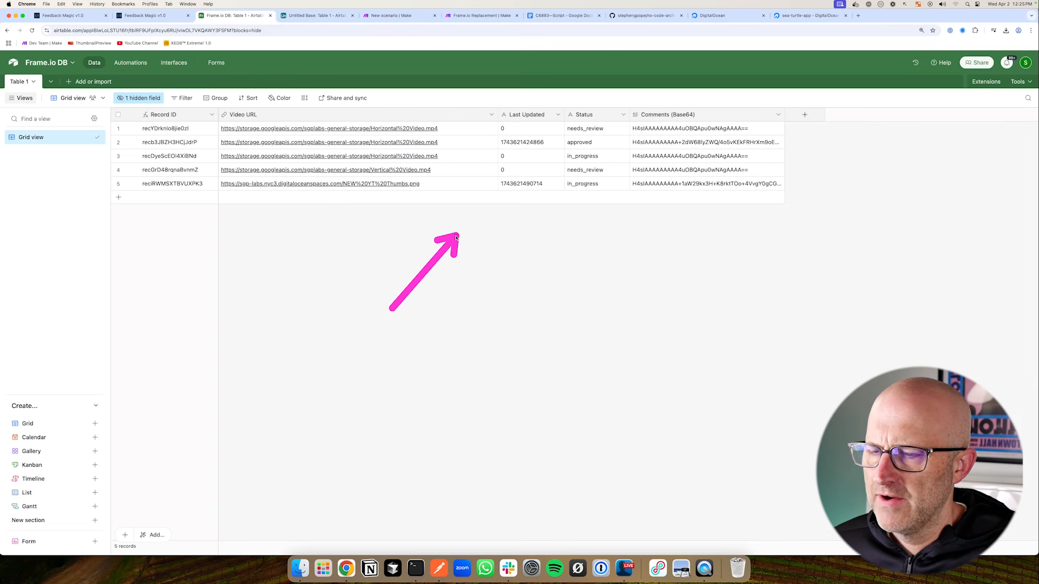
click(644, 15)
Outline the no-code-architects-toolkit repository title, then bring Postman to the front
drag(117, 171, 192, 131)
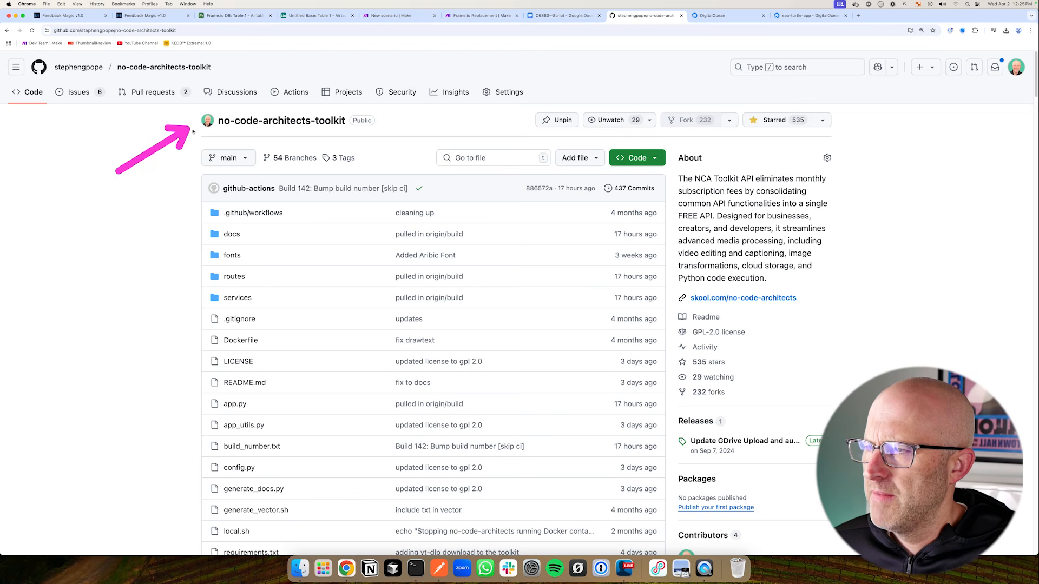
mouse_move(170, 96)
mouse_down()
mouse_move(276, 138)
mouse_move(398, 146)
mouse_up()
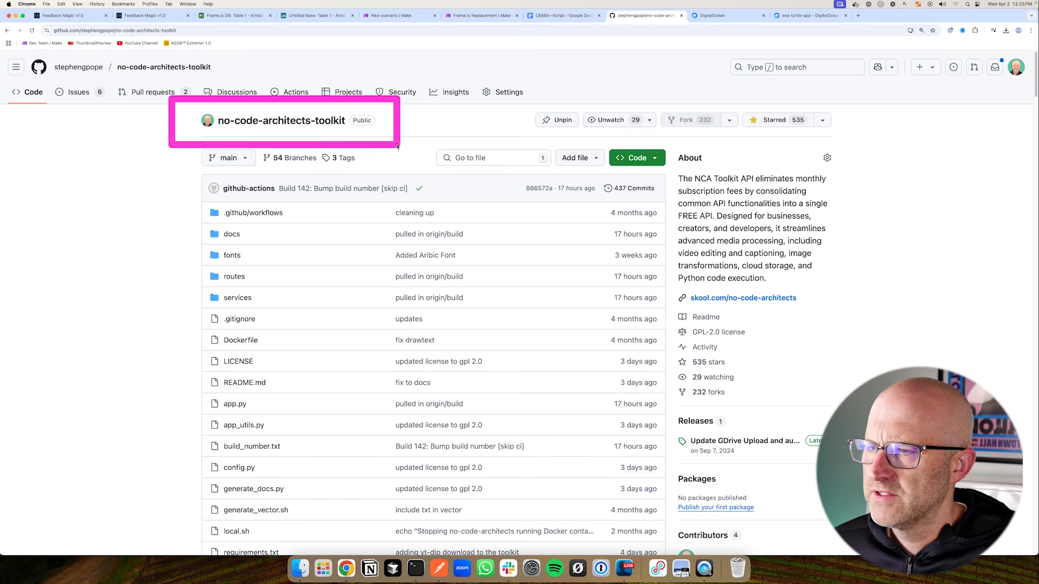
drag(124, 164, 185, 129)
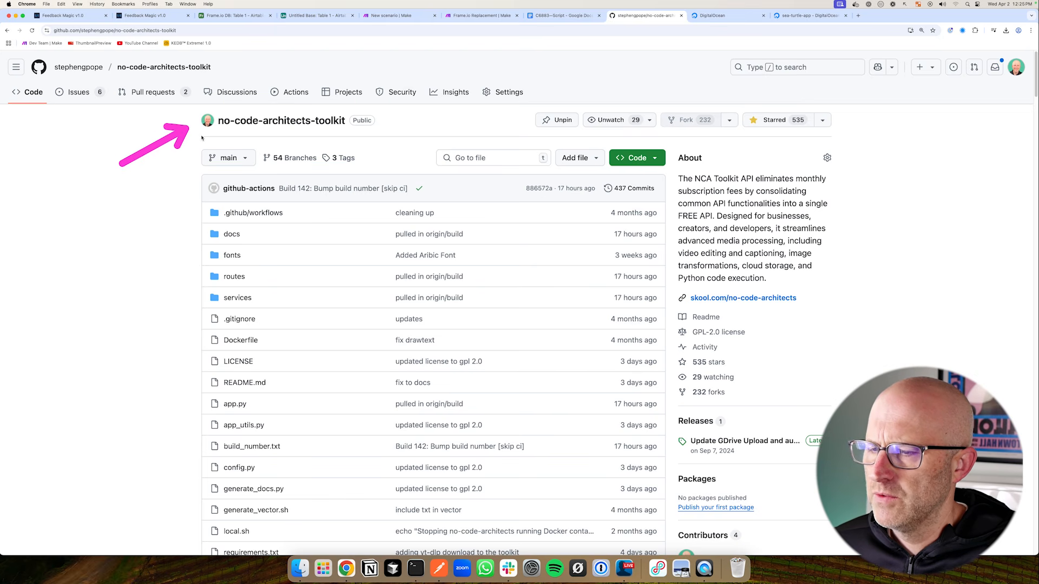
scroll(201, 138, down, 10)
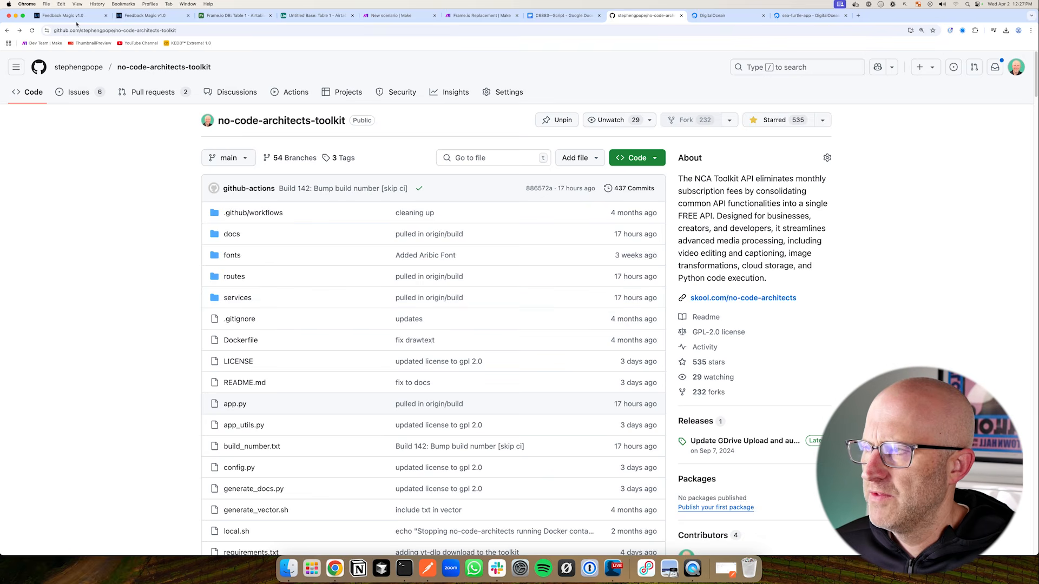
click(75, 16)
click(427, 568)
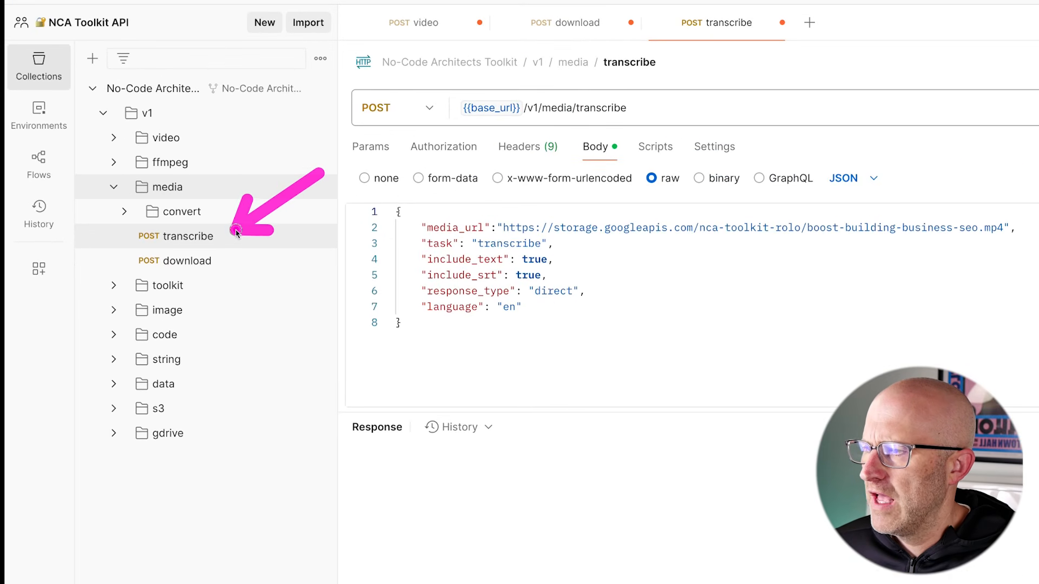
Collapse media, expand ffmpeg, toggle the video folder, then show the sgp-labs Spaces list
click(115, 188)
click(114, 162)
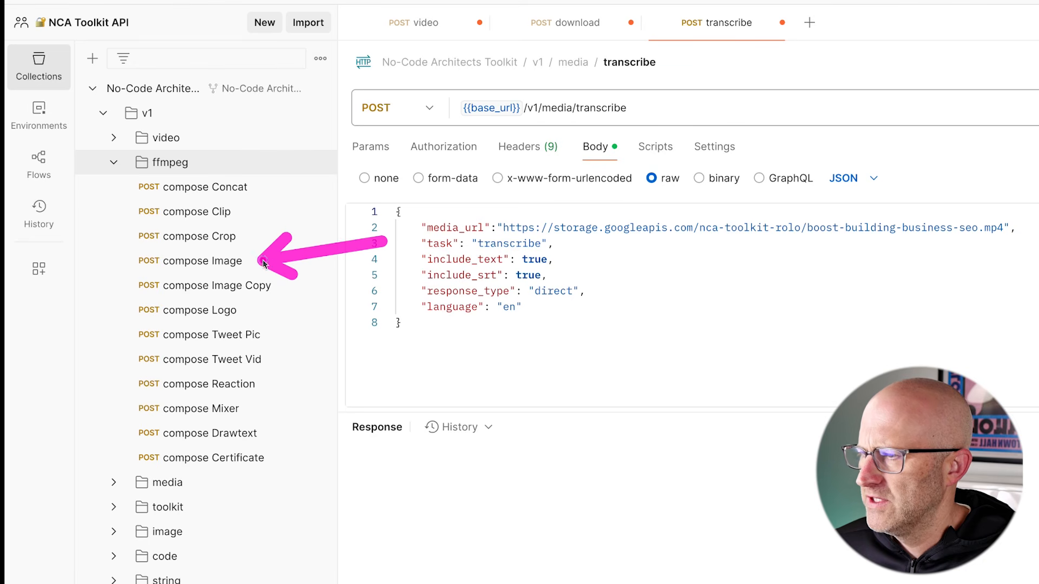
click(115, 139)
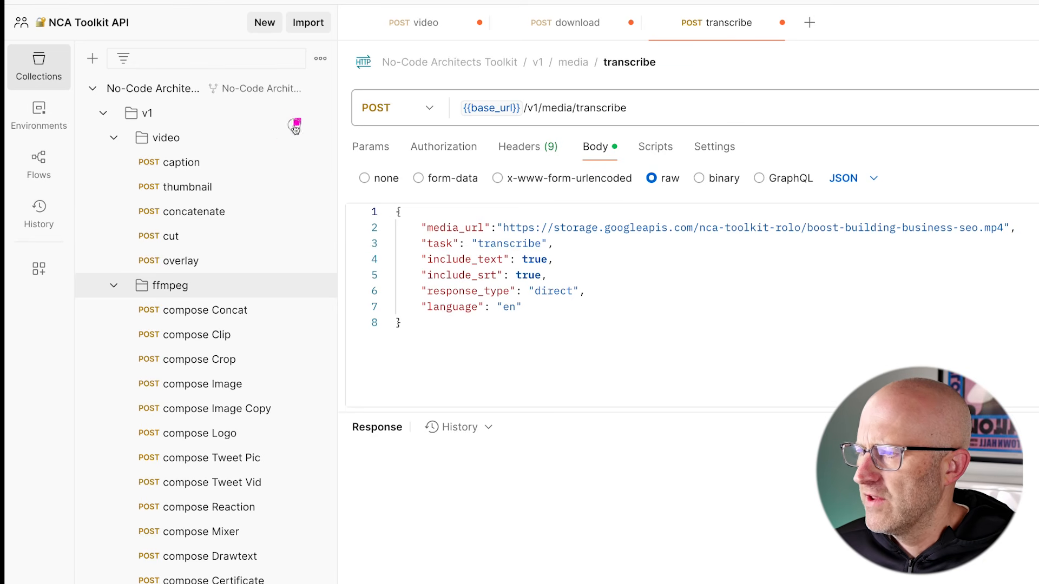
click(115, 139)
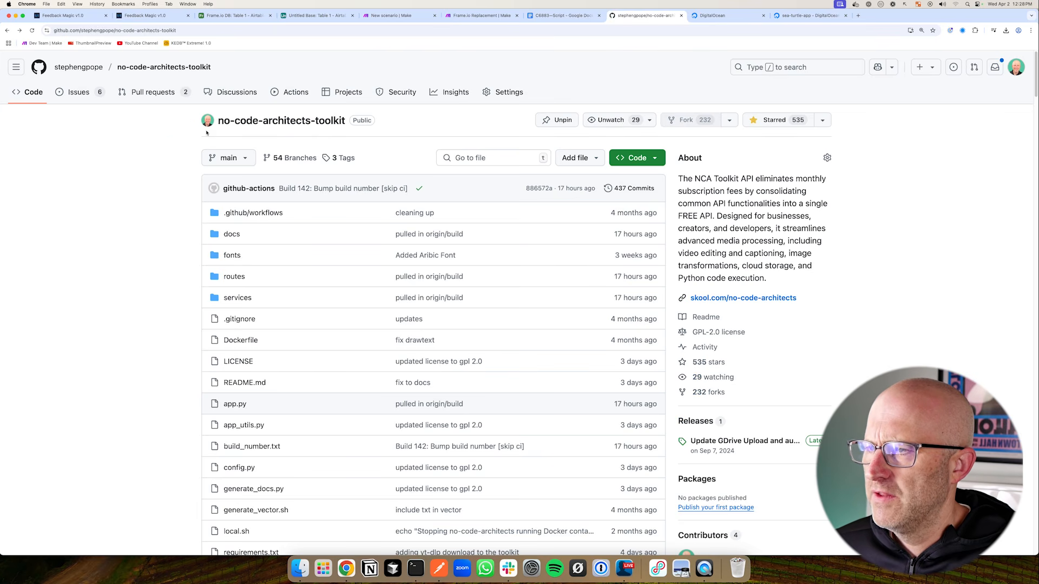
click(719, 18)
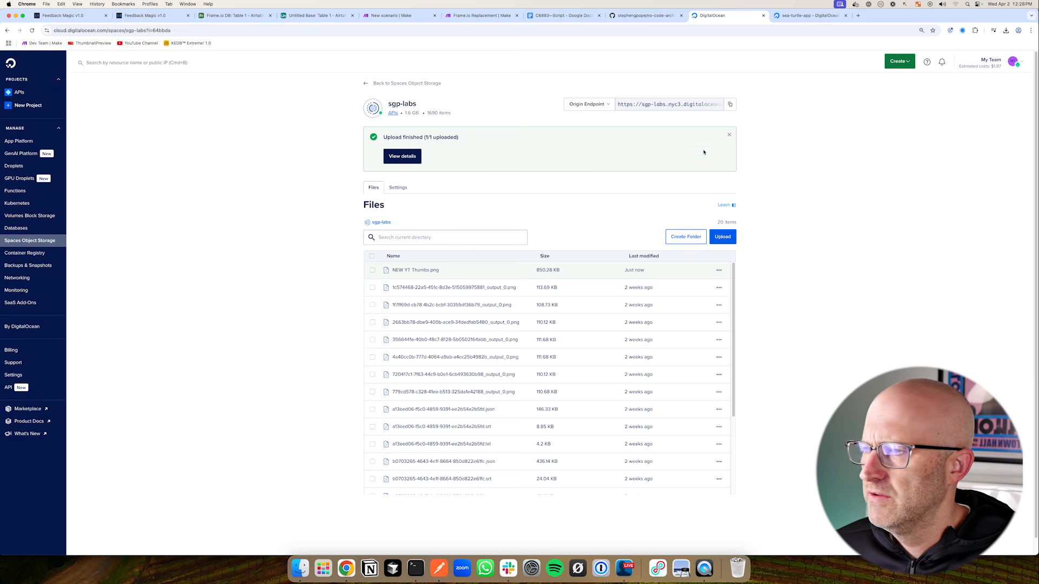
From the APIs project, start a new App Platform app via the Create menu
click(20, 92)
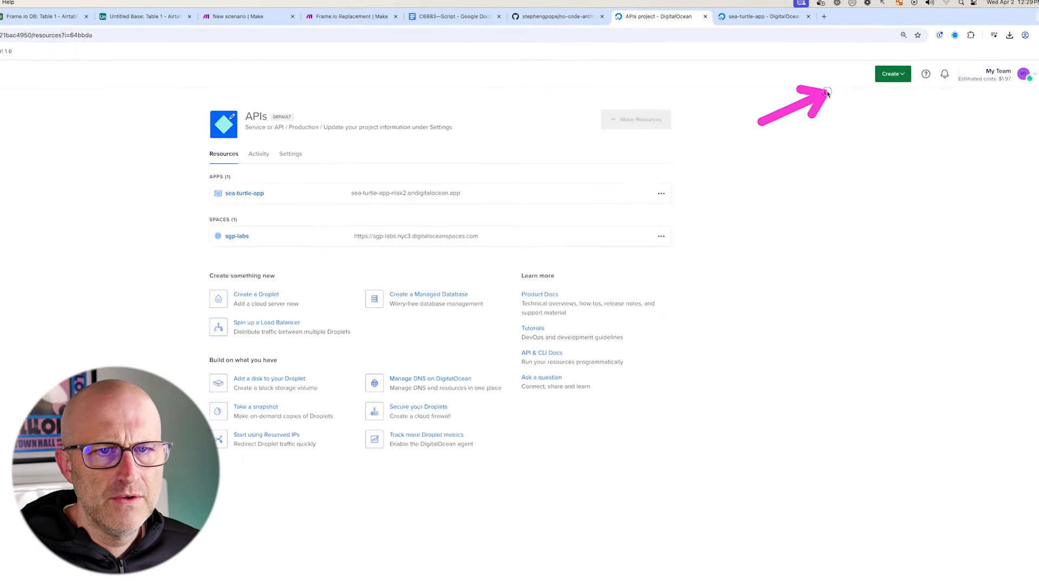
click(831, 110)
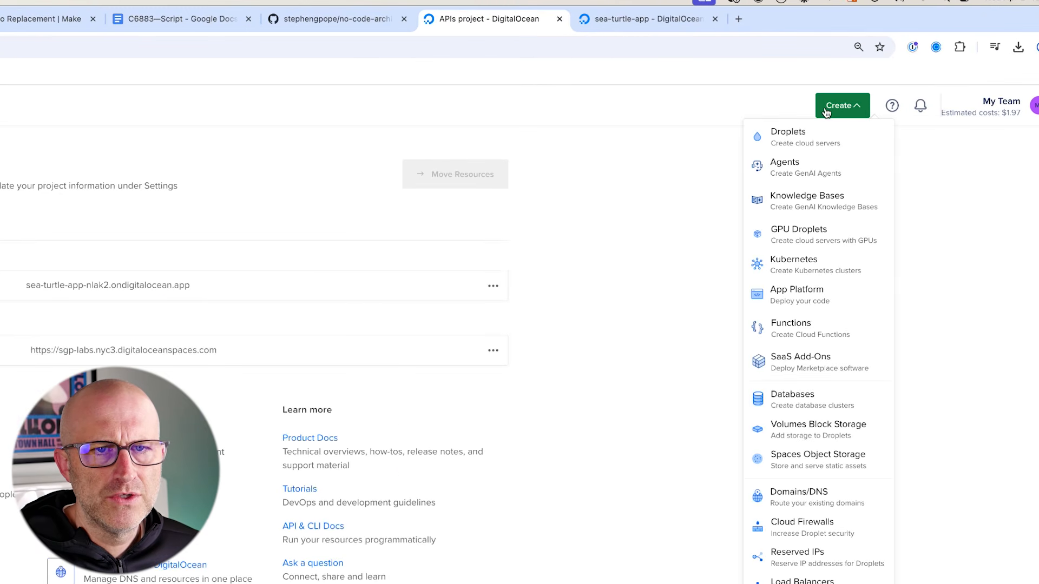
click(796, 296)
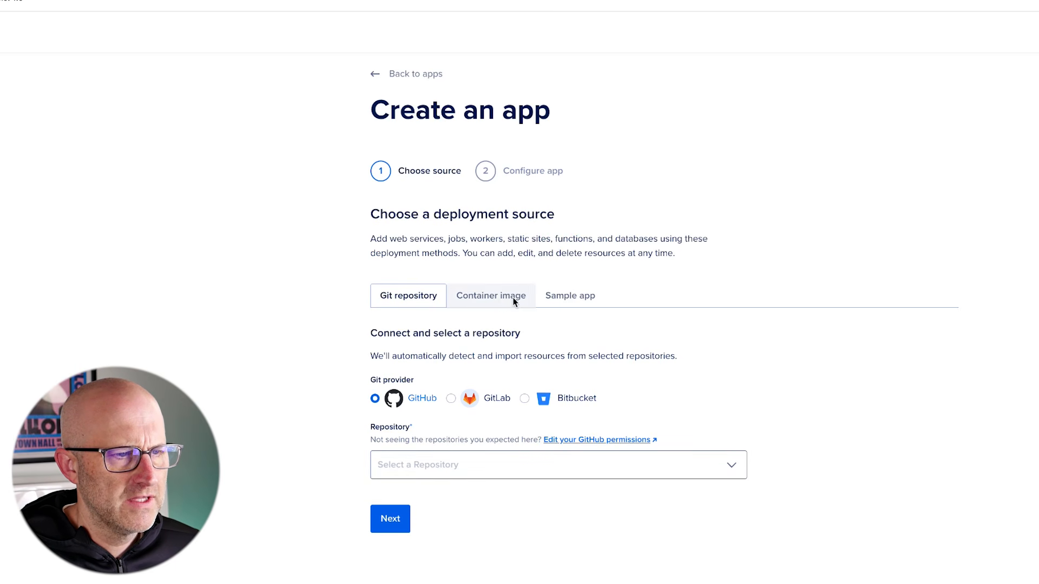
Use the Docker Hub container image no-code-architects-toolkit with tag latest, then continue
click(485, 303)
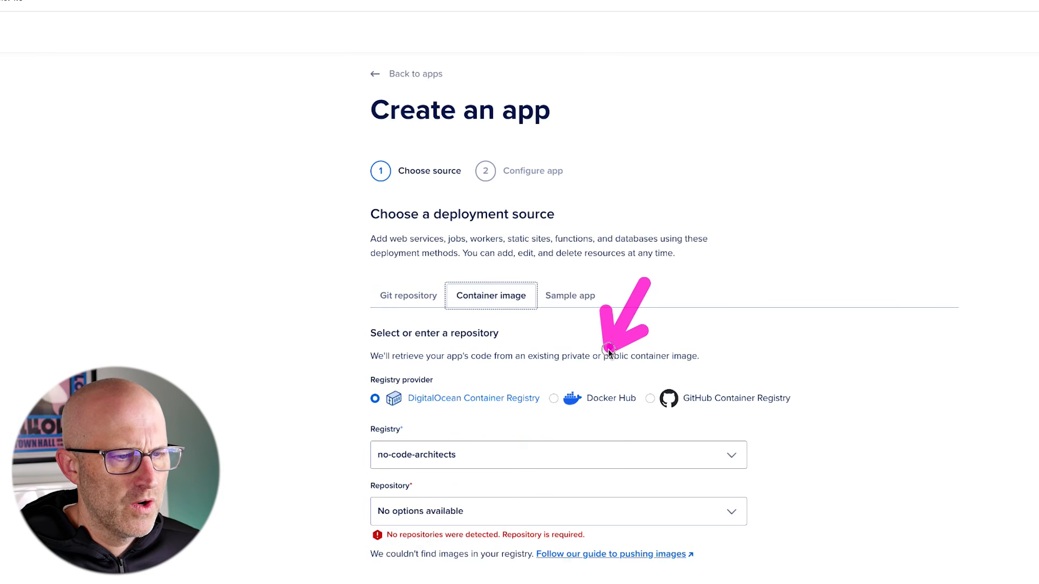
click(572, 407)
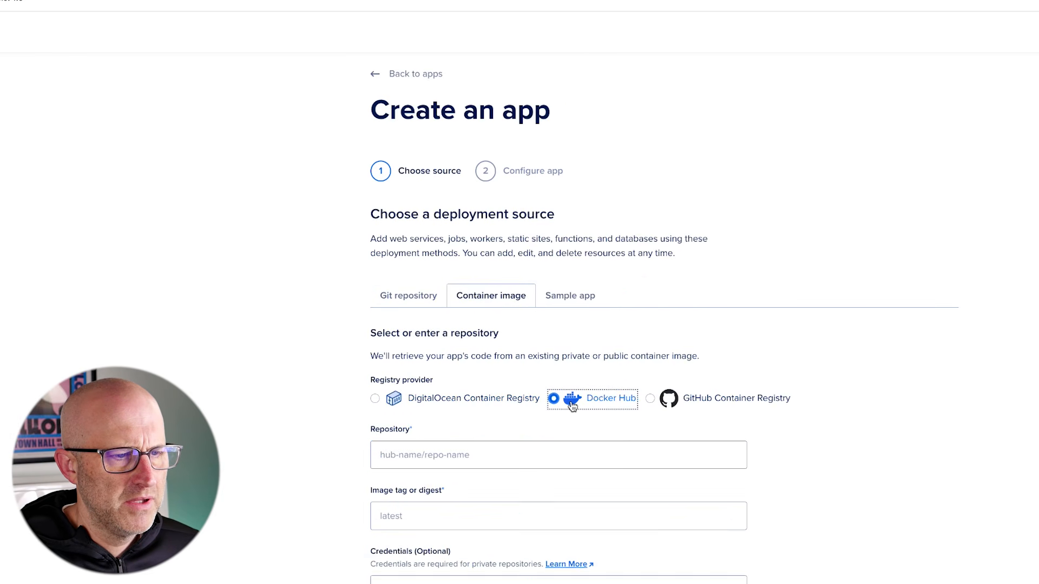
scroll(397, 211, down, 5)
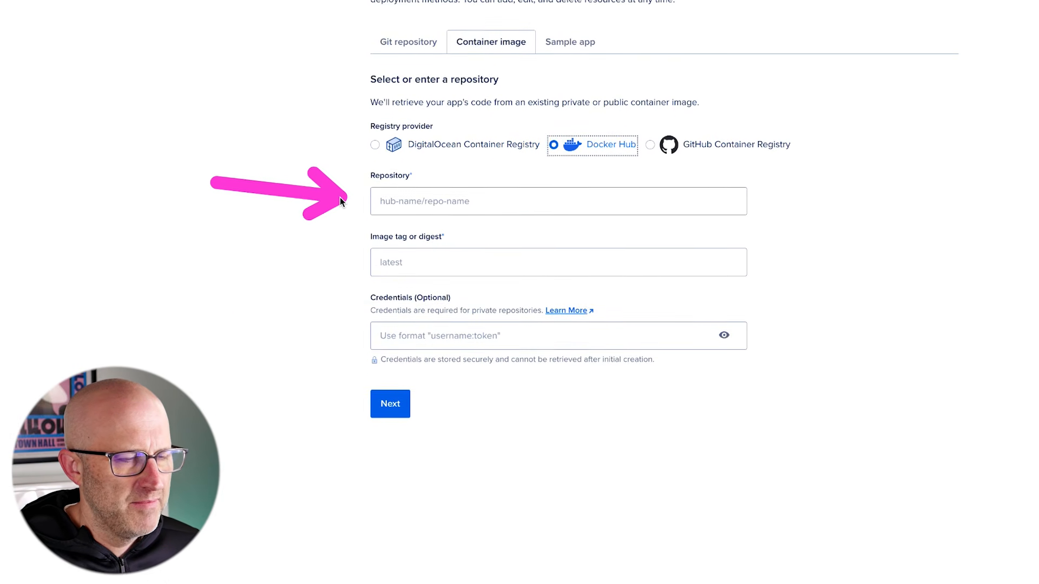
click(394, 202)
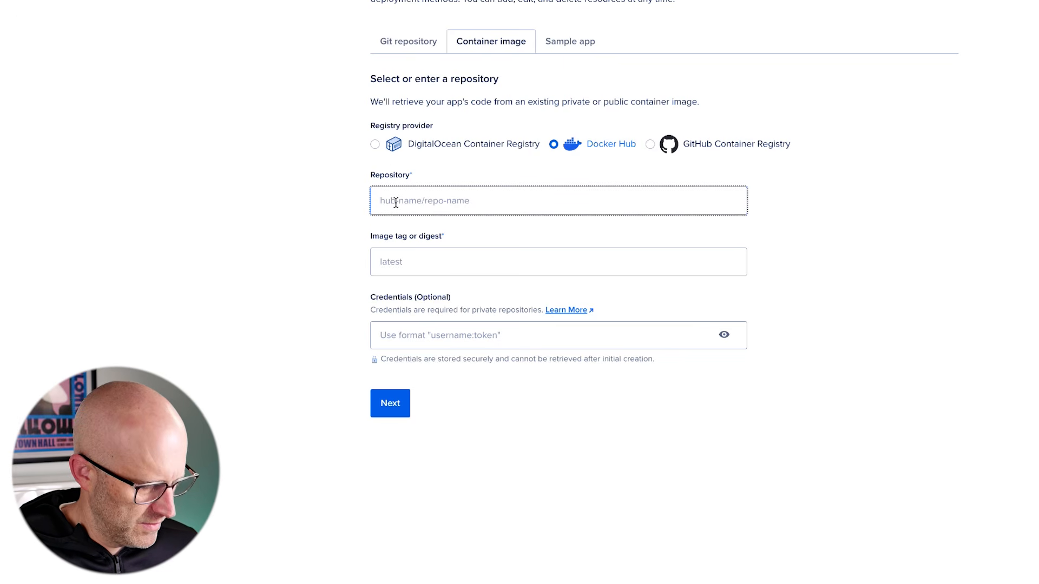
text(stephengpope/no-code-architects-toolkit)
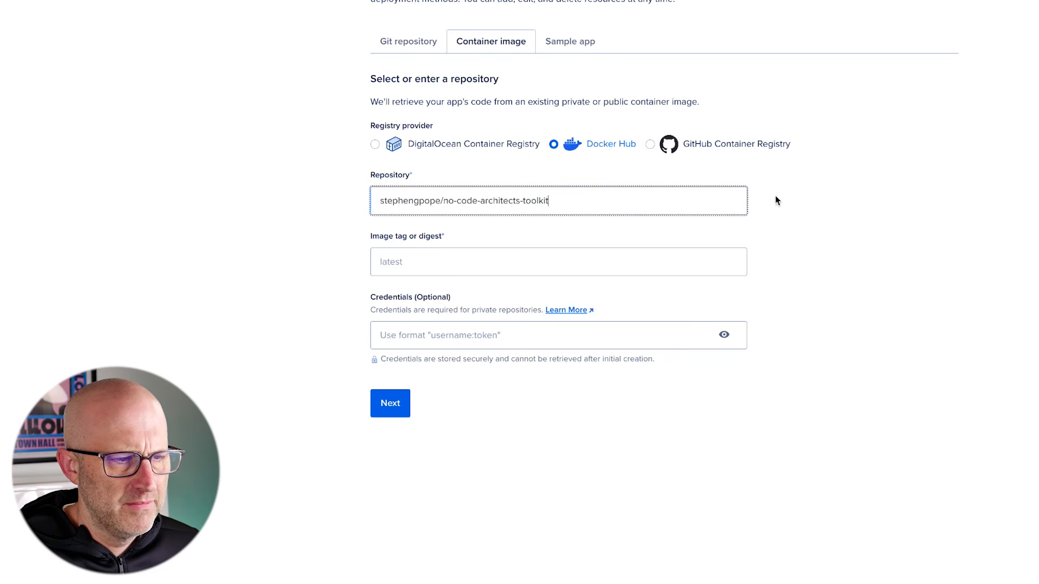
click(424, 260)
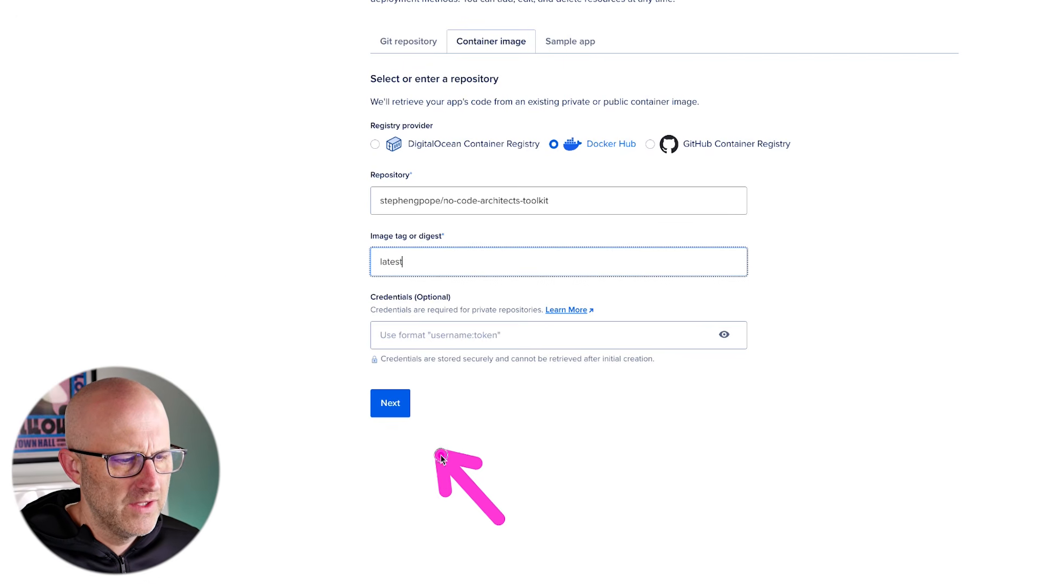
click(397, 410)
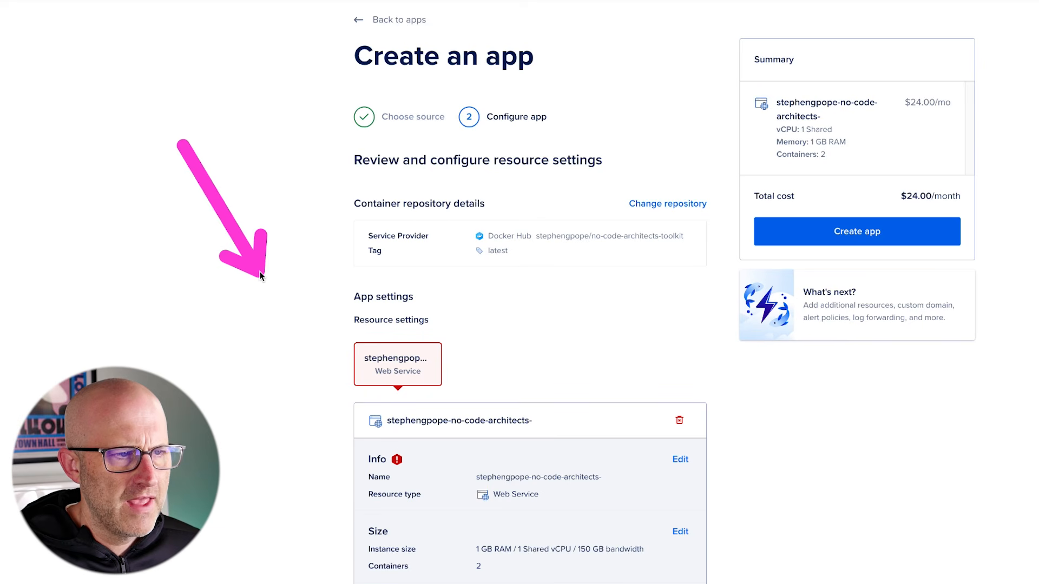
Remove the trailing hyphen from the web service's name
scroll(346, 346, down, 3)
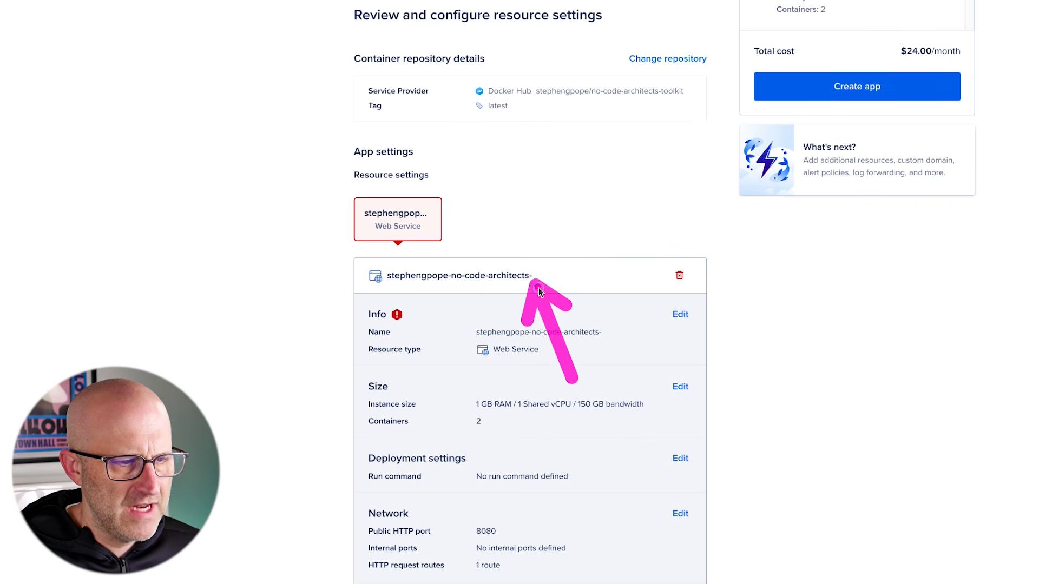
click(679, 314)
click(545, 363)
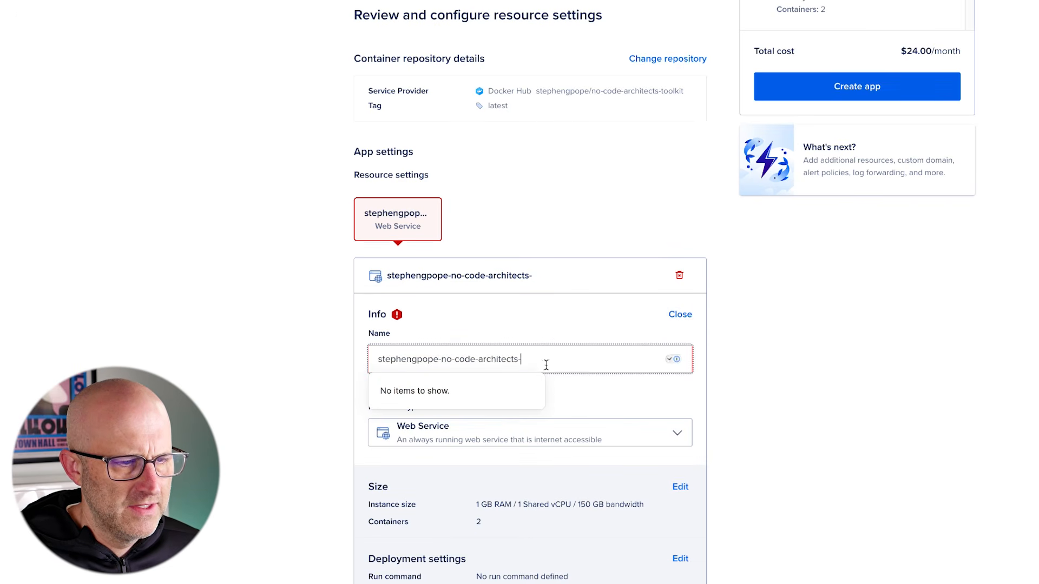
key(BackSpace)
click(362, 371)
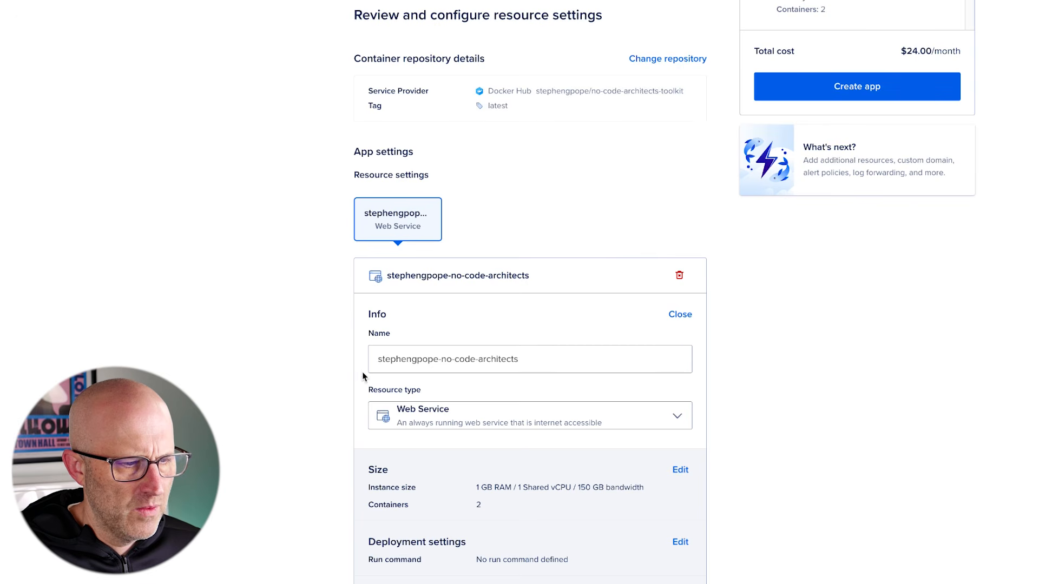
click(680, 315)
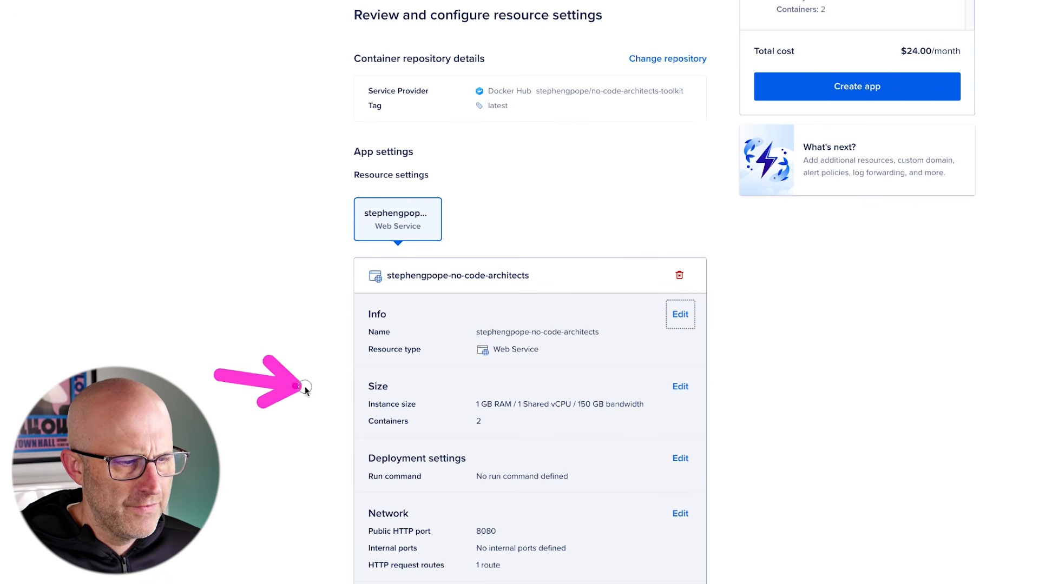
Reduce the service to 1 container on the $50.00/mo instance size
scroll(335, 346, down, 3)
click(680, 209)
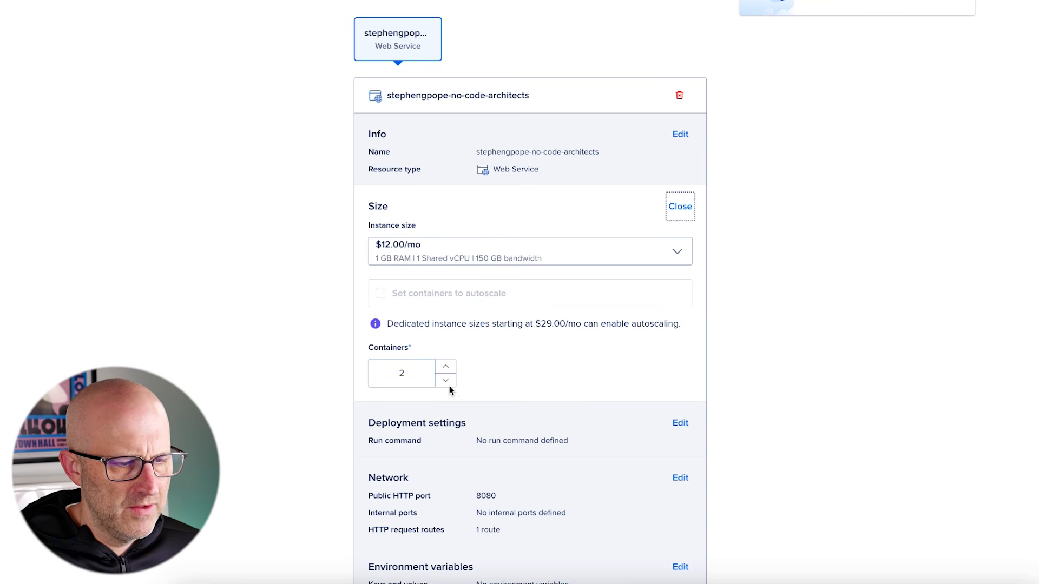
click(447, 382)
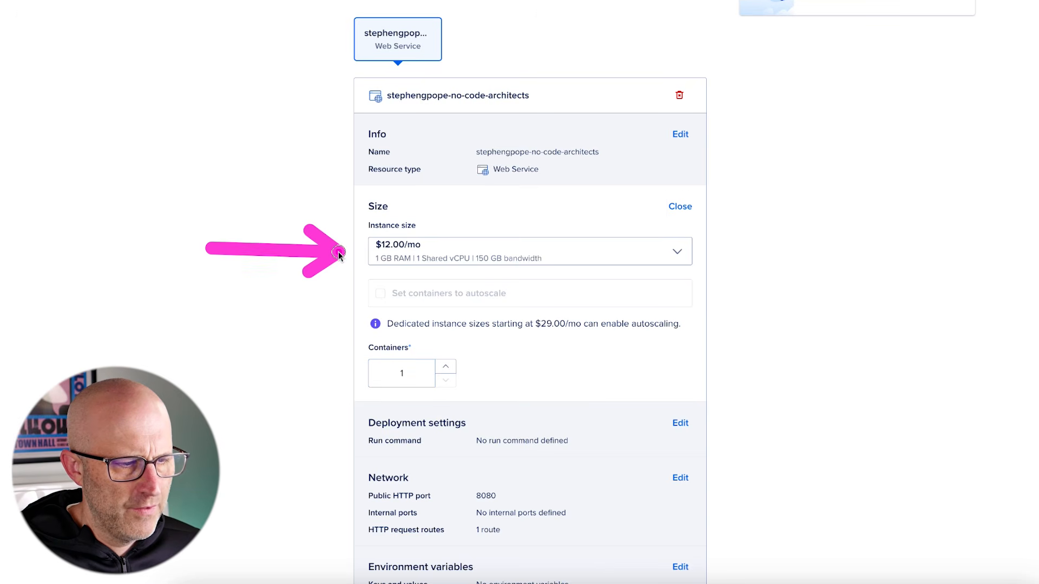
click(677, 251)
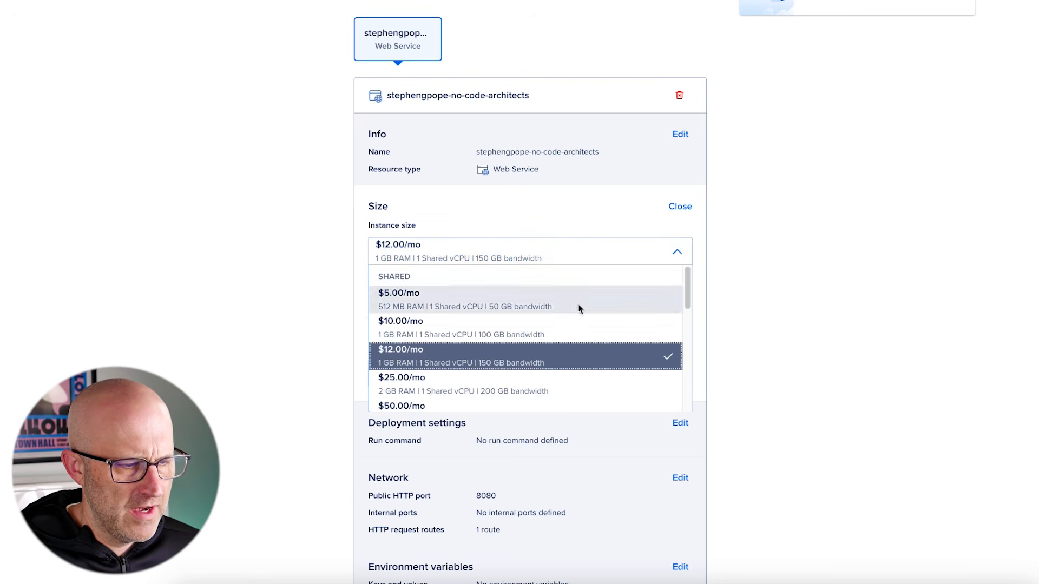
scroll(545, 346, down, 1)
click(449, 375)
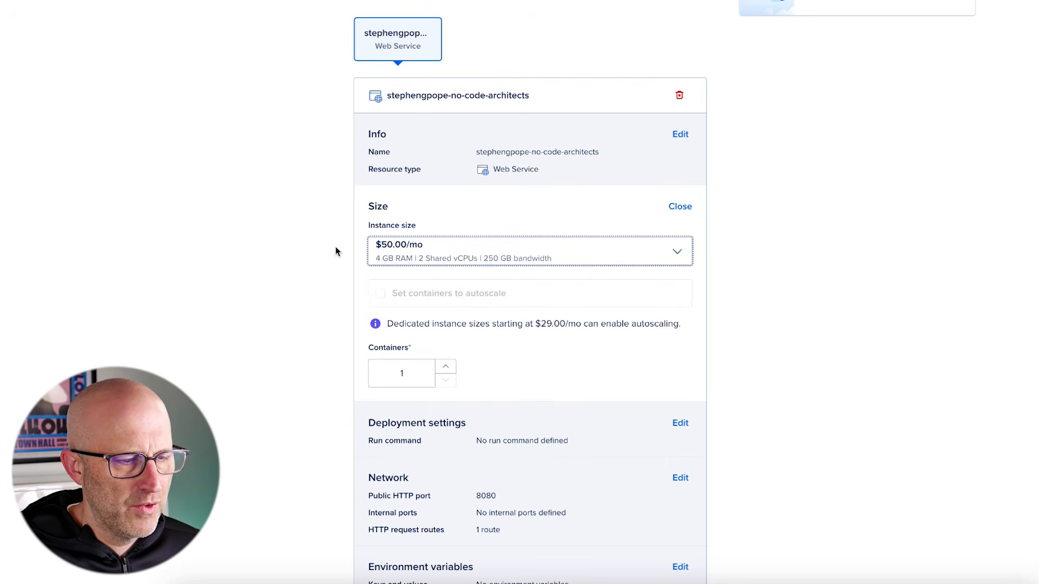
Compare the other instance sizes, keep the $50.00/mo 4 GB plan, and collapse the size settings
click(496, 254)
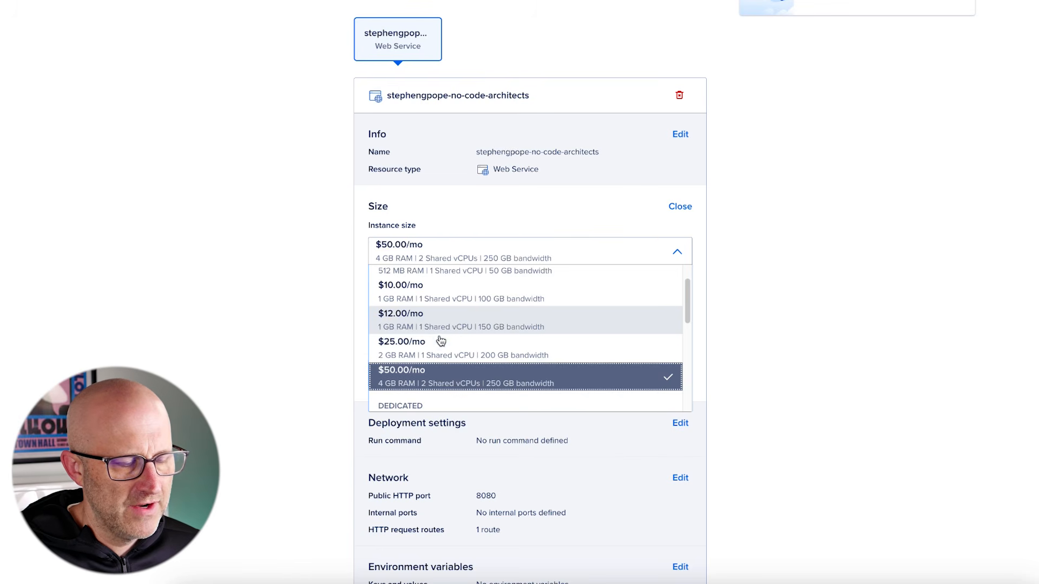
scroll(446, 318, up, 1)
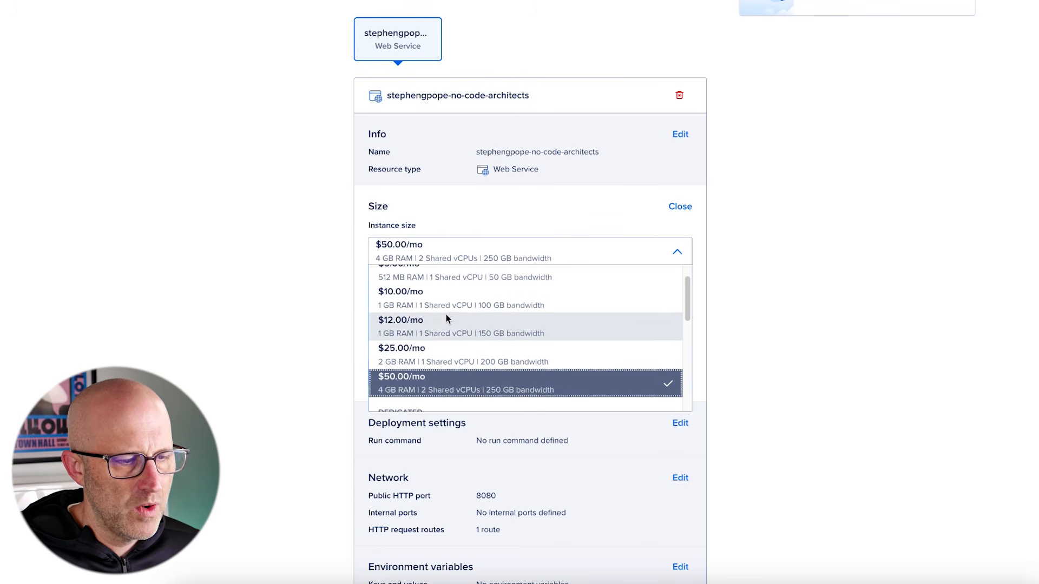
scroll(447, 319, down, 1)
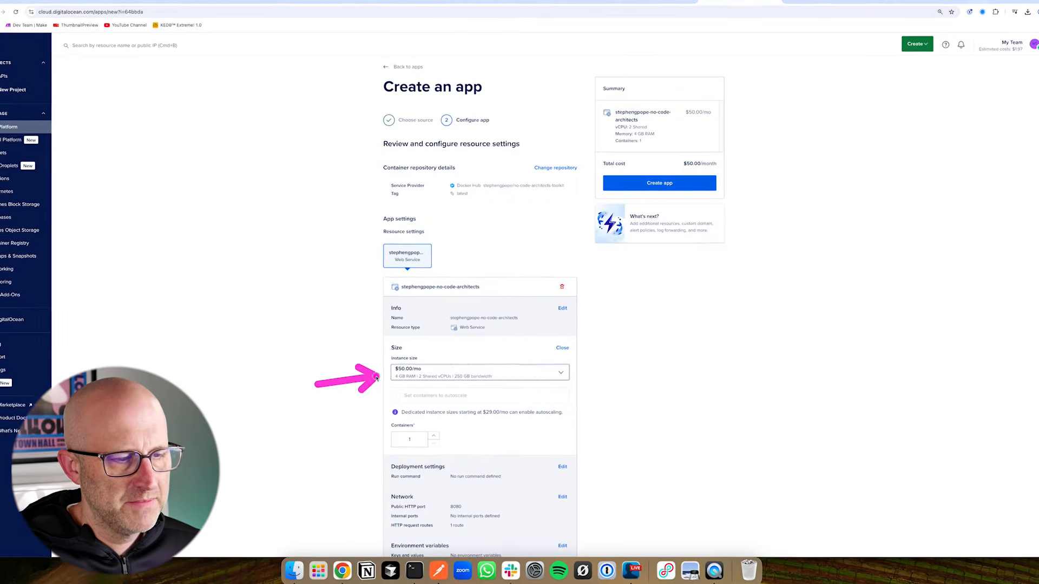
click(427, 373)
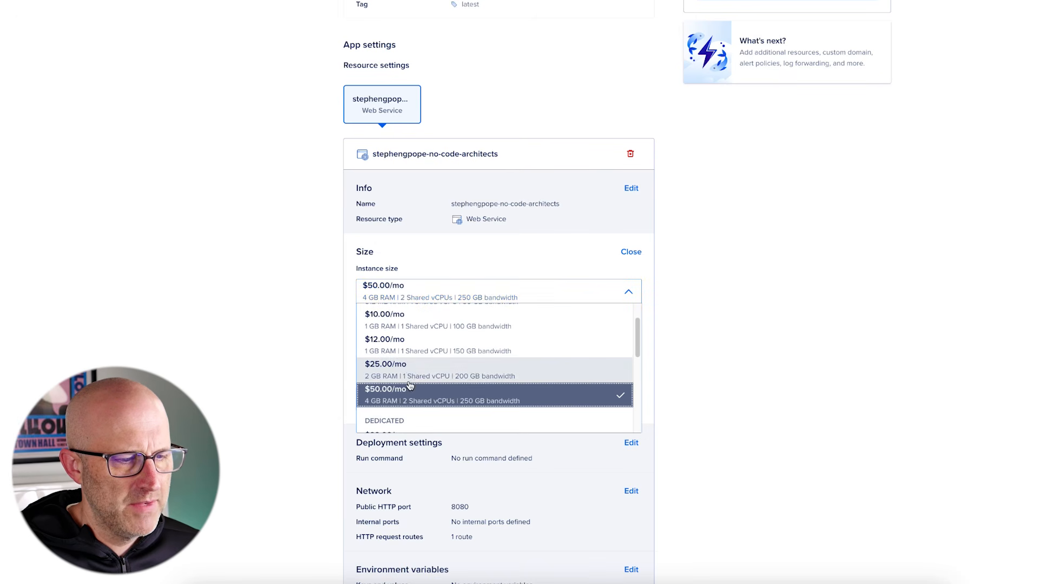
click(267, 349)
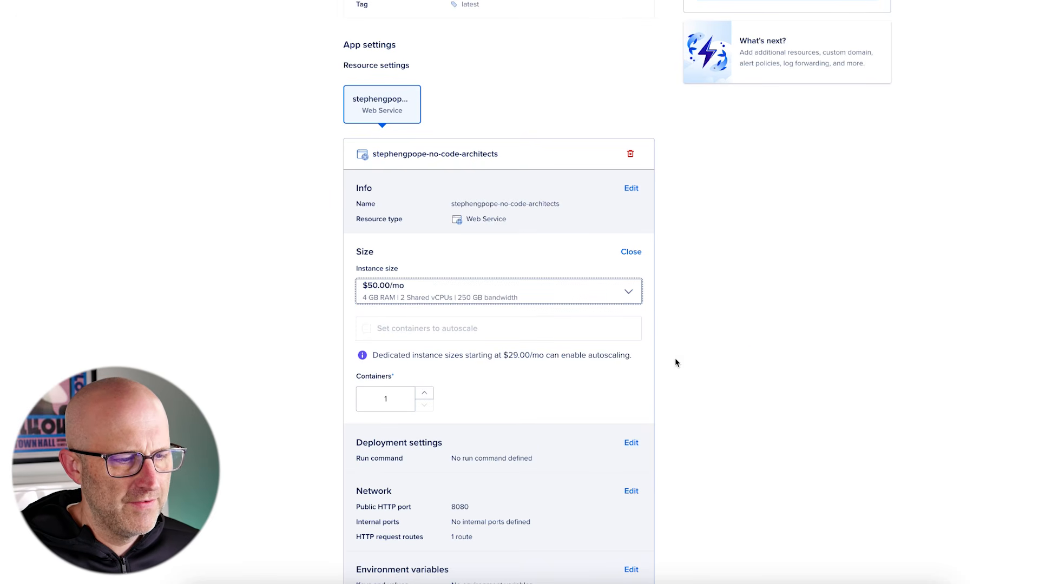
scroll(669, 385, down, 2)
click(541, 175)
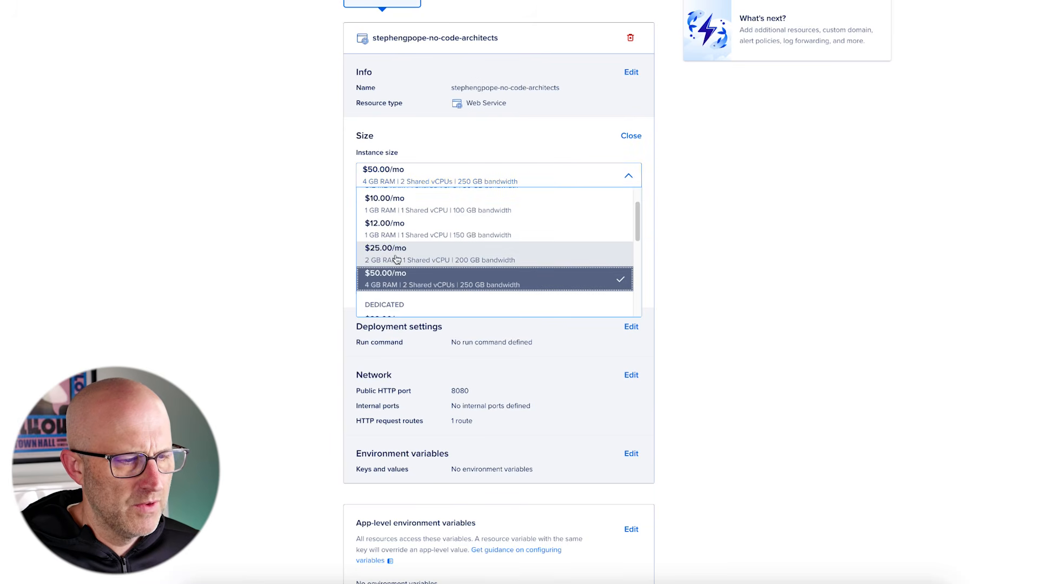
click(247, 274)
scroll(595, 371, down, 1)
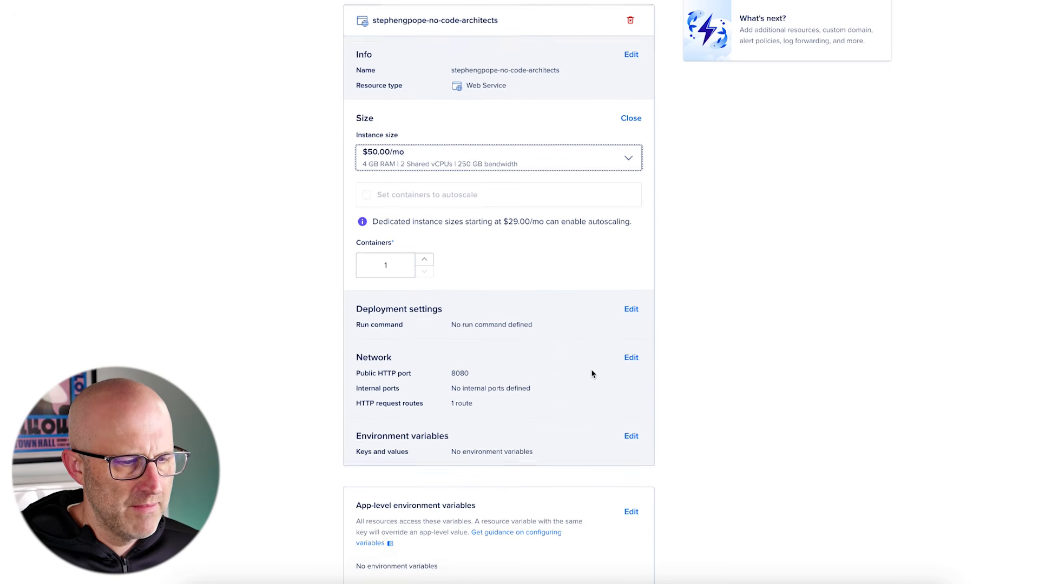
scroll(708, 278, down, 1)
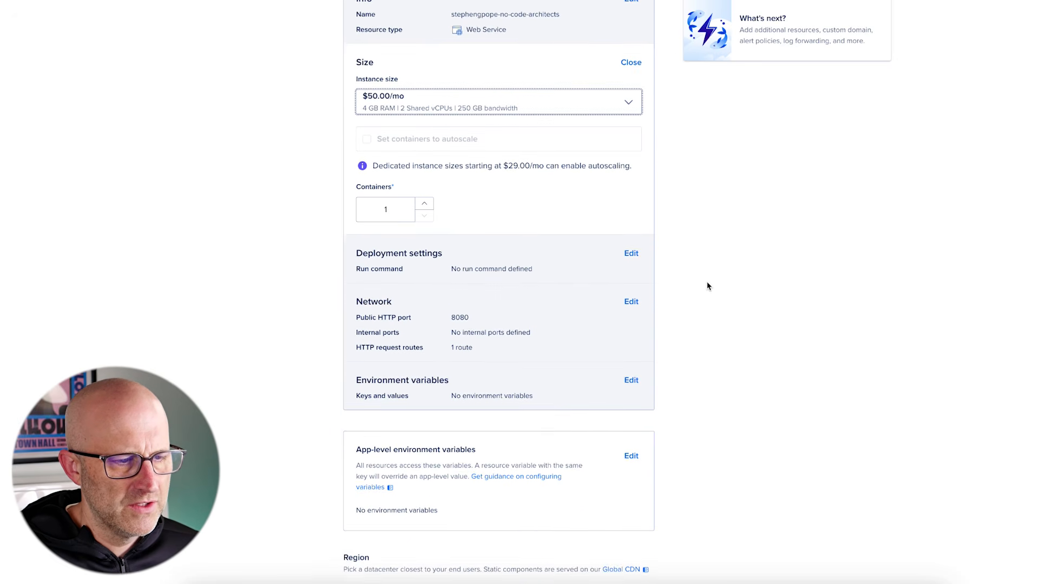
scroll(670, 303, up, 2)
click(630, 149)
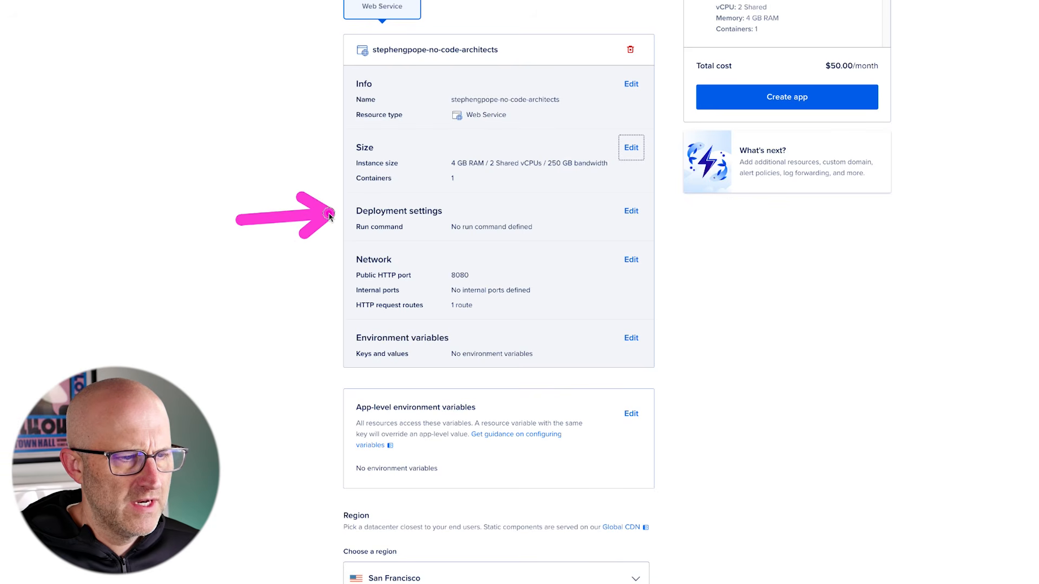
click(631, 212)
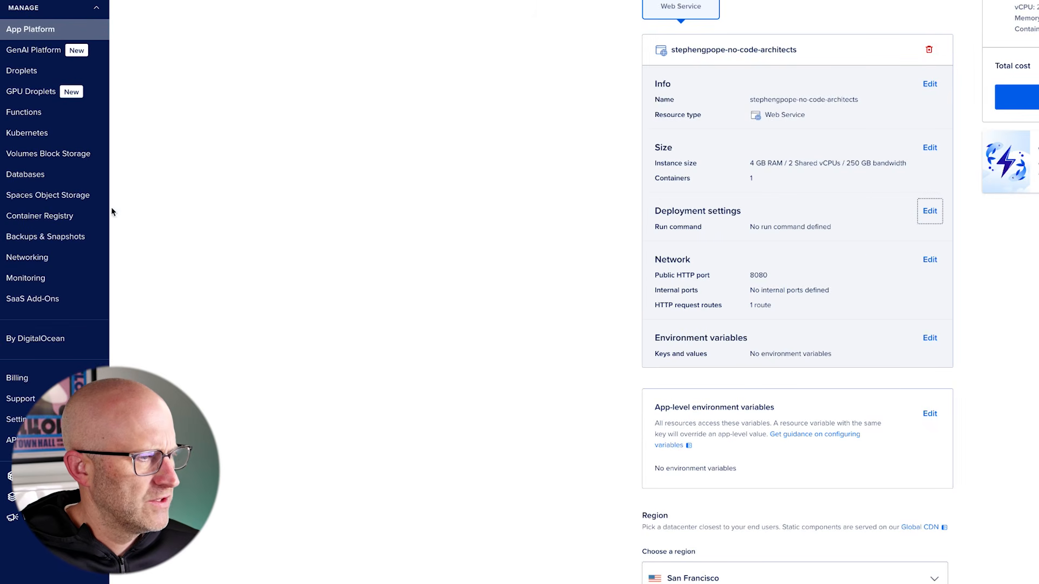
Open Spaces Object Storage in a new tab to view the sgp-labs bucket
right_click(69, 196)
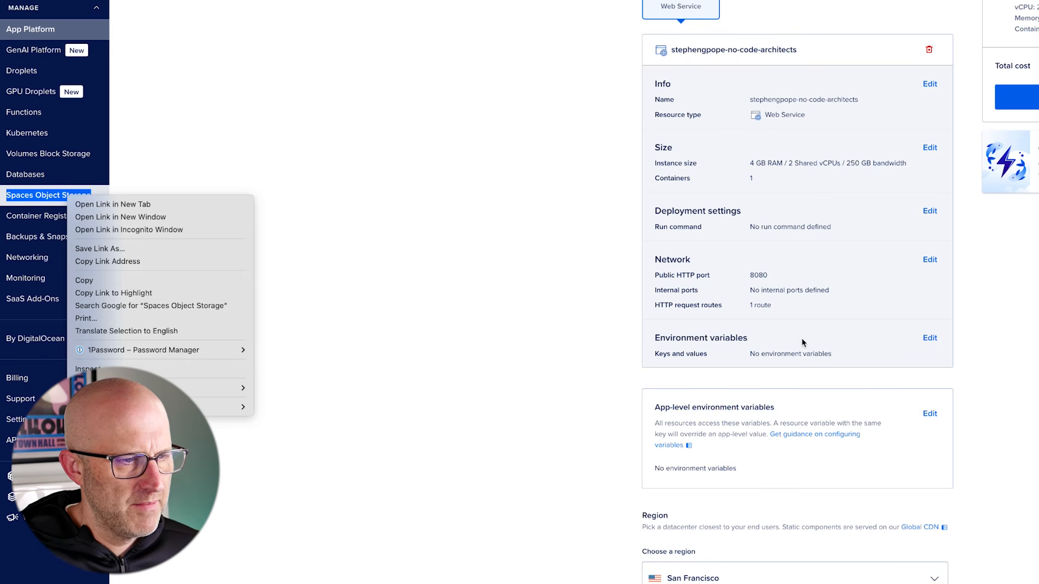
click(118, 205)
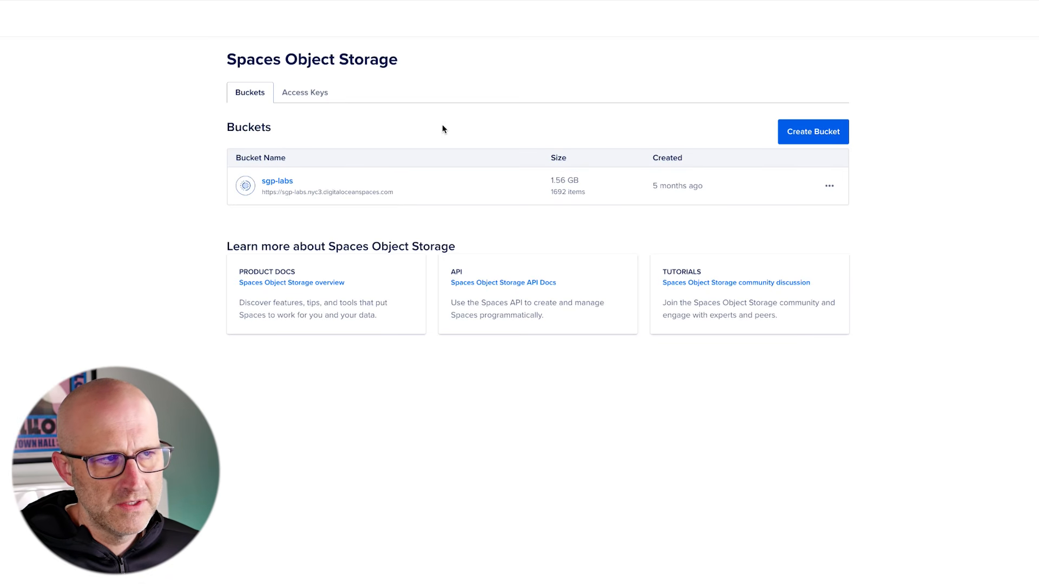
drag(115, 95, 208, 67)
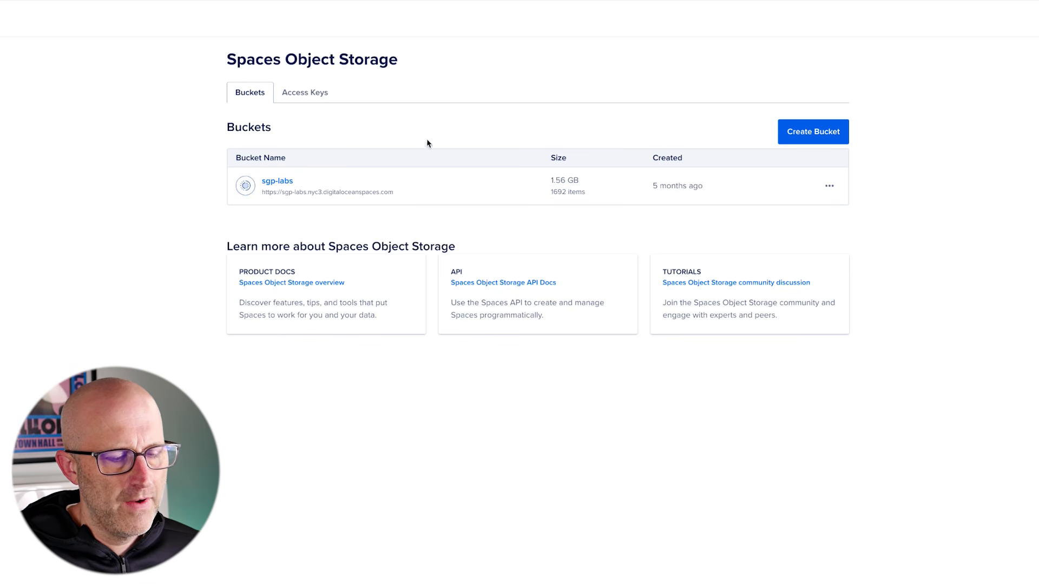
mouse_move(114, 109)
mouse_down()
mouse_move(208, 67)
mouse_move(201, 73)
mouse_up()
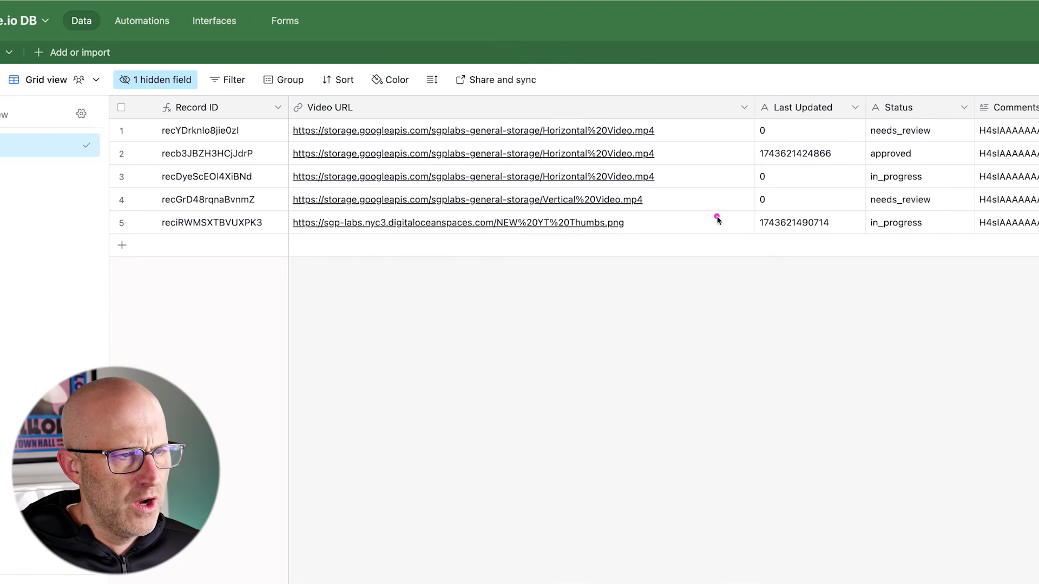
mouse_move(751, 242)
mouse_down()
mouse_move(680, 153)
mouse_move(659, 229)
mouse_up()
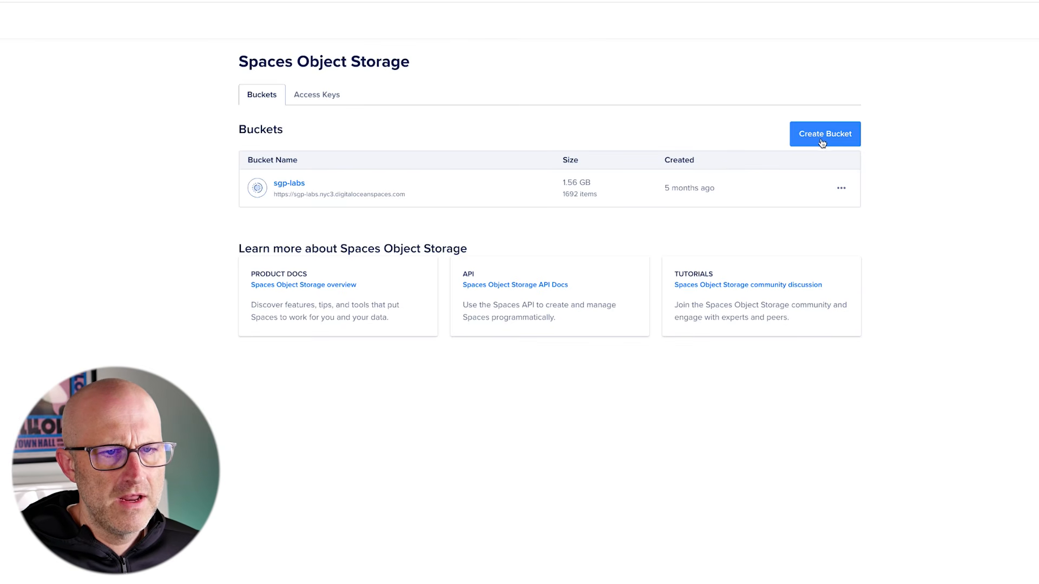
Create a new Spaces bucket named yt-video-demo and open its Settings
click(822, 143)
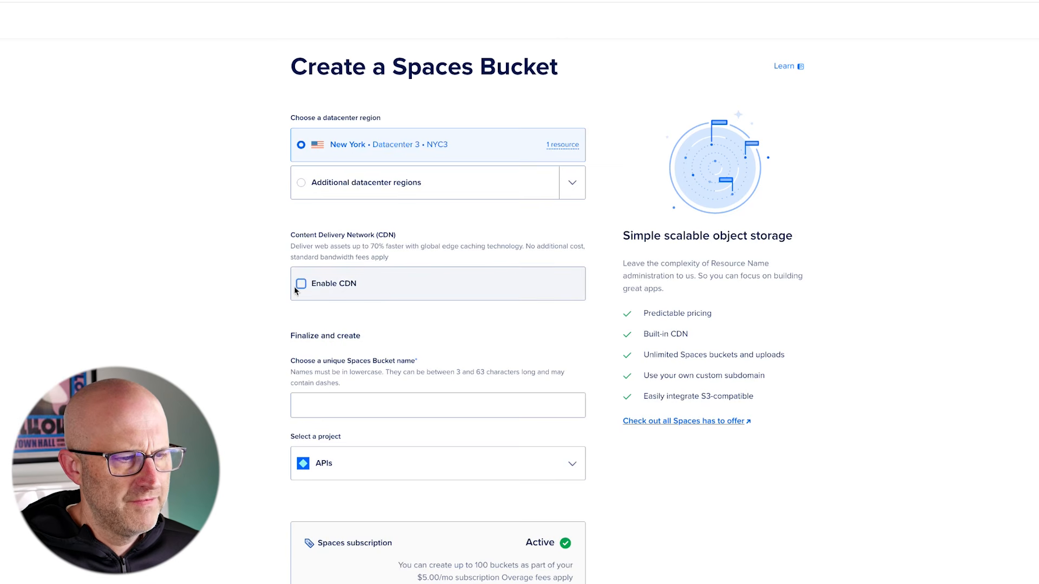
scroll(232, 379, down, 3)
scroll(226, 280, down, 1)
click(336, 207)
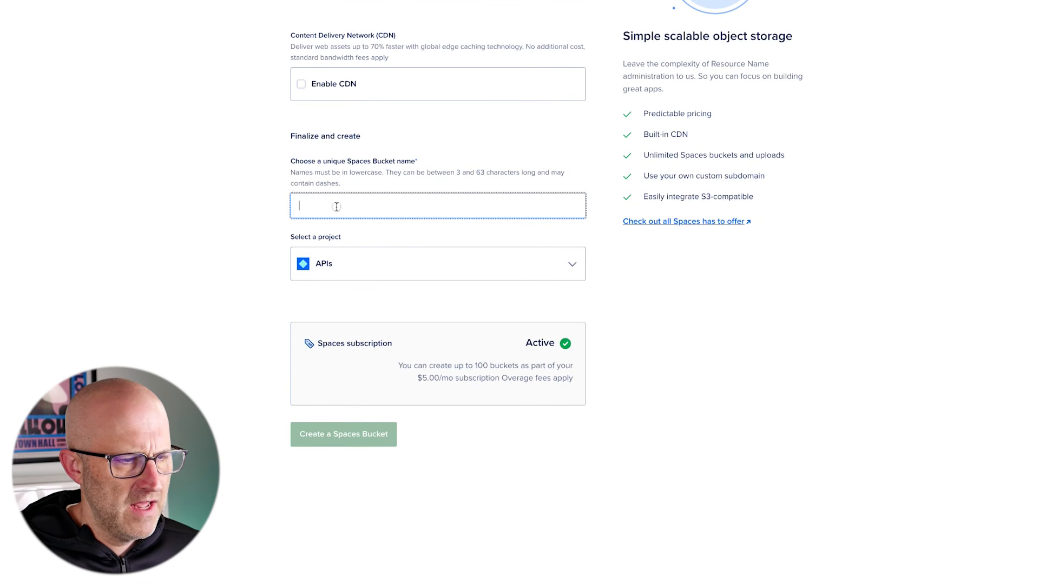
text(yt-vi)
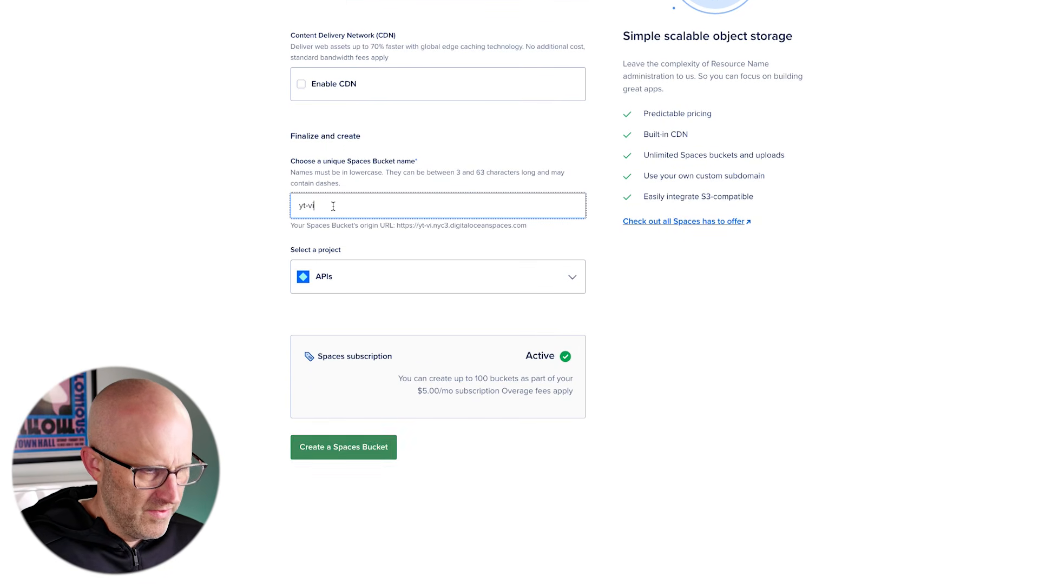
text(deo-demo)
click(267, 250)
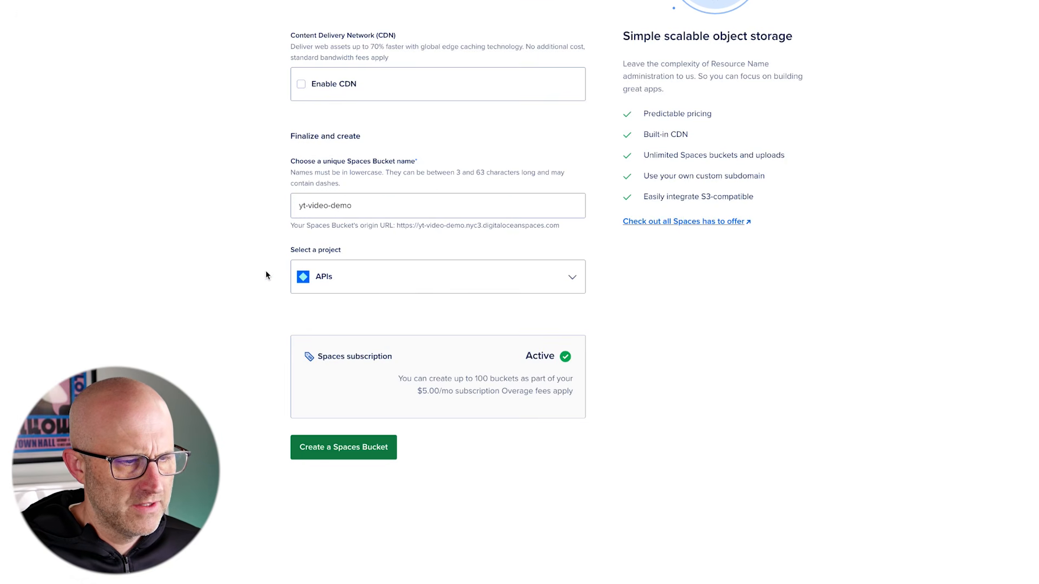
click(335, 452)
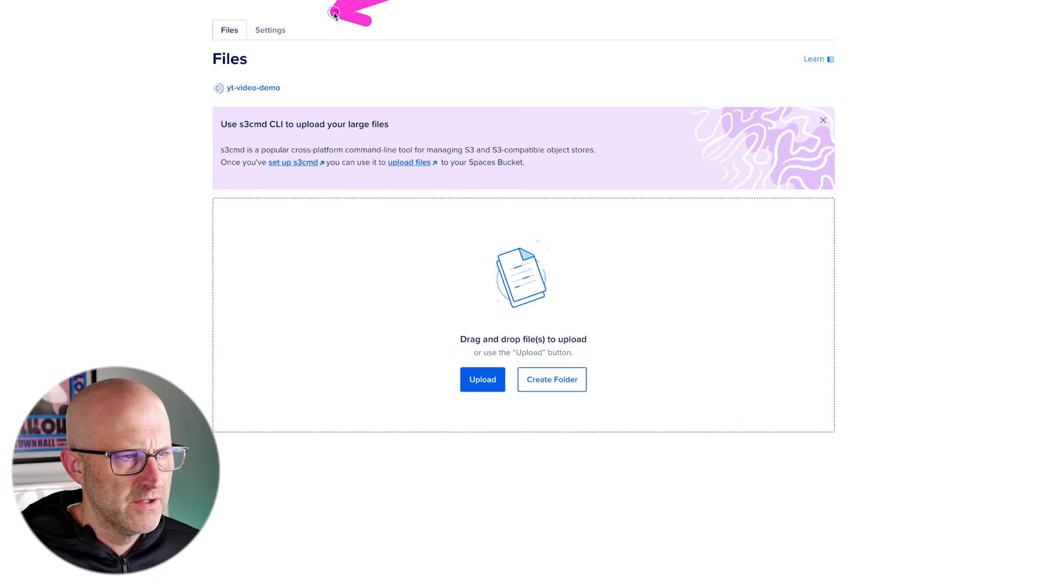
click(286, 30)
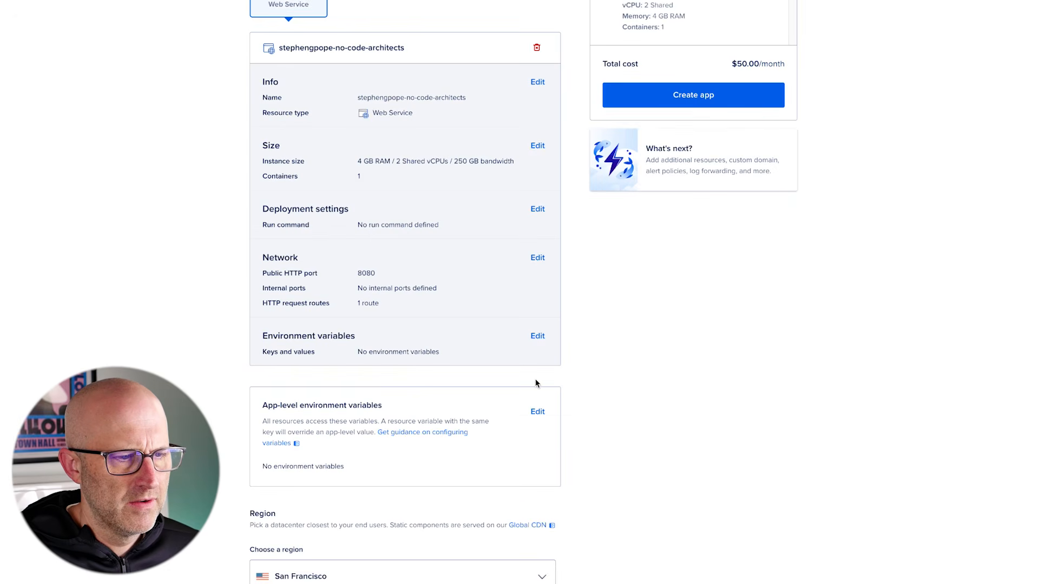
Add an API_KEY environment variable with a placeholder value
click(537, 337)
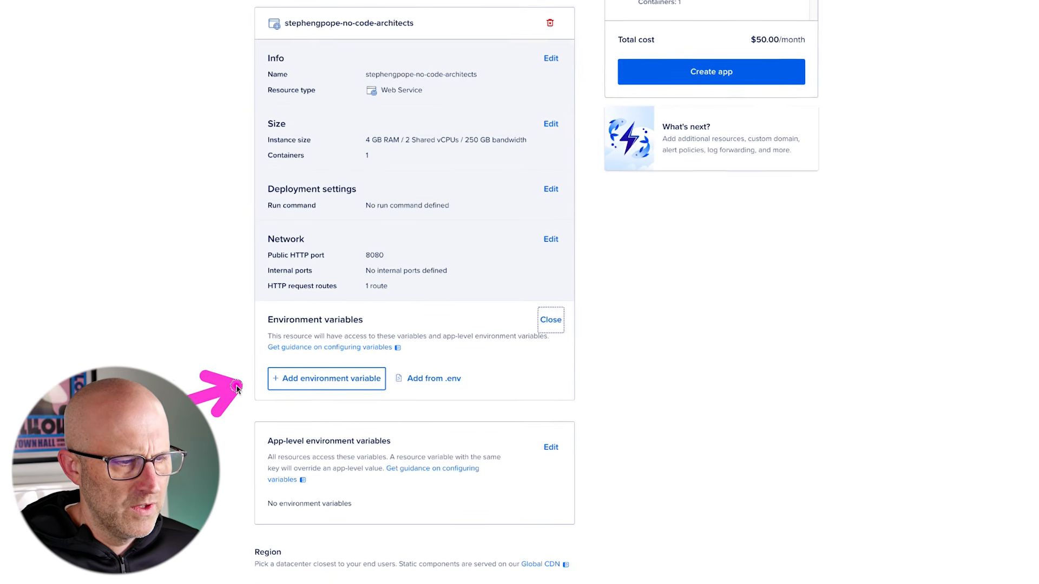
click(324, 393)
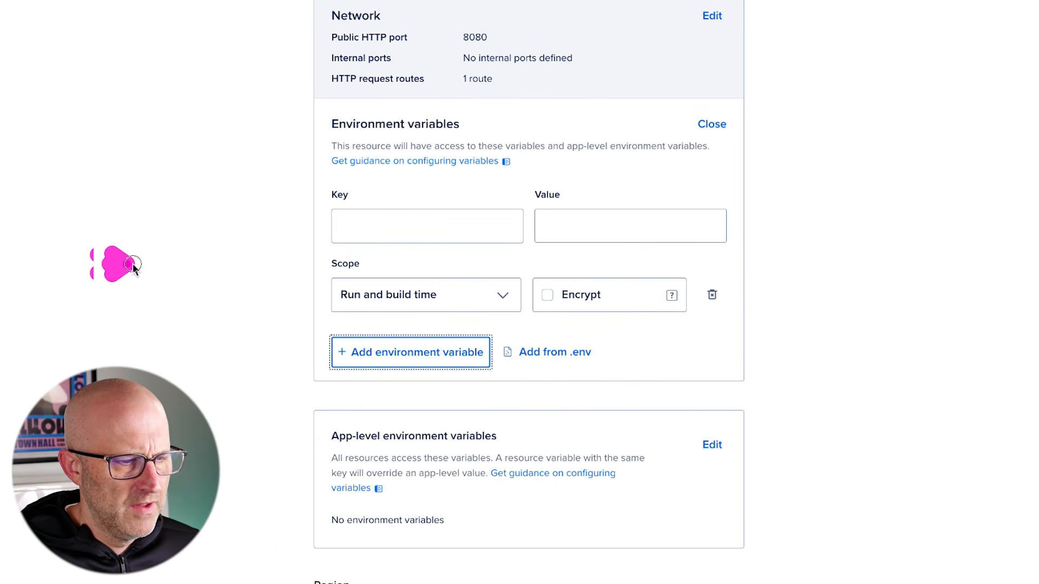
click(370, 224)
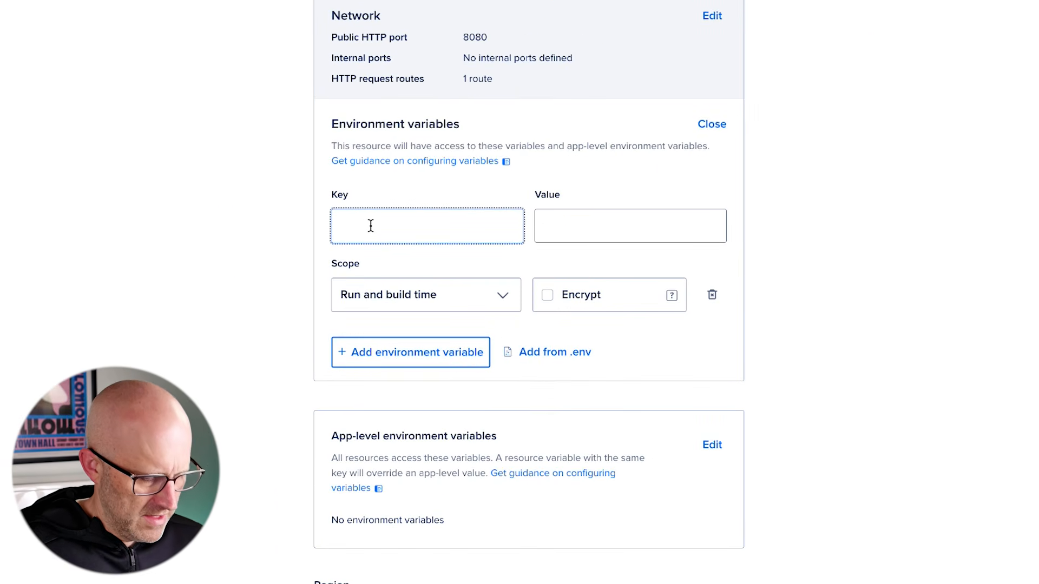
text(API_KEY)
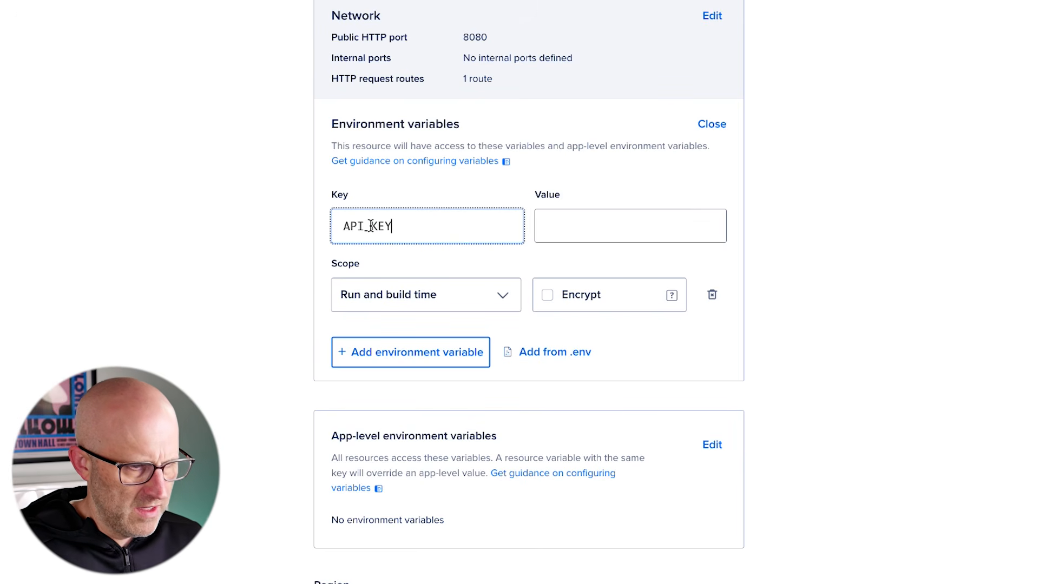
mouse_move(186, 268)
mouse_down()
mouse_move(301, 222)
mouse_move(305, 238)
mouse_up()
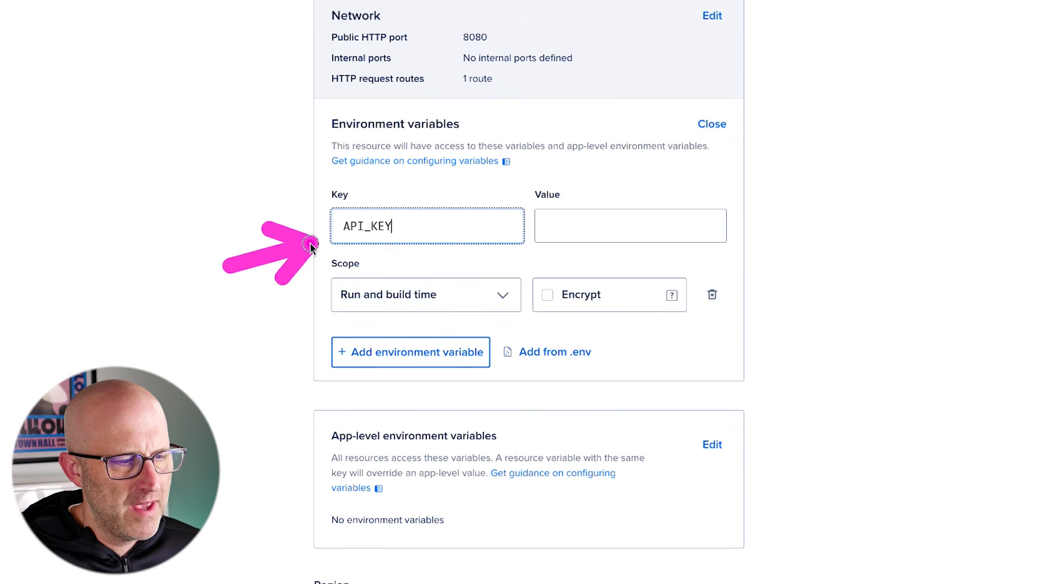
click(599, 229)
text(test123)
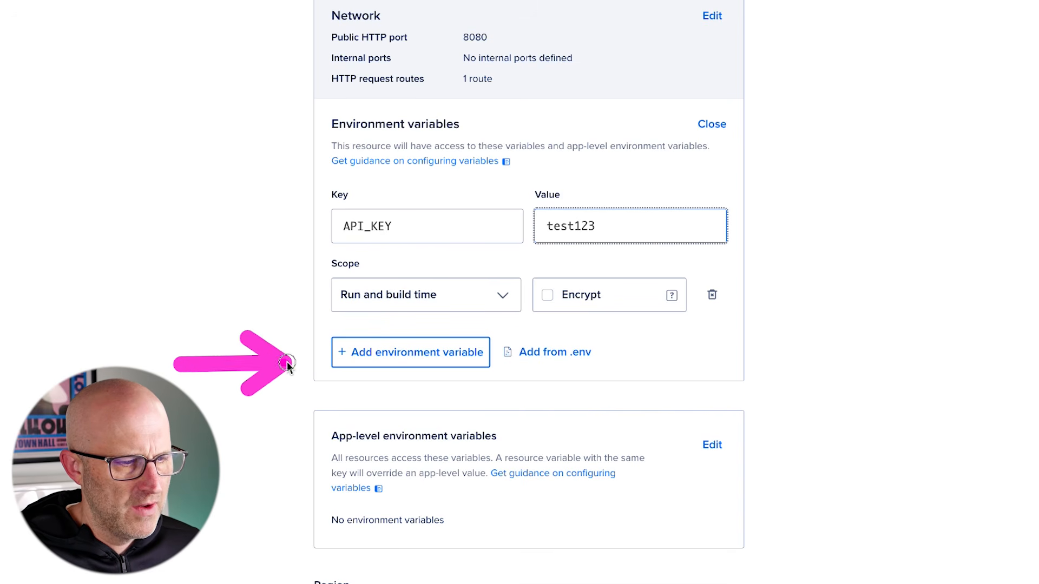
Add S3_ENDPOINT_URL set to the bucket's origin endpoint, plus an S3_ACCESS_KEY variable
click(389, 353)
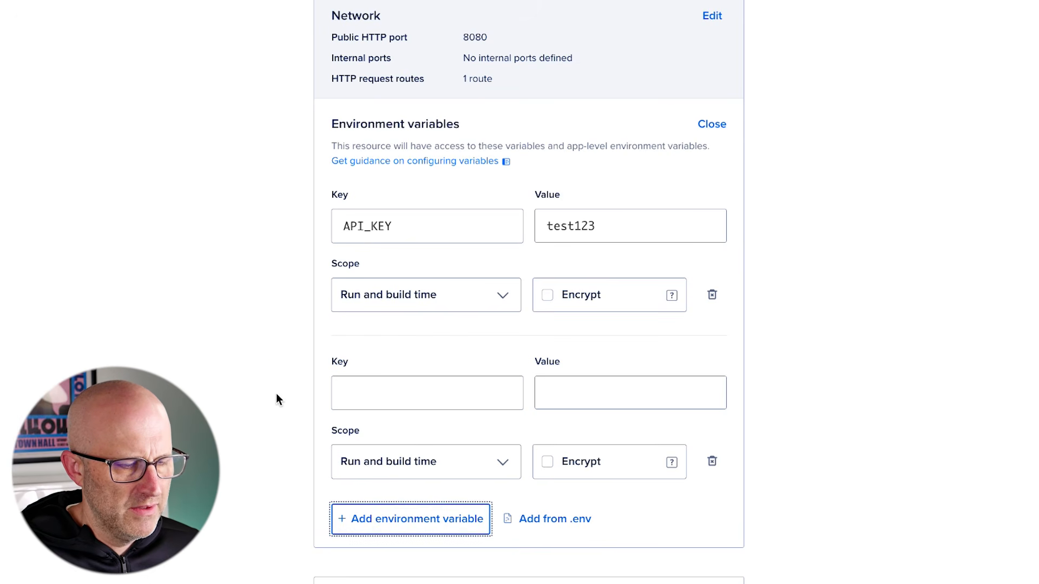
scroll(275, 394, down, 2)
click(358, 261)
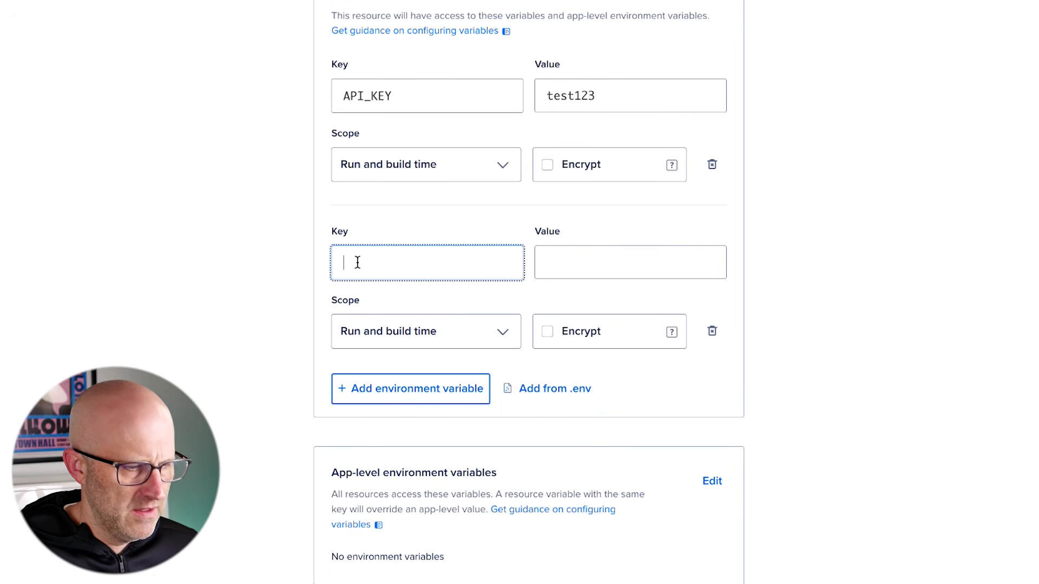
text(S3_ENDPOINT_URL)
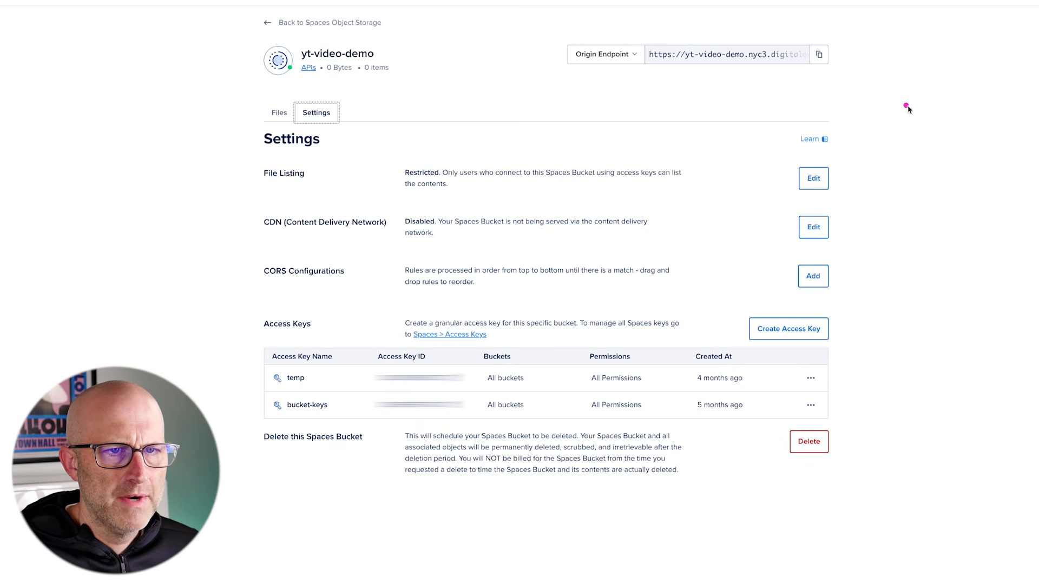
click(819, 54)
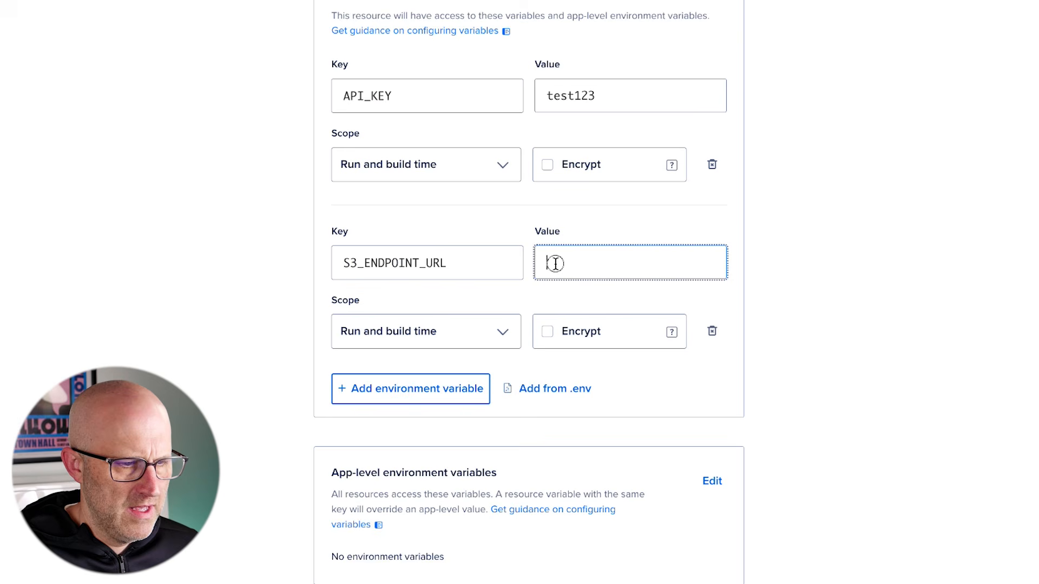
key(ctrl+v)
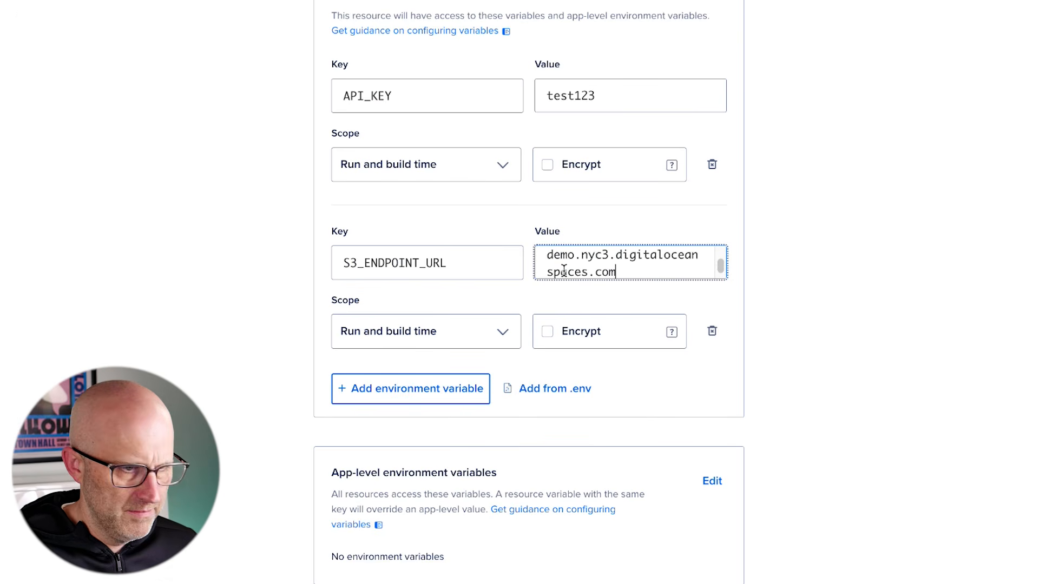
click(388, 400)
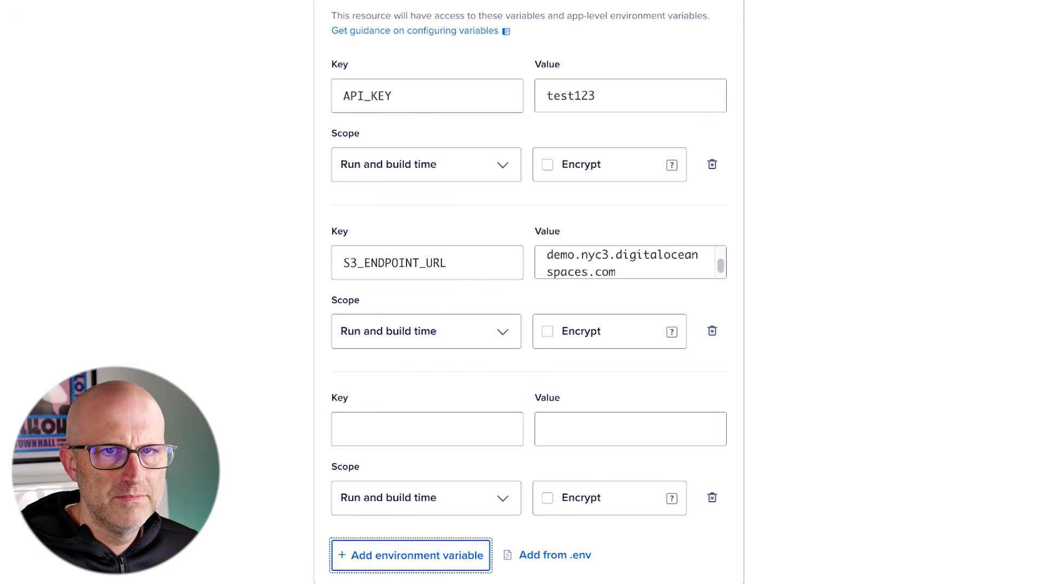
click(356, 431)
text(S3_ACCESS_KEY)
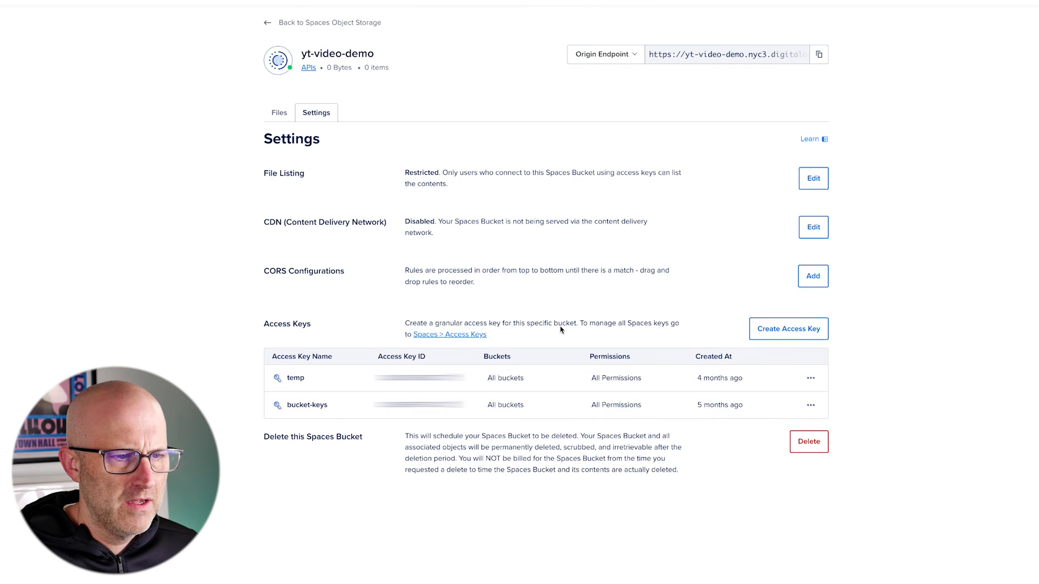
Create a Full Access Spaces key named yt-feedback-demo
click(787, 331)
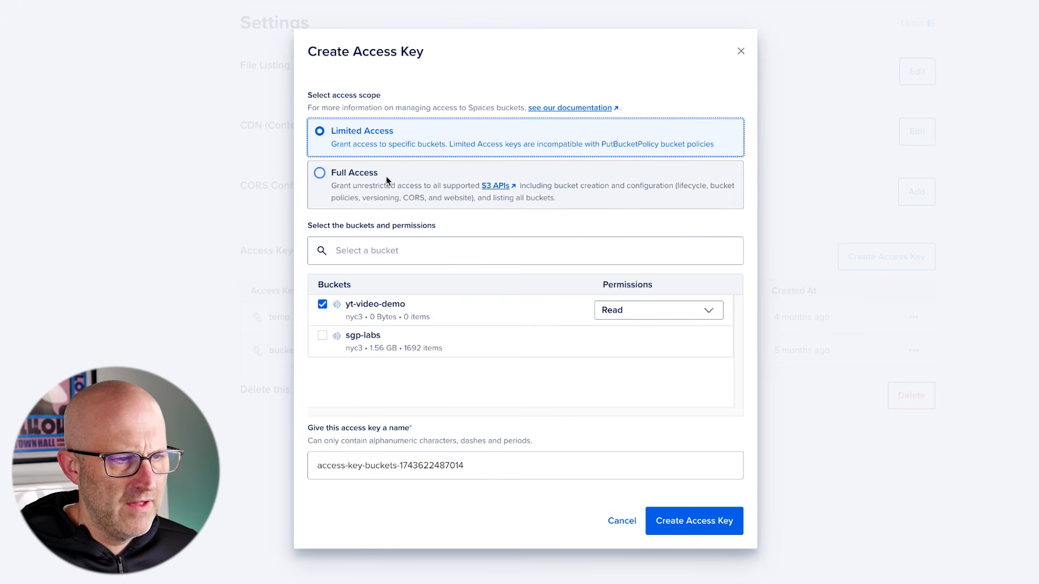
click(385, 176)
drag(459, 394, 287, 387)
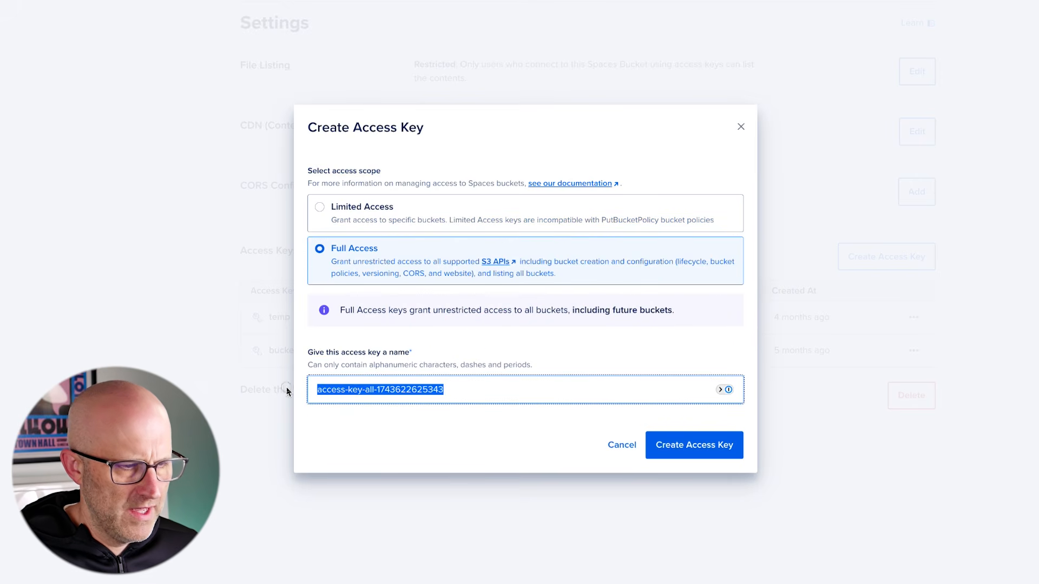
text(yt-fe)
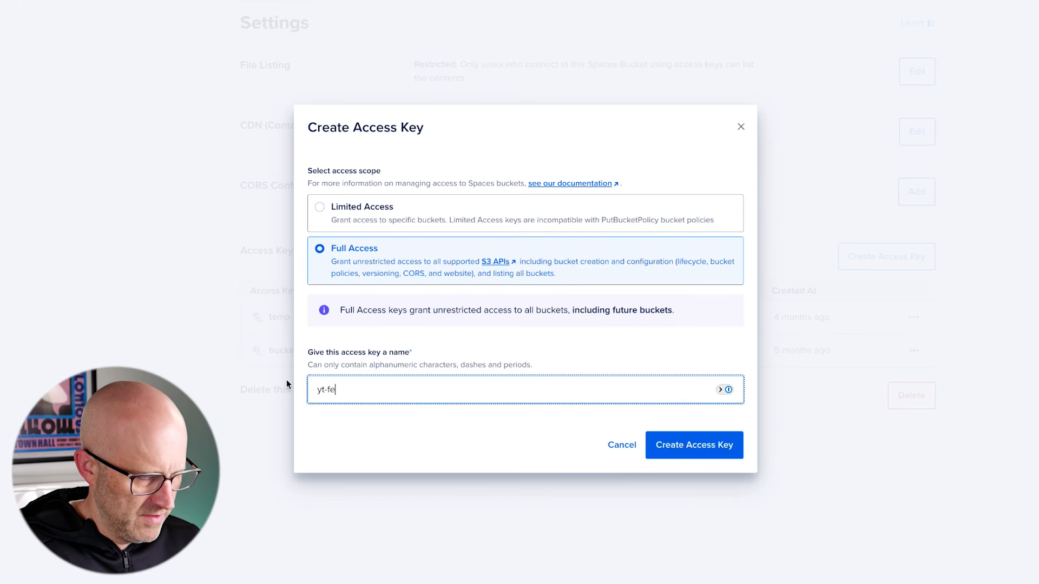
text(edback-demo)
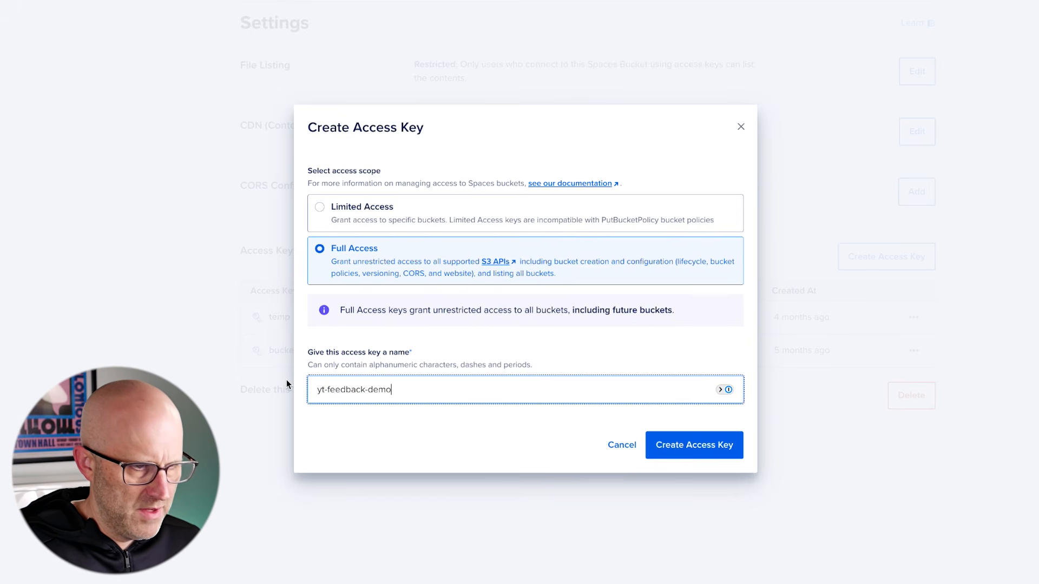
click(703, 448)
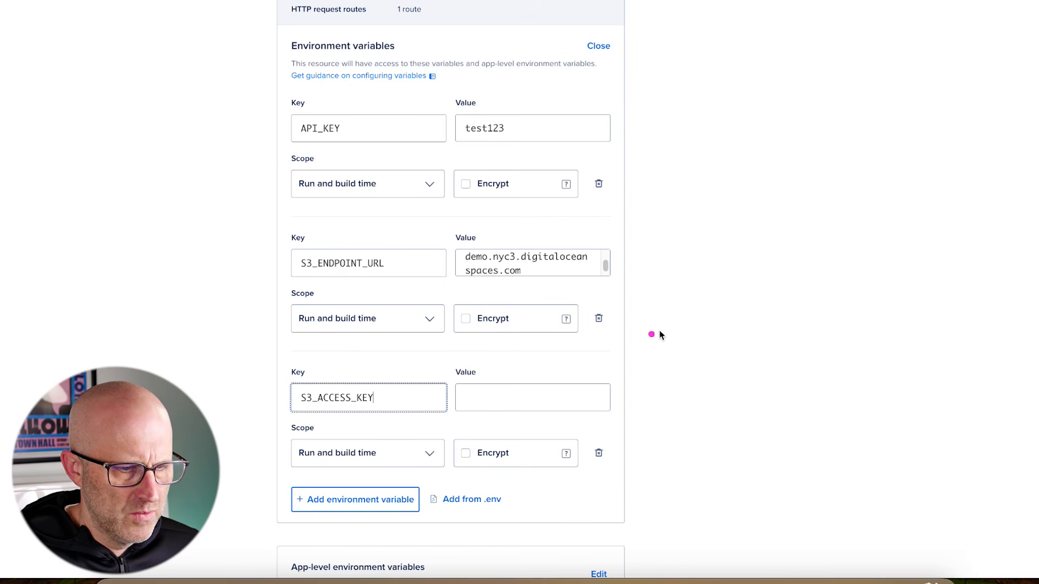
Fill S3_ACCESS_KEY with the new access key ID and add an S3_SECRET_KEY variable
click(521, 397)
key(super+v)
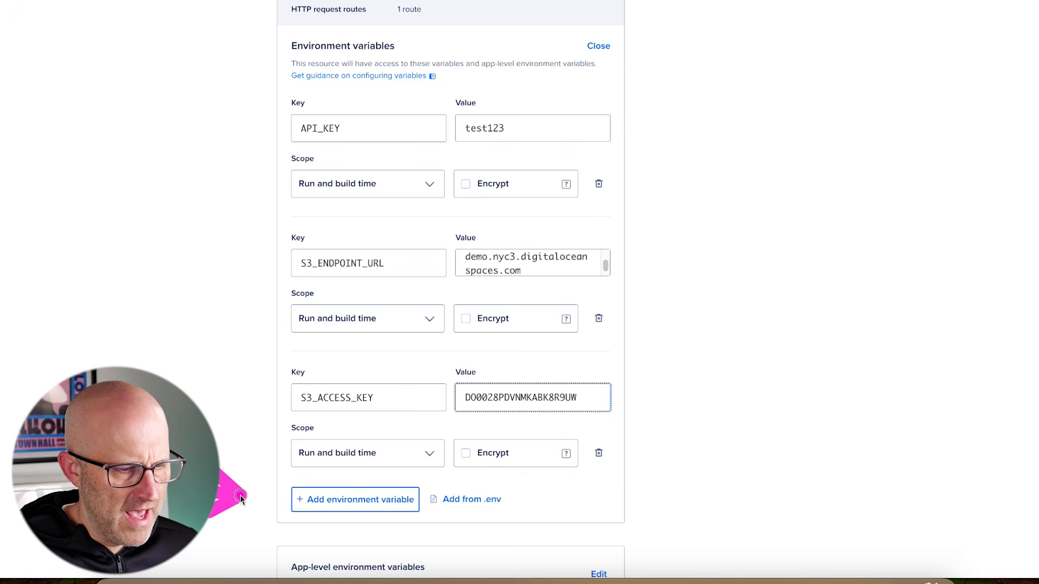
click(355, 499)
scroll(246, 467, down, 6)
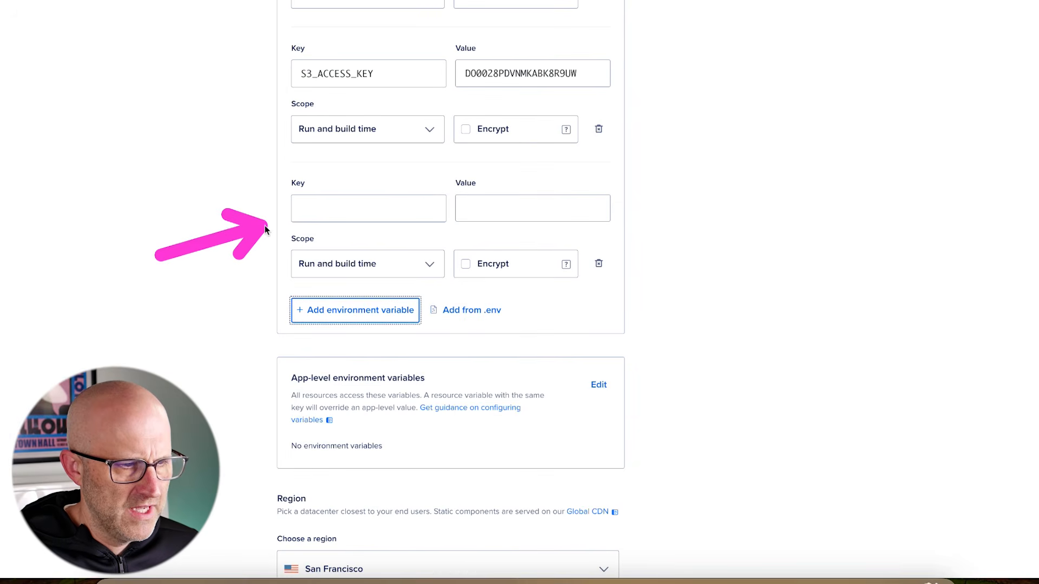
click(305, 209)
key(super+v)
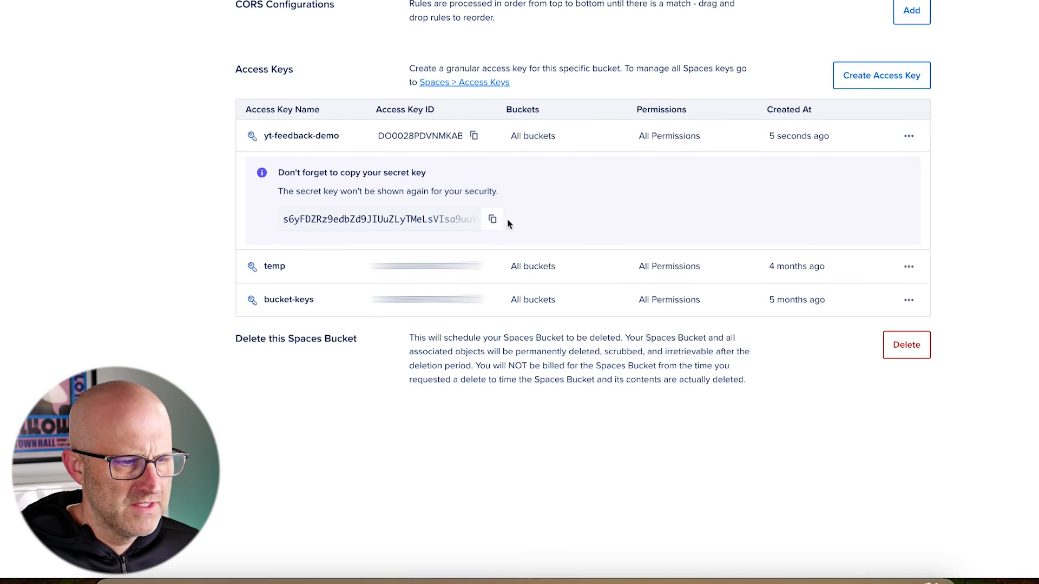
Set S3_SECRET_KEY to the newly created secret key
click(493, 219)
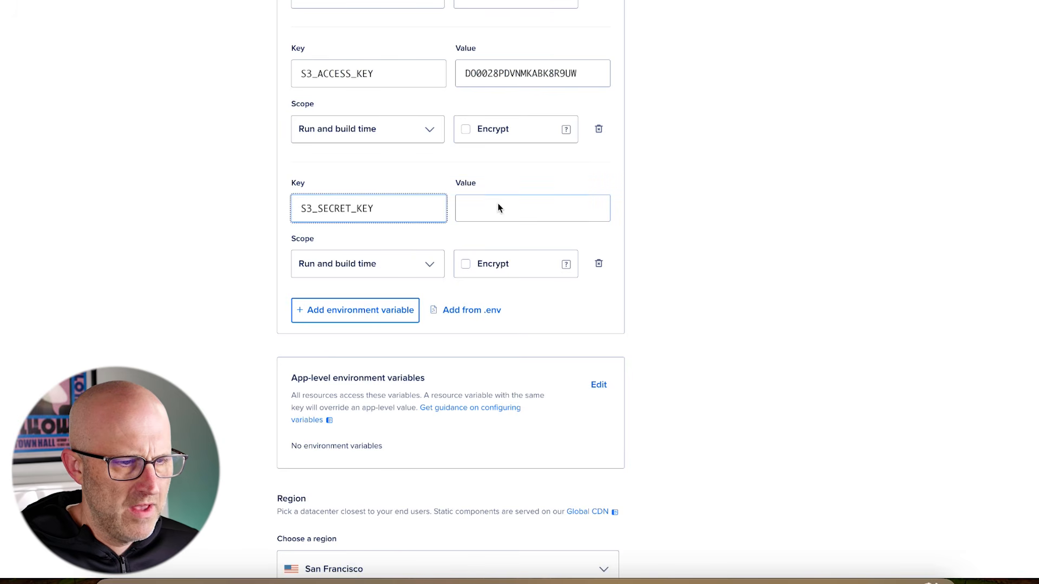
click(498, 205)
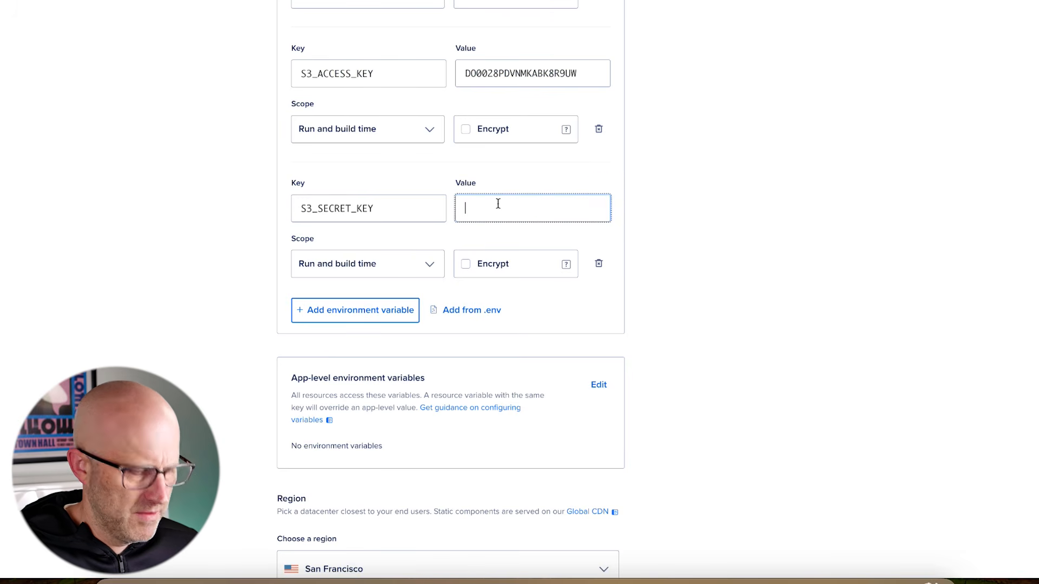
key(super+v)
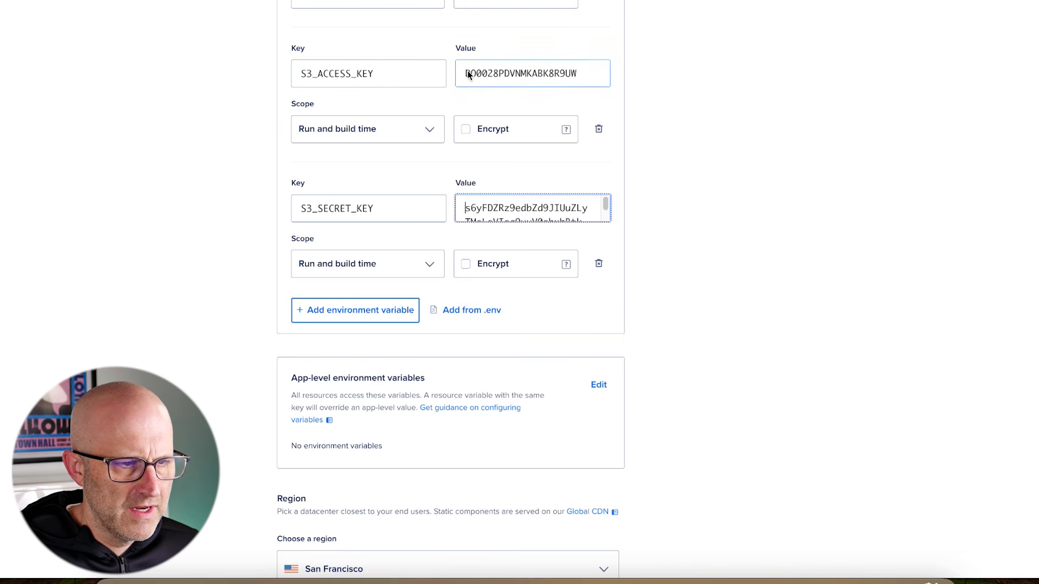
Add an S3_BUCKET_NAME variable with value yt-video-demo
click(324, 309)
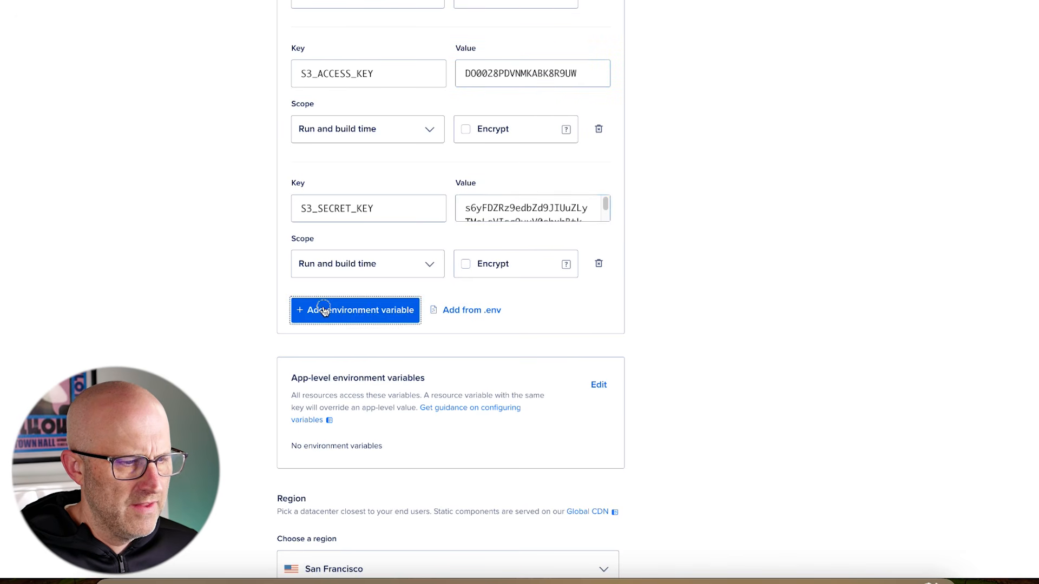
key(super+v)
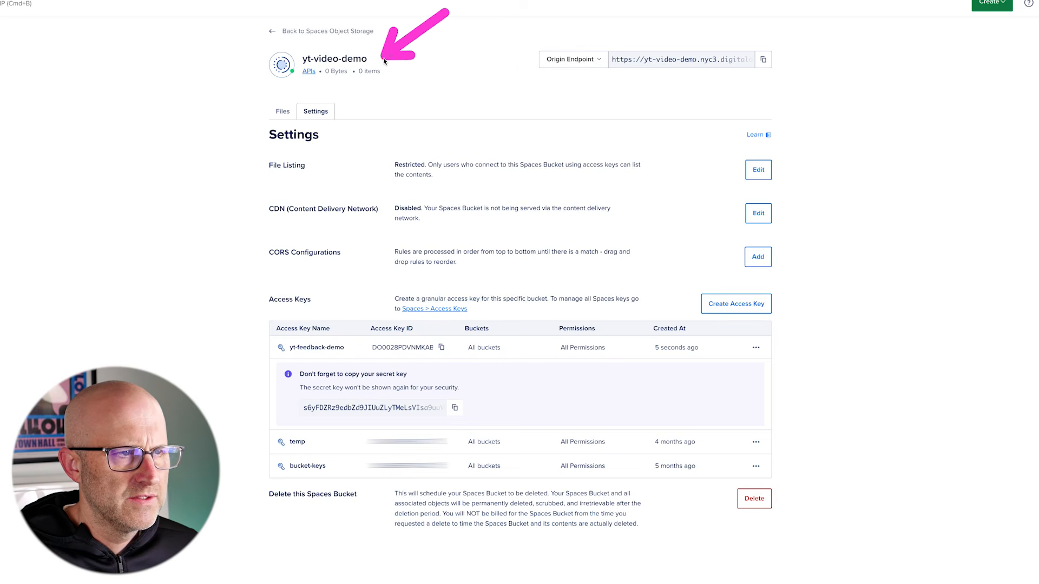
drag(366, 60, 304, 61)
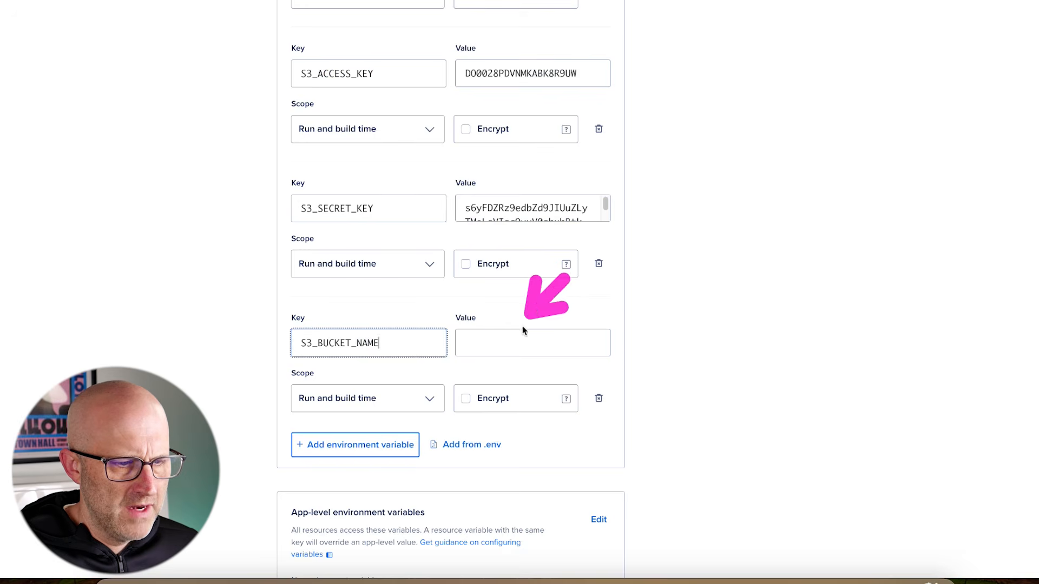
click(493, 343)
key(super+v)
scroll(587, 348, down, 1)
click(289, 284)
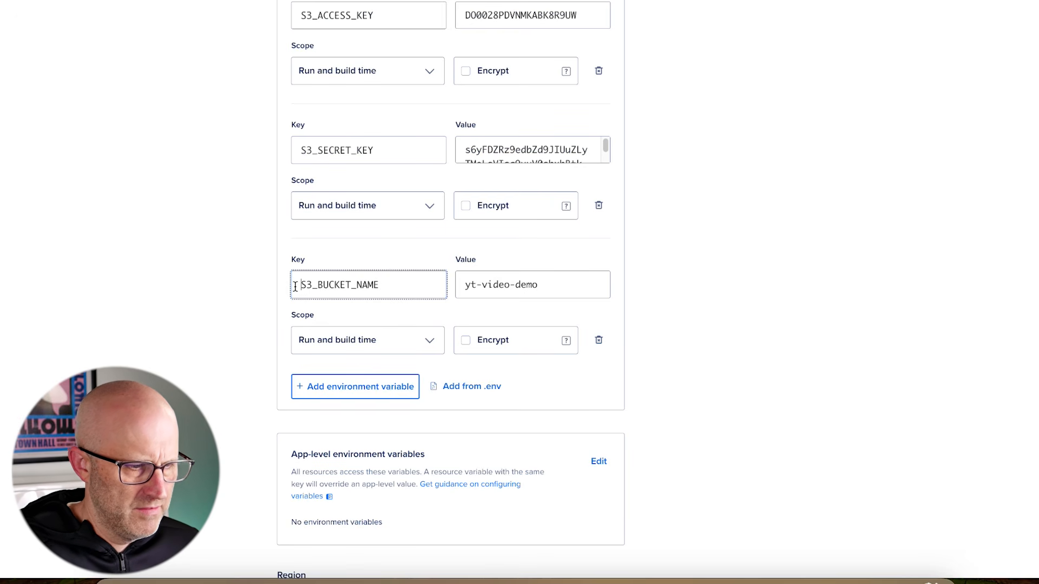
Add an S3_REGION variable with value nyc3
click(355, 386)
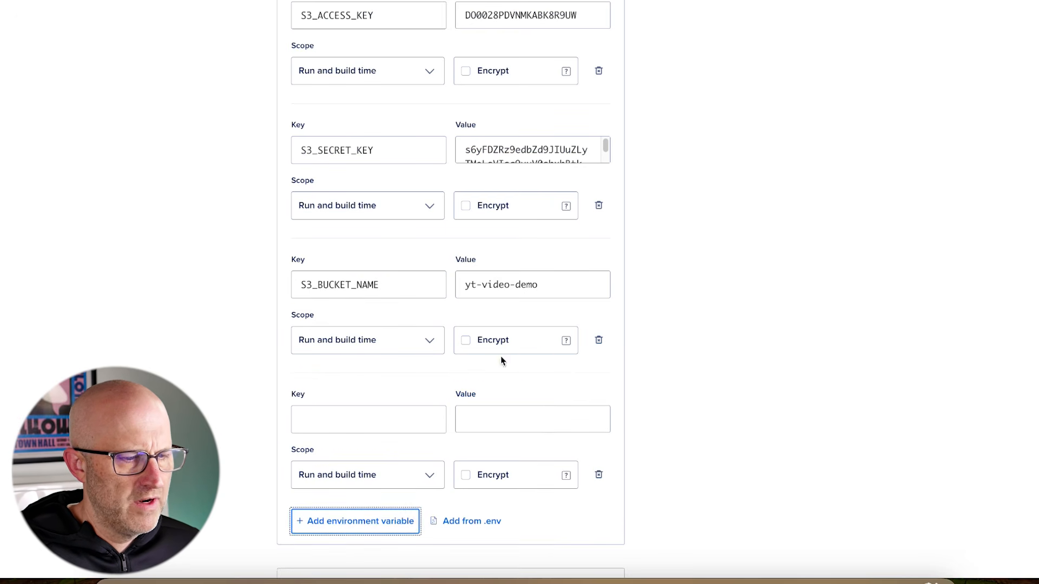
click(318, 418)
text(S3_REGION)
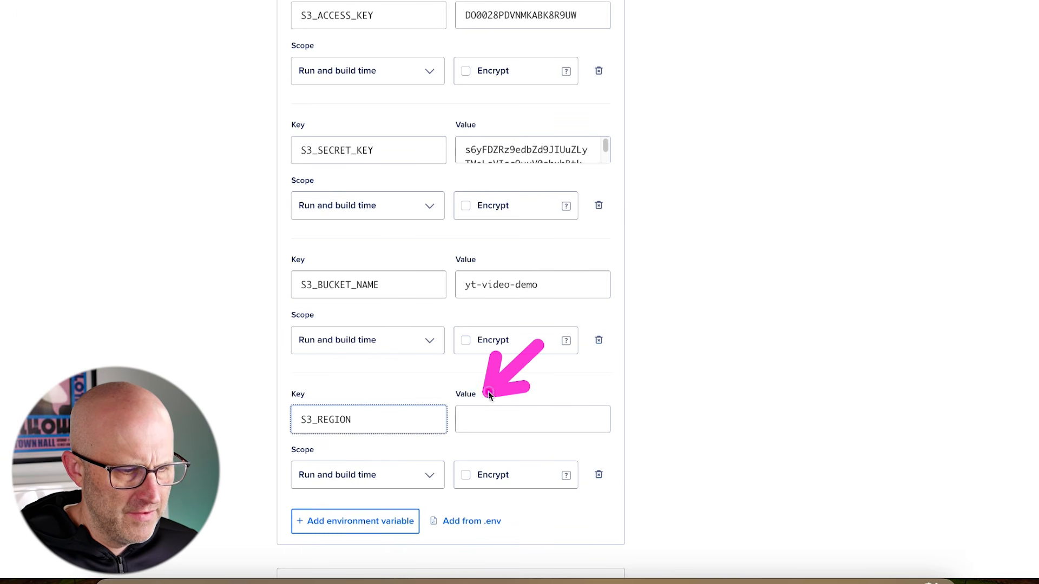
click(475, 429)
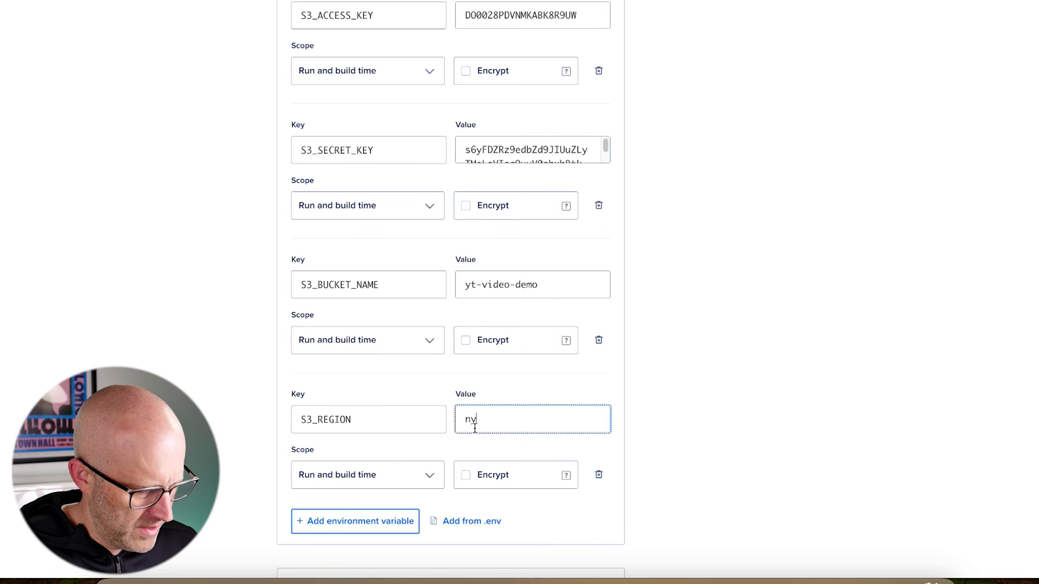
text(nyc3)
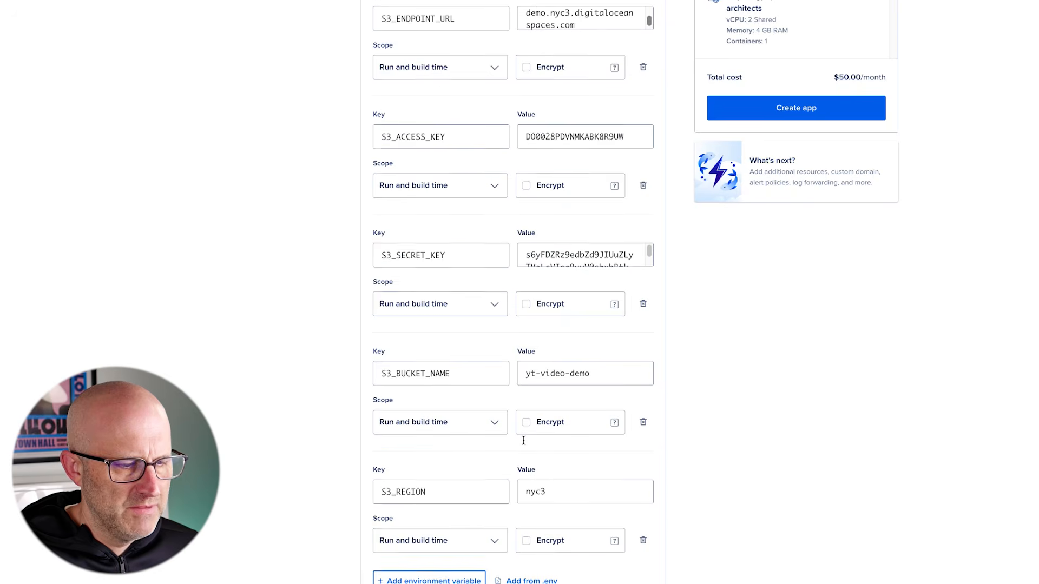
scroll(522, 436, down, 1)
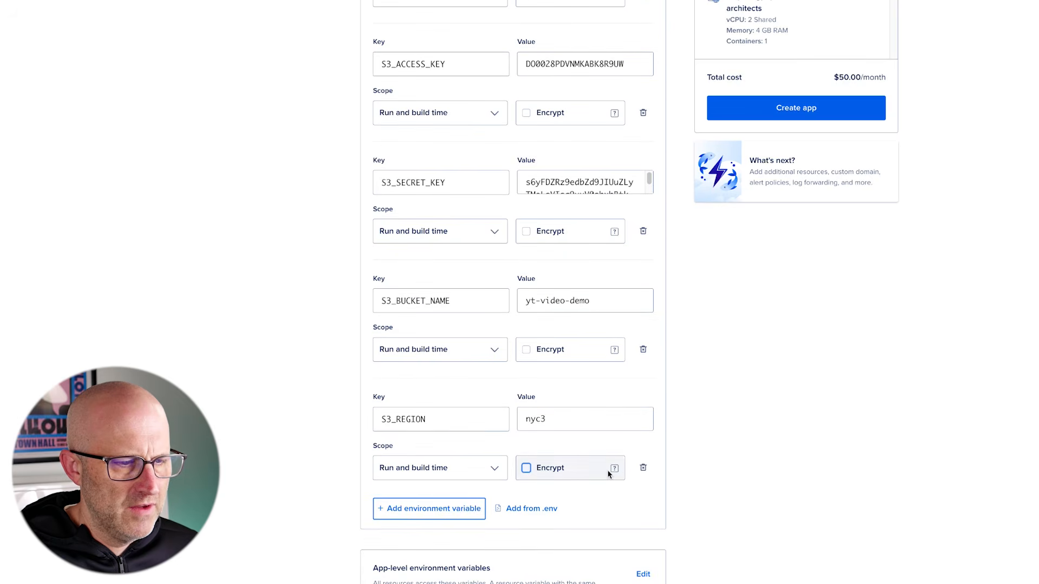
scroll(587, 509, up, 6)
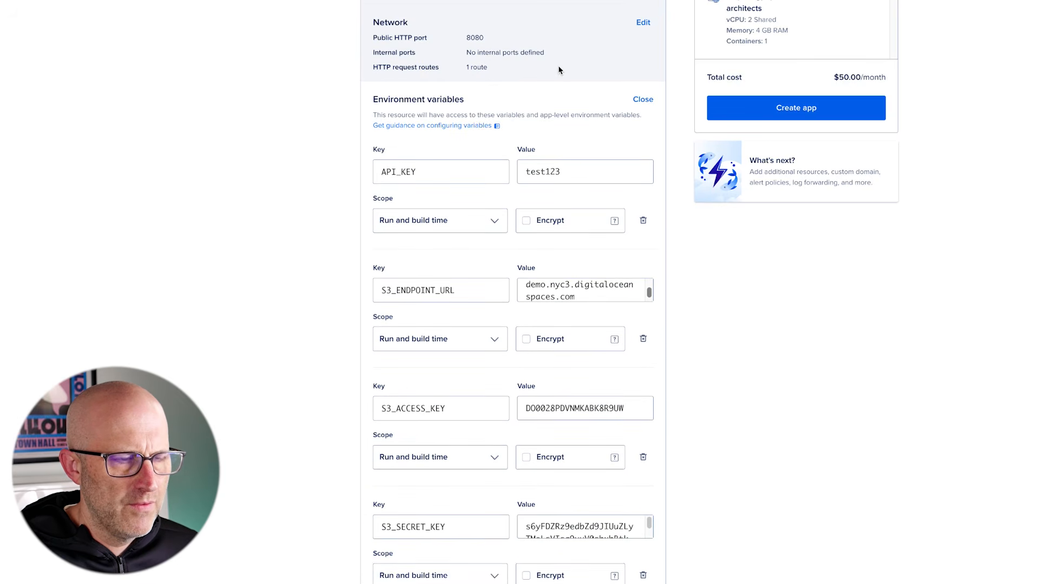
Close the environment variables editor and rename the app from dolphin-app to yt-demo
click(642, 100)
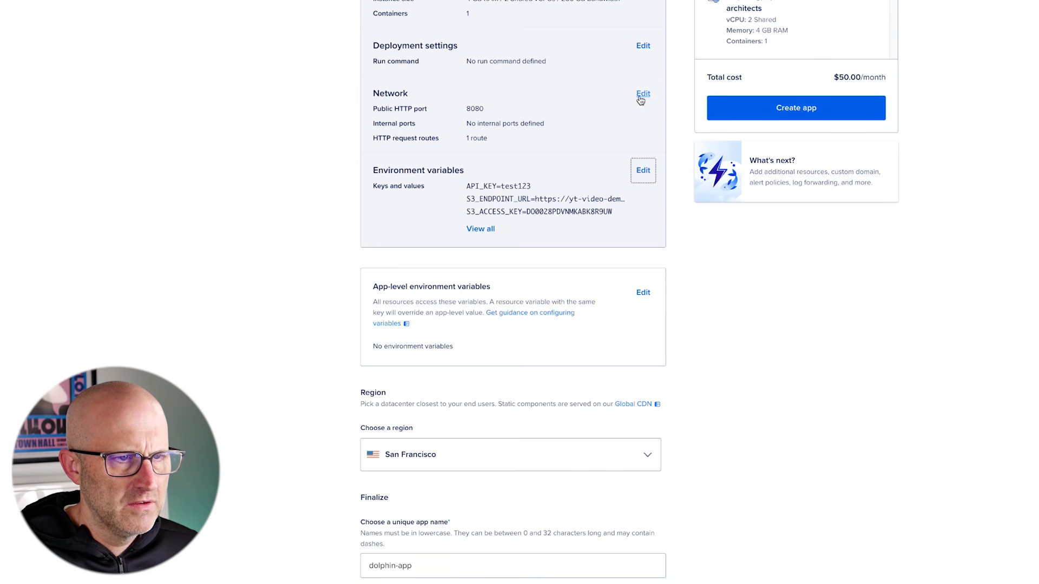
mouse_move(249, 332)
mouse_down()
mouse_move(405, 294)
mouse_move(372, 327)
mouse_move(378, 290)
mouse_move(349, 224)
mouse_move(365, 218)
mouse_up()
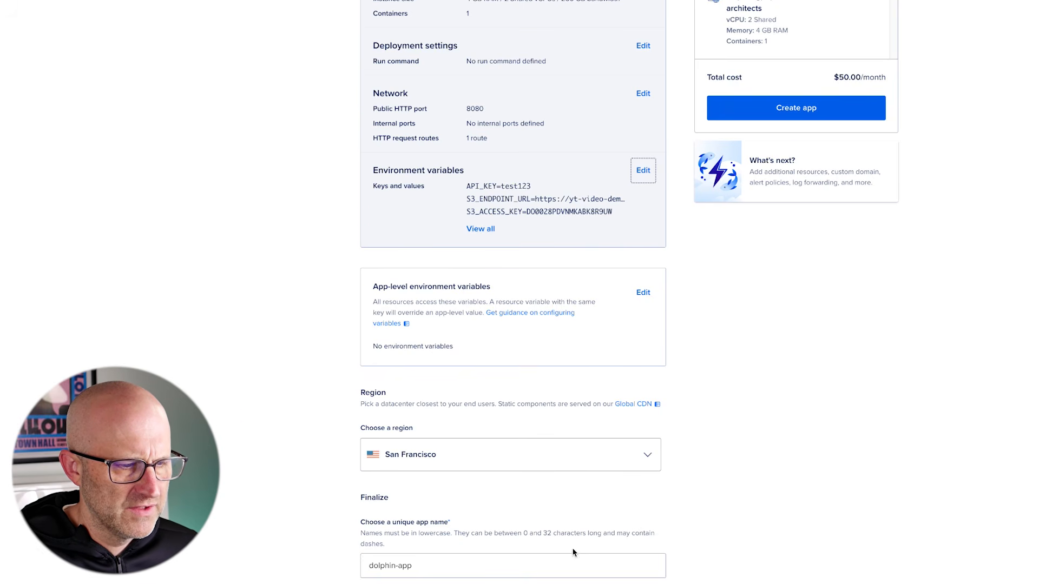
scroll(508, 556, down, 3)
drag(416, 499, 309, 439)
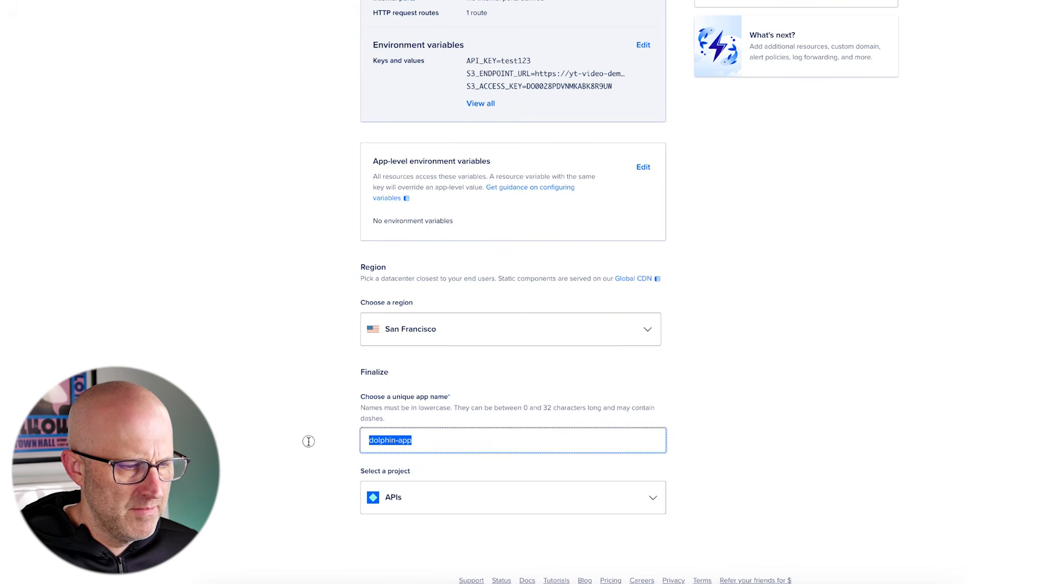
text(yt-)
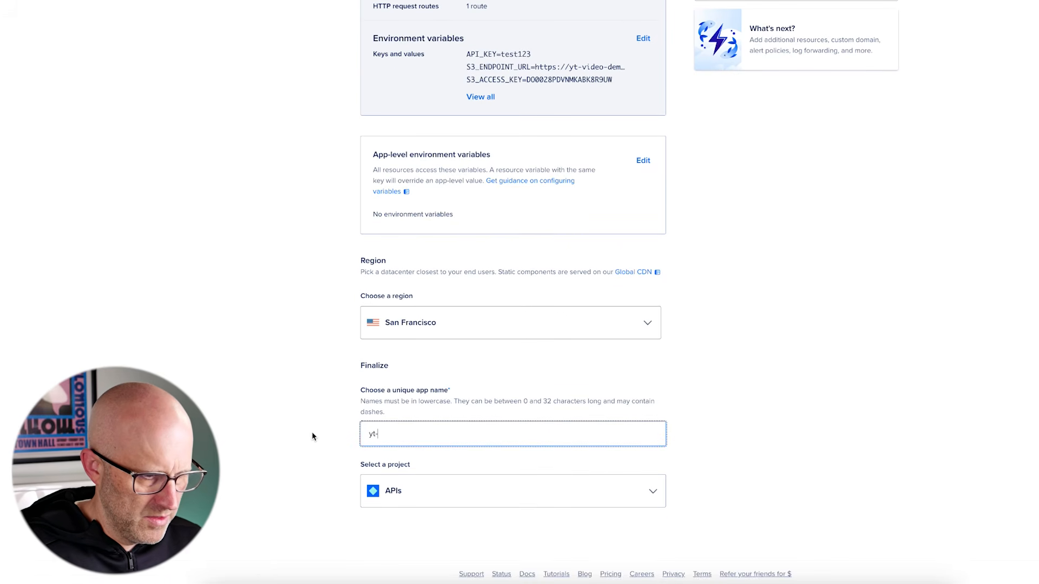
text(demo)
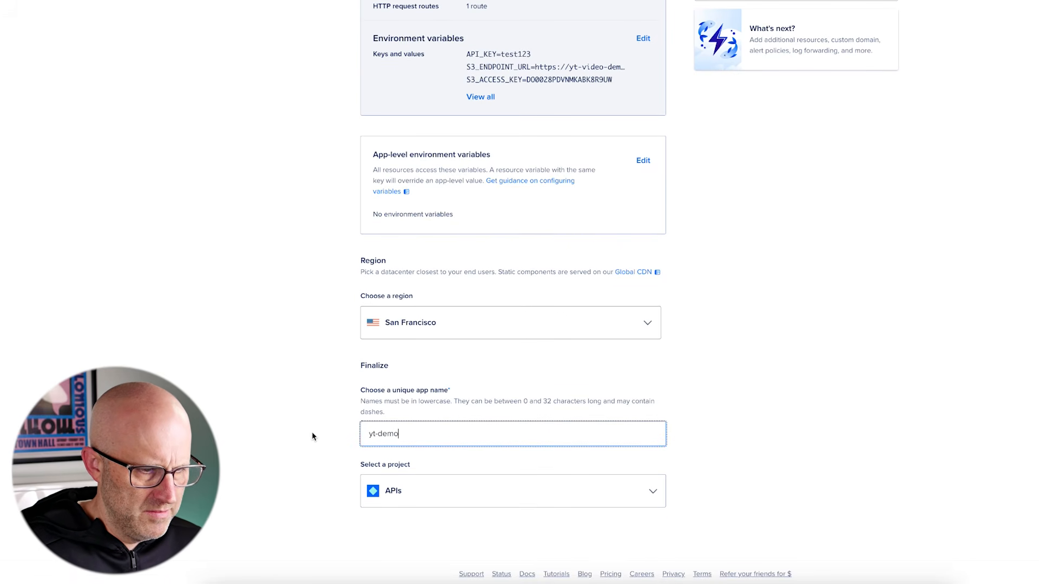
click(312, 436)
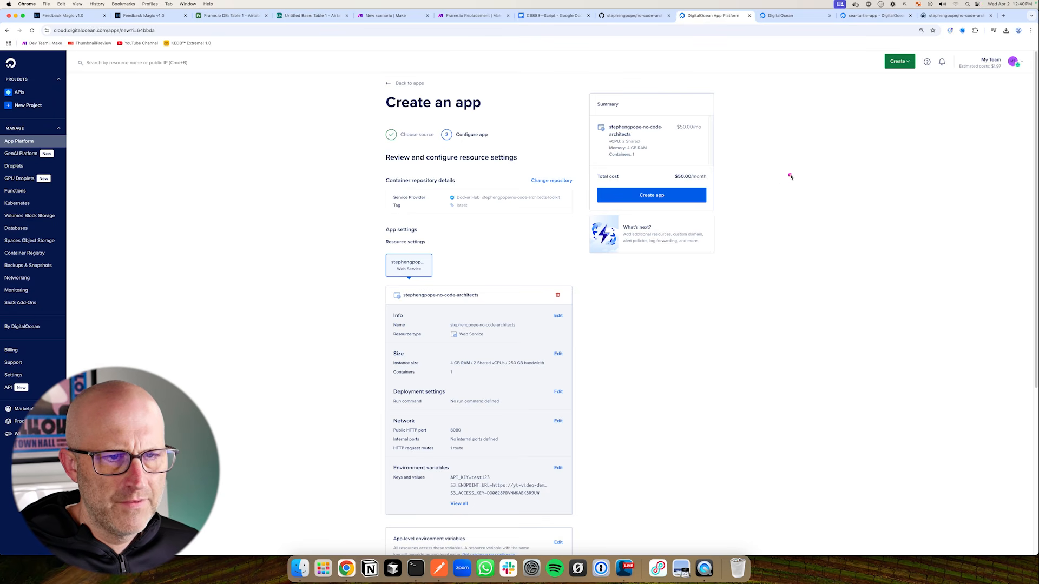
Create the yt-demo app, then check the Docker Hub and GitHub toolkit pages
click(644, 196)
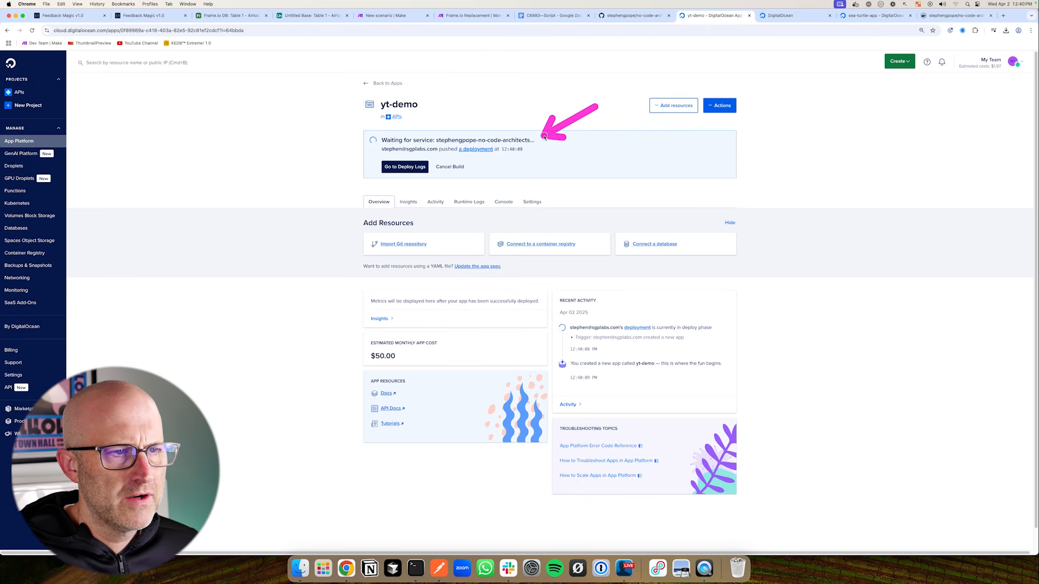
click(929, 17)
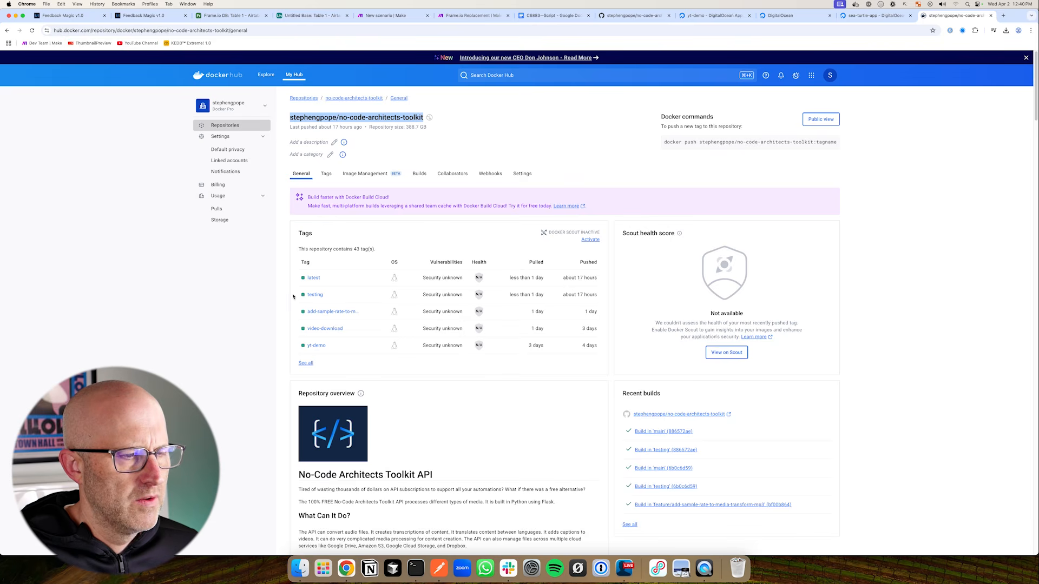
click(633, 15)
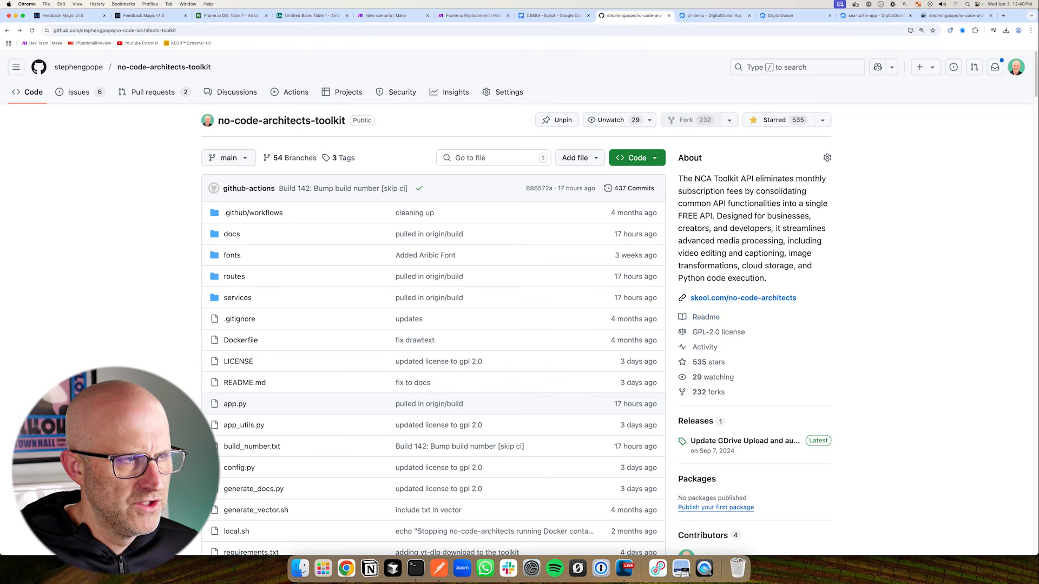
Review the deploying yt-demo app's overview page
key(ctrl+Tab)
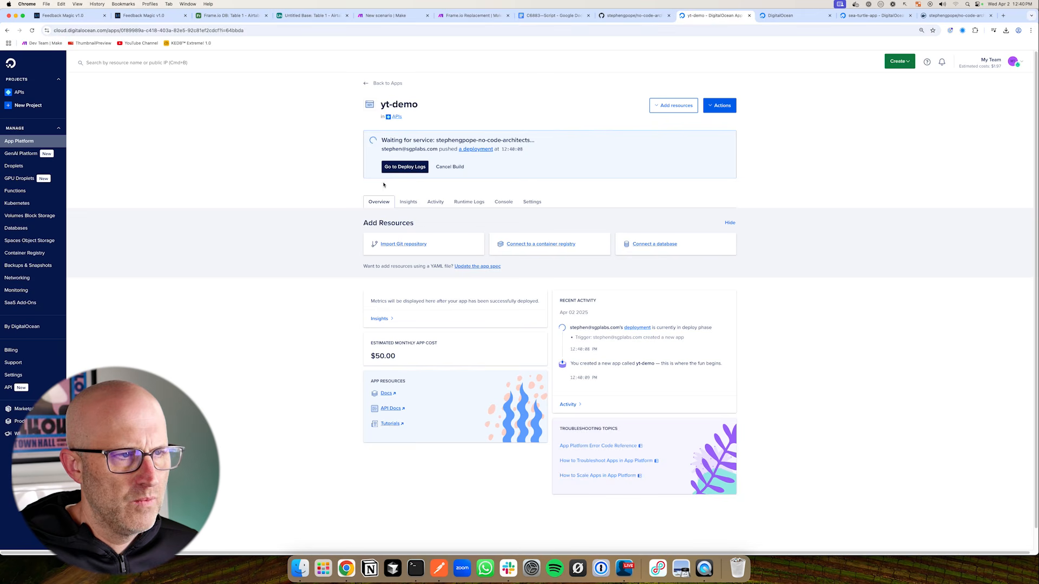
drag(265, 160, 341, 113)
drag(265, 163, 351, 168)
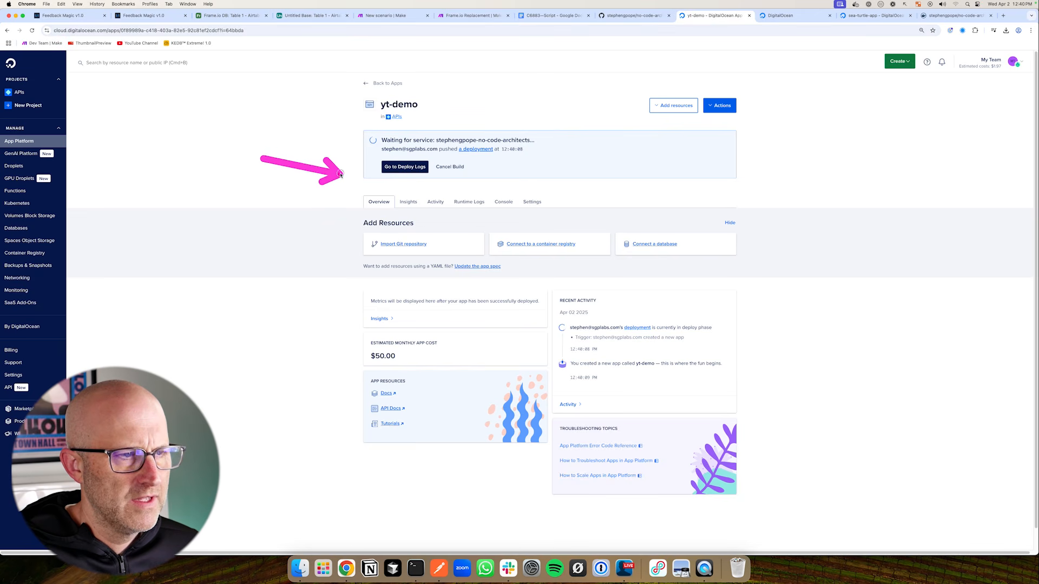
mouse_move(344, 114)
mouse_down()
mouse_move(390, 143)
mouse_move(783, 204)
mouse_up()
mouse_move(283, 167)
mouse_down()
mouse_move(357, 139)
mouse_move(362, 162)
mouse_move(353, 145)
mouse_up()
mouse_move(304, 375)
mouse_down()
mouse_move(362, 359)
mouse_move(470, 379)
mouse_up()
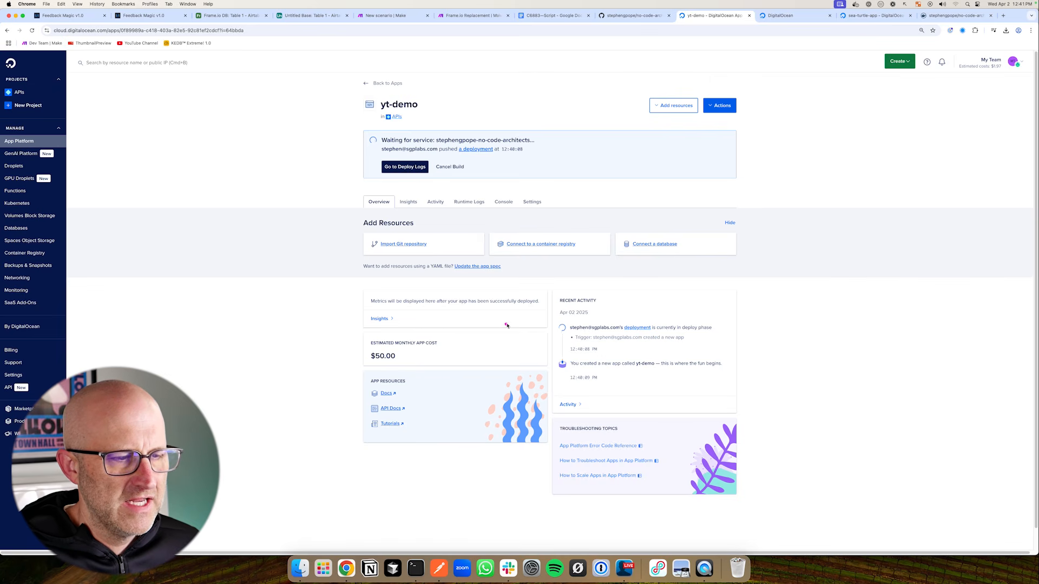
drag(507, 325, 446, 343)
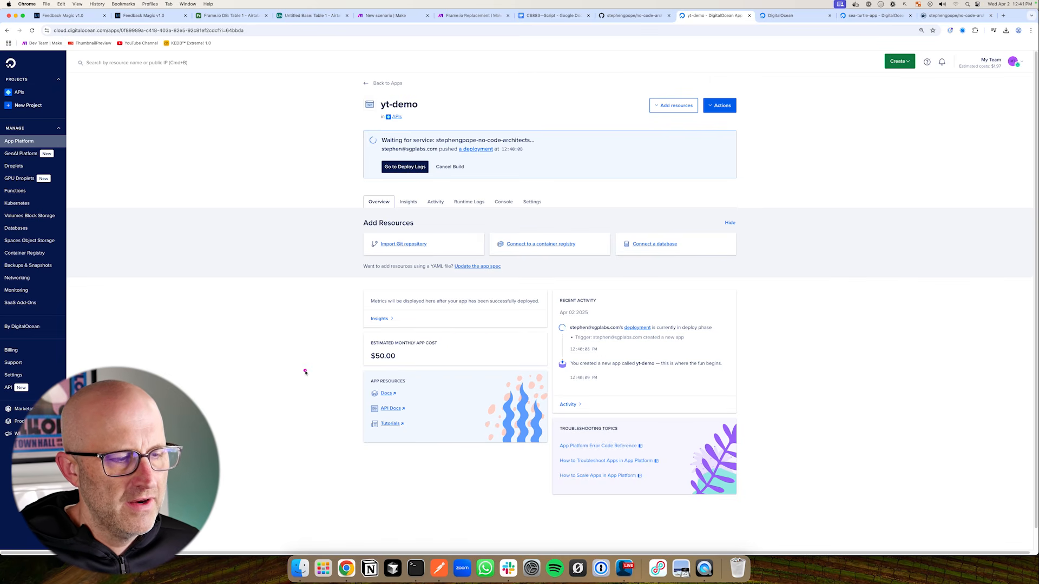
mouse_move(306, 373)
mouse_down()
mouse_move(365, 346)
mouse_move(361, 360)
mouse_up()
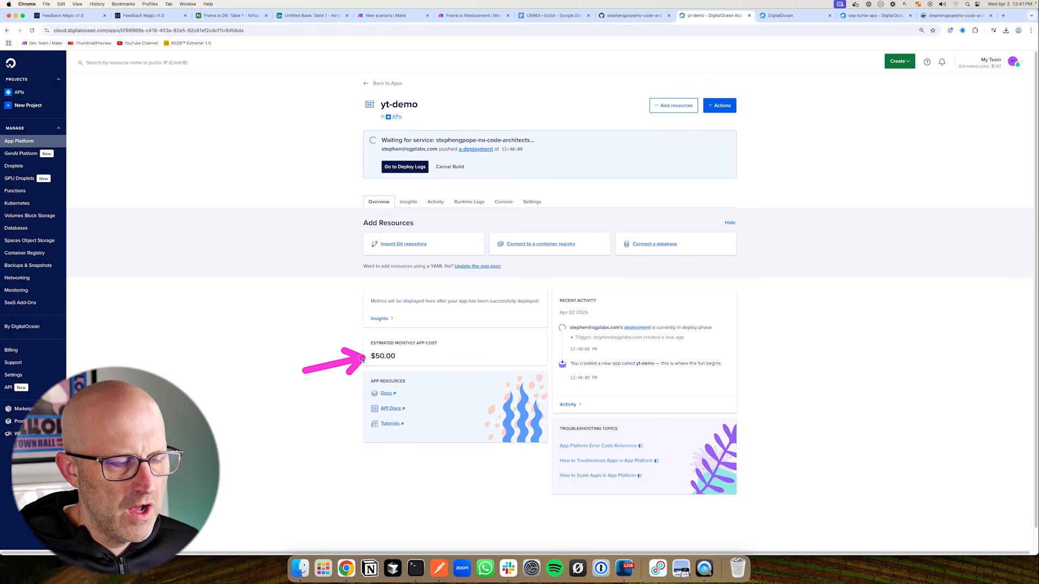
key(Escape)
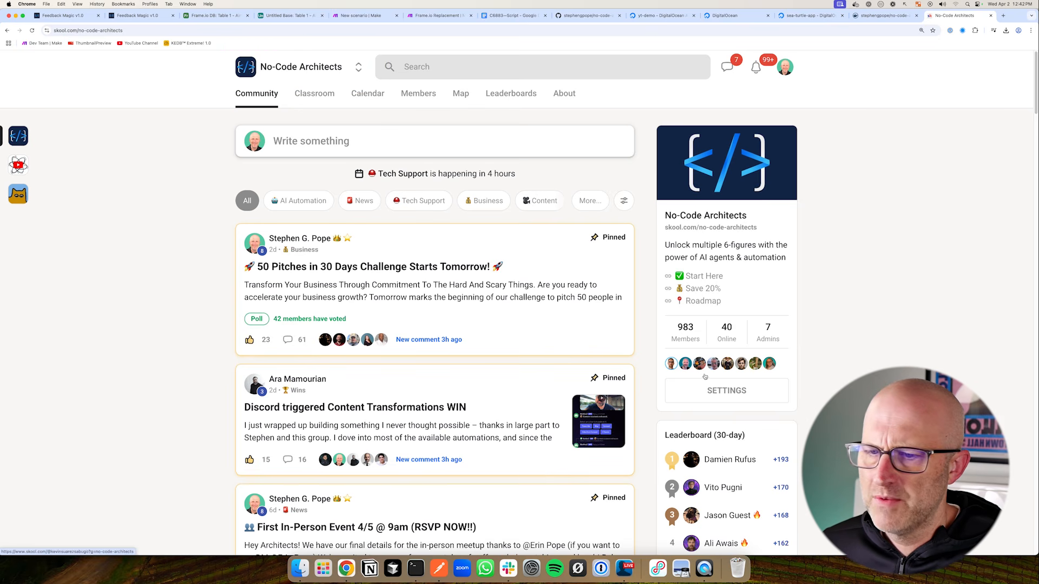
Browse the No-Code Architects Skool community, then confirm the yt-demo app's health check reads Available
mouse_move(709, 318)
mouse_down()
mouse_move(668, 369)
mouse_move(713, 309)
mouse_up()
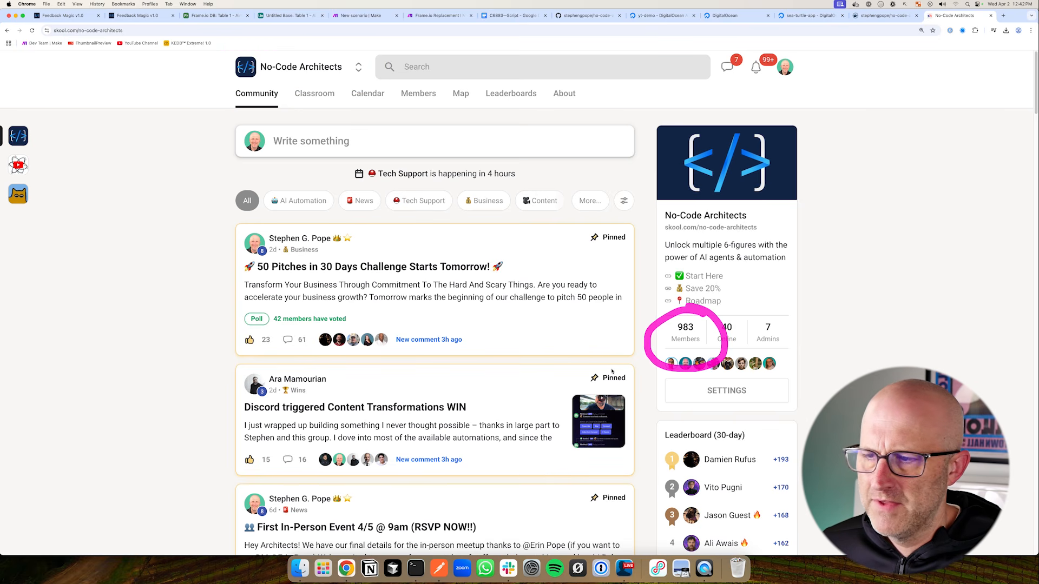
drag(364, 173, 473, 221)
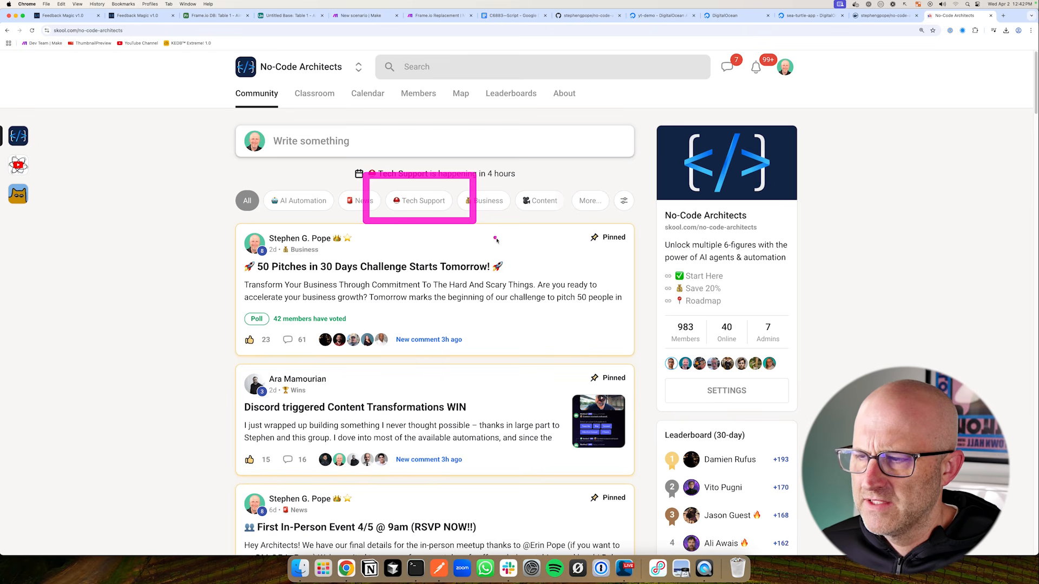
drag(100, 226, 112, 271)
mouse_move(145, 219)
mouse_down()
mouse_move(122, 241)
mouse_move(146, 220)
mouse_up()
mouse_move(178, 213)
mouse_down()
mouse_move(151, 238)
mouse_move(195, 200)
mouse_move(208, 244)
mouse_up()
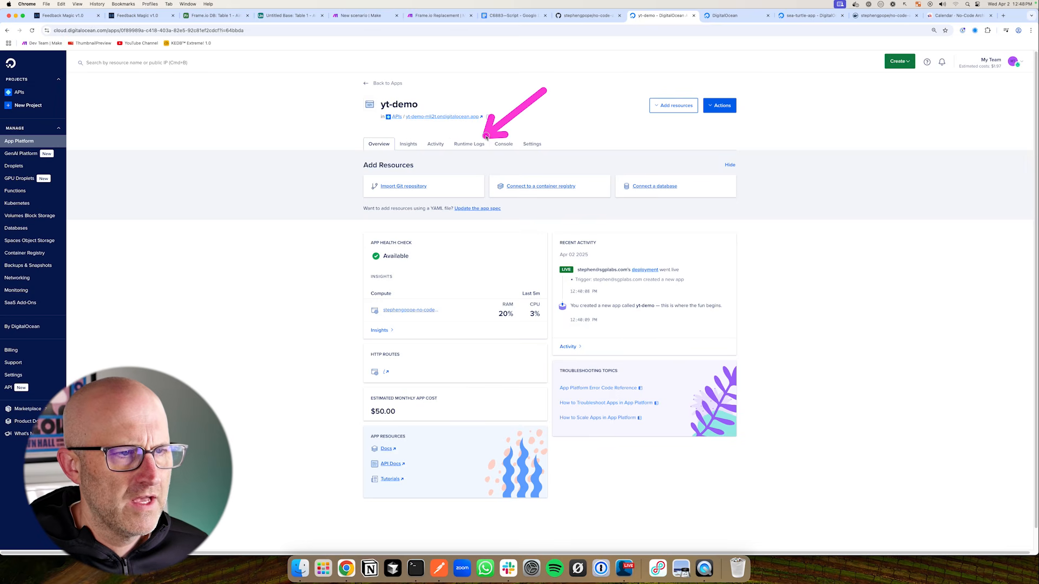
Check the yt-demo runtime logs for gunicorn starting, then return to Postman
click(469, 144)
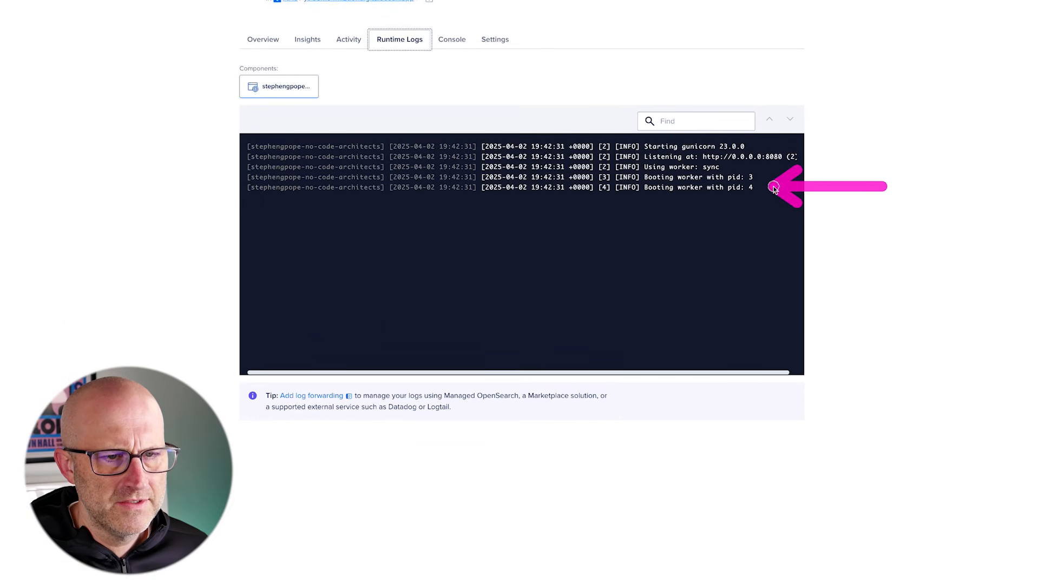
click(439, 568)
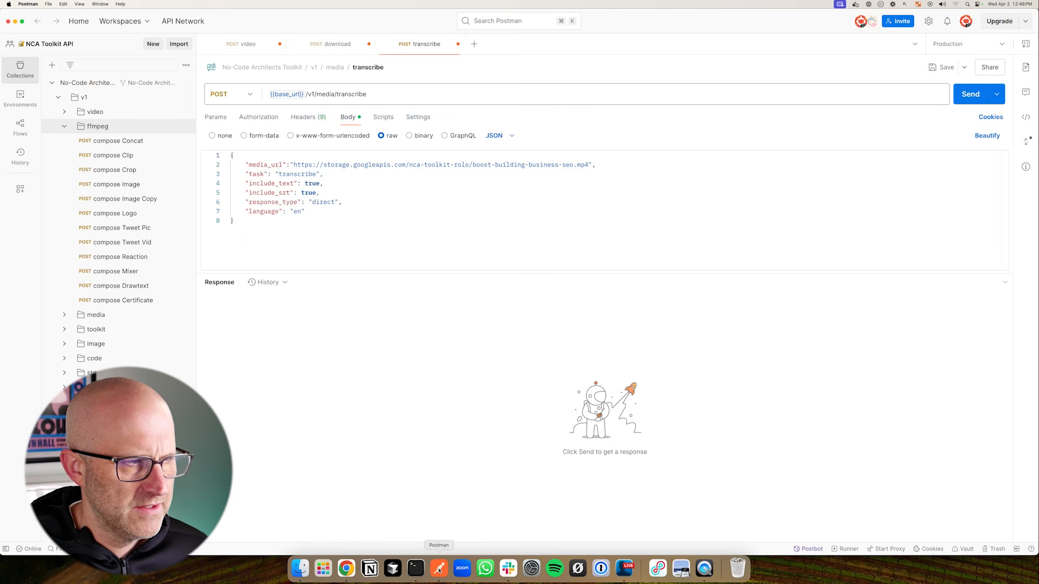
Duplicate the toolkit folder's authenticate GET request as authenticate Copy, then return to the yt-demo page
click(65, 128)
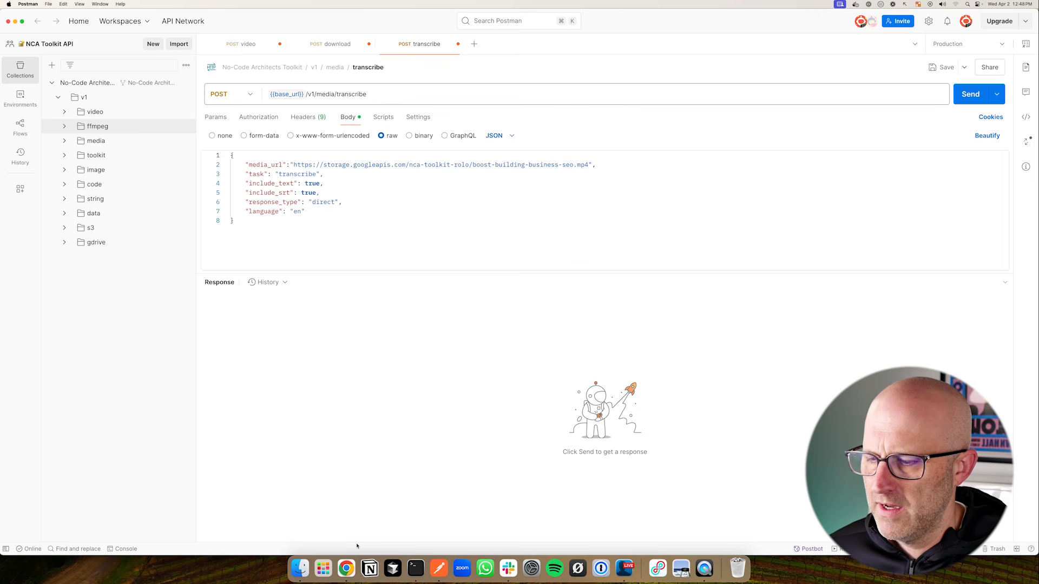
click(346, 568)
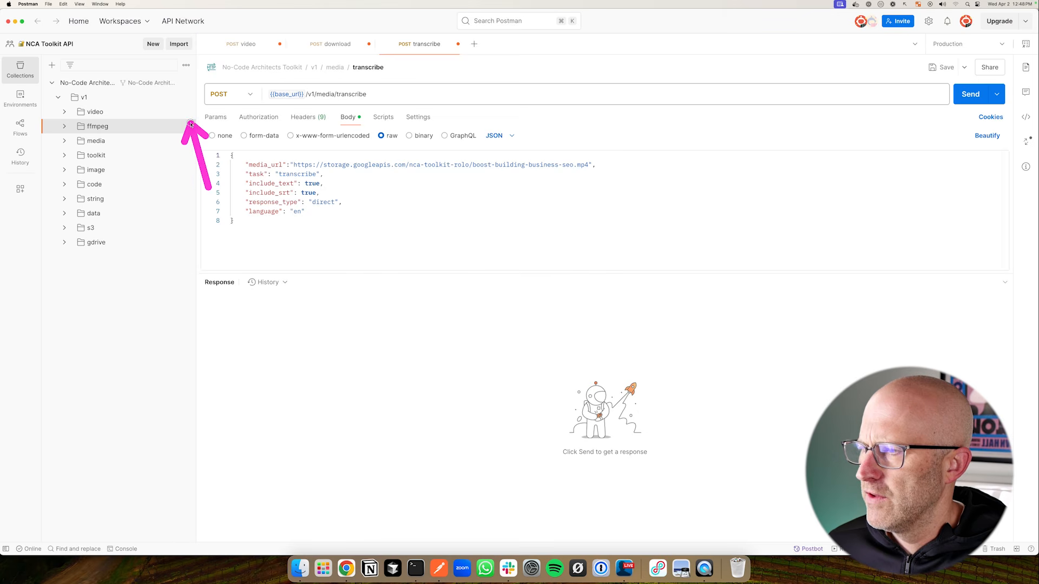
click(185, 85)
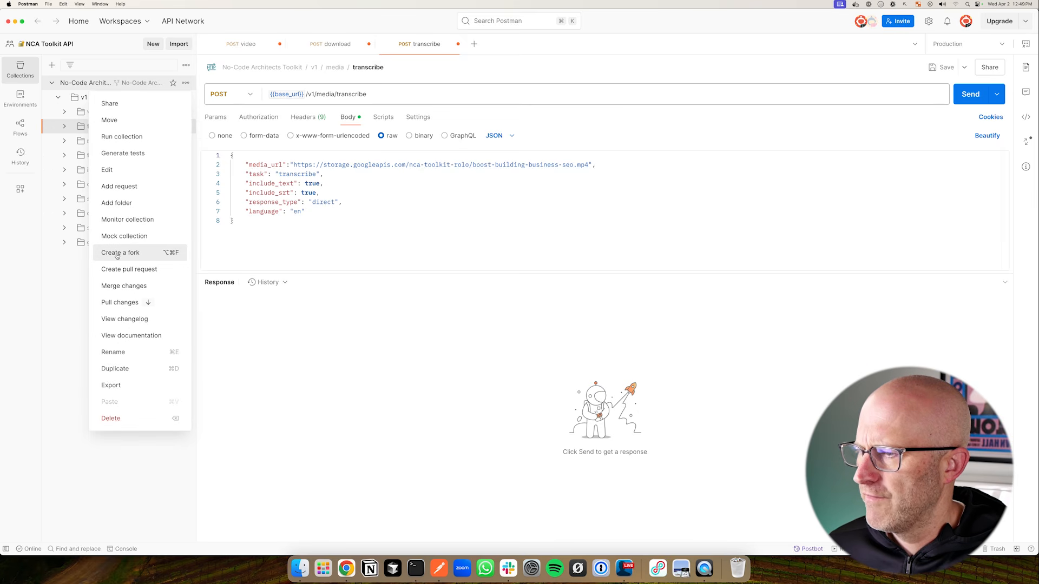
key(Escape)
click(64, 156)
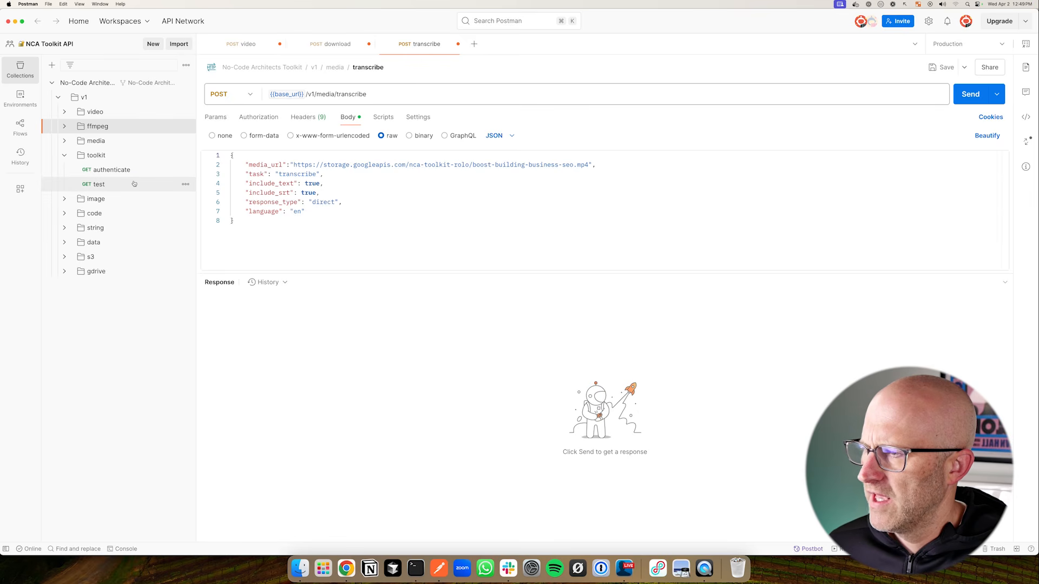
click(160, 169)
click(186, 170)
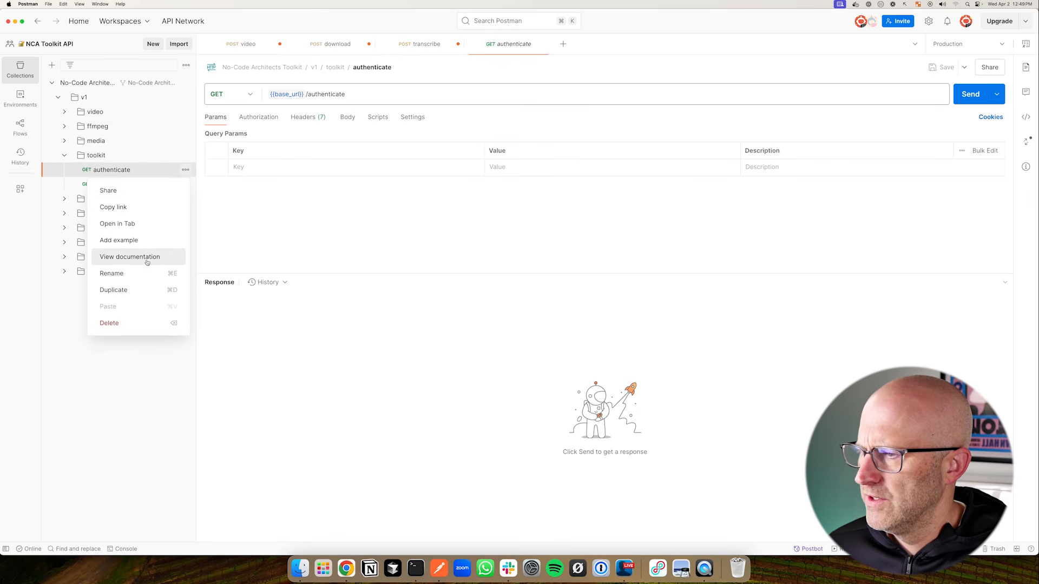
click(134, 287)
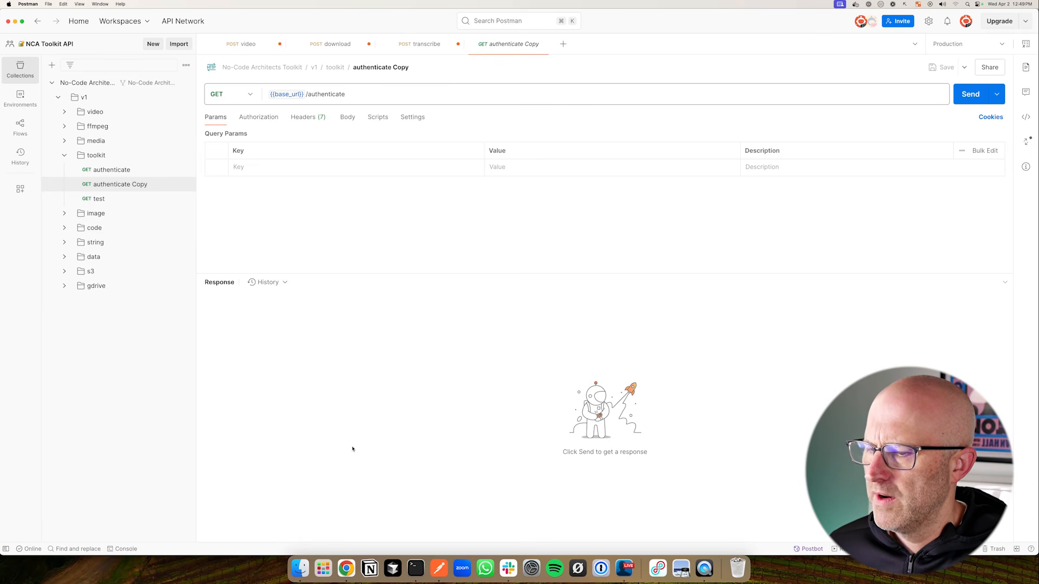
click(346, 568)
click(614, 15)
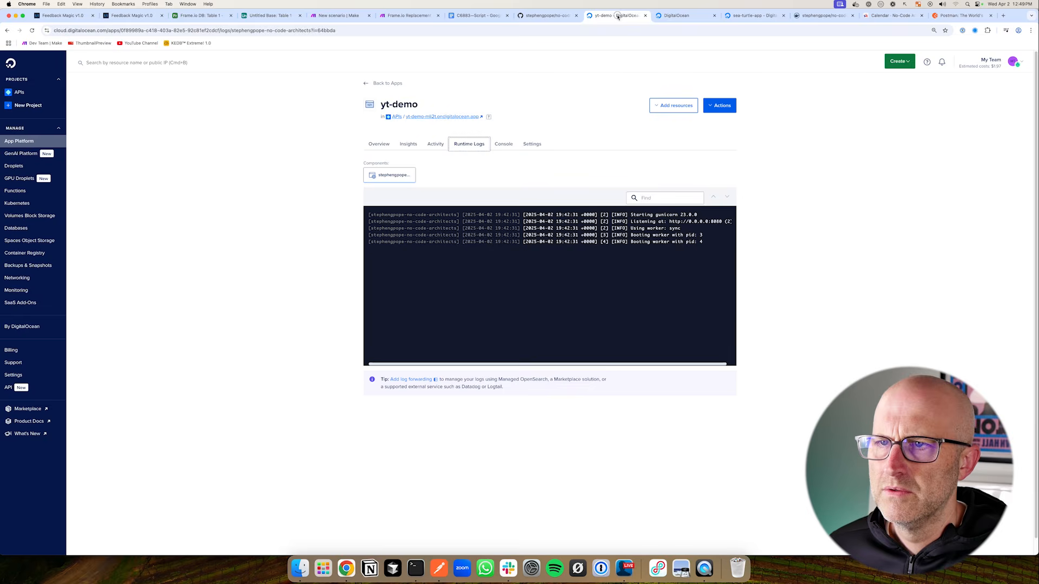
Copy the yt-demo app's live link, yt-demo-mli2t.ondigitalocean.app, and switch back to Postman
right_click(465, 116)
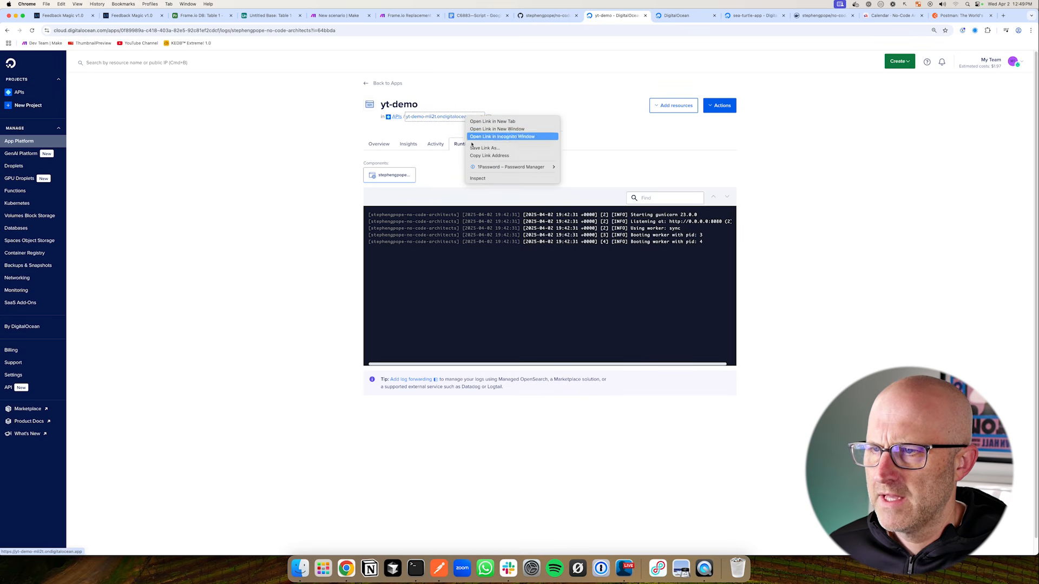
click(484, 156)
key(super+Tab)
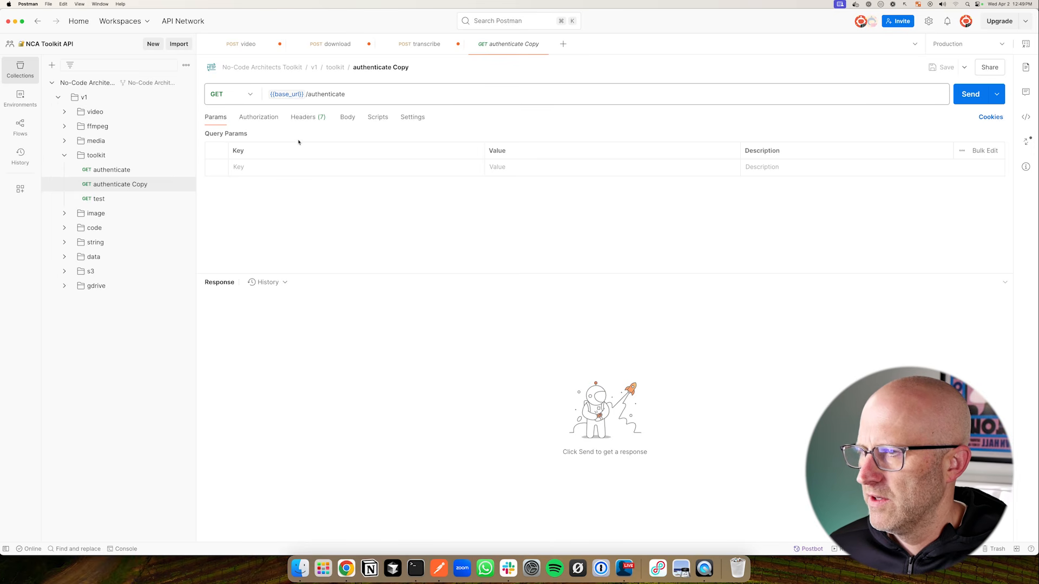
drag(288, 179, 286, 119)
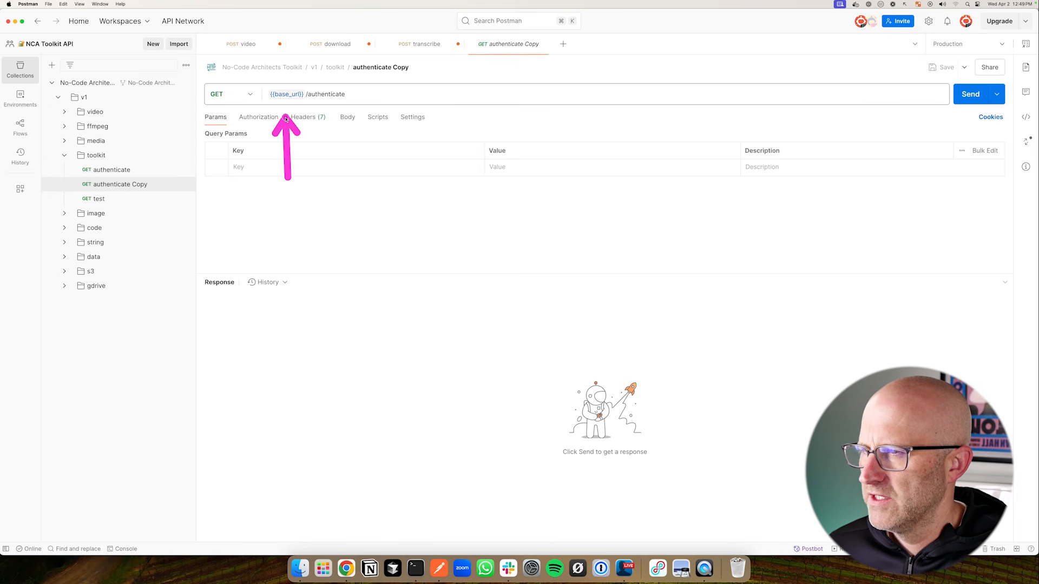
click(308, 97)
key(BackSpace)
key(BackSpace)
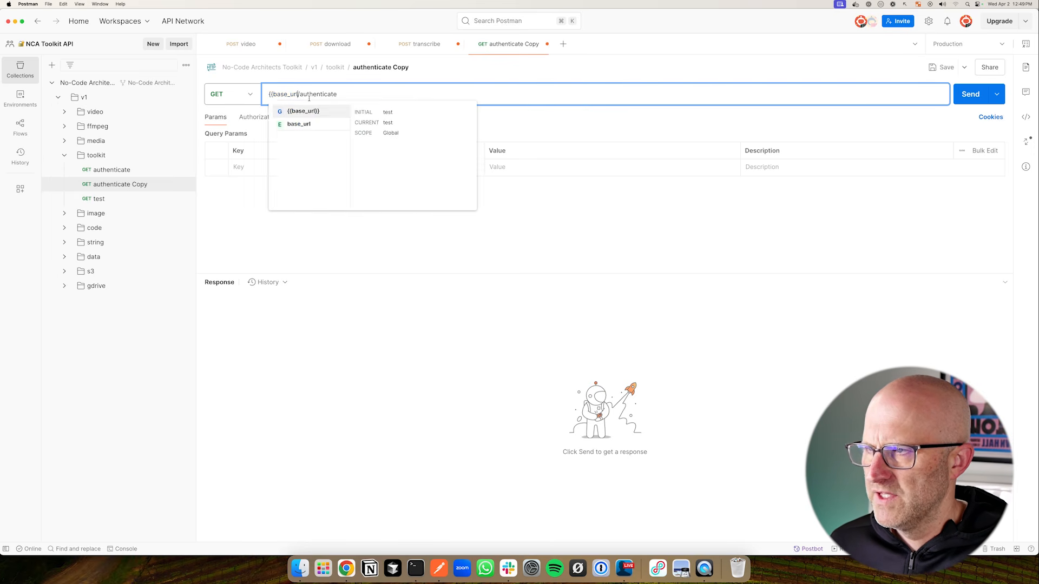
key(BackSpace)
key(BackSpace)
key(BackSpace)
key(BackSpace)
key(BackSpace)
key(BackSpace)
key(BackSpace)
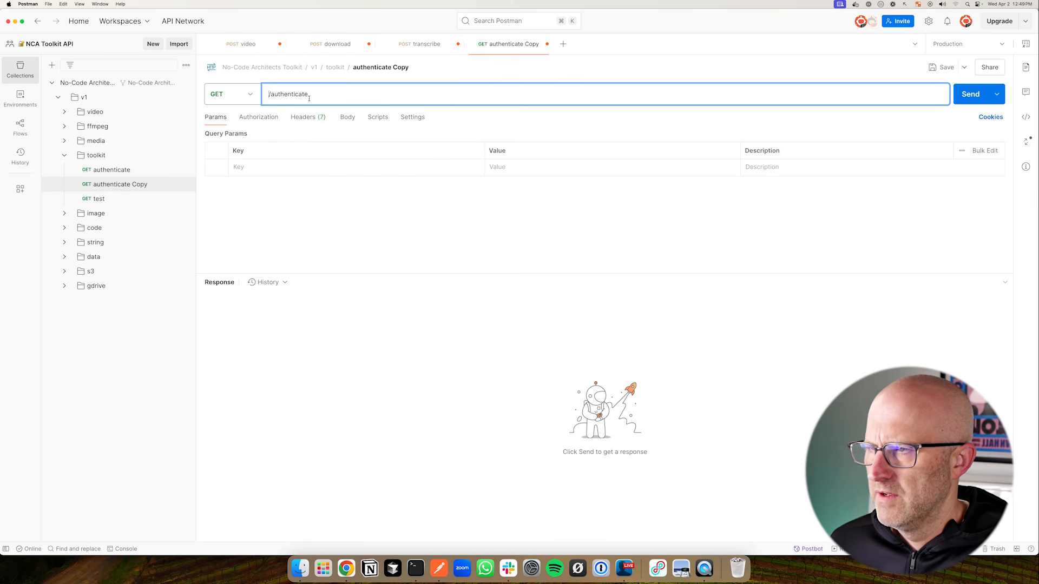
key(super+v)
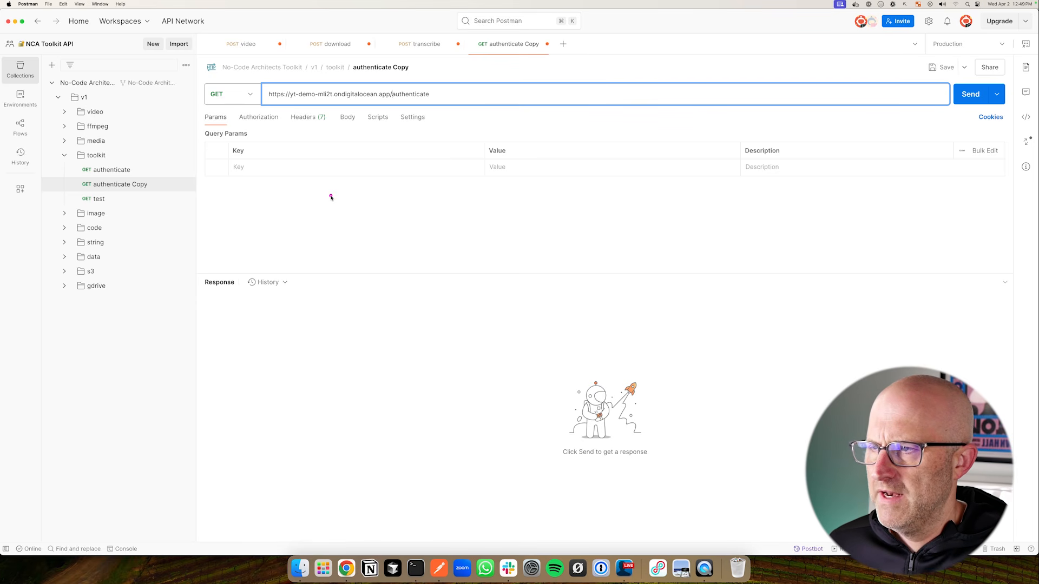
Swap the x-api-key header's variable for a plain typed key value
click(306, 116)
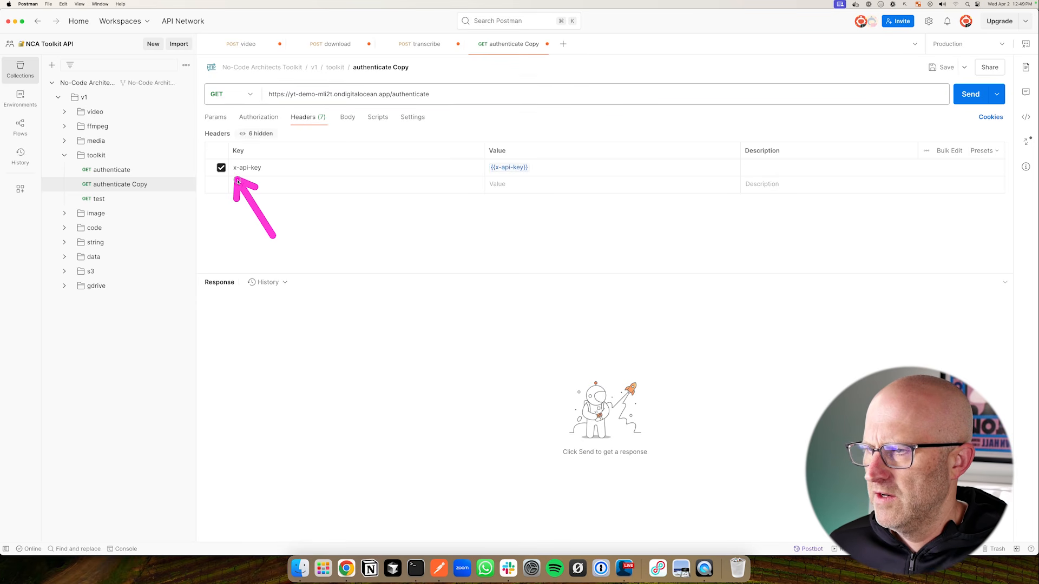
click(543, 168)
key(BackSpace)
key(BackSpace)
key(BackSpace)
key(BackSpace)
key(BackSpace)
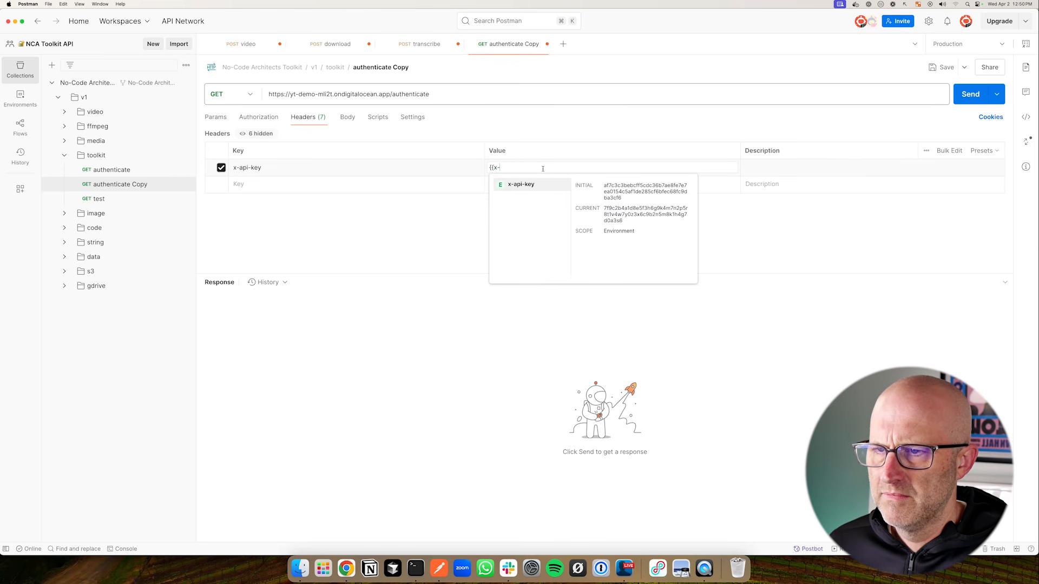
key(BackSpace)
key(BackSpace)
key(BackSpace)
key(BackSpace)
text(test123)
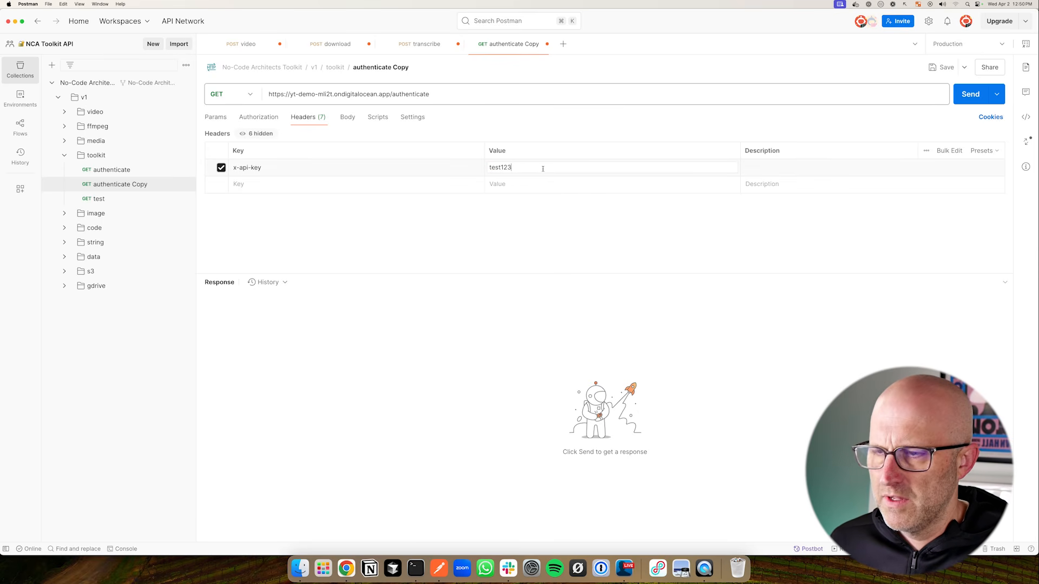
click(346, 569)
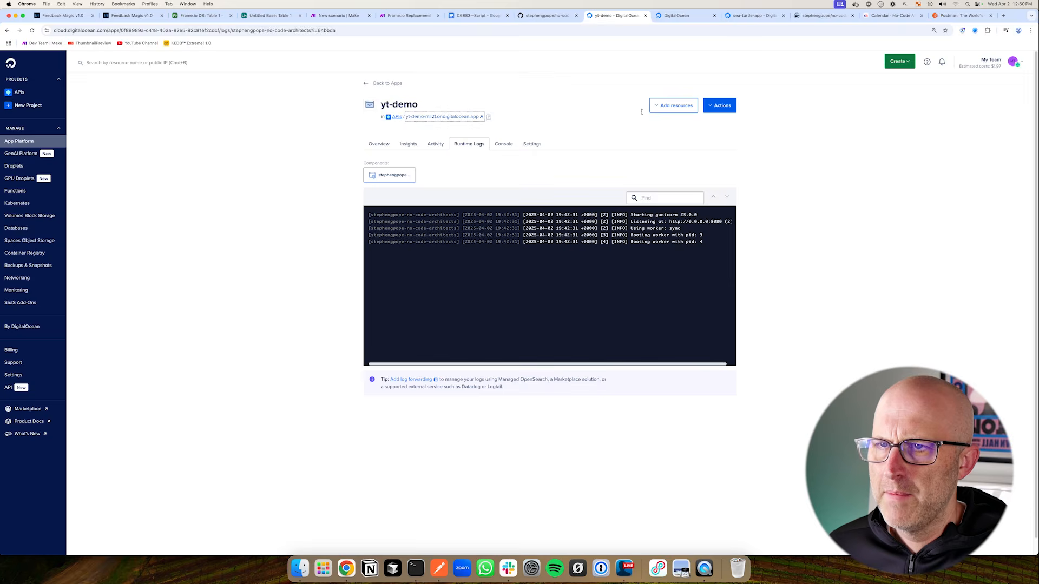
Scroll through the yt-demo app's Settings page, then go back to Postman
click(534, 145)
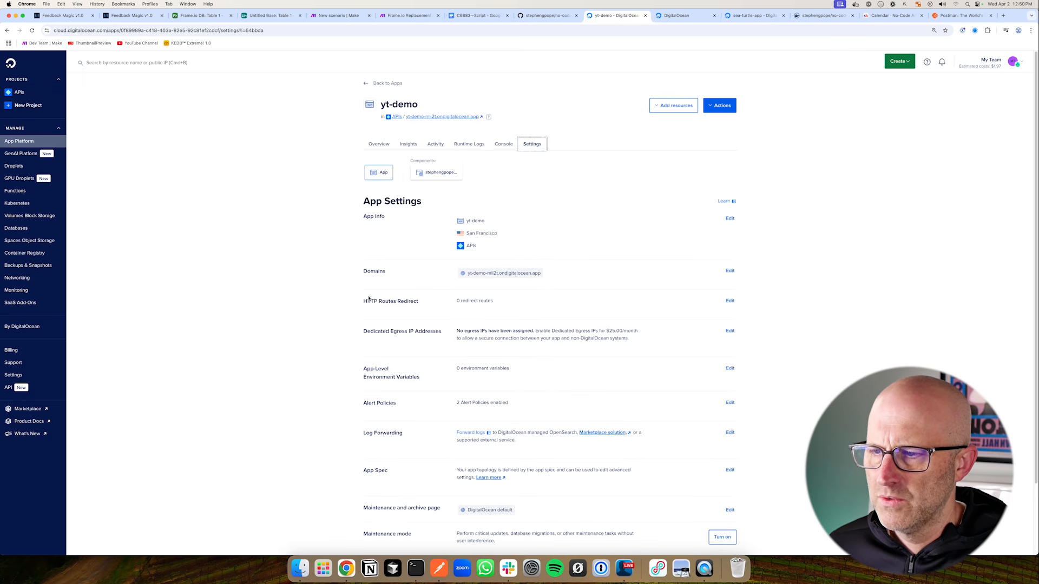
scroll(373, 341, down, 3)
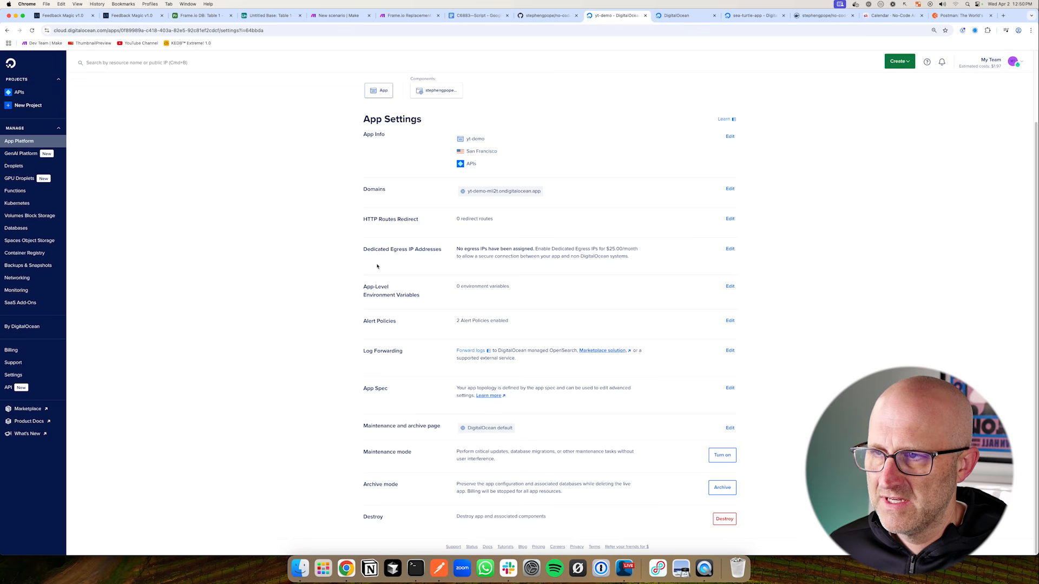
key(super+Tab)
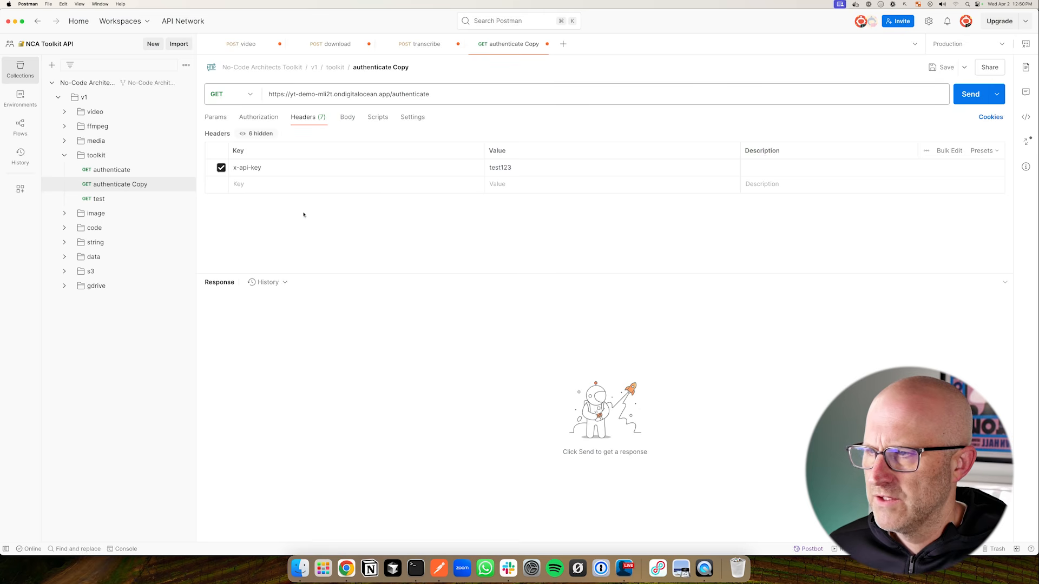
Send the authenticate Copy request to the live yt-demo app
drag(355, 216, 481, 184)
drag(843, 181, 855, 179)
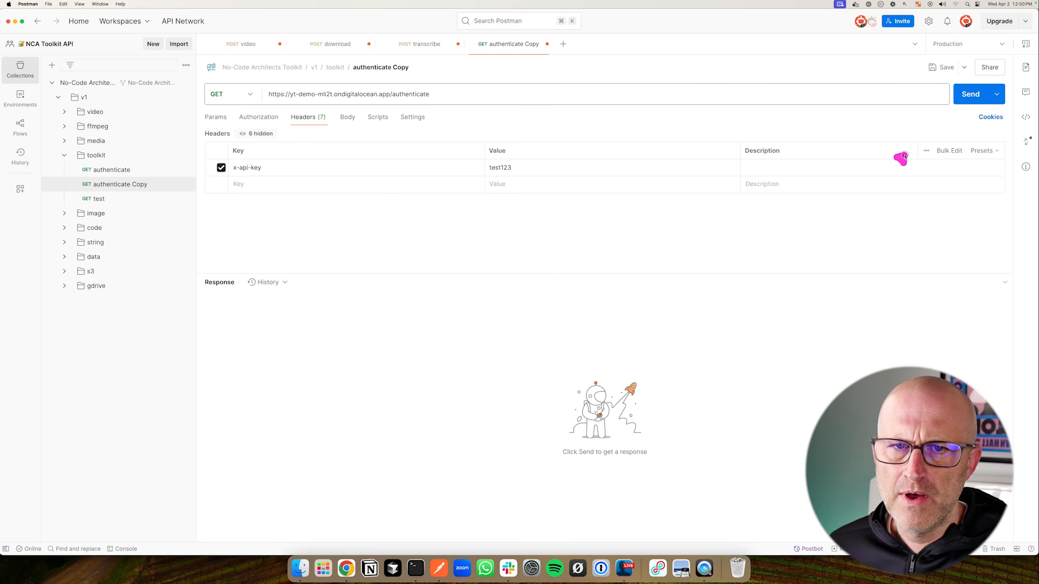
drag(904, 157, 944, 110)
click(970, 93)
Duplicate the test request and point its URL at the live app's /v1/toolkit/test
drag(414, 317, 338, 359)
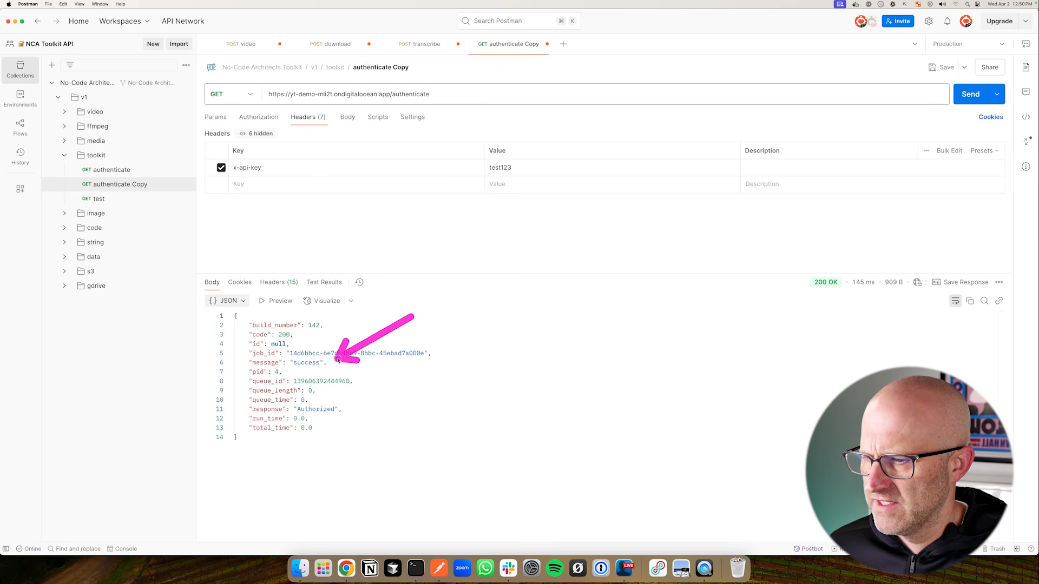
drag(176, 241, 115, 210)
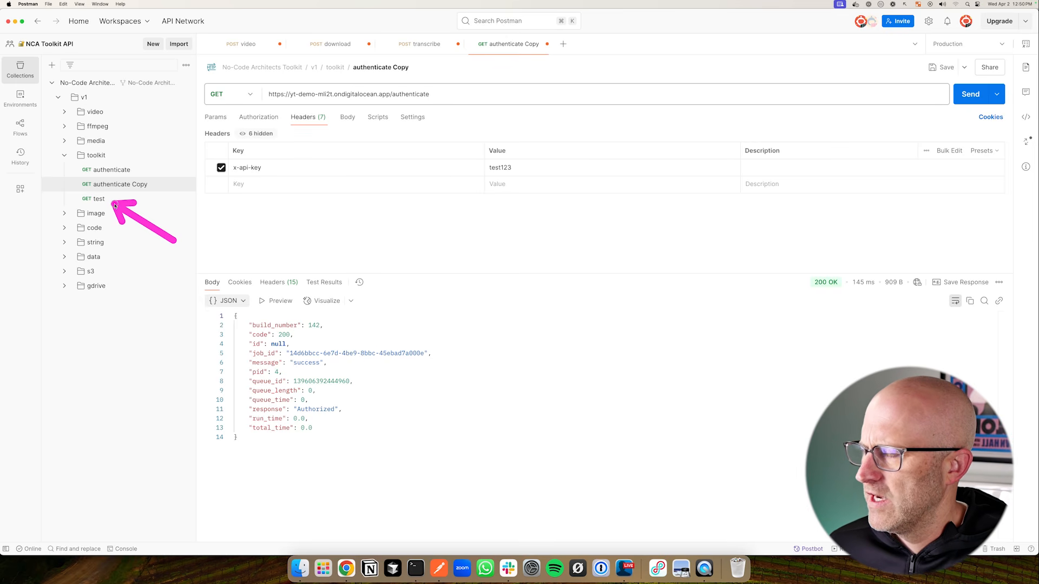
click(182, 200)
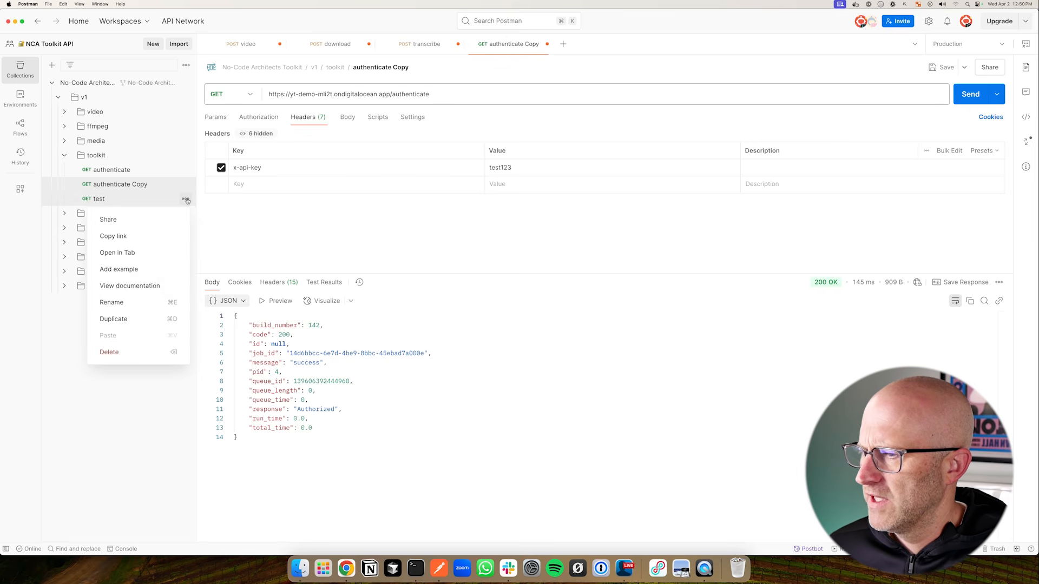
click(134, 317)
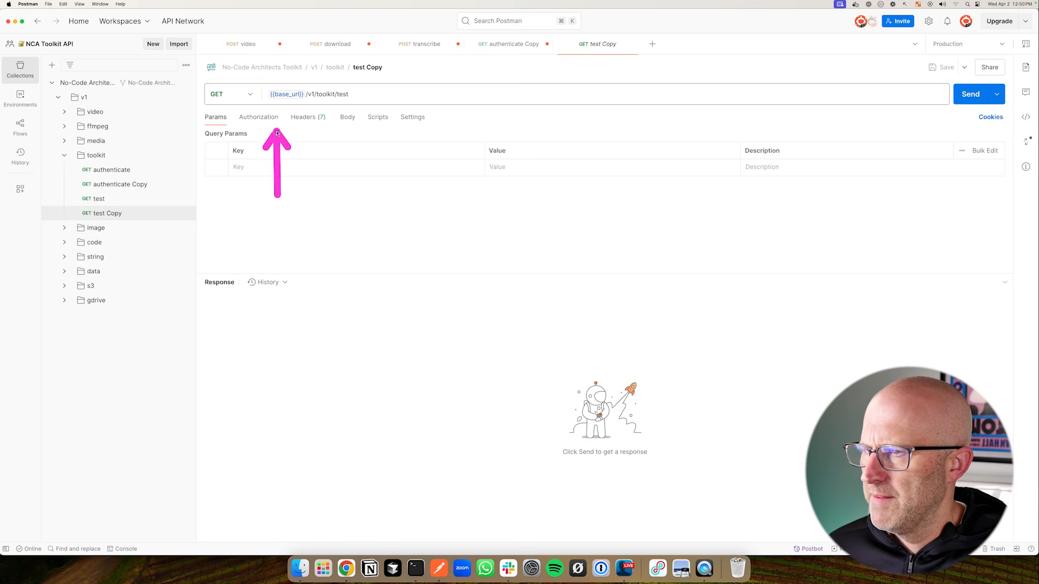
double_click(298, 94)
key(BackSpace)
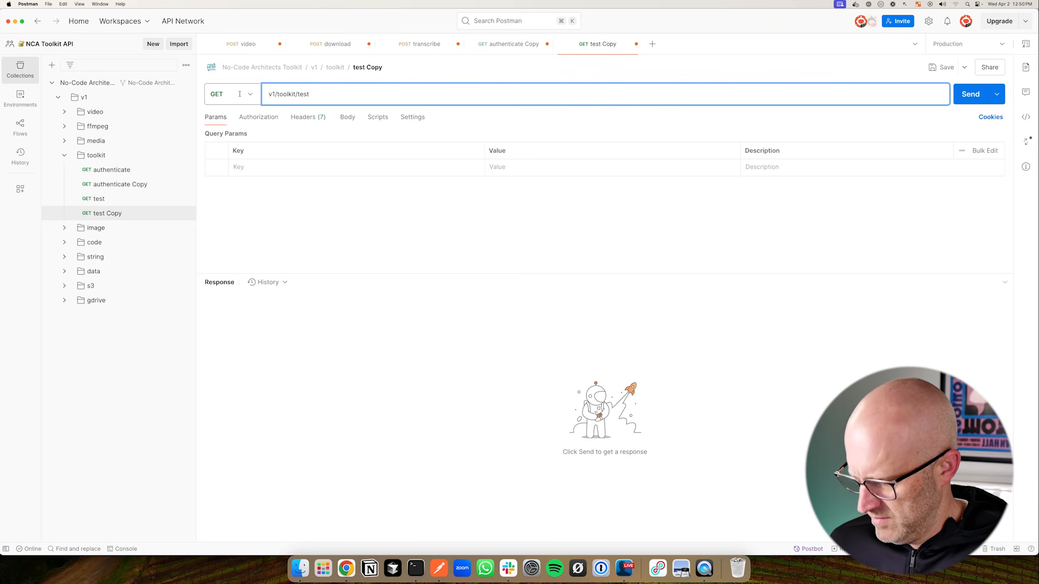
text(https://yt-demo-mli2t.ondigitalocean.app)
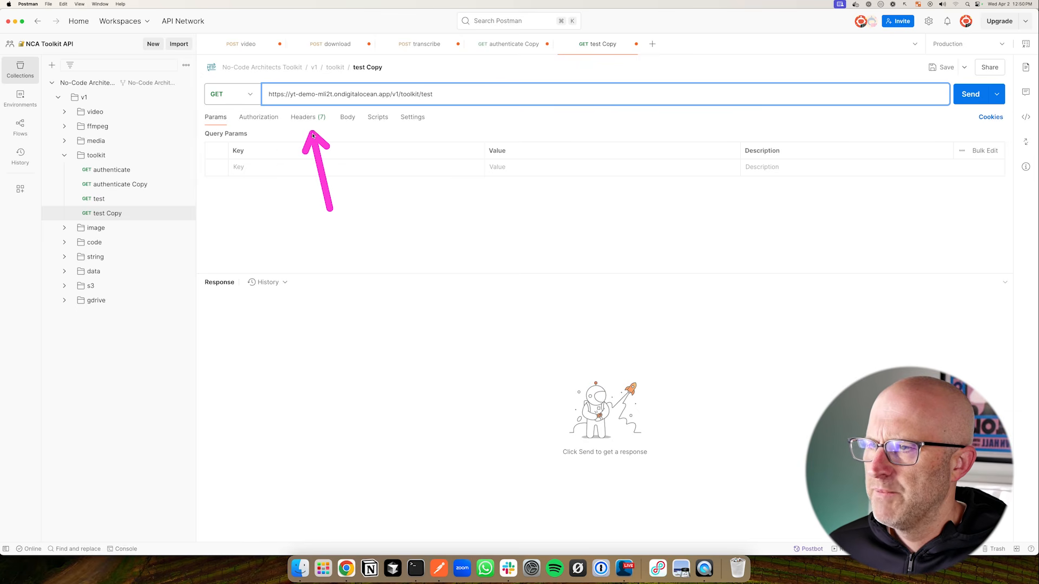
Give x-api-key a plain key, send for a 200 OK, and open the returned success.txt
click(306, 118)
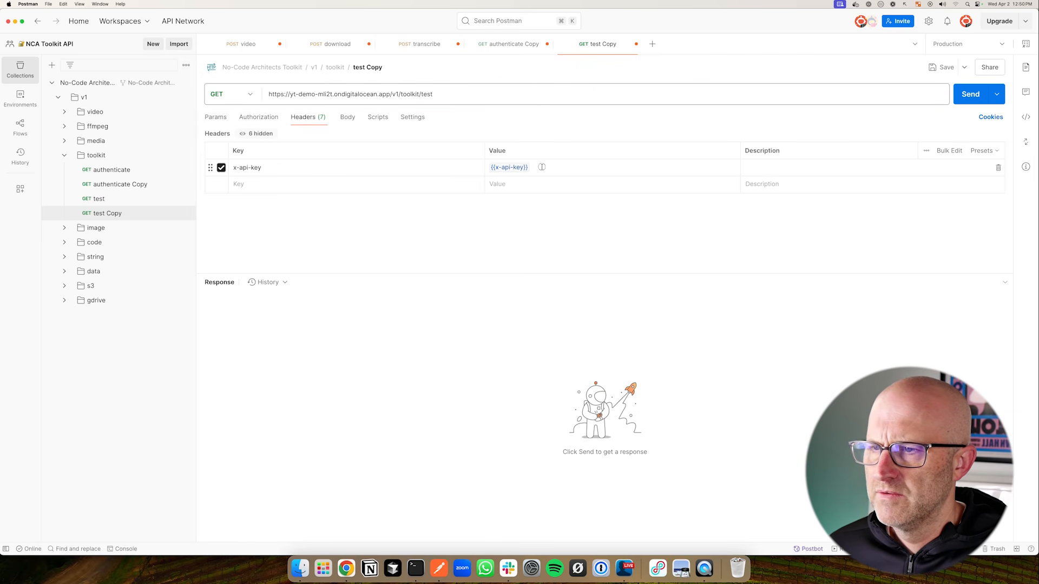
click(497, 167)
text(x-)
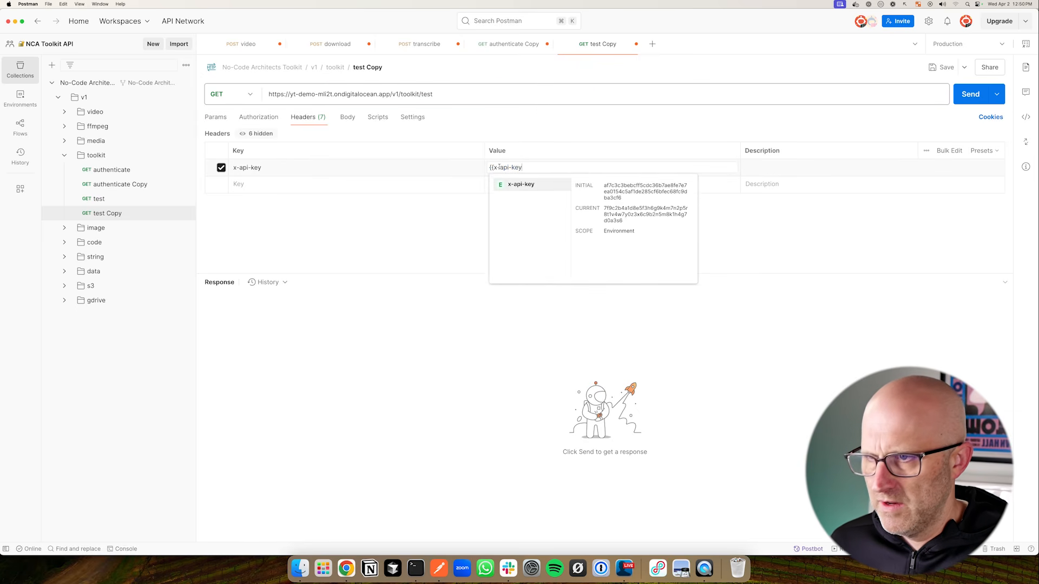
key(BackSpace)
key(BackSpace)
key(BackSpace)
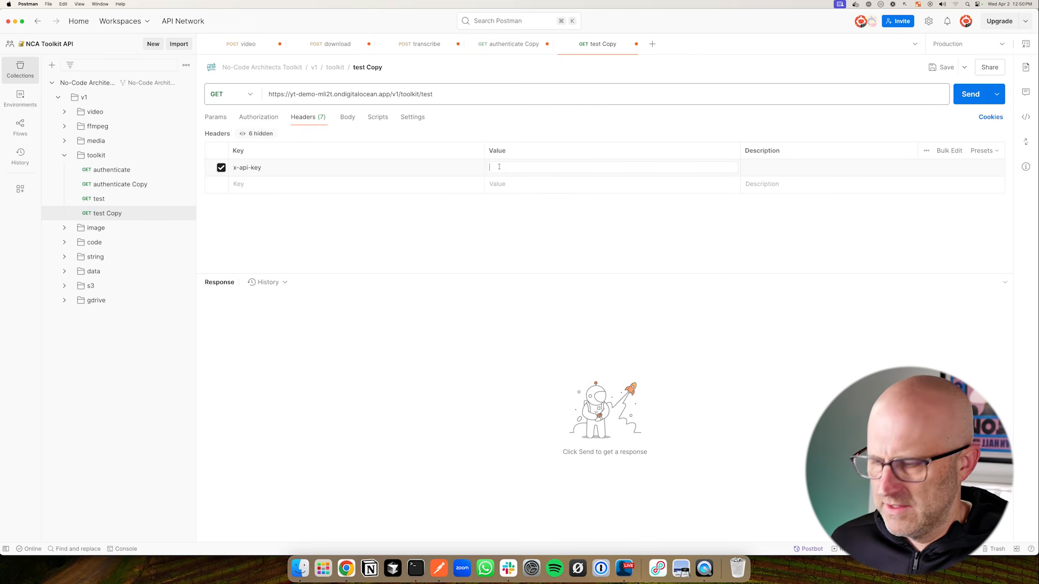
text(test123)
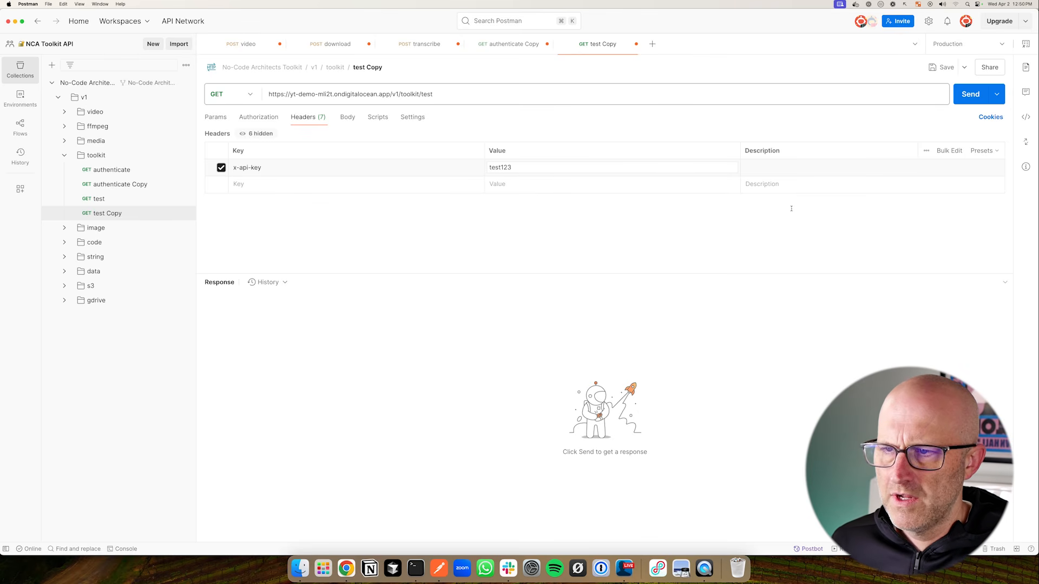
click(970, 94)
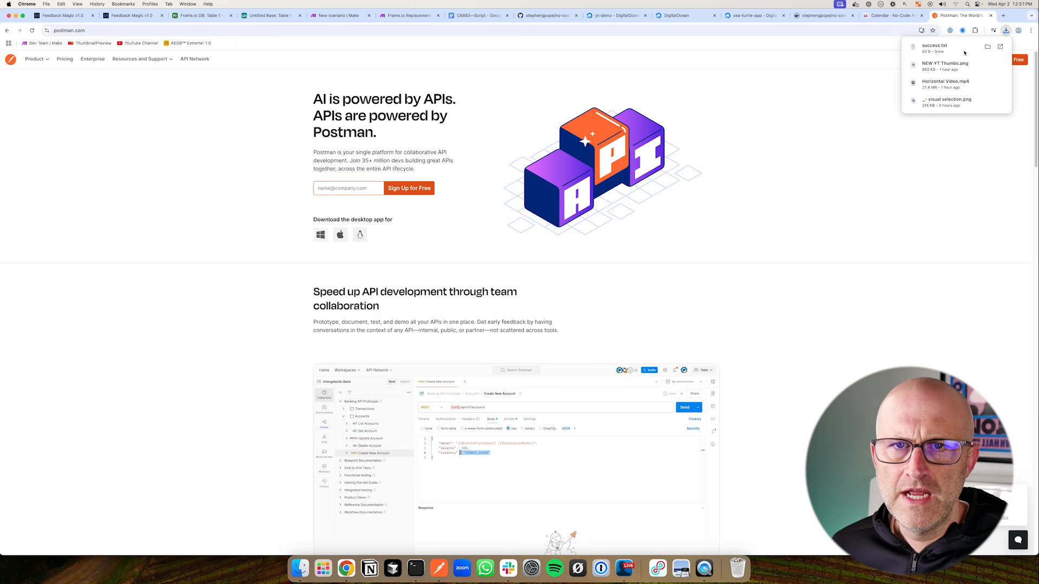
click(942, 48)
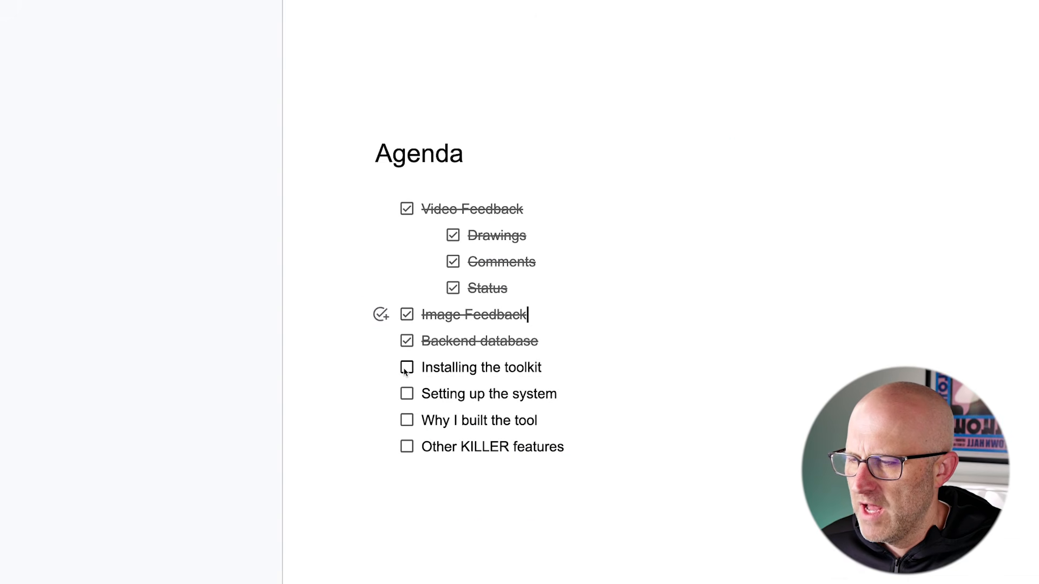
Tick the Installing the toolkit checkbox in the Agenda list
click(407, 369)
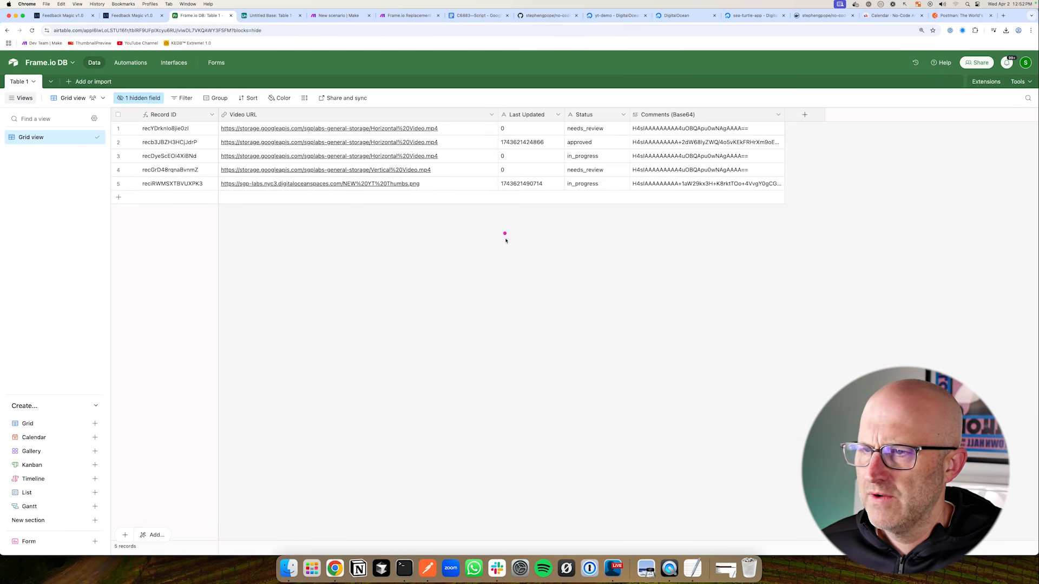
In the Untitled Base tab, start editing the primary Name field and rename it Record ID
mouse_move(495, 266)
mouse_down()
mouse_move(515, 215)
mouse_move(611, 217)
mouse_up()
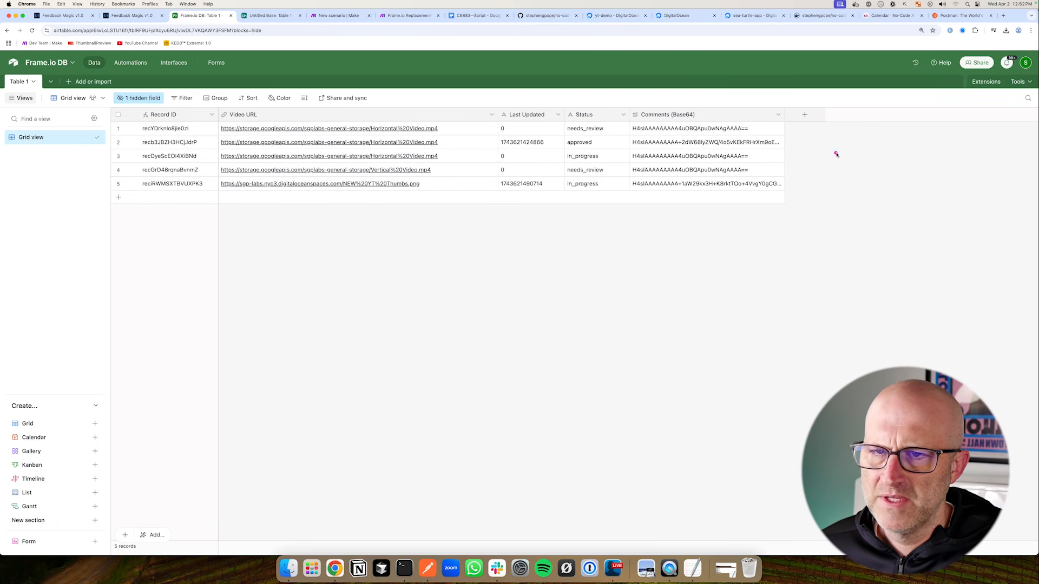
mouse_move(876, 144)
mouse_down()
mouse_move(814, 160)
mouse_move(806, 135)
mouse_up()
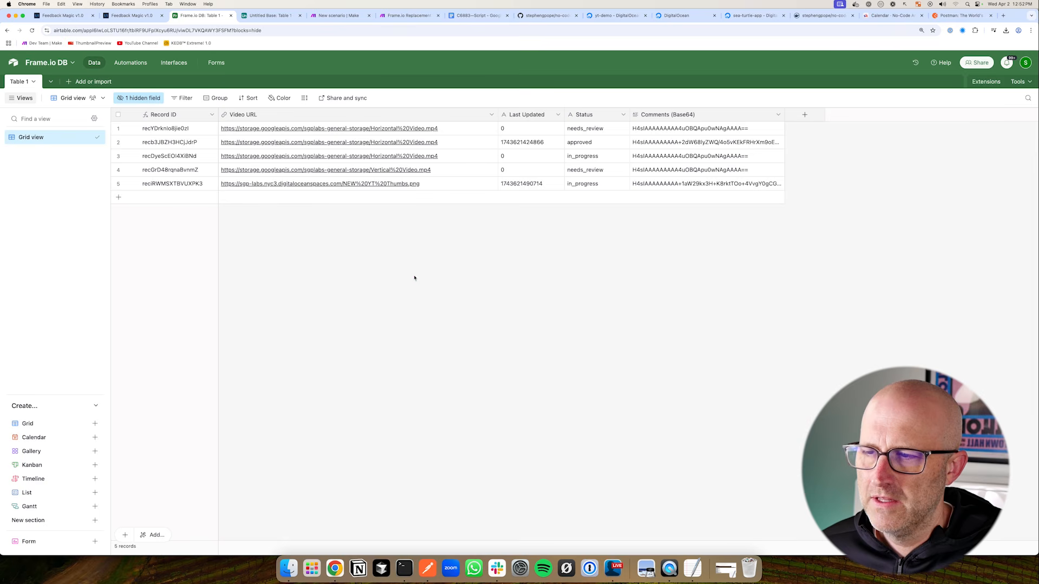
mouse_move(415, 278)
mouse_down()
mouse_move(424, 221)
mouse_move(474, 215)
mouse_up()
mouse_move(532, 280)
mouse_down()
mouse_move(557, 223)
mouse_move(582, 227)
mouse_up()
key(ctrl+Tab)
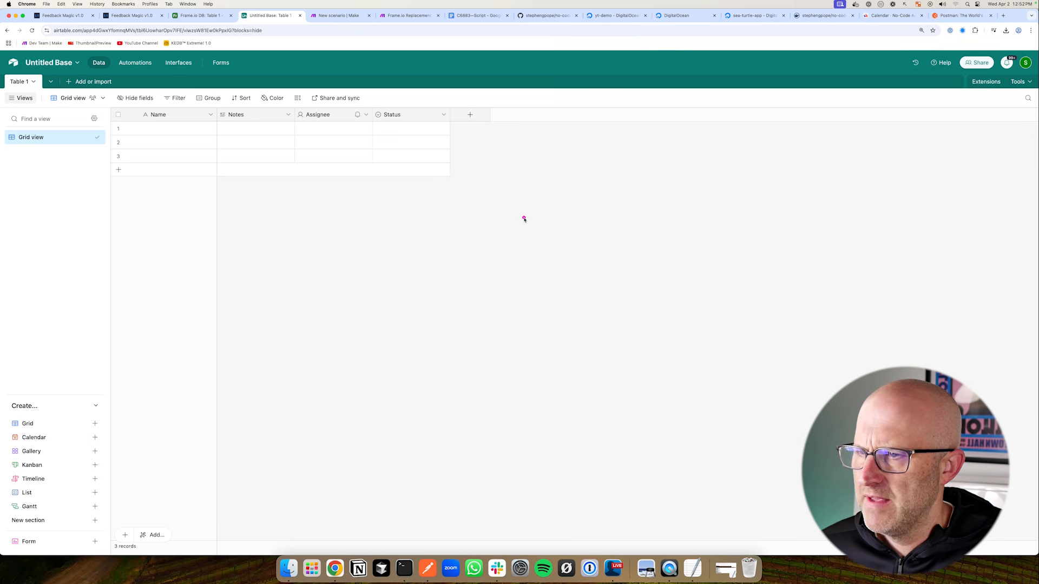
drag(524, 219, 452, 186)
click(209, 116)
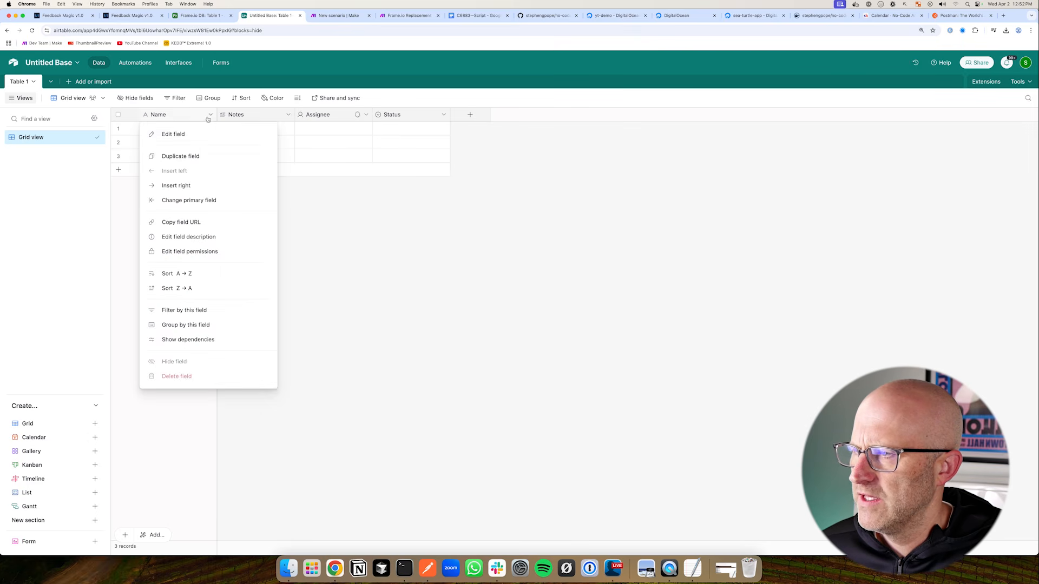
click(188, 136)
drag(182, 138, 142, 136)
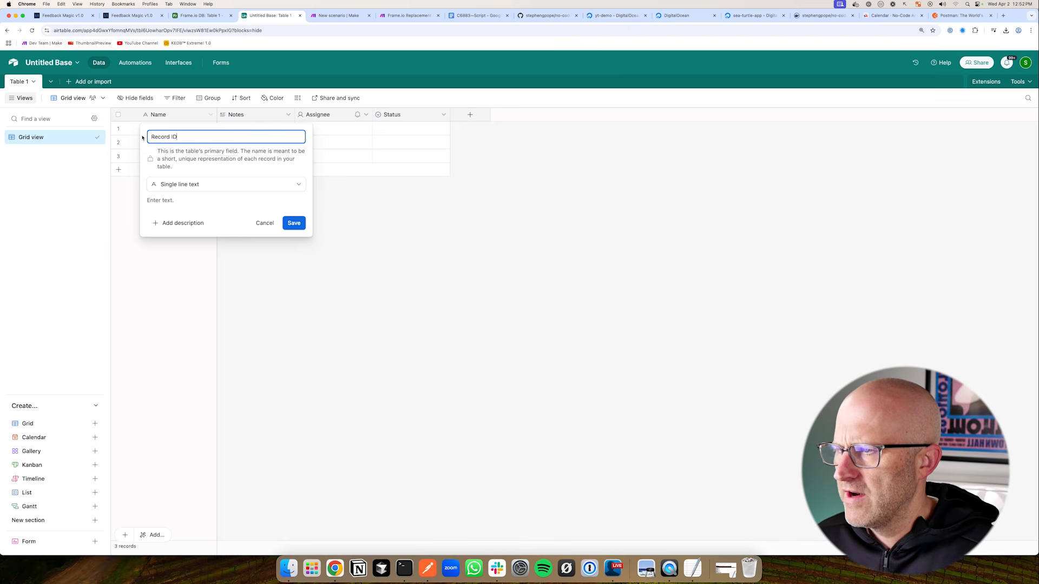
Make the field a Formula using RECORD_ID() and save it
click(227, 184)
scroll(220, 254, down, 3)
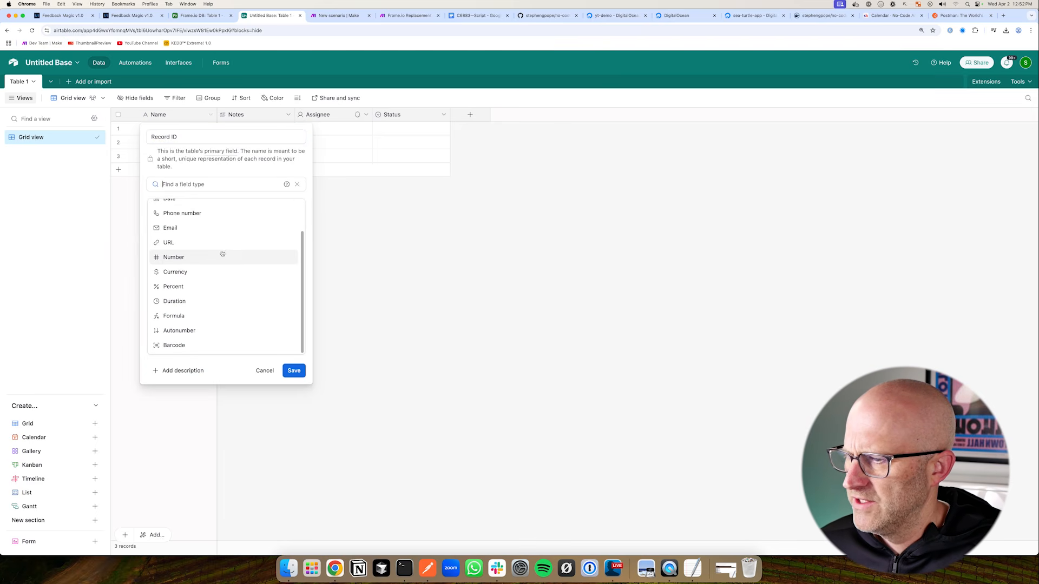
click(186, 316)
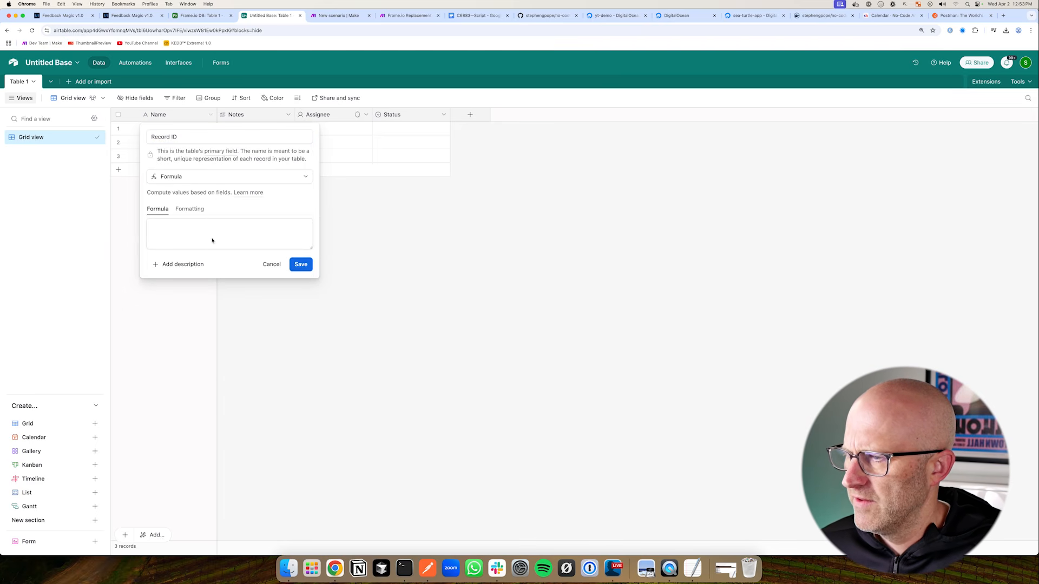
text(Record)
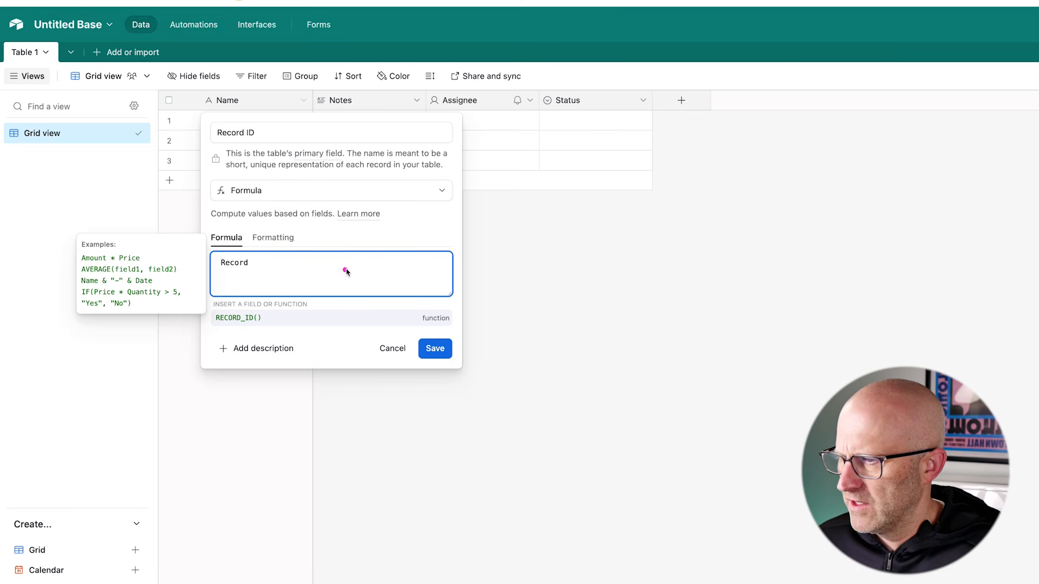
key(Tab)
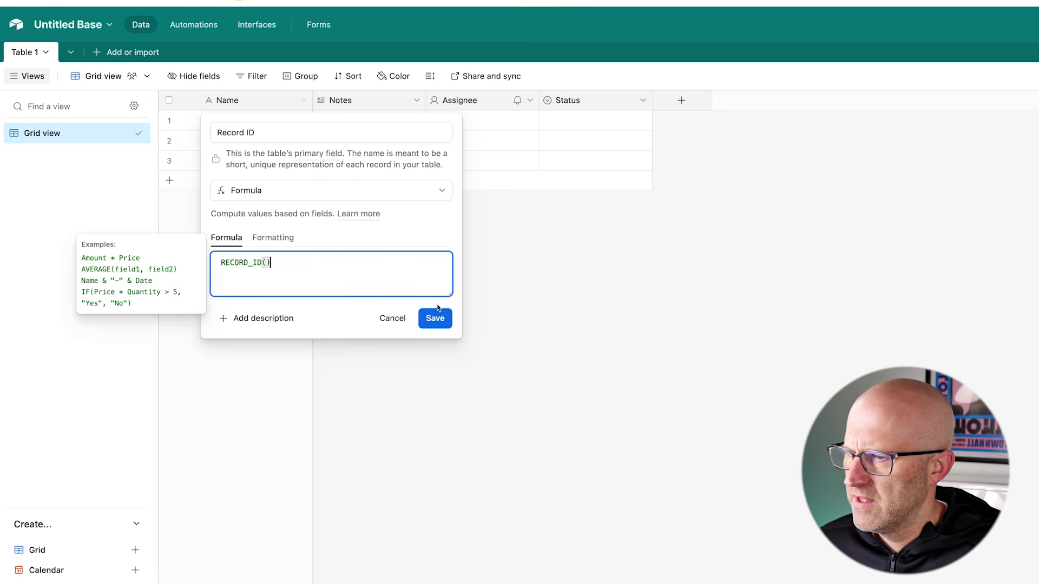
click(436, 317)
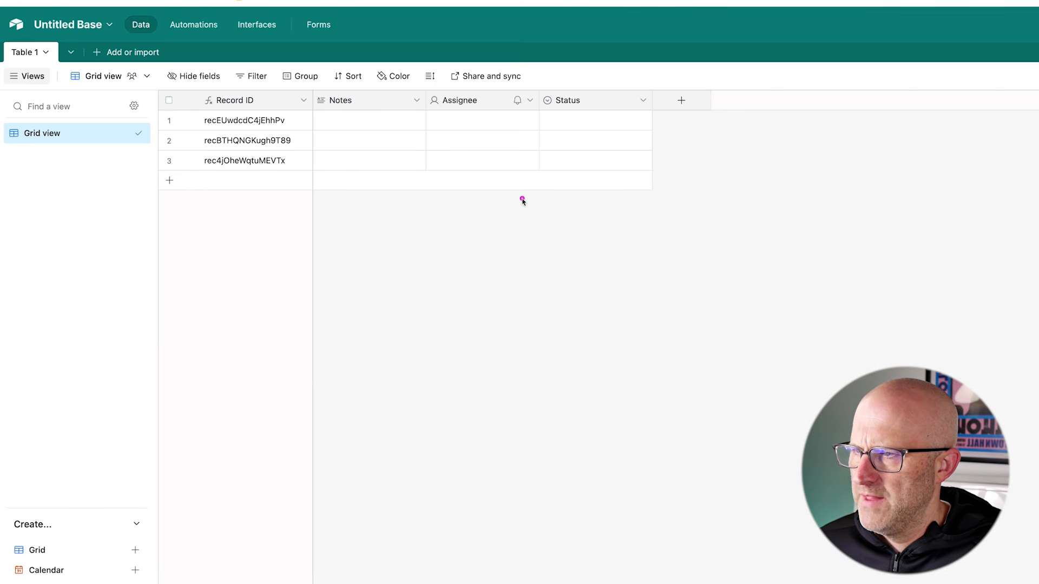
Turn Notes into a URL-type field named URL and widen its column
click(416, 101)
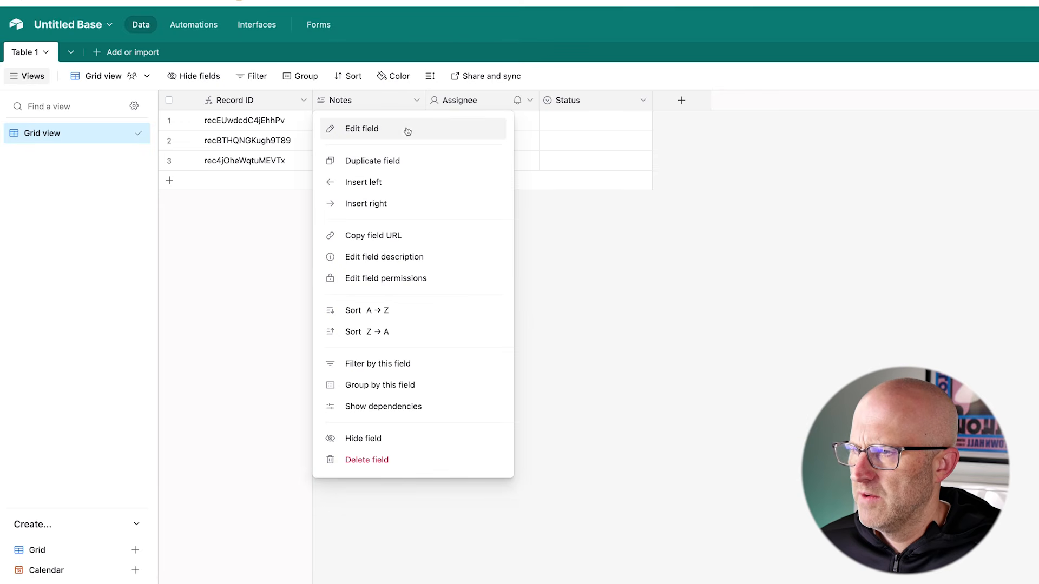
click(407, 132)
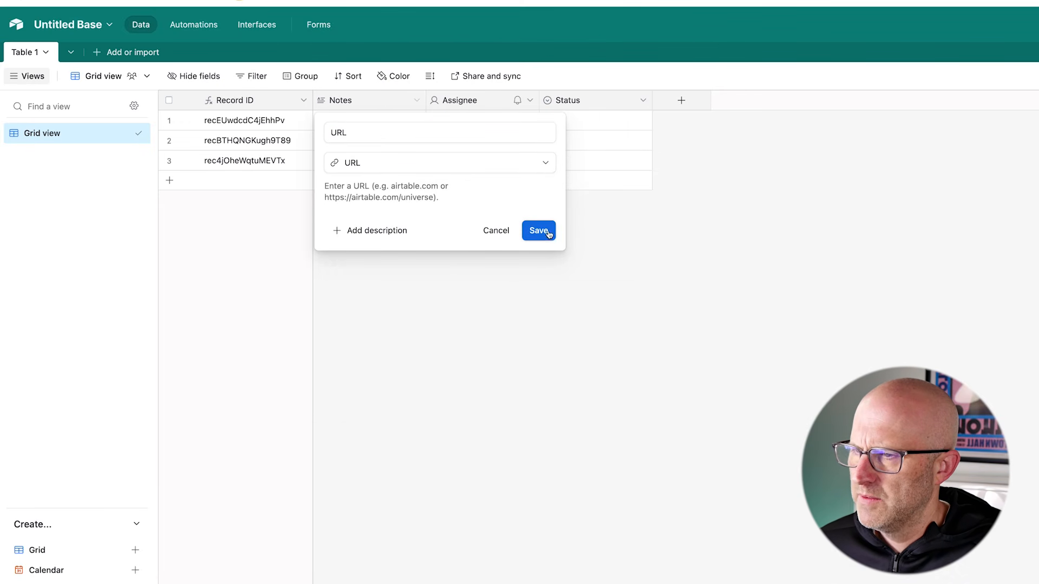
click(545, 231)
drag(425, 108, 517, 109)
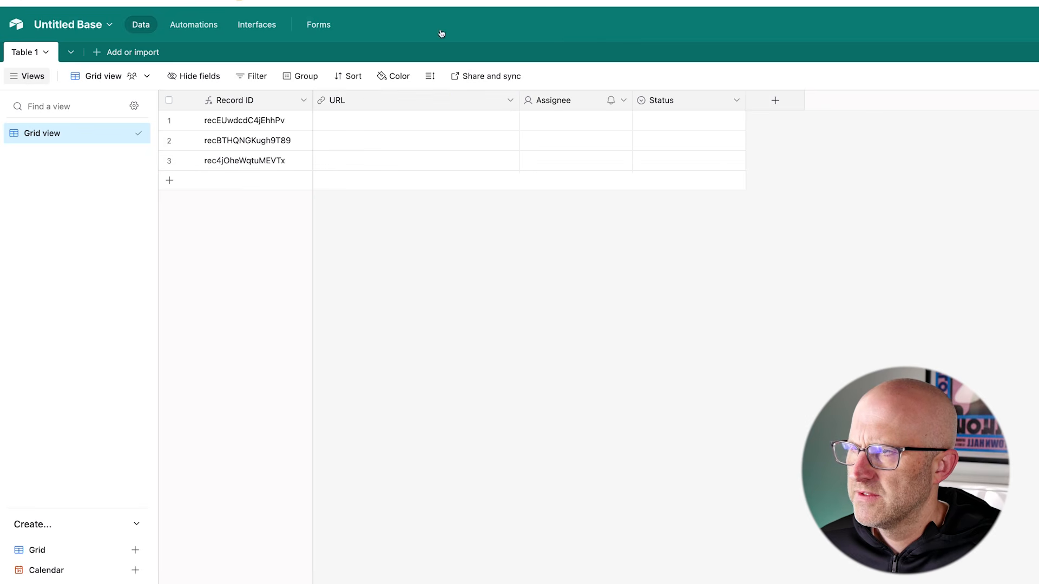
Move Status before Assignee and make it a Single line text field
drag(726, 105, 540, 110)
click(623, 100)
click(606, 128)
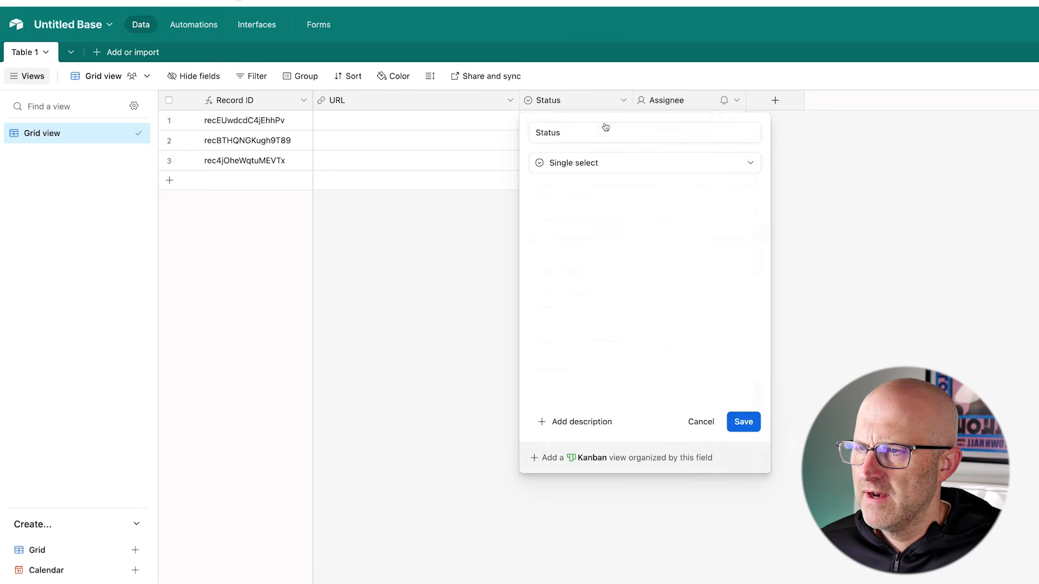
click(617, 162)
click(622, 219)
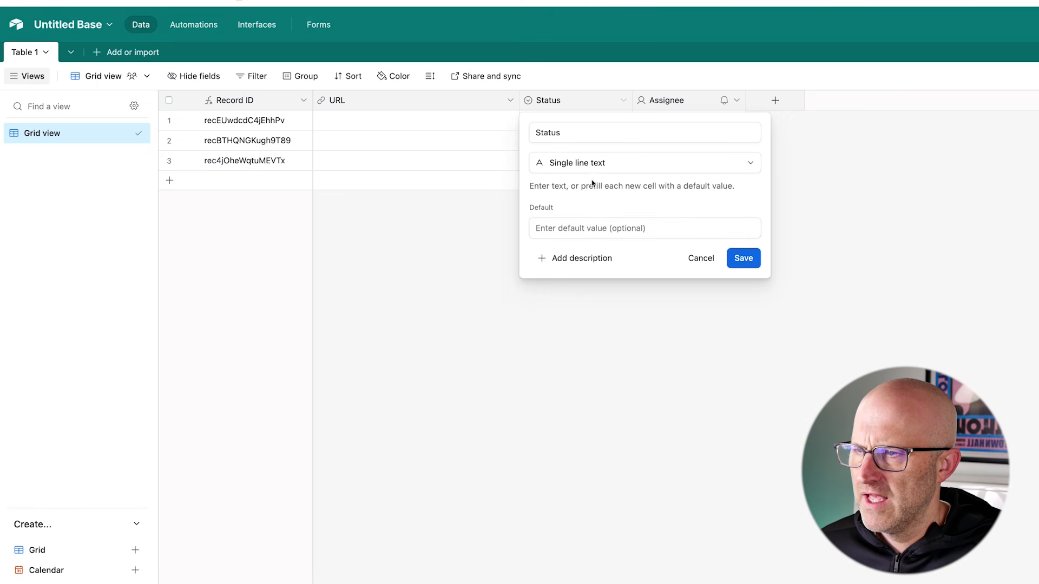
click(743, 258)
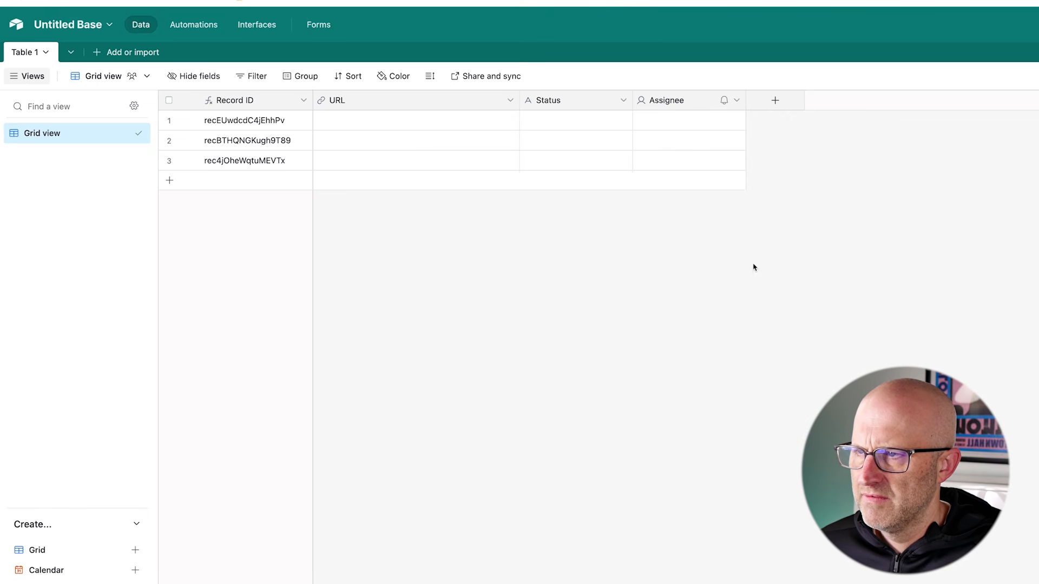
Rename Assignee to Comments and make it a Long text field
click(736, 103)
click(719, 128)
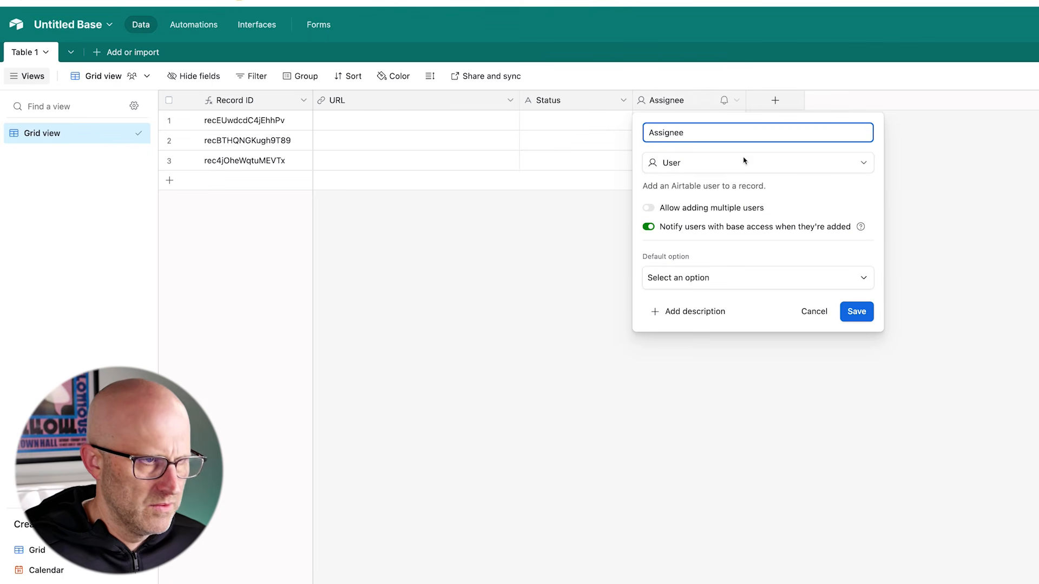
text(Comments)
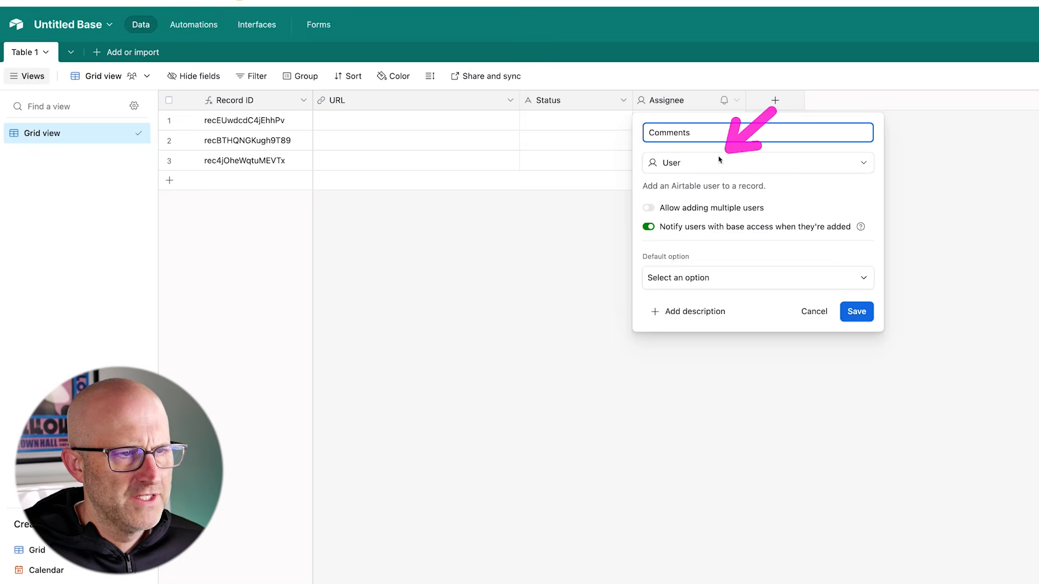
click(700, 163)
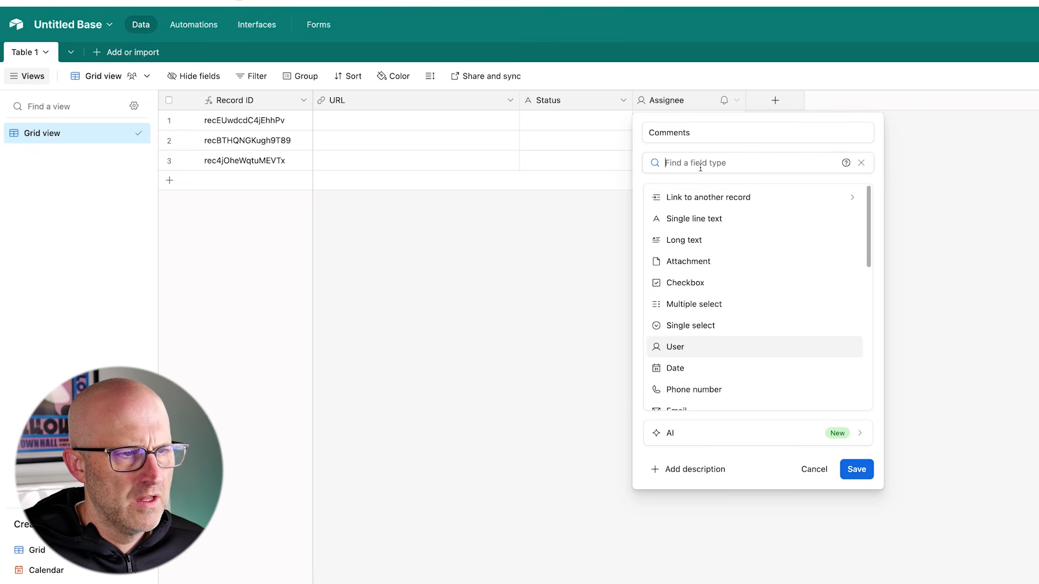
click(700, 242)
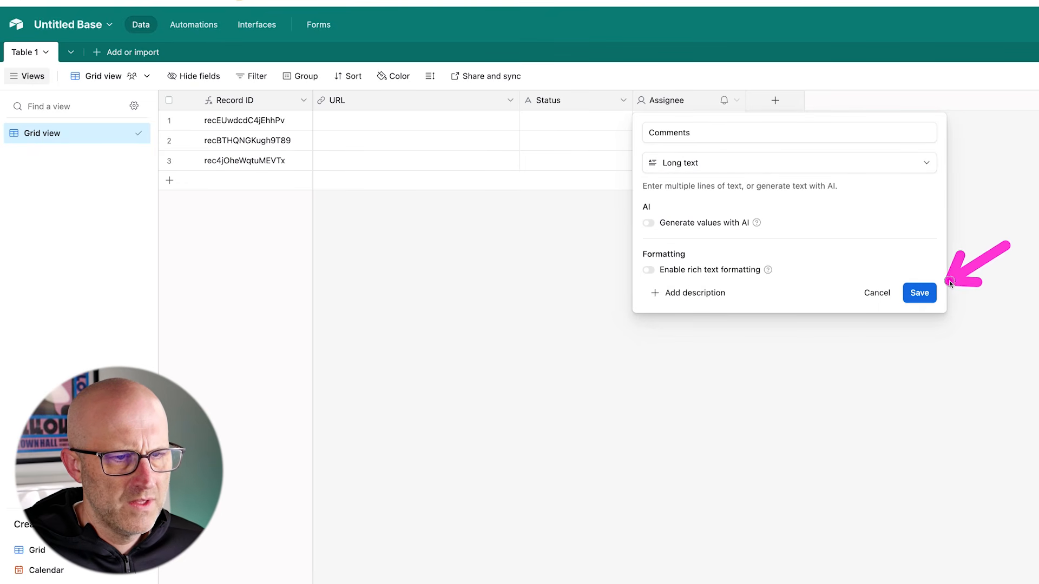
click(919, 292)
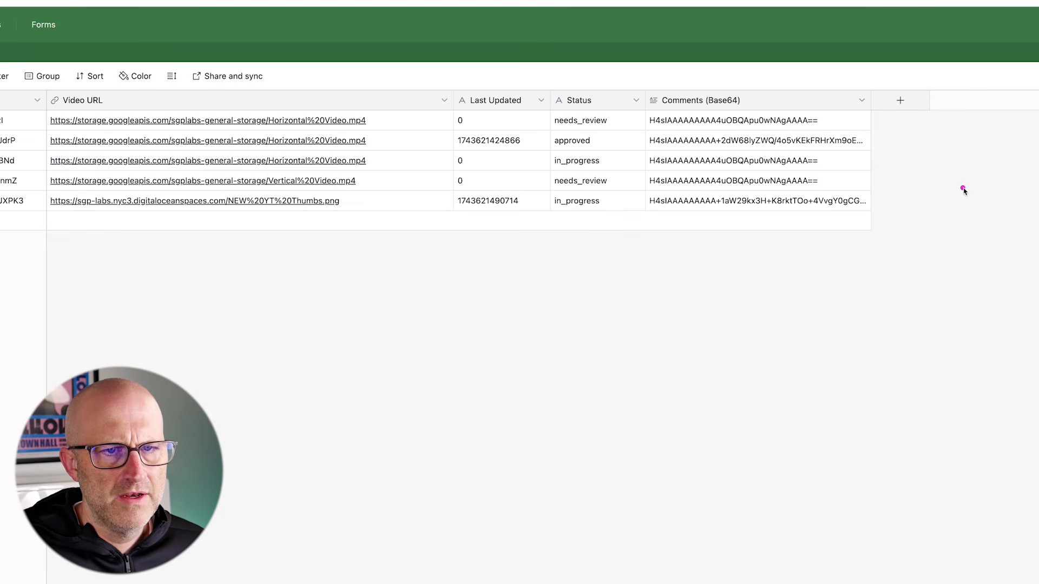
Widen the Comments column and compare the Feedback Magic comment list with the Untitled Base table
mouse_move(963, 190)
mouse_down()
mouse_move(887, 132)
mouse_move(895, 206)
mouse_move(884, 141)
mouse_up()
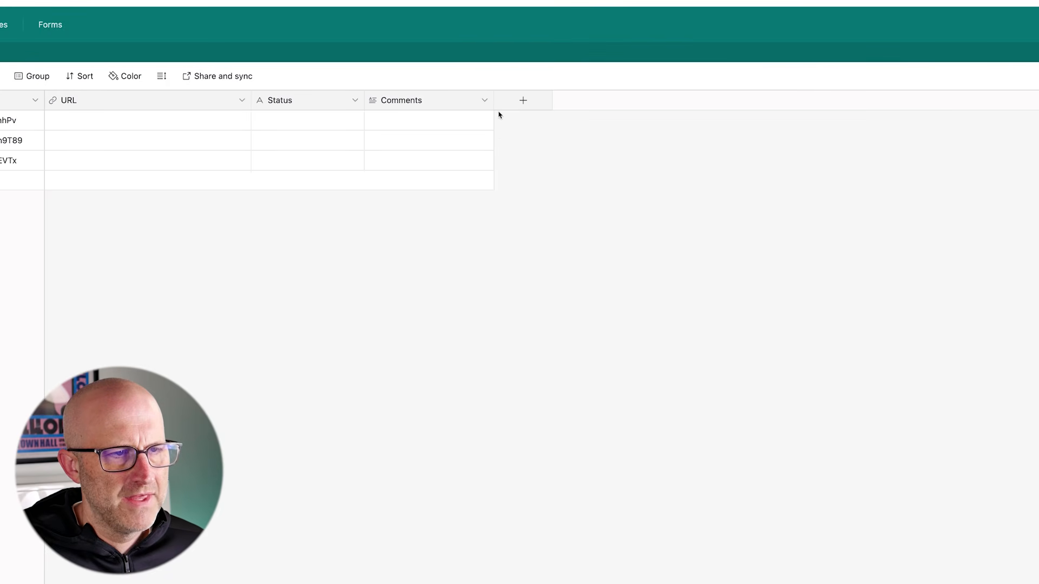
drag(494, 108, 579, 111)
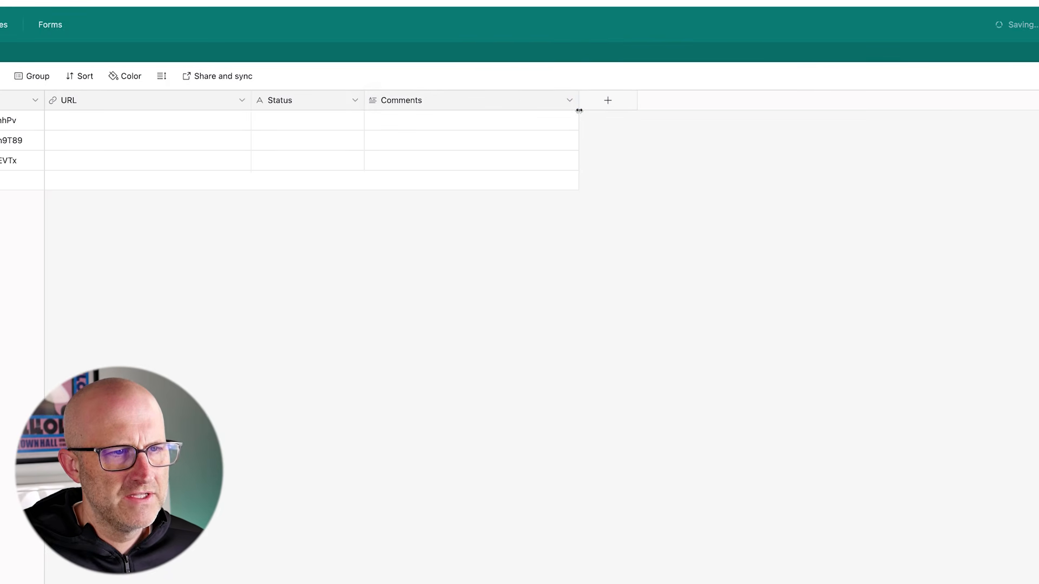
mouse_move(686, 175)
mouse_down()
mouse_move(606, 122)
mouse_move(604, 169)
mouse_move(593, 136)
mouse_up()
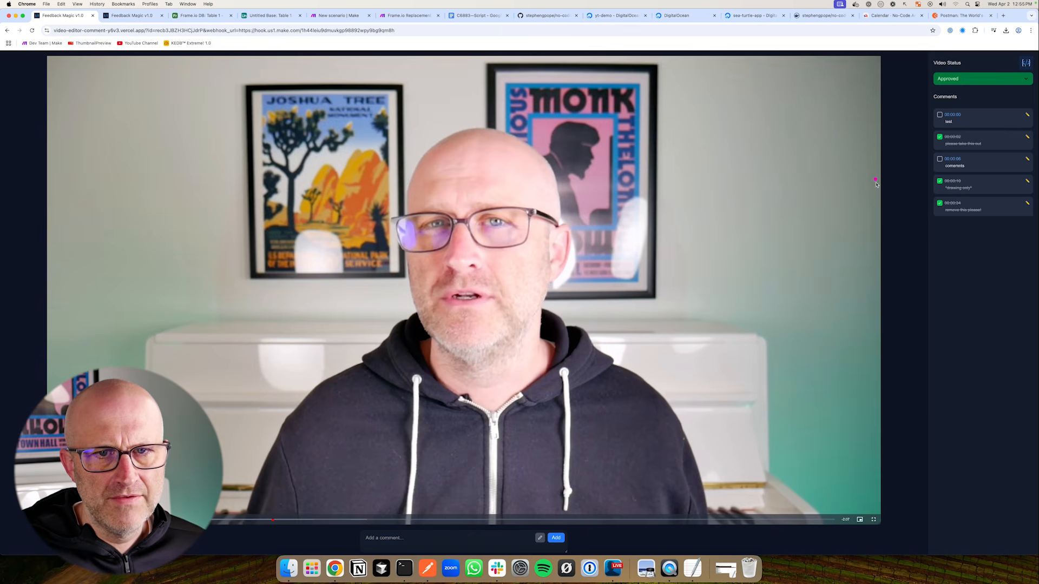
mouse_move(776, 314)
mouse_down()
mouse_move(891, 238)
mouse_move(893, 383)
mouse_move(929, 432)
mouse_move(883, 149)
mouse_up()
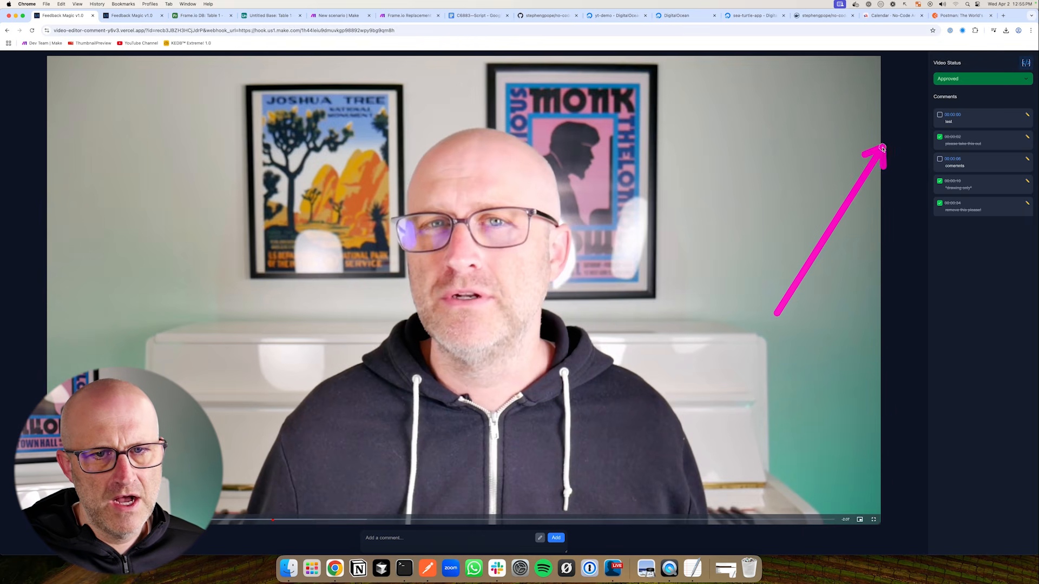
click(258, 16)
drag(686, 187, 594, 139)
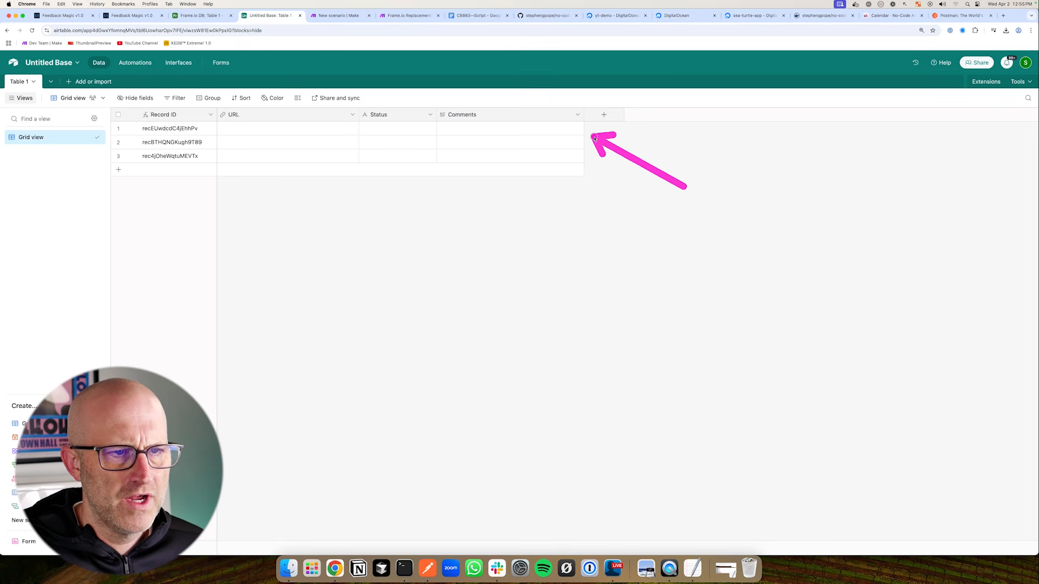
Check the Frame.io DB records against the three Untitled Base records and their Status and Comments fields
key(ctrl+shift+Tab)
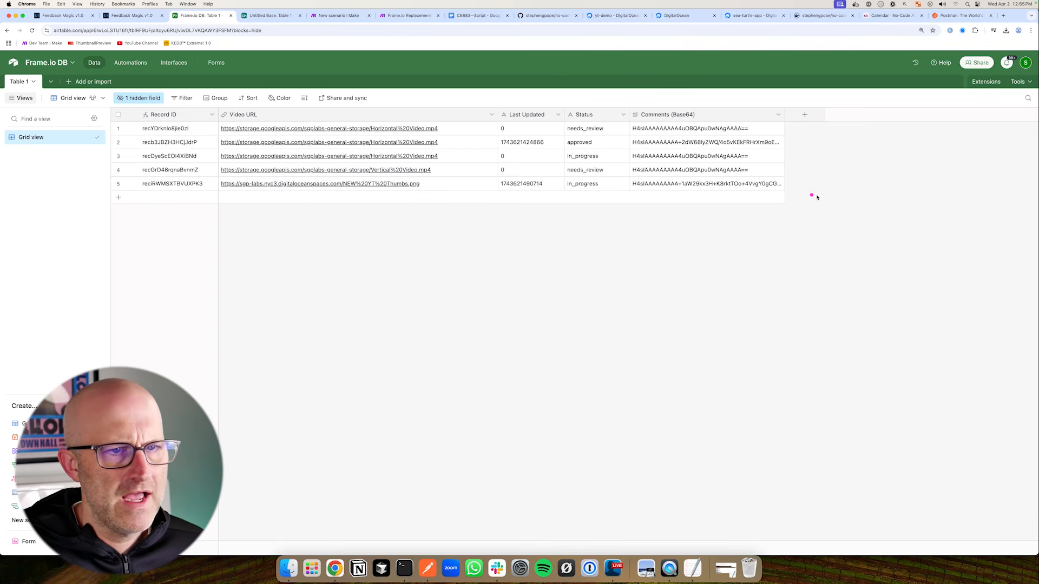
mouse_move(854, 177)
mouse_down()
mouse_move(814, 154)
mouse_move(803, 185)
mouse_up()
key(ctrl+Tab)
mouse_move(665, 171)
mouse_down()
mouse_move(637, 147)
mouse_move(603, 144)
mouse_move(600, 160)
mouse_up()
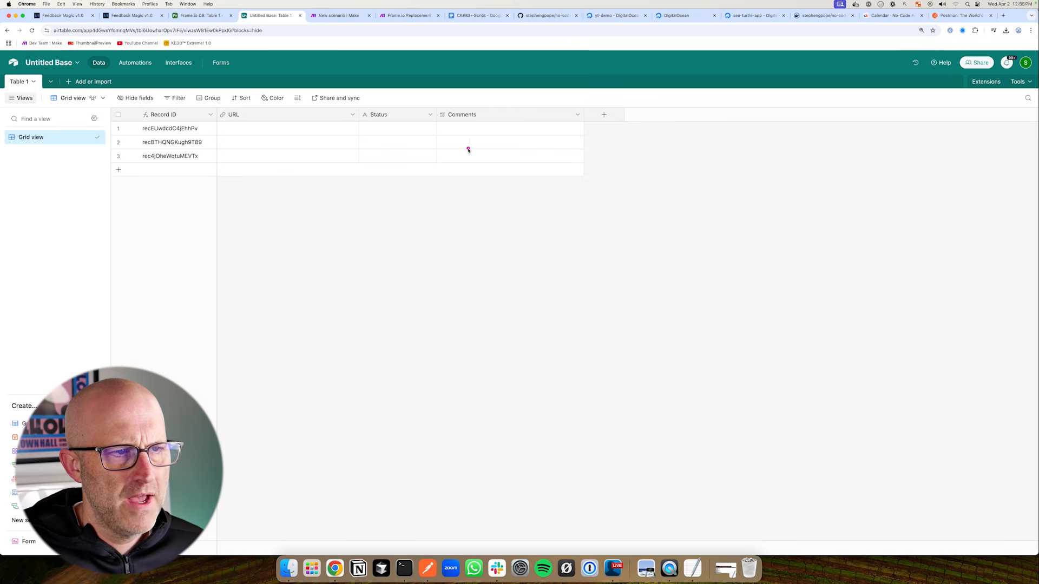
drag(385, 148, 422, 144)
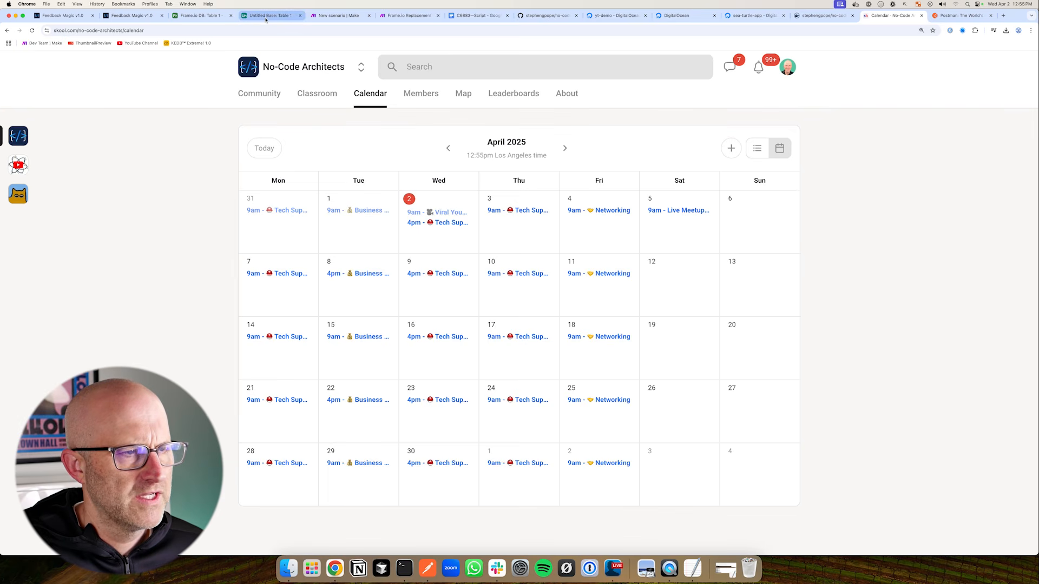
click(266, 18)
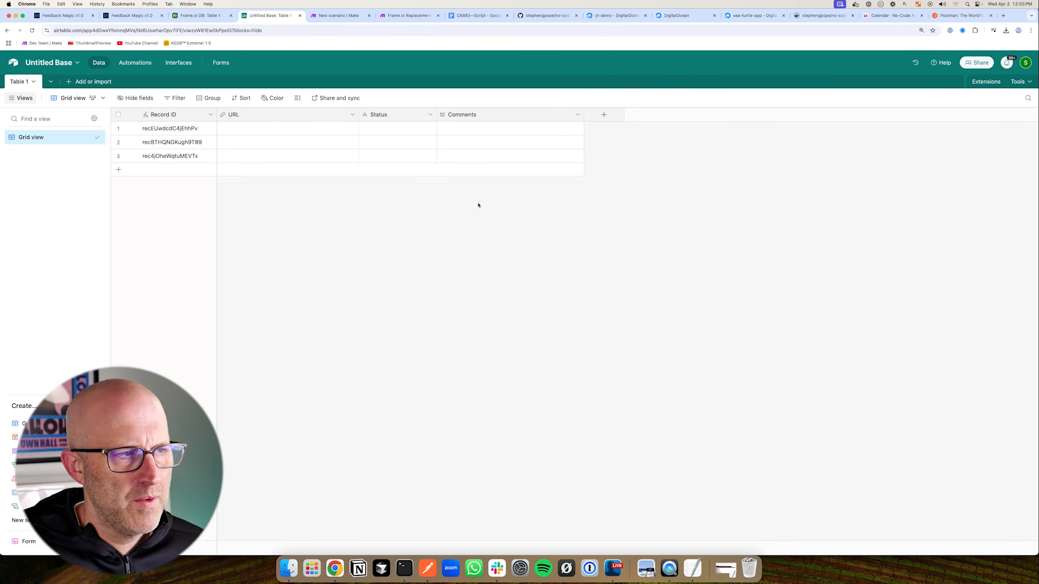
Revisit the second Feedback Magic review page, then open the KEDB Extreme! base in its own window
mouse_move(433, 187)
mouse_down()
mouse_move(383, 144)
mouse_move(352, 132)
mouse_move(342, 154)
mouse_move(339, 130)
mouse_move(338, 140)
mouse_up()
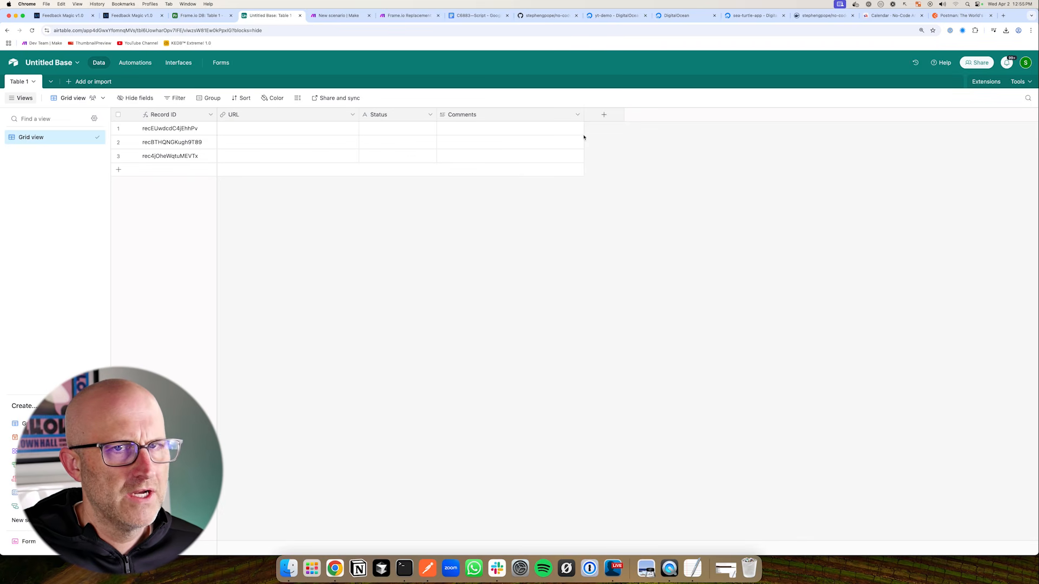
click(132, 15)
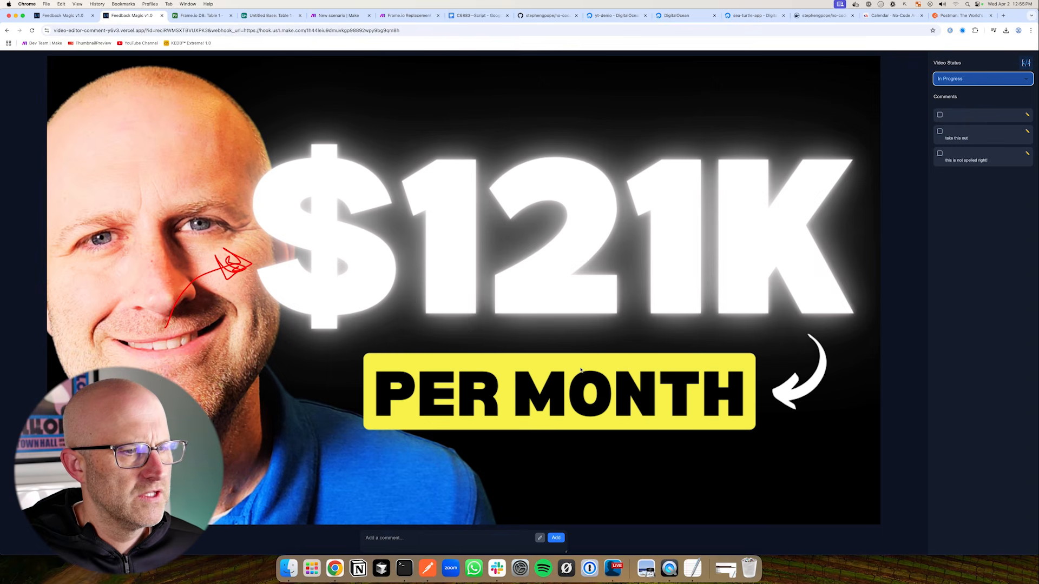
click(271, 15)
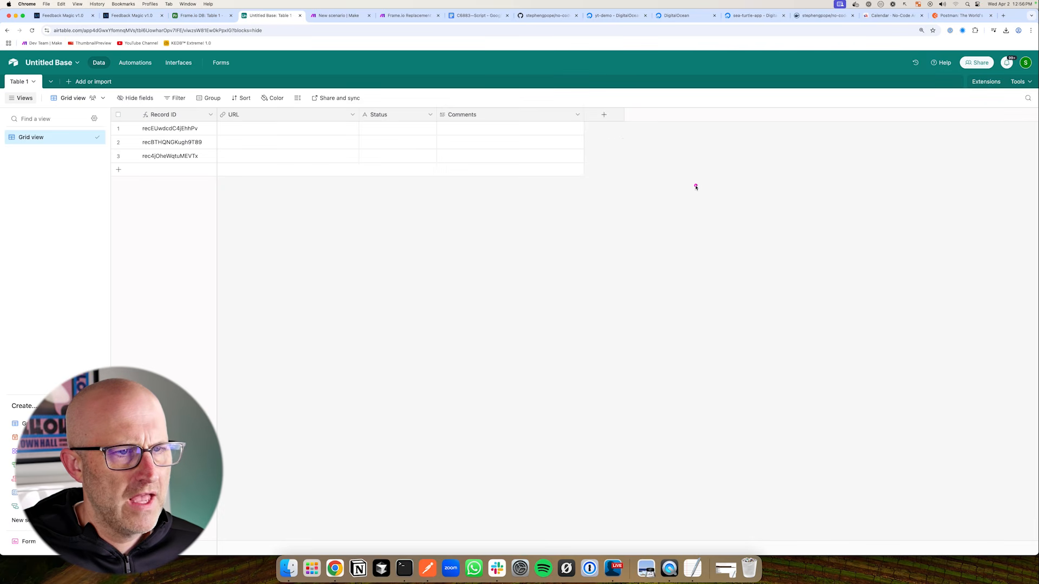
drag(696, 186, 602, 143)
drag(284, 132, 253, 100)
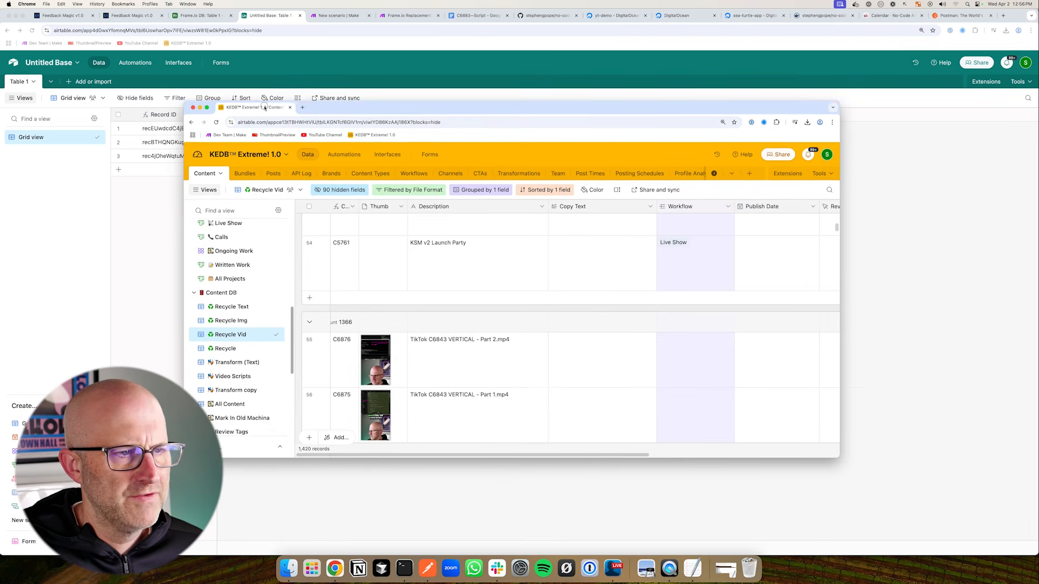
Close the floating KEDB Extreme! window and go back to the Feedback Magic v1.0 video review page
scroll(436, 299, down, 5)
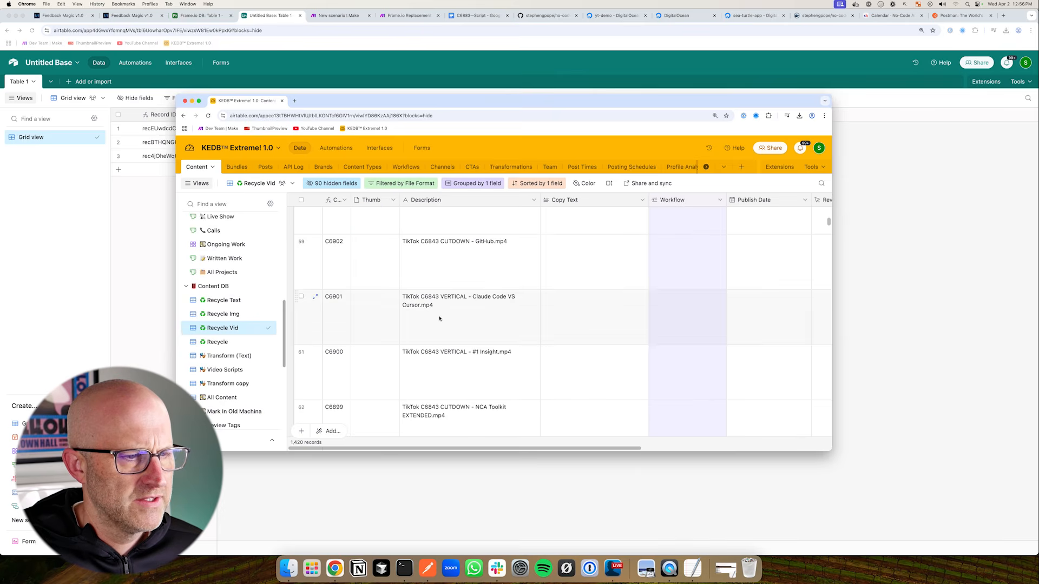
scroll(544, 328, up, 3)
scroll(492, 336, up, 1)
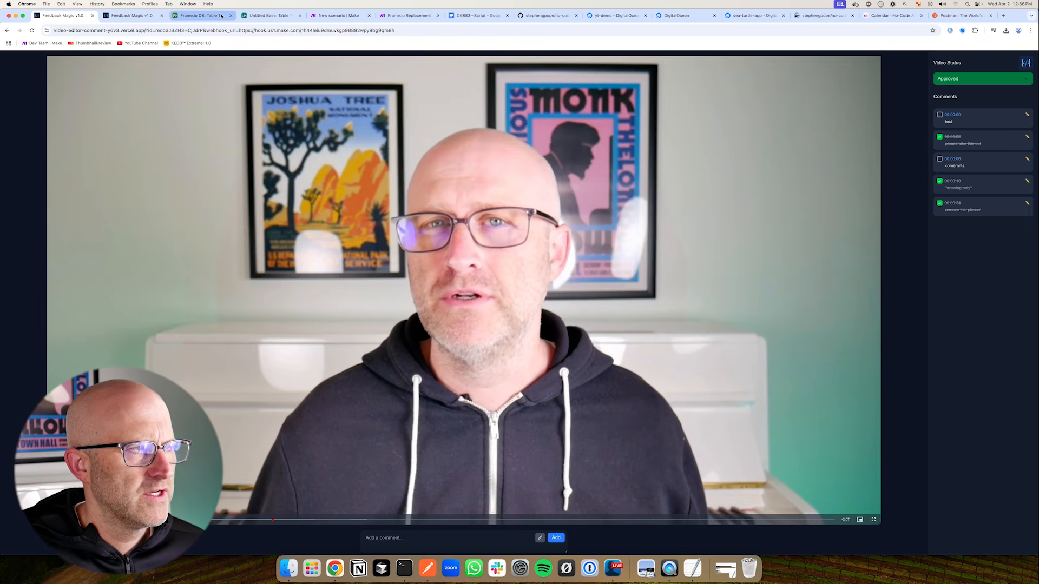
click(264, 17)
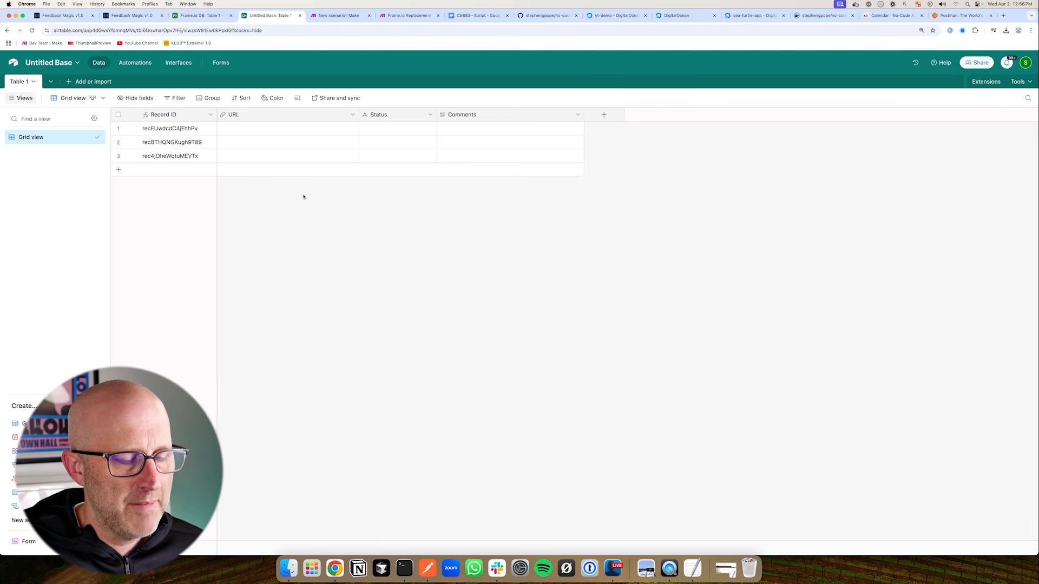
click(70, 16)
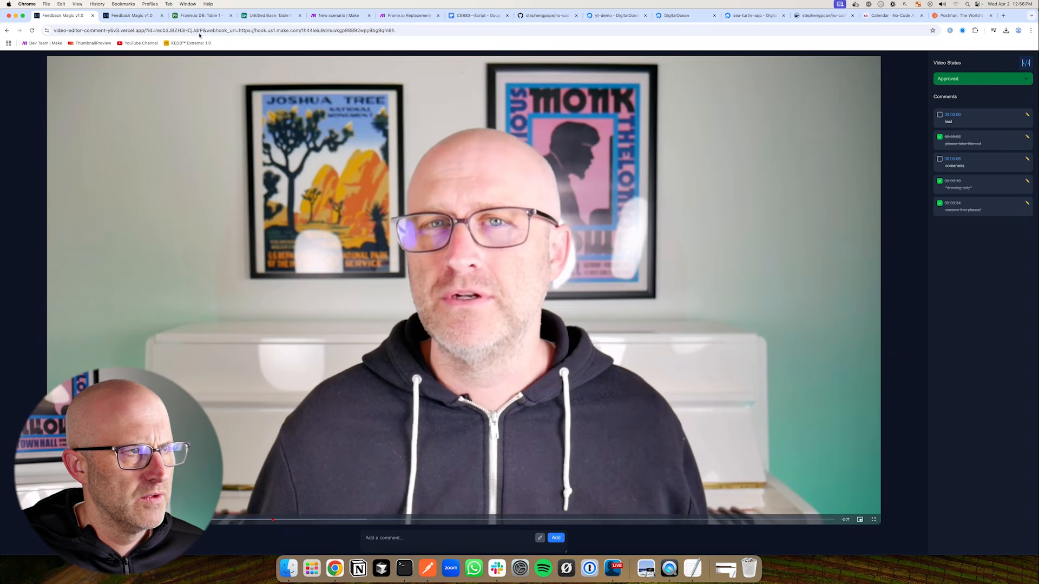
Open the yt-video-demo bucket under Spaces Object Storage in DigitalOcean
click(268, 15)
click(616, 15)
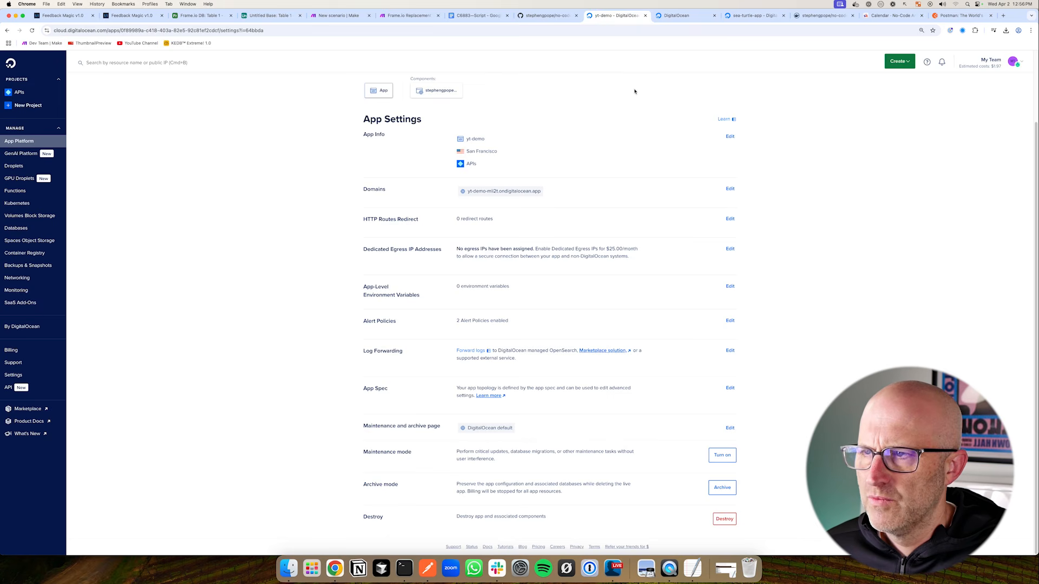
scroll(688, 218, up, 3)
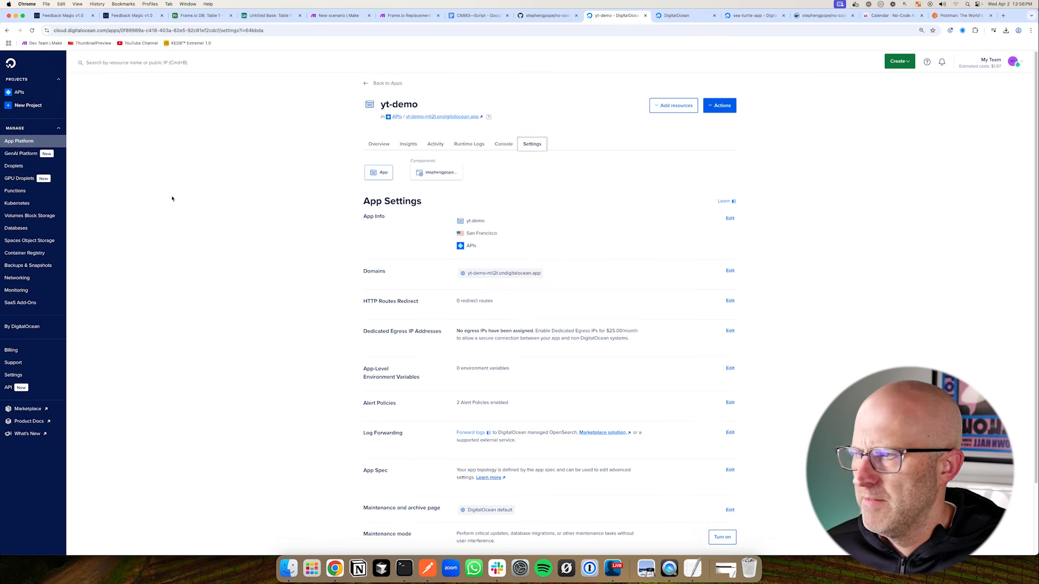
click(25, 241)
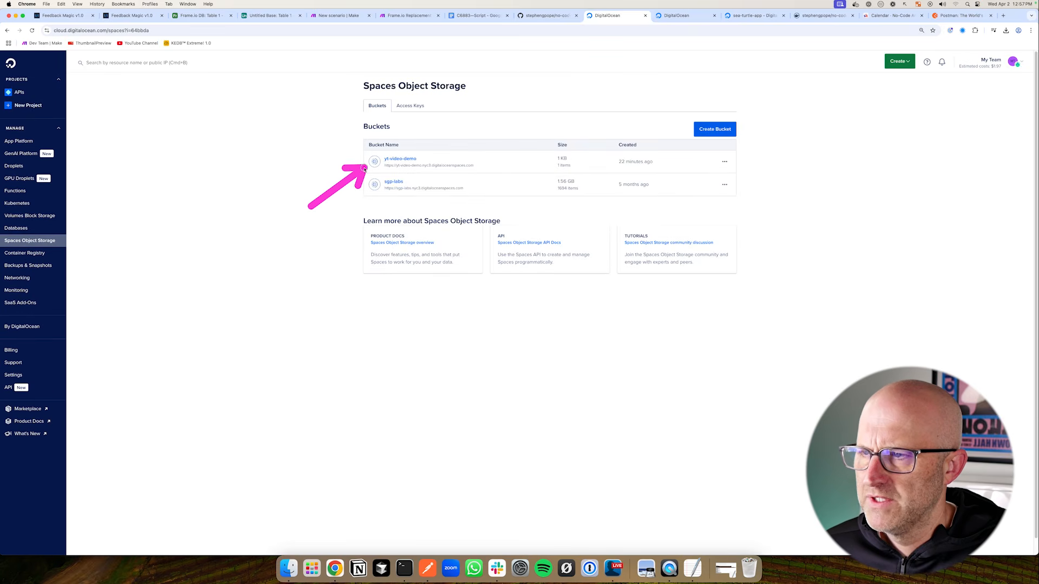
click(403, 160)
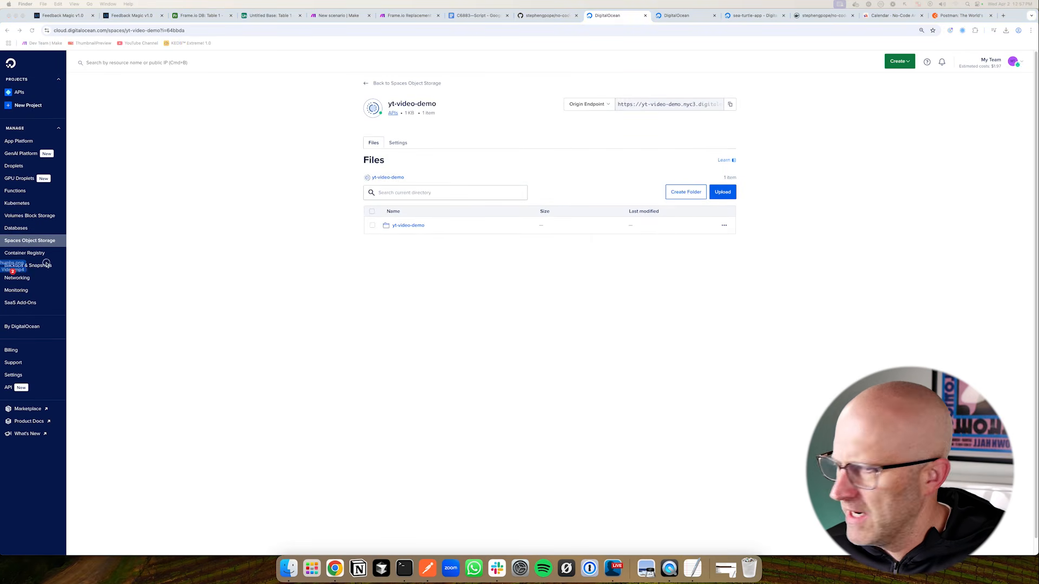
Upload NEW YT Thumbs.png and Horizontal Video.mp4 to the bucket as Public files
drag(16, 265, 453, 304)
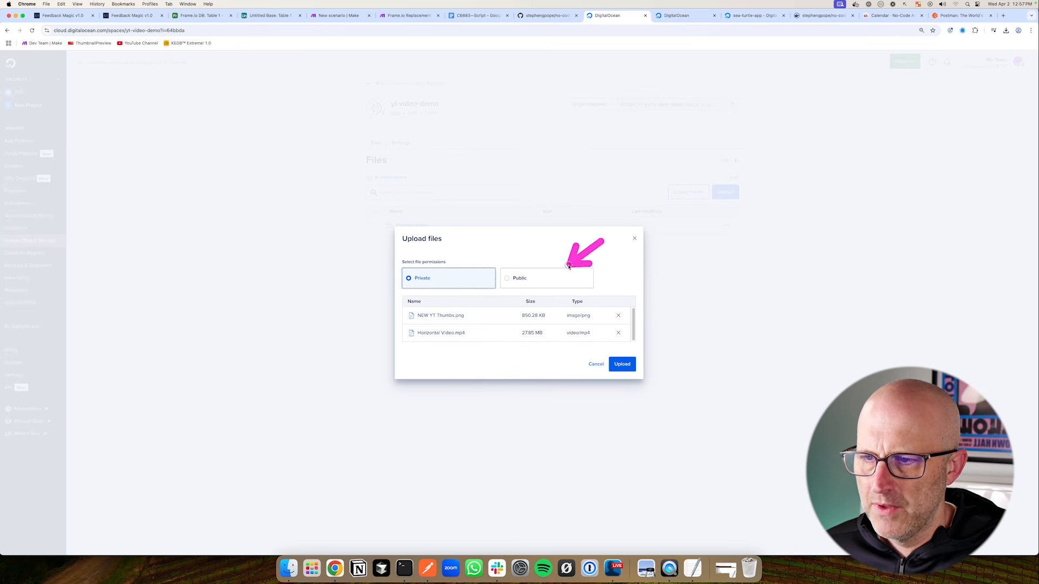
click(544, 278)
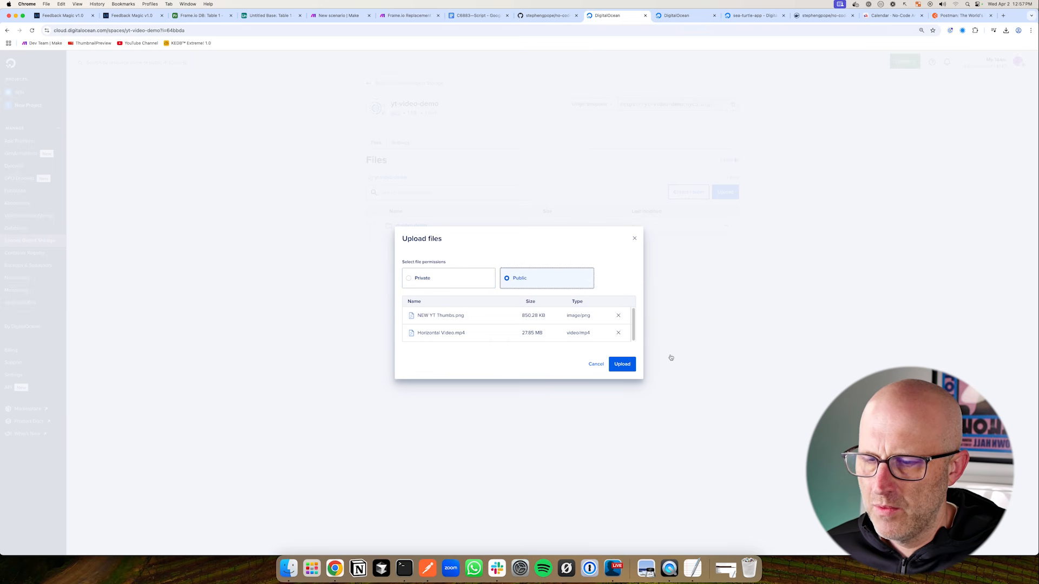
click(626, 369)
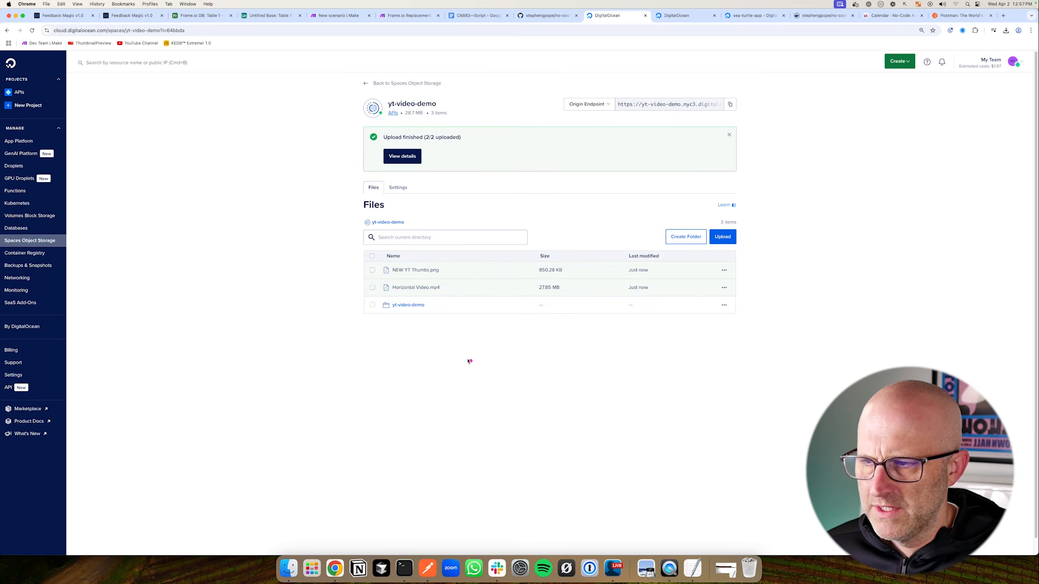
Paste the Horizontal Video.mp4 Spaces link into row 1's URL cell
mouse_move(670, 289)
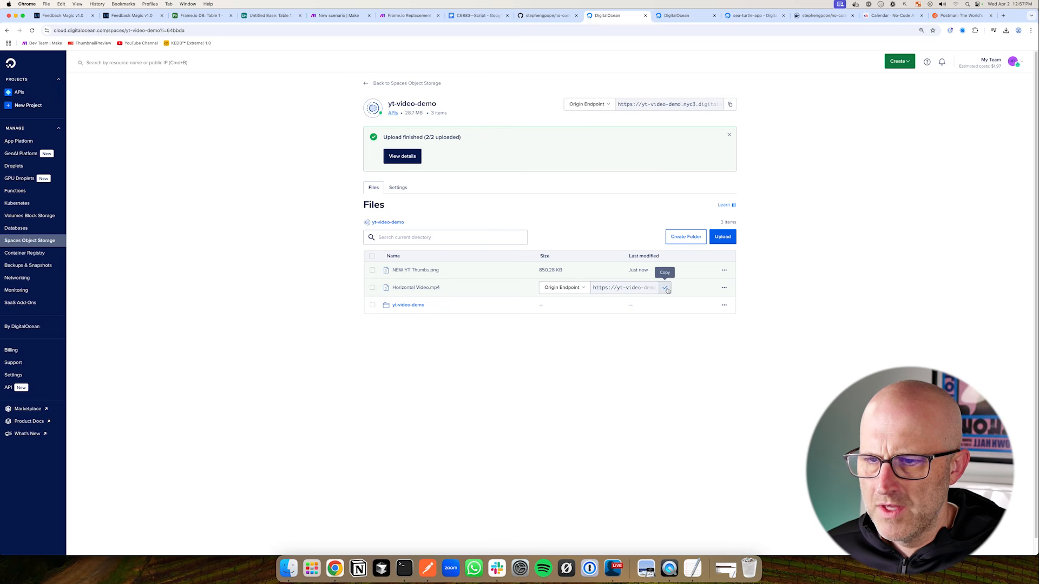
click(273, 15)
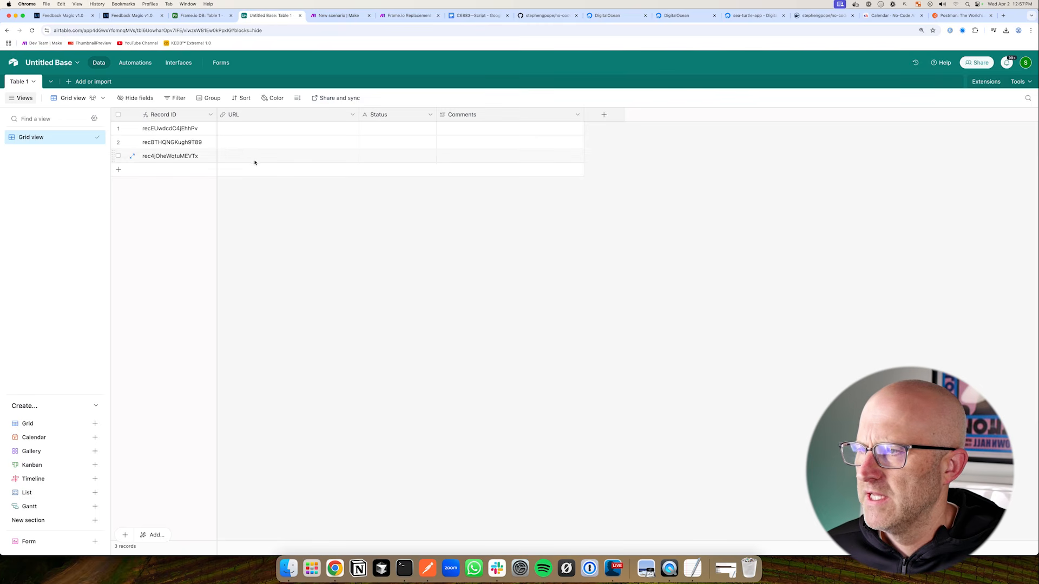
click(233, 131)
key(super+v)
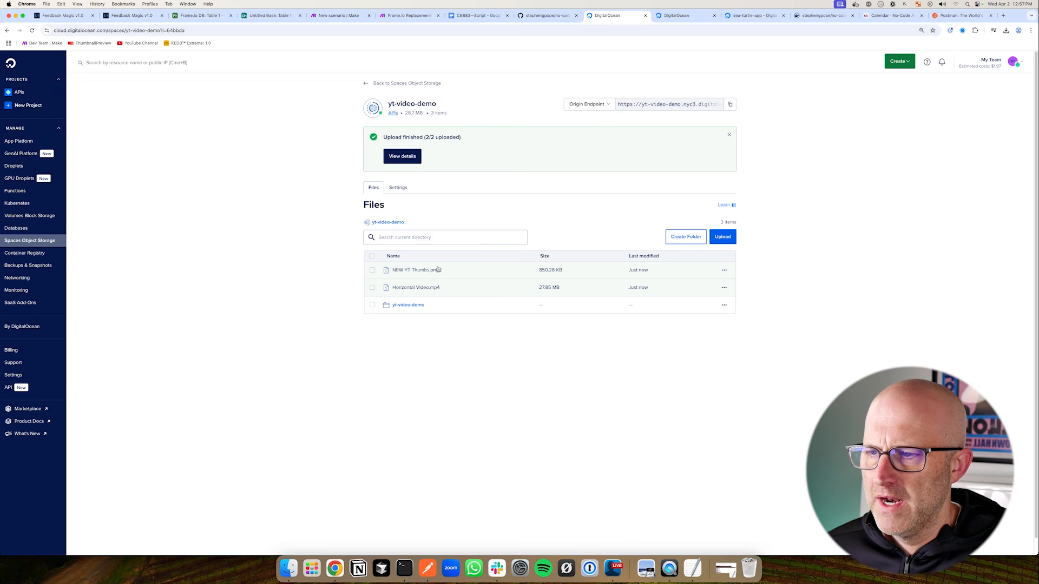
Copy the NEW YT Thumbs.png Origin Endpoint link and paste it into row 2's URL cell
mouse_move(630, 277)
click(665, 271)
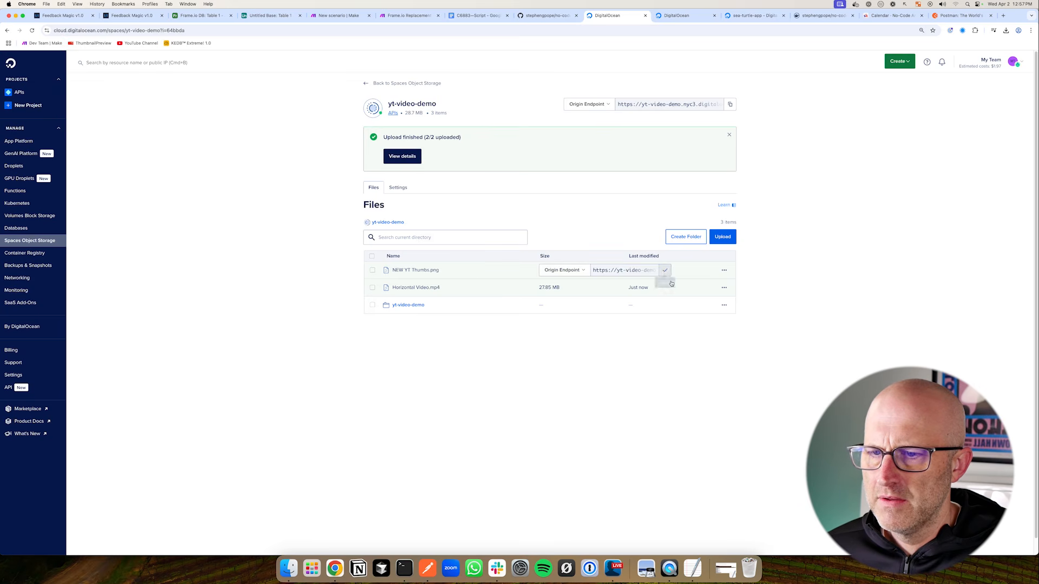
click(273, 15)
double_click(233, 143)
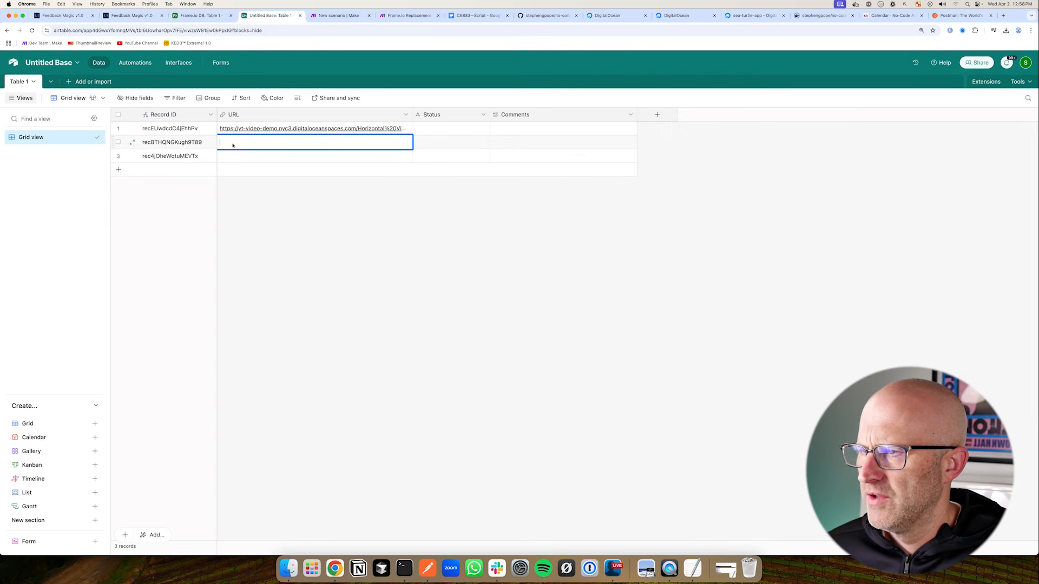
key(super+v)
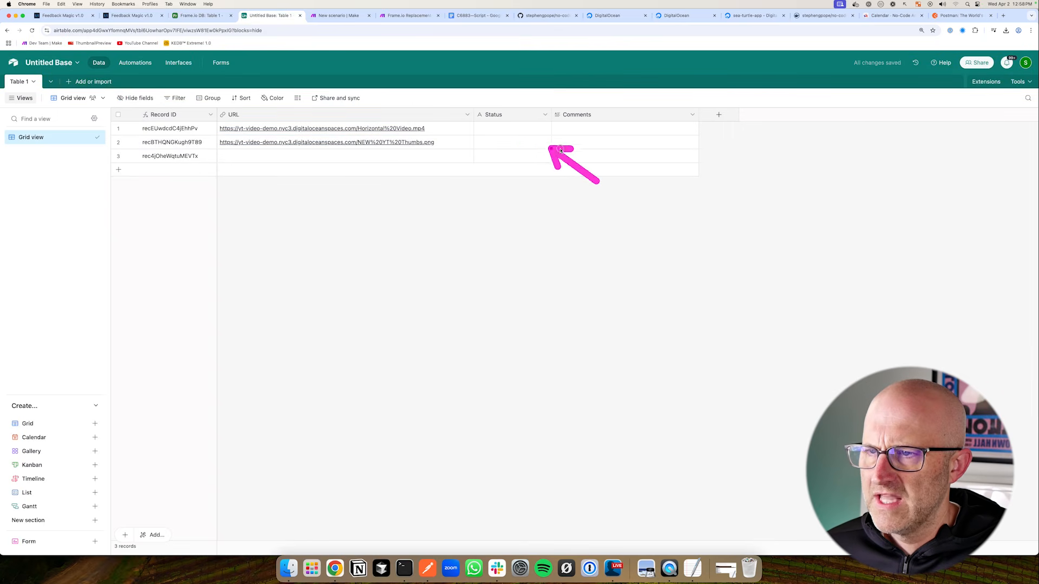
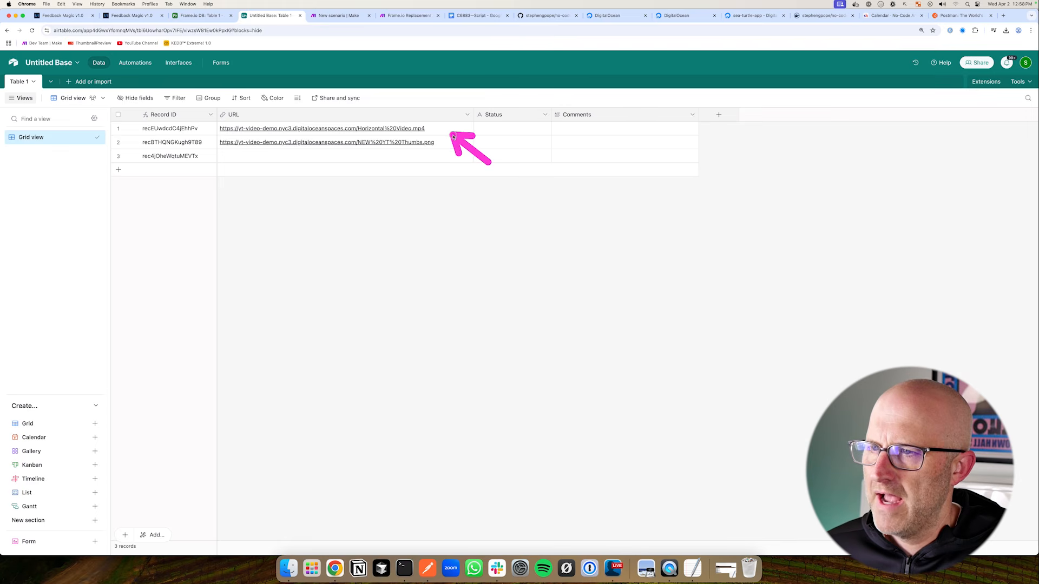
Reload the feedback page and compare it with the three Airtable records before moving to the blank Make scenario
click(131, 15)
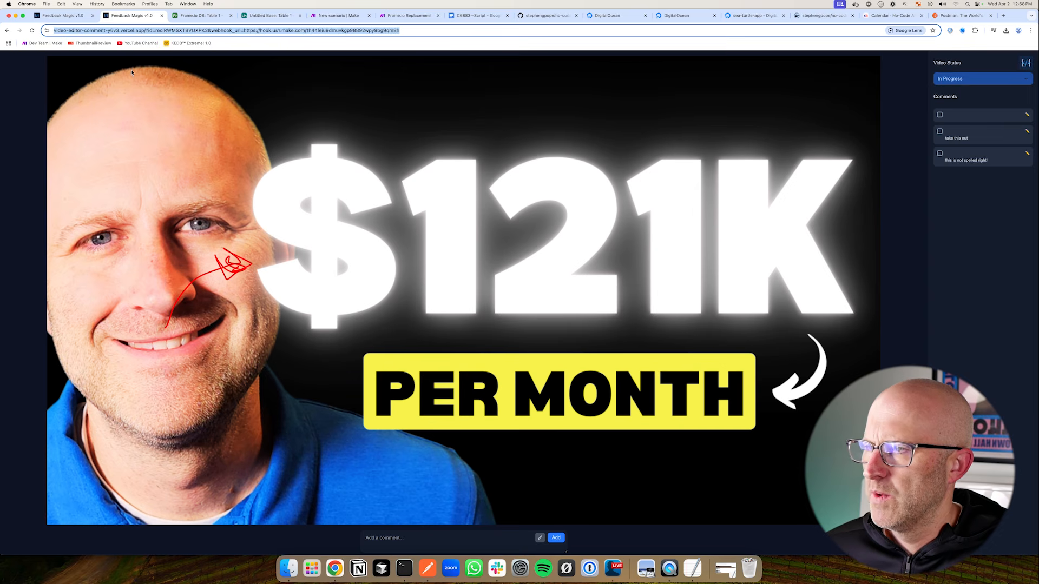
click(32, 30)
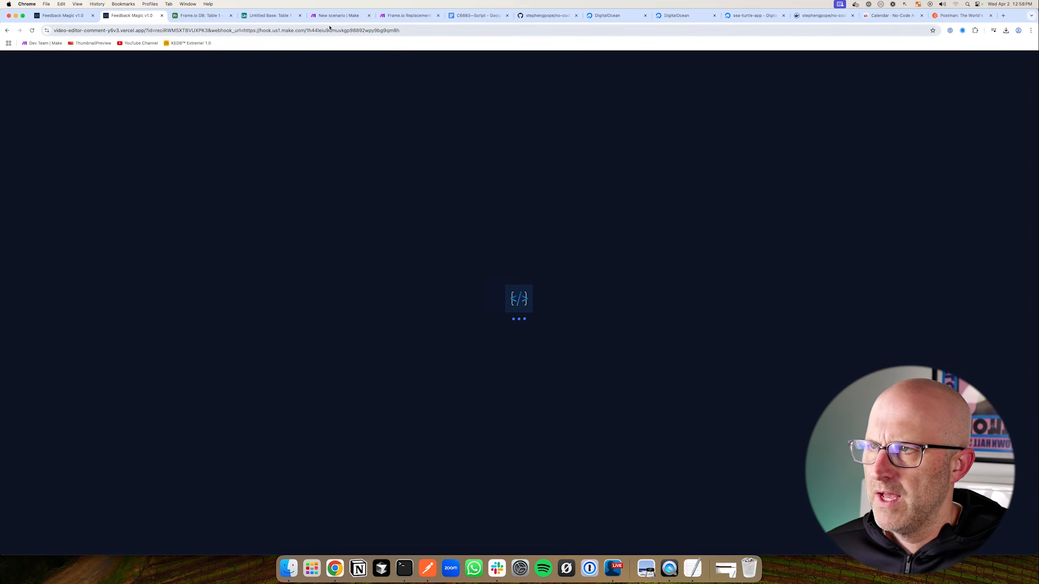
click(269, 15)
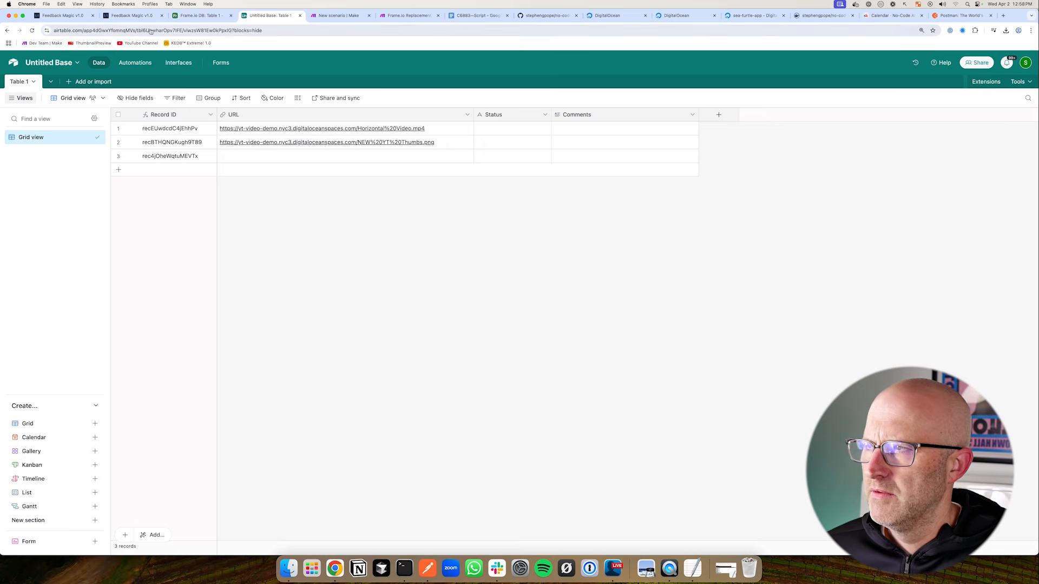
click(131, 16)
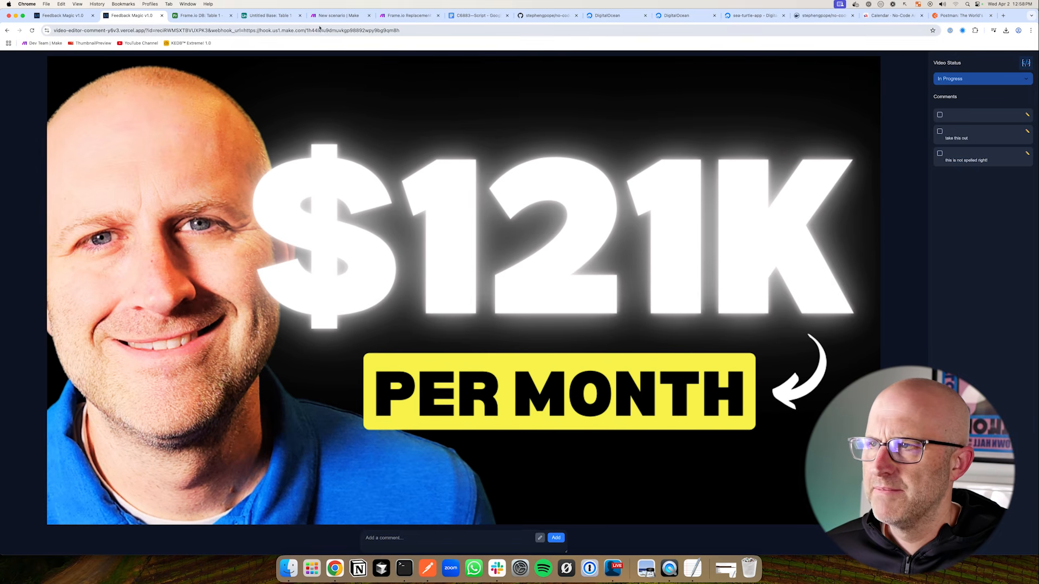
click(274, 18)
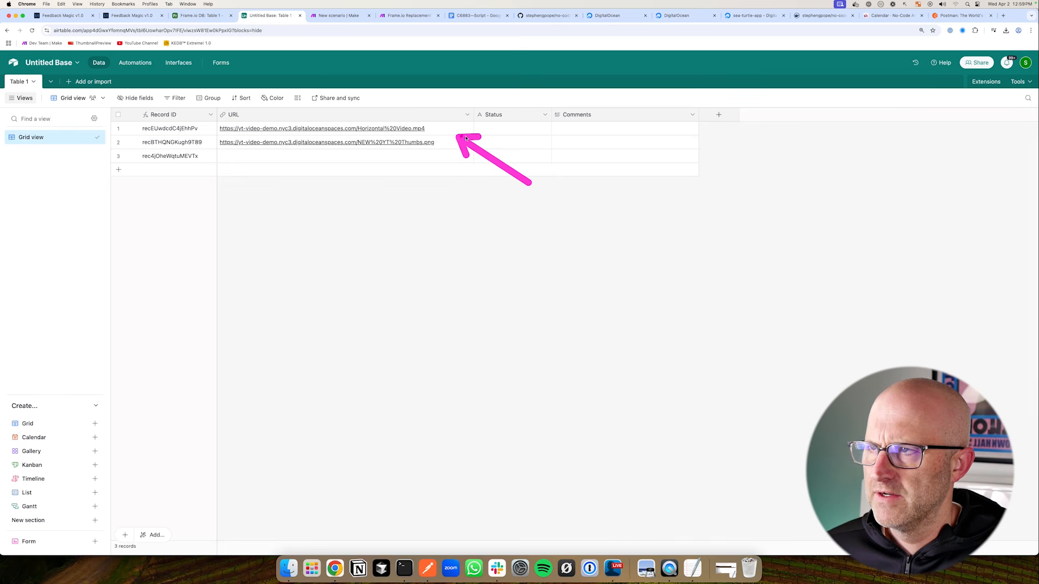
click(343, 17)
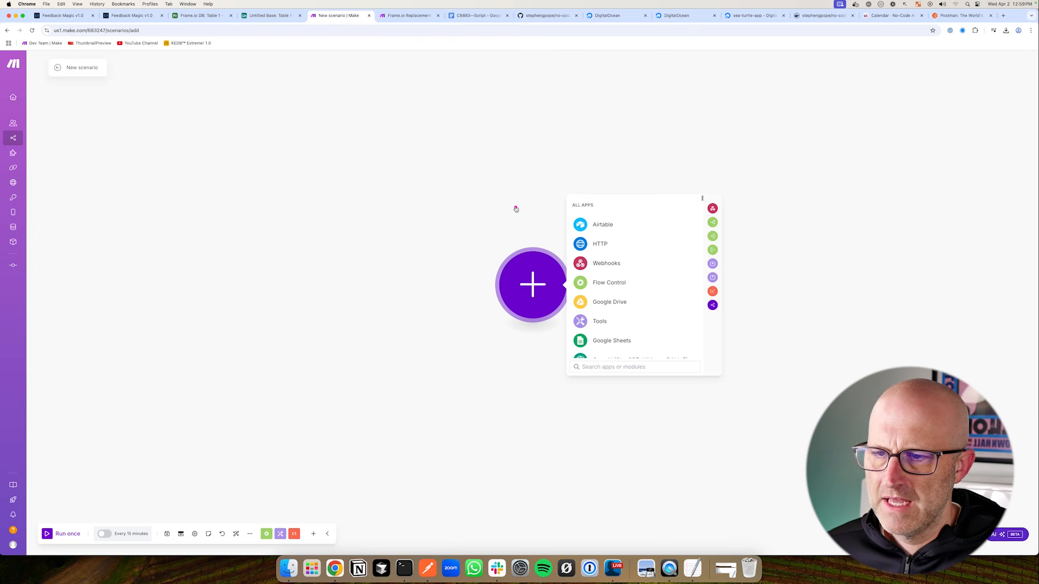
Add a Webhooks Custom webhook trigger with a new saved webhook named My gateway-webhook webhook
click(601, 264)
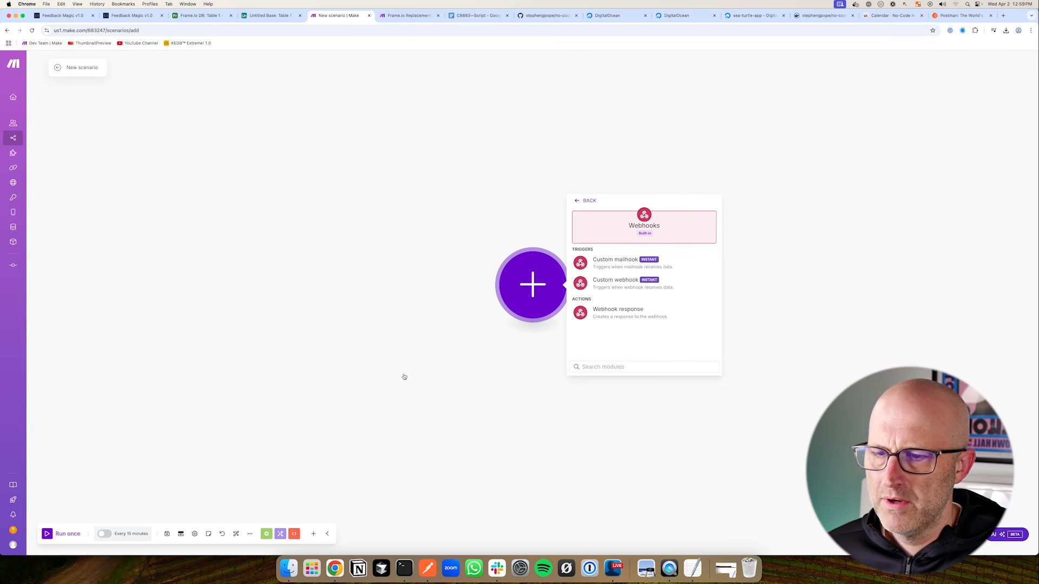
drag(715, 258, 666, 283)
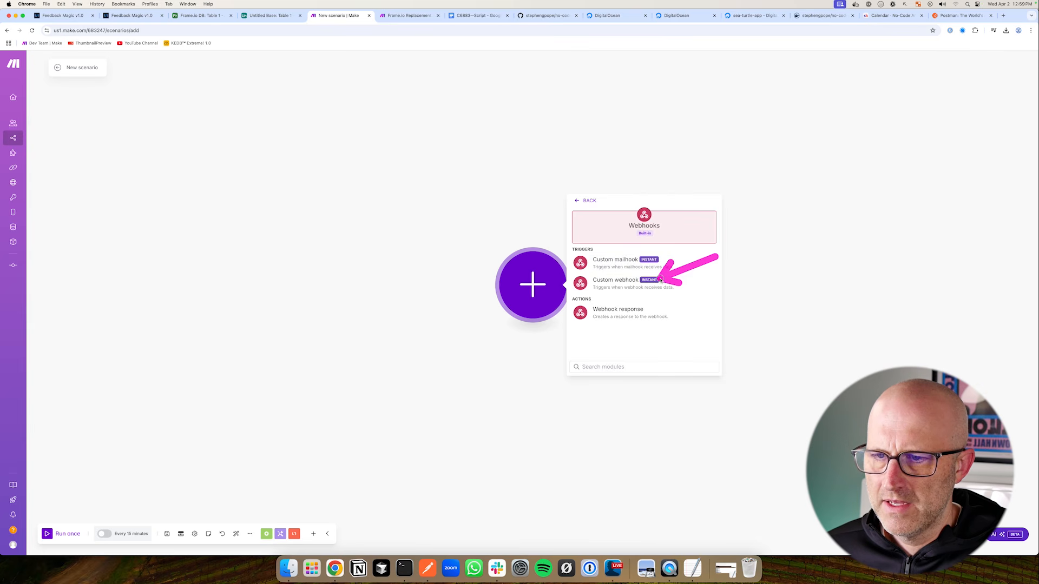
click(598, 285)
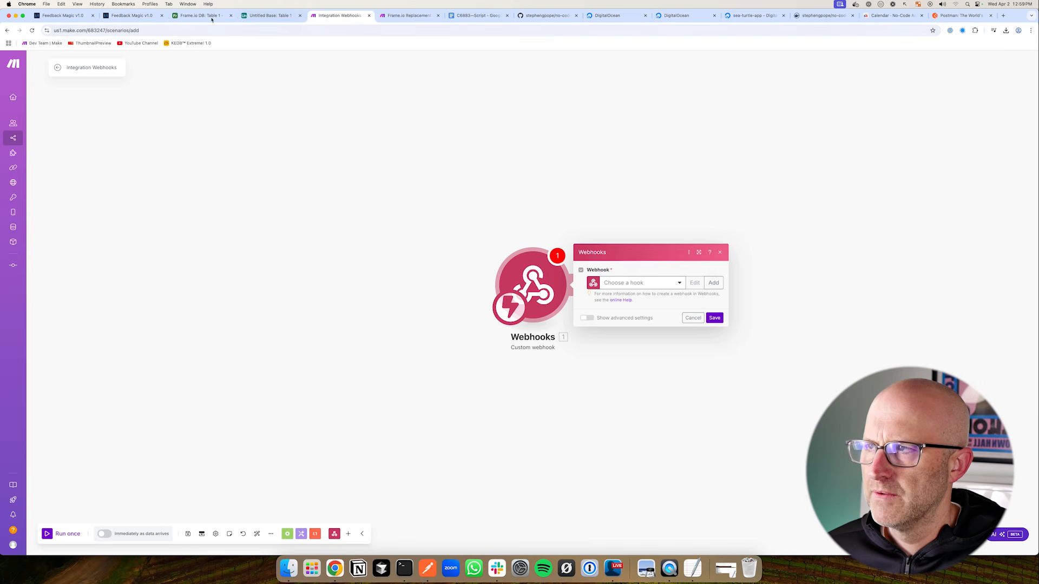
click(131, 15)
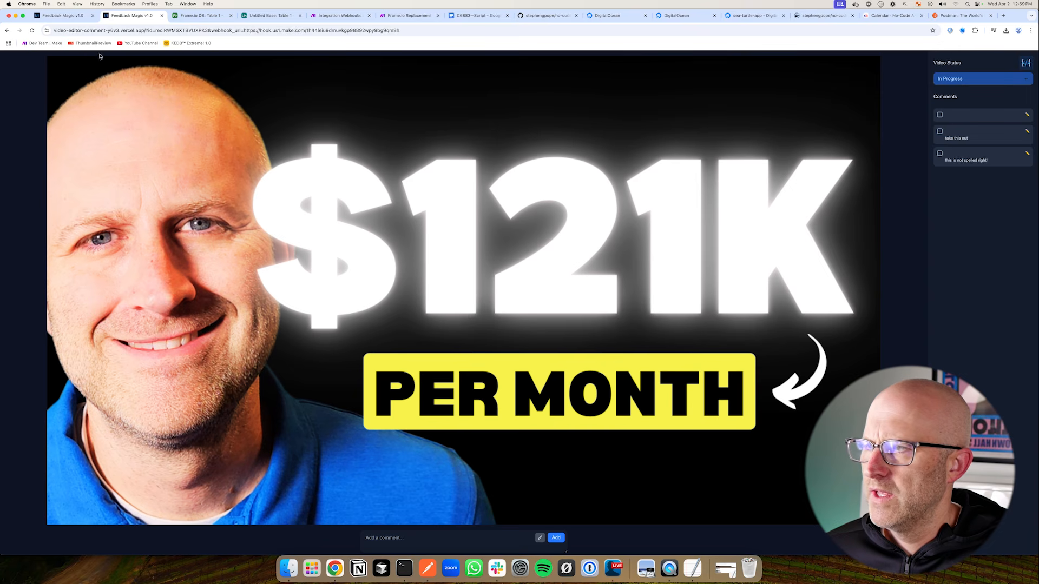
click(33, 31)
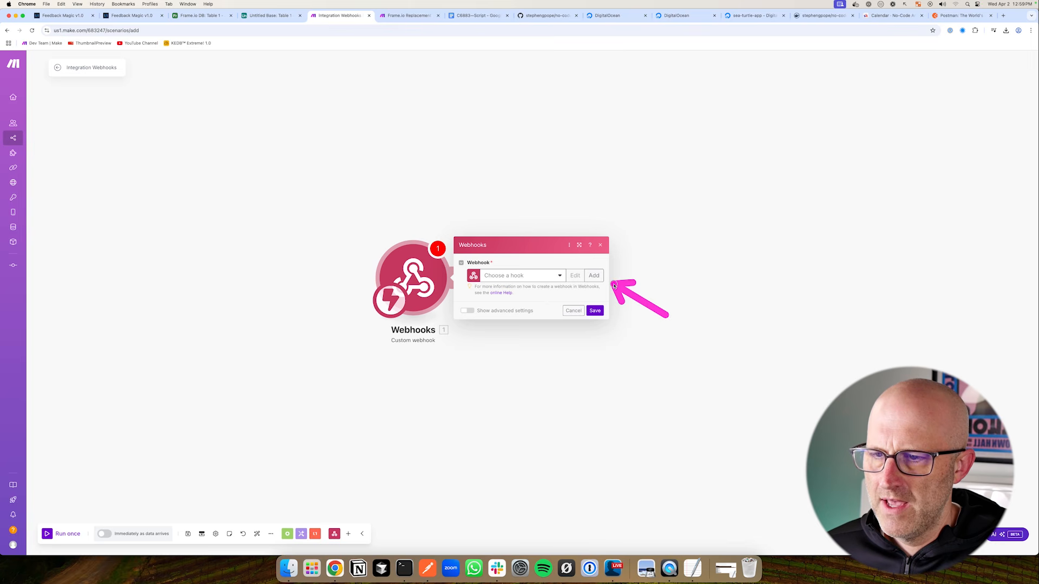
click(593, 276)
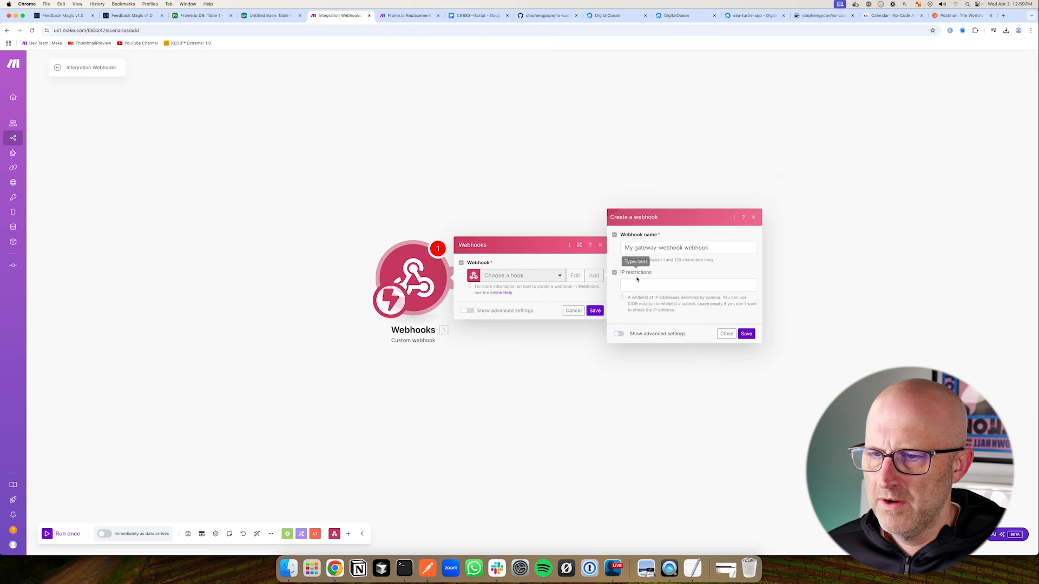
click(746, 334)
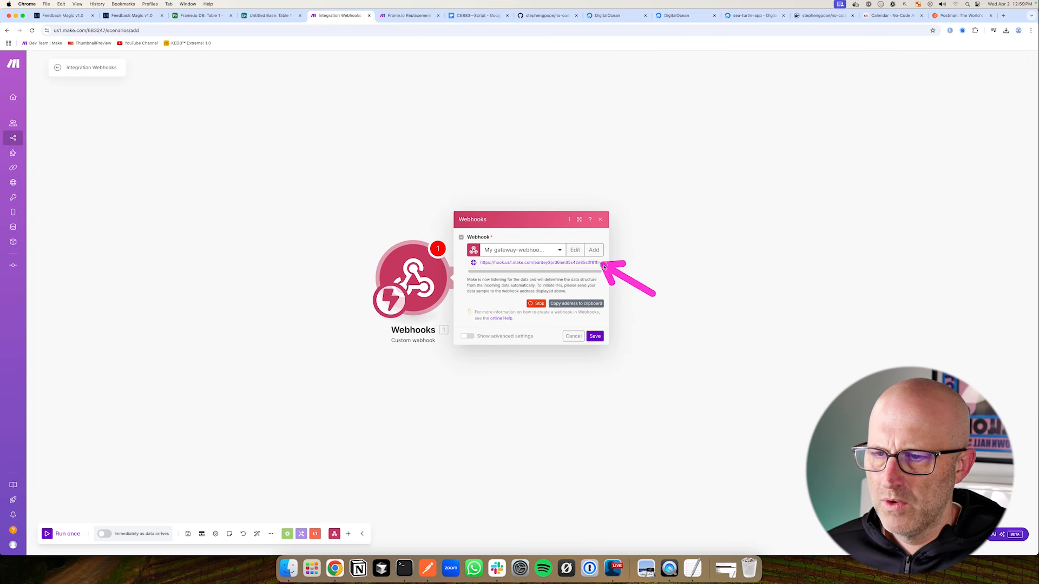
click(595, 336)
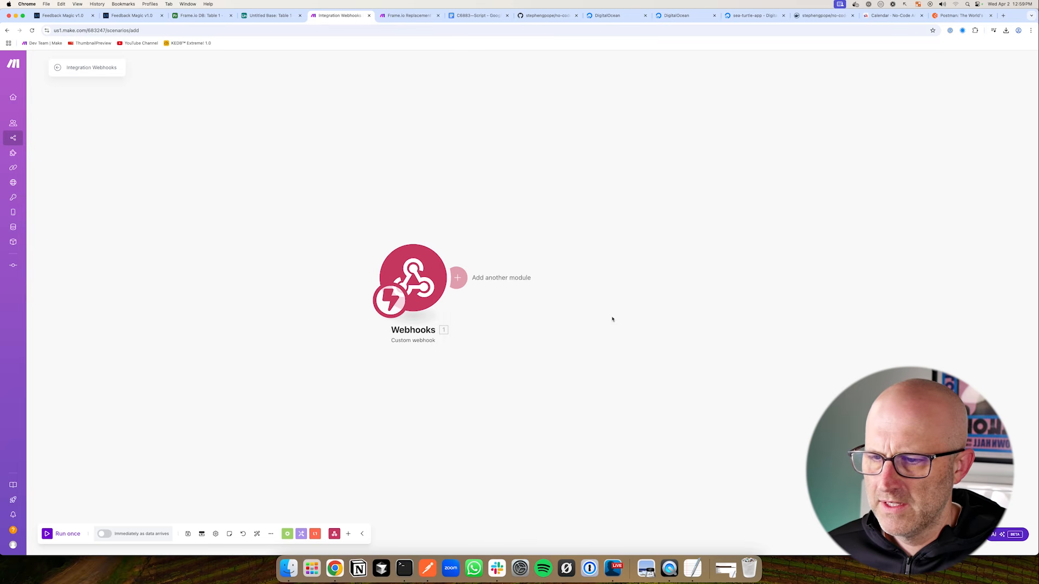
Open a new browser tab beside the feedback page and move it to third position
click(142, 17)
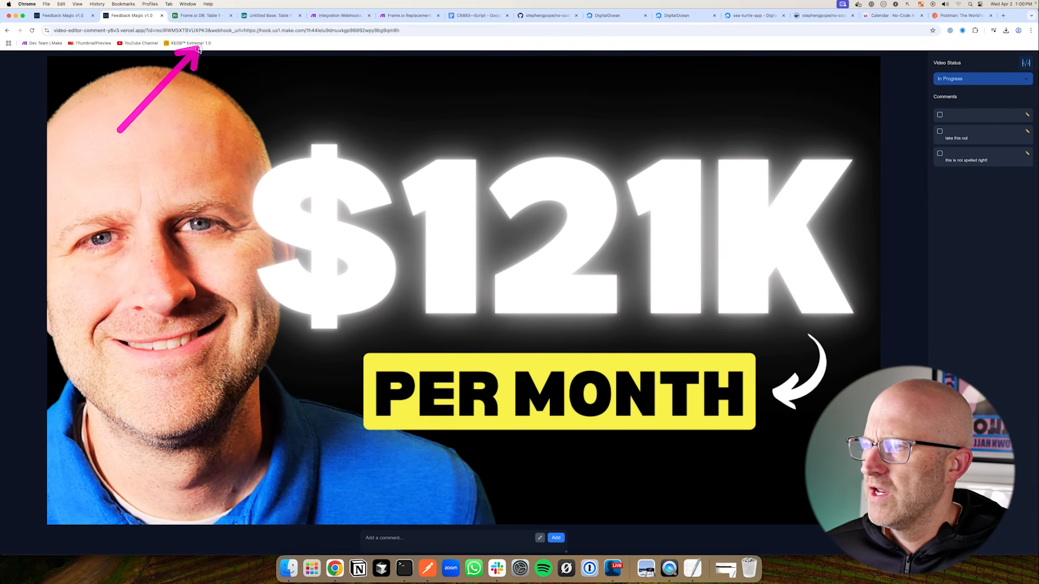
click(241, 31)
right_click(241, 31)
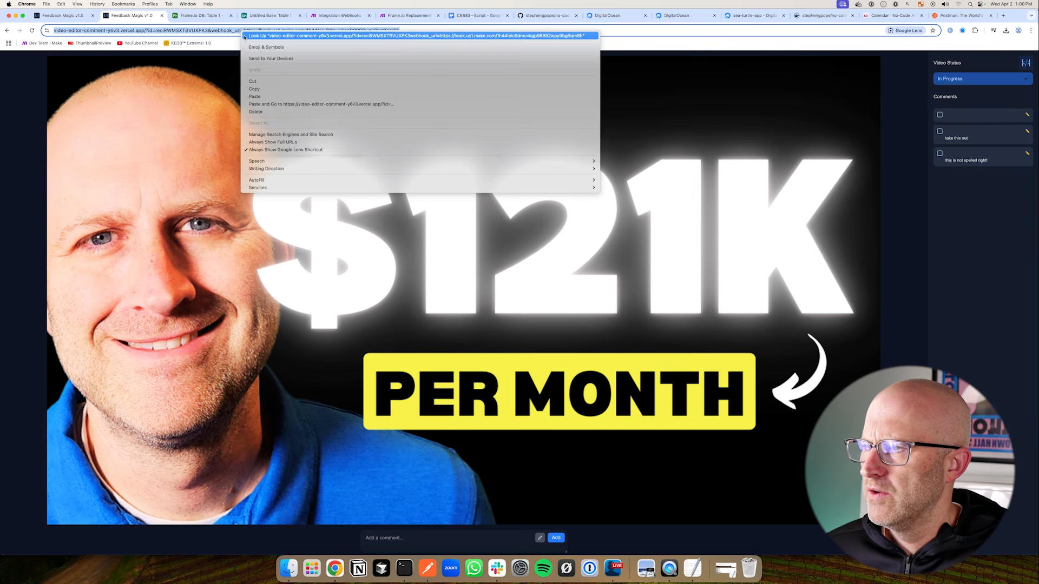
click(640, 70)
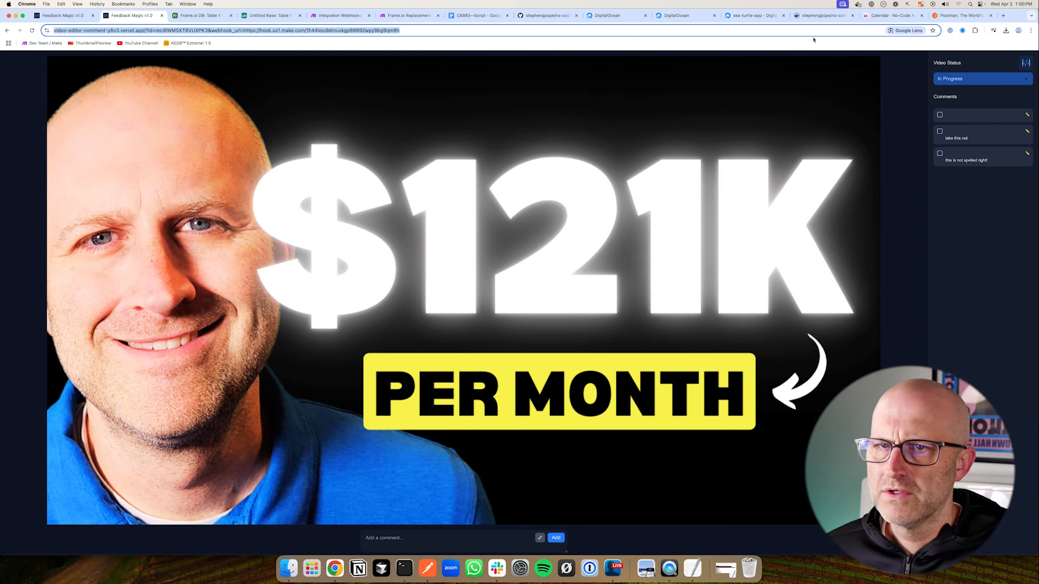
click(1003, 17)
drag(962, 16, 196, 18)
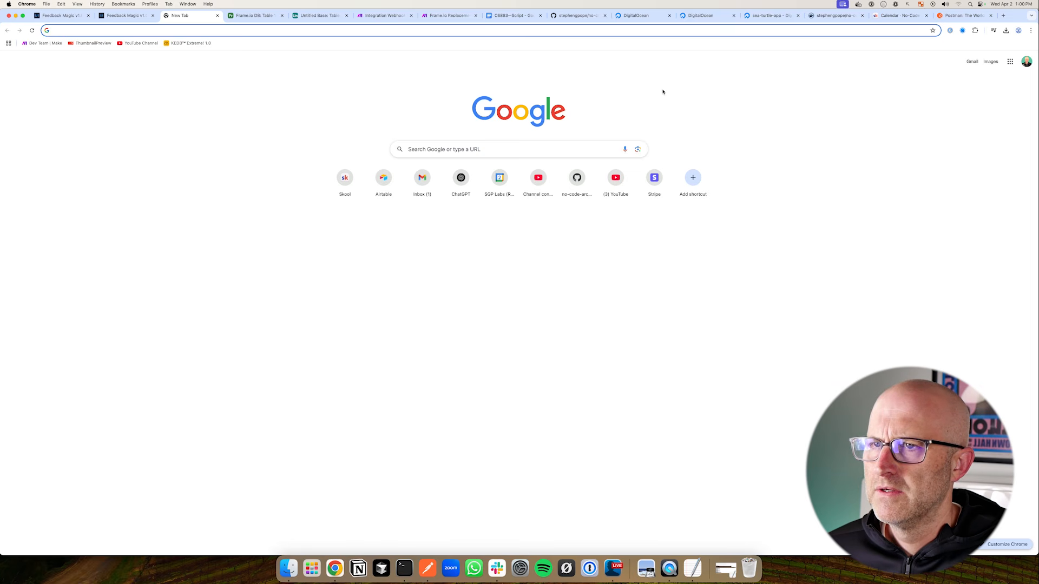
Copy the yt-demo app's live URL from DigitalOcean App Platform into the new tab's address bar
click(637, 17)
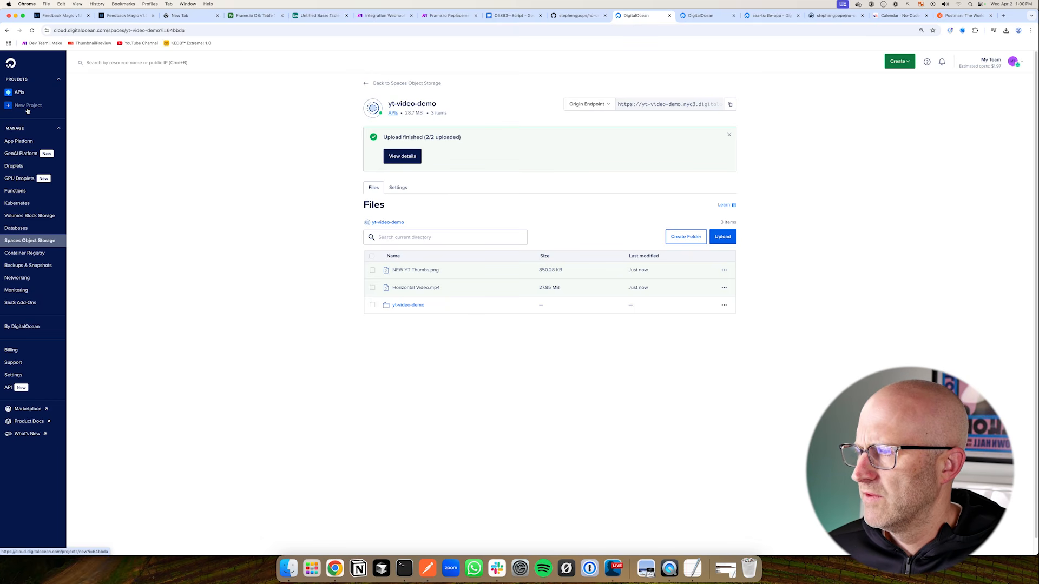
click(20, 142)
click(404, 126)
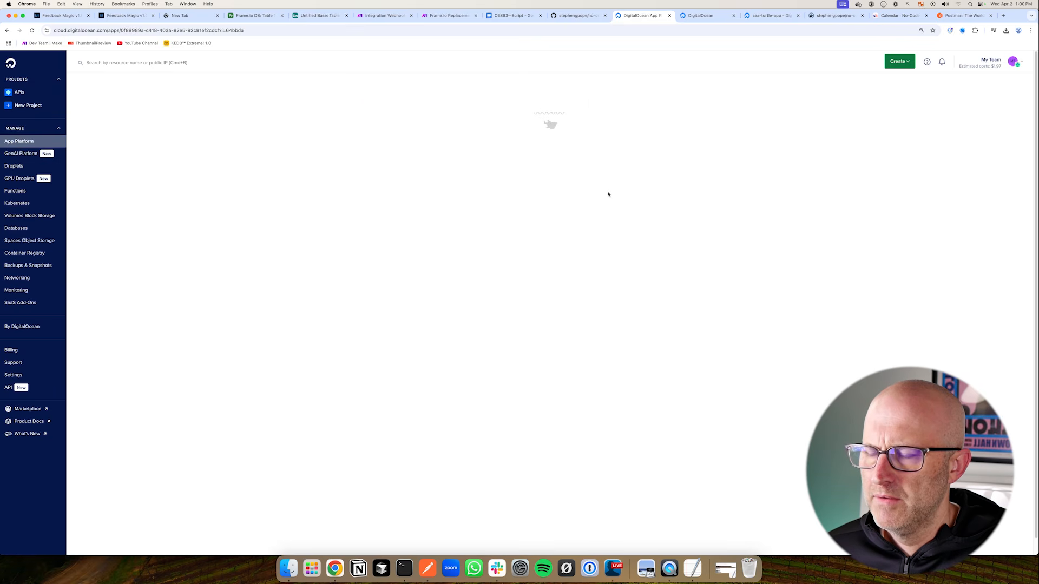
right_click(458, 119)
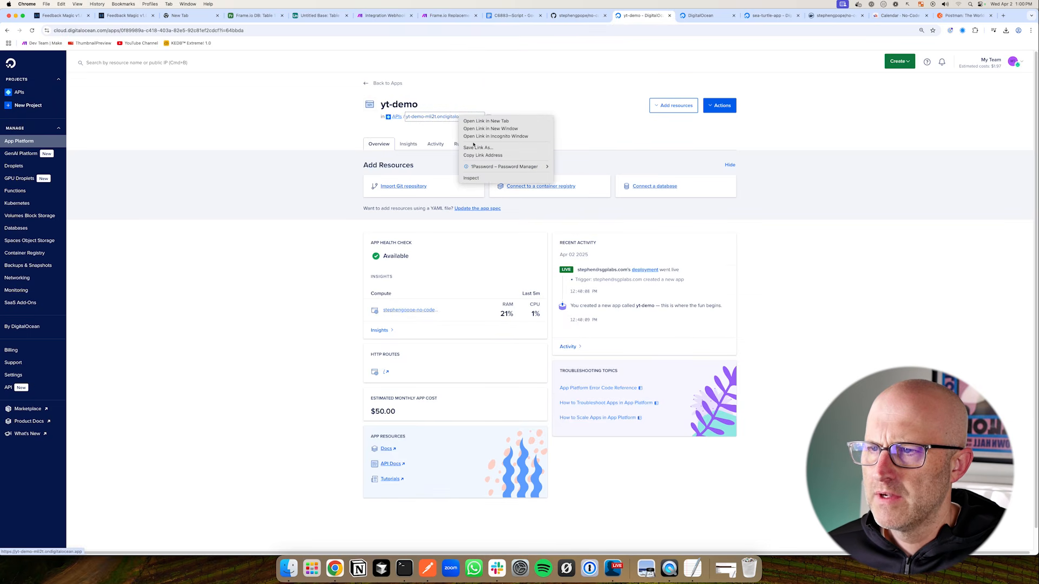
click(480, 155)
click(183, 15)
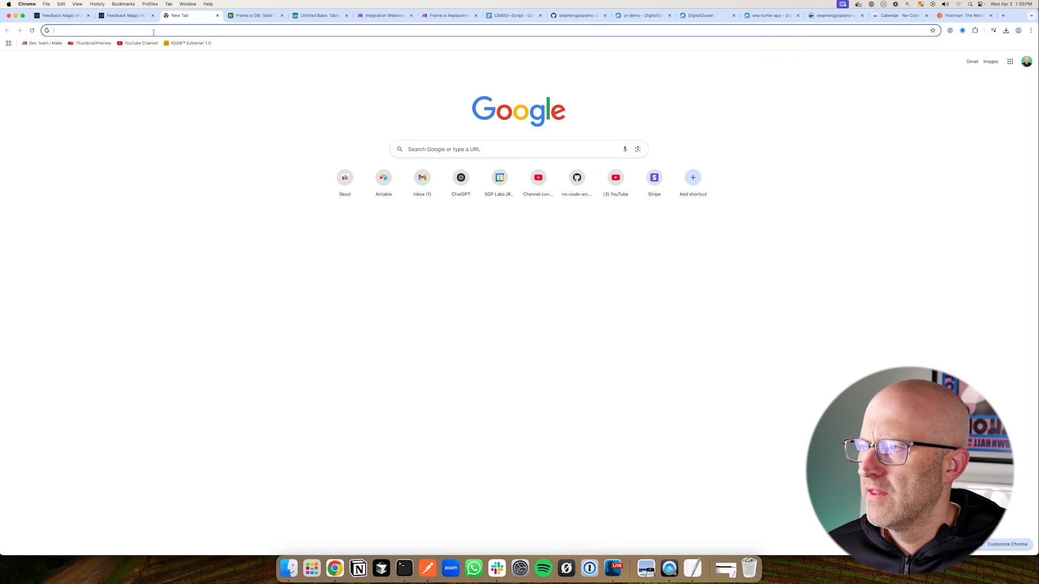
click(148, 33)
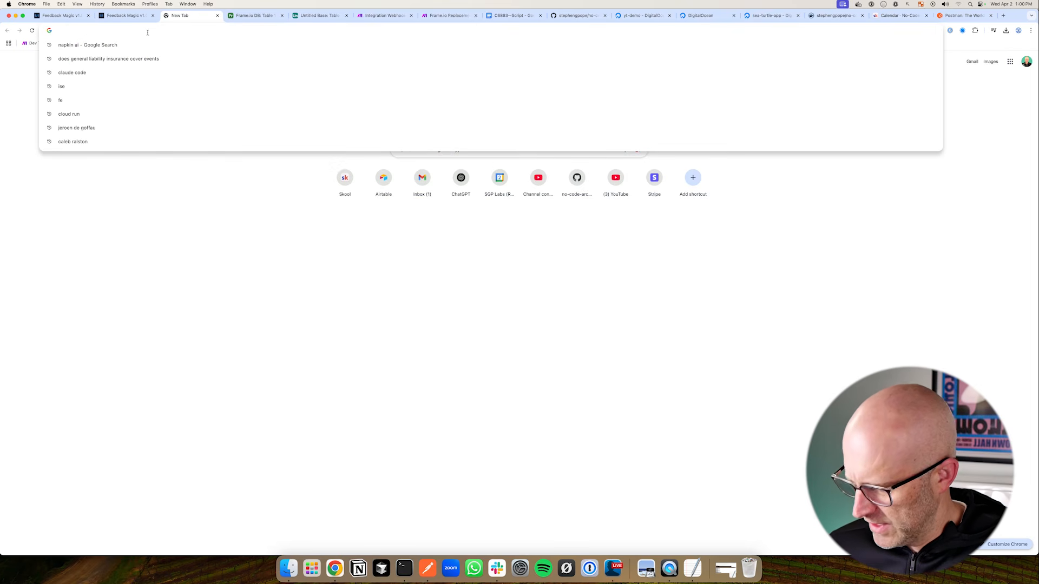
key(super+v)
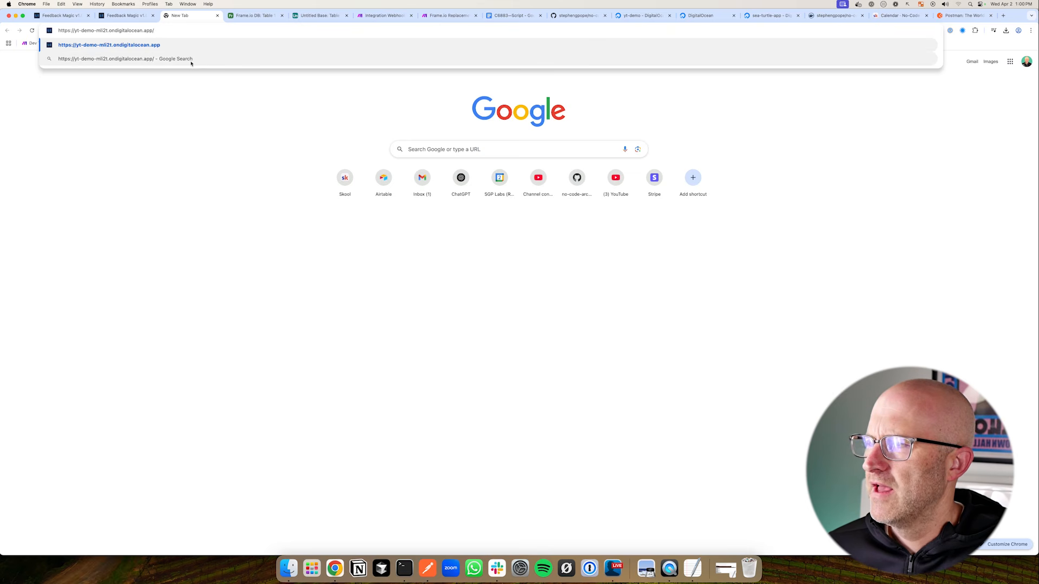
click(304, 16)
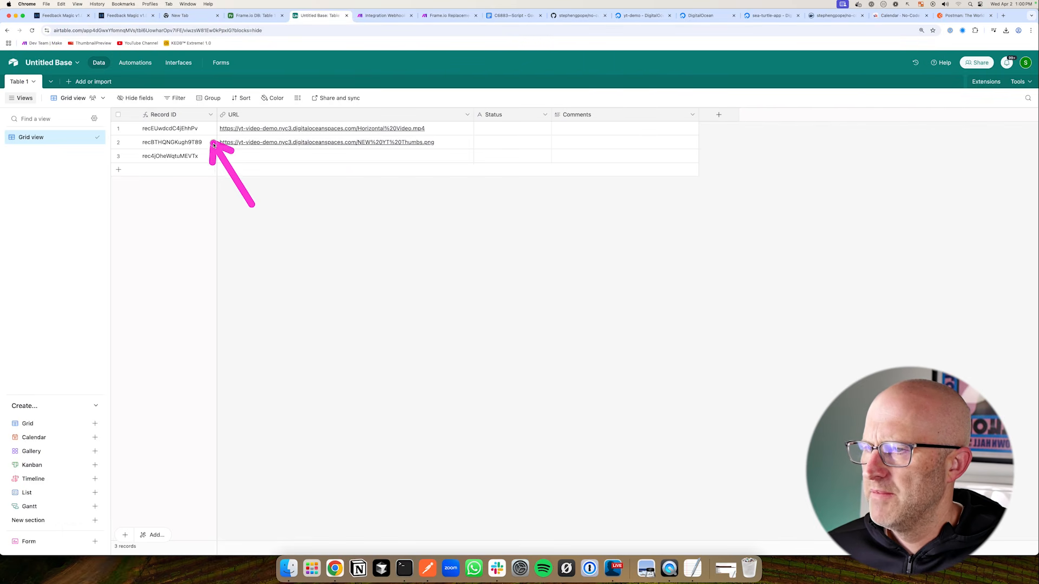
Append ?id= with the first Airtable record's ID and &webhool_url= to the app URL
click(193, 128)
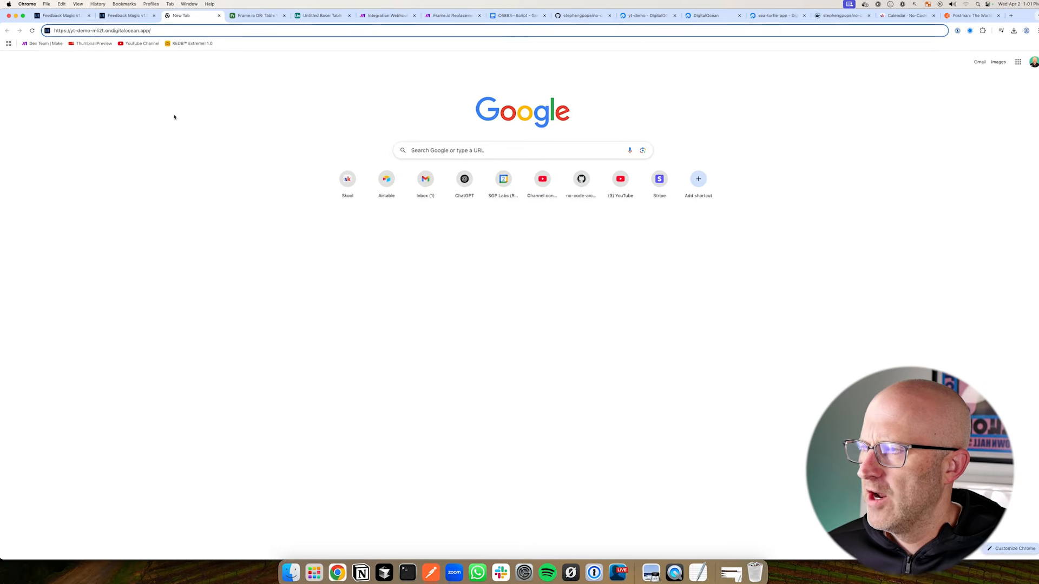
drag(173, 111, 155, 42)
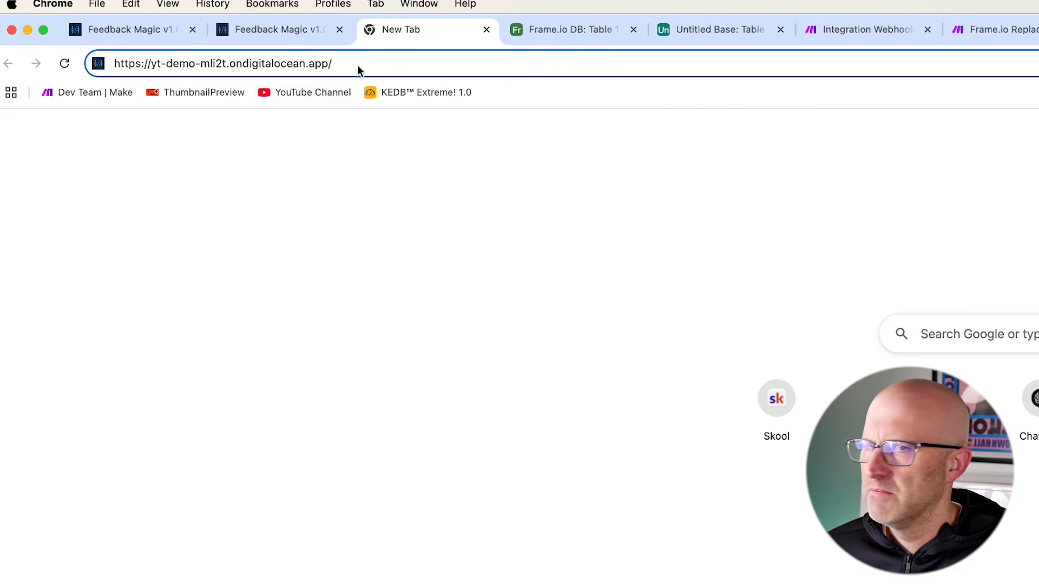
text(?)
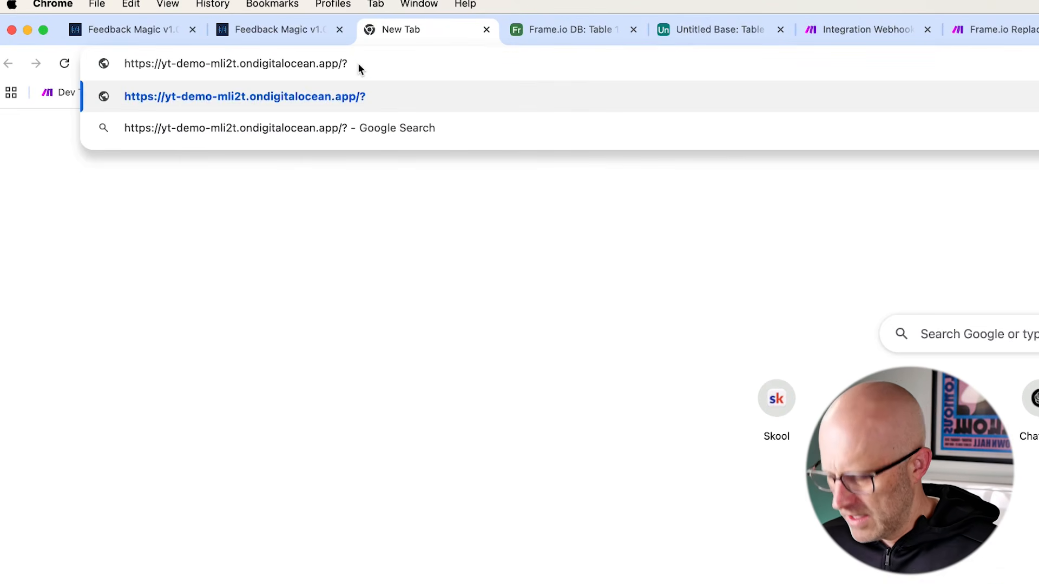
text(id=)
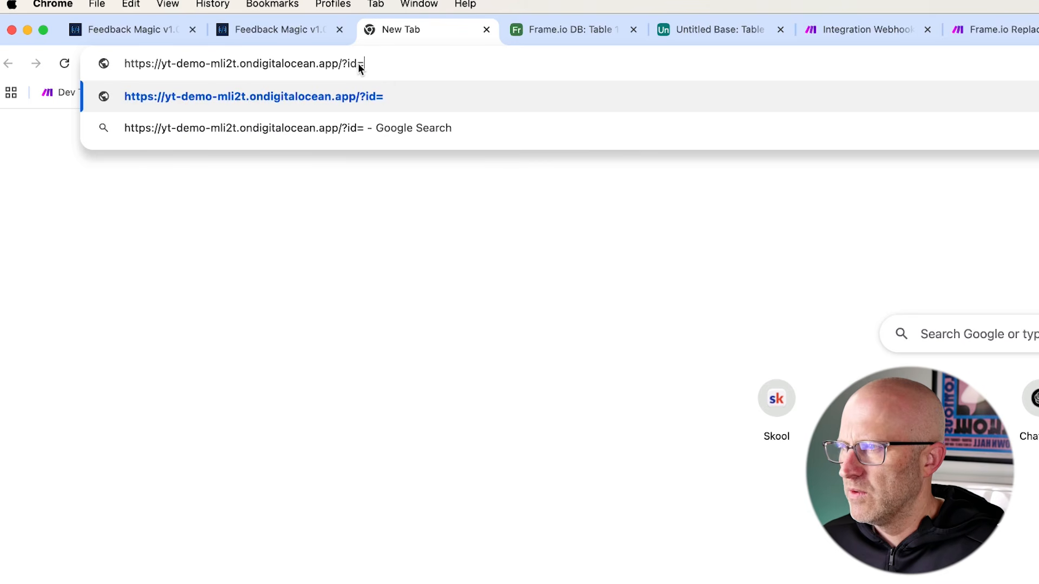
key(super+v)
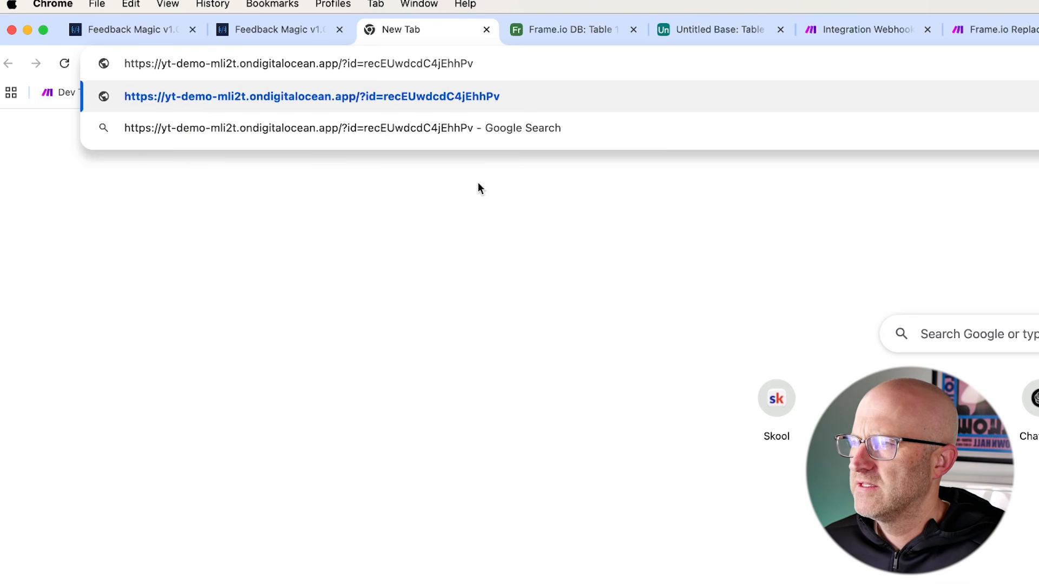
click(698, 30)
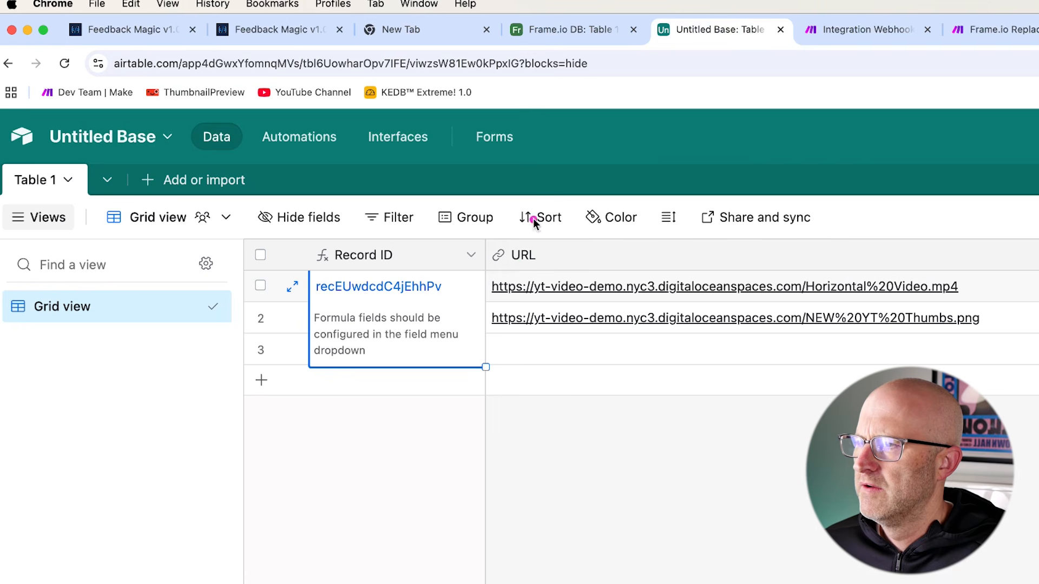
click(458, 29)
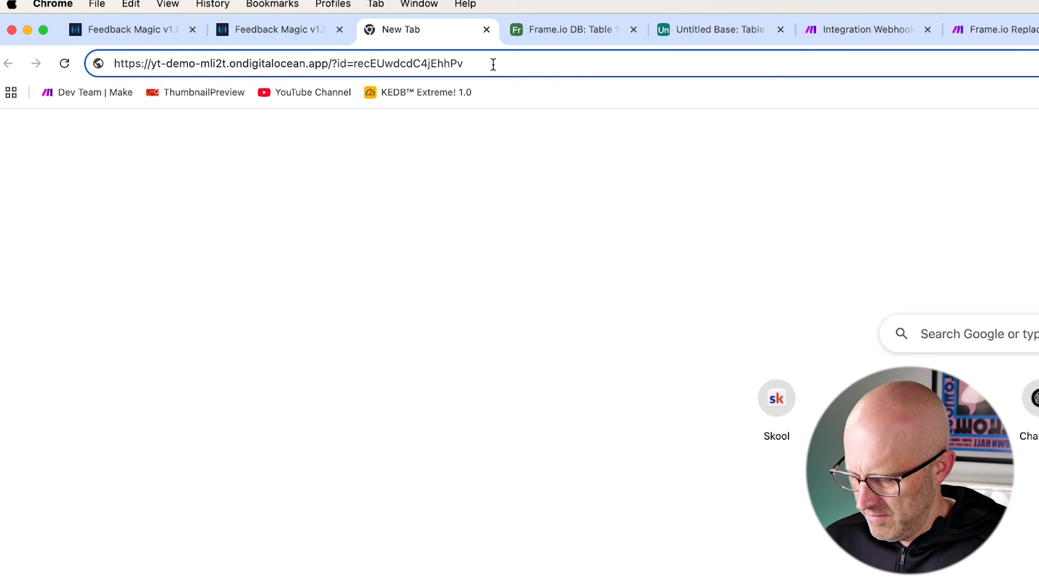
text(&)
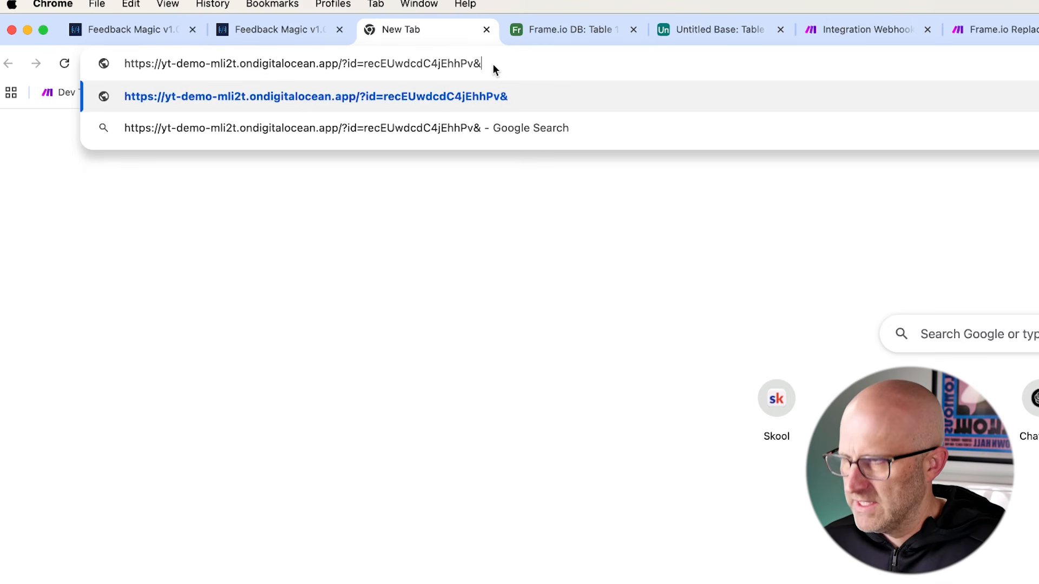
text(webhool)
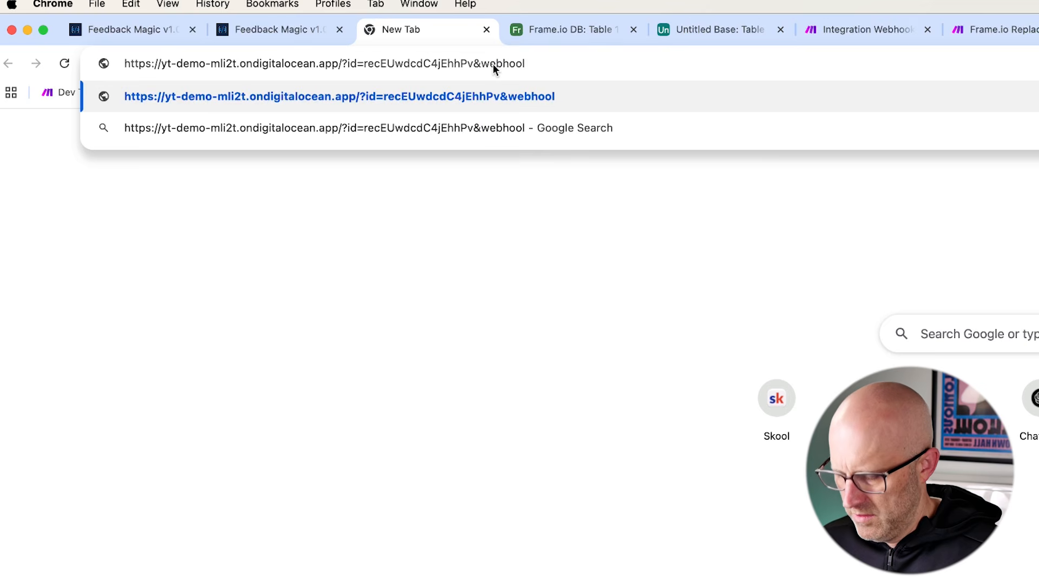
text(_url=)
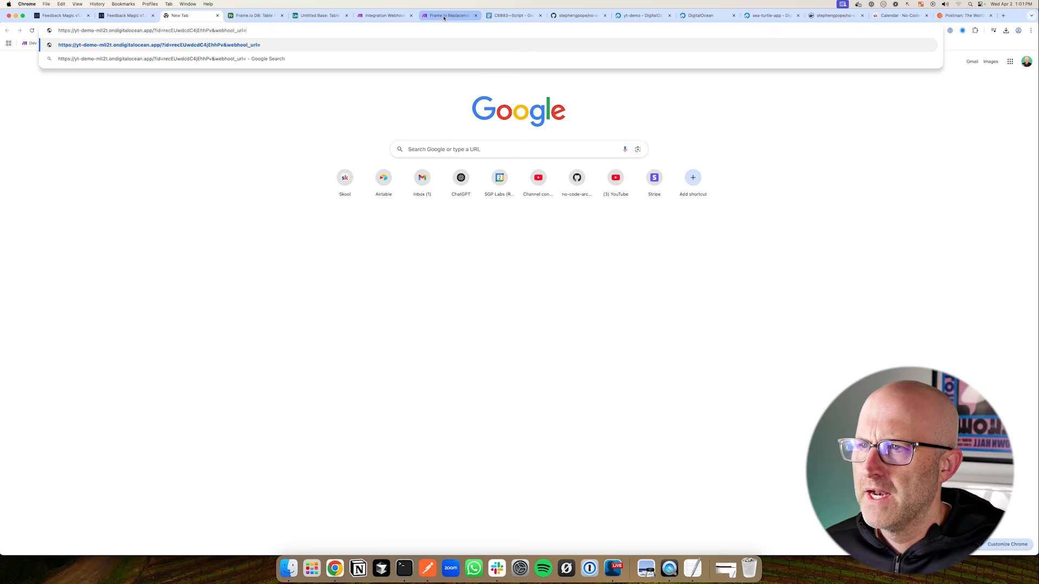
Paste the Make webhook address into the URL and insert the v1/media/feedback path after the domain
click(1003, 34)
click(383, 15)
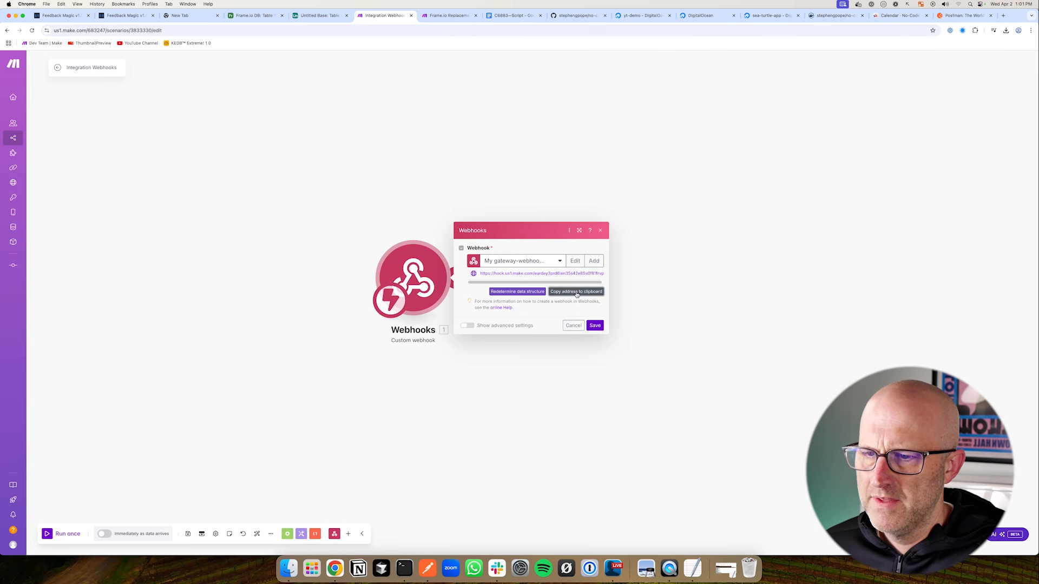
drag(429, 246, 464, 273)
click(187, 16)
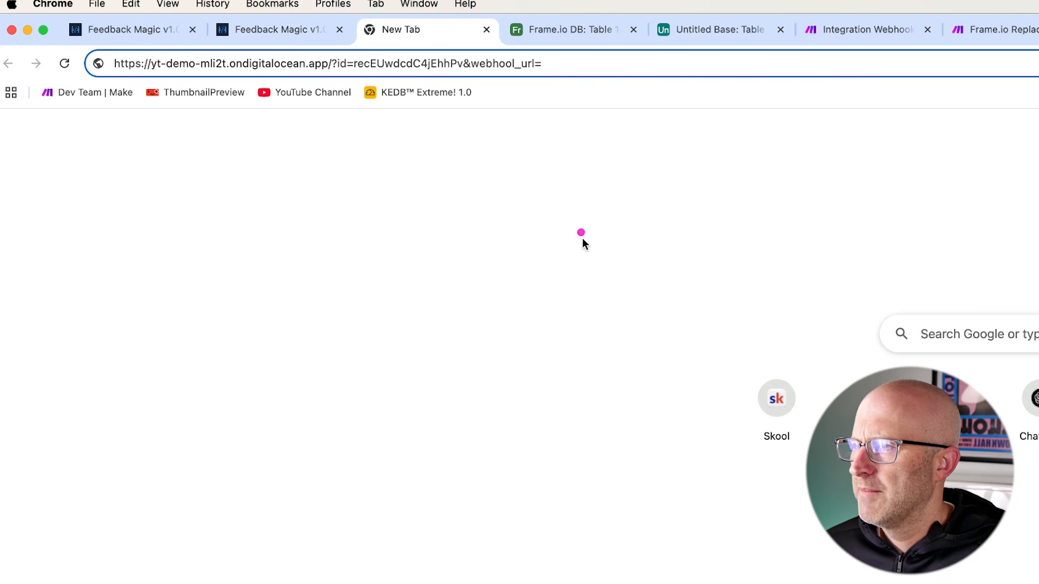
drag(259, 110, 250, 49)
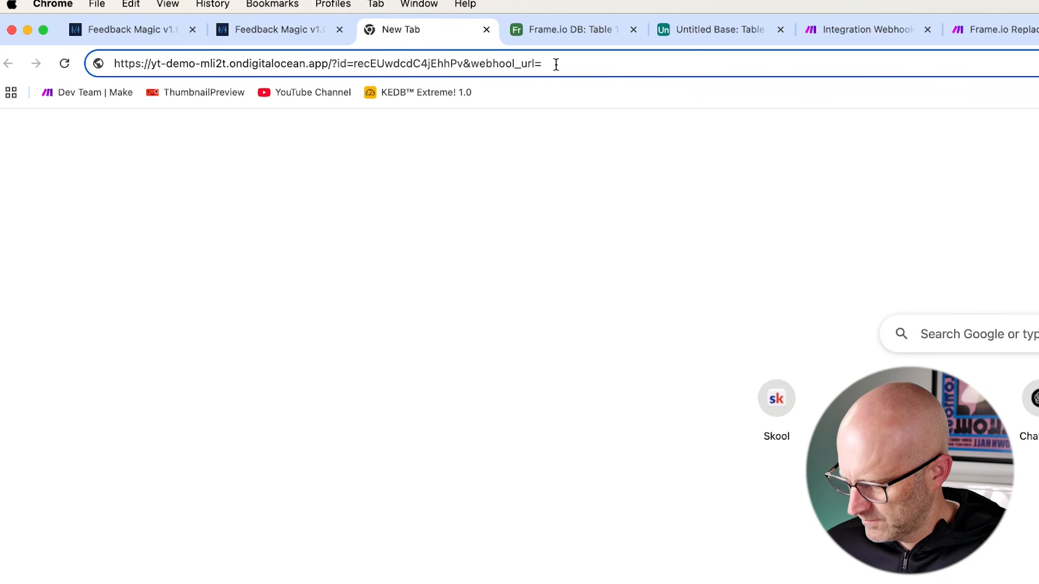
drag(359, 216, 341, 78)
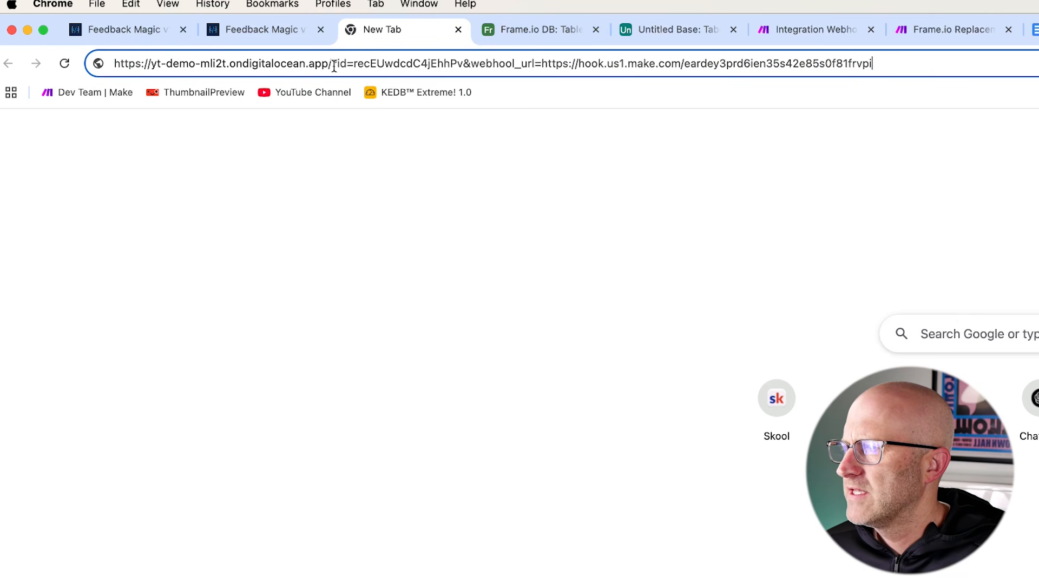
click(332, 64)
text(v1/)
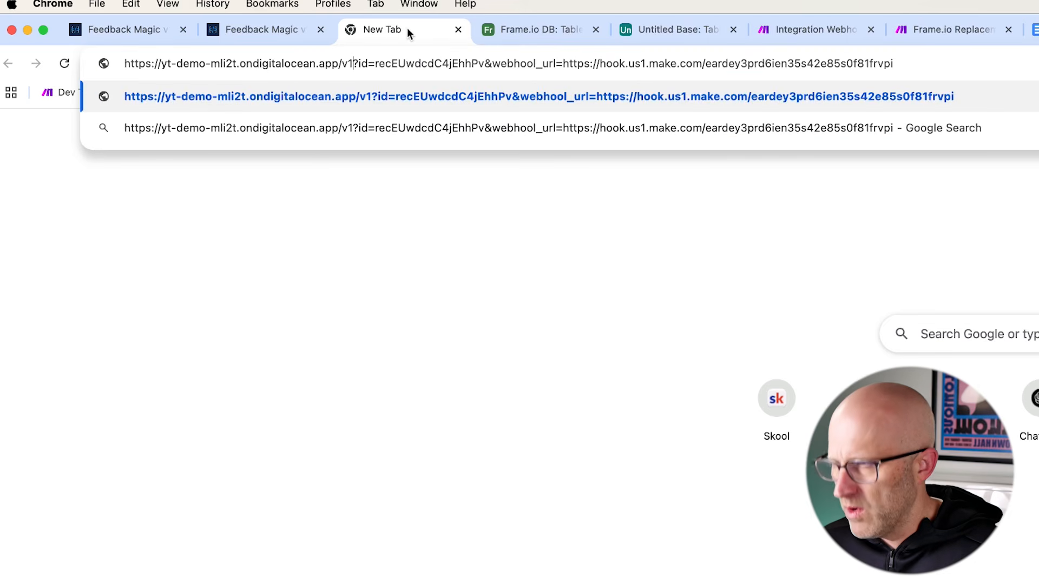
text(media)
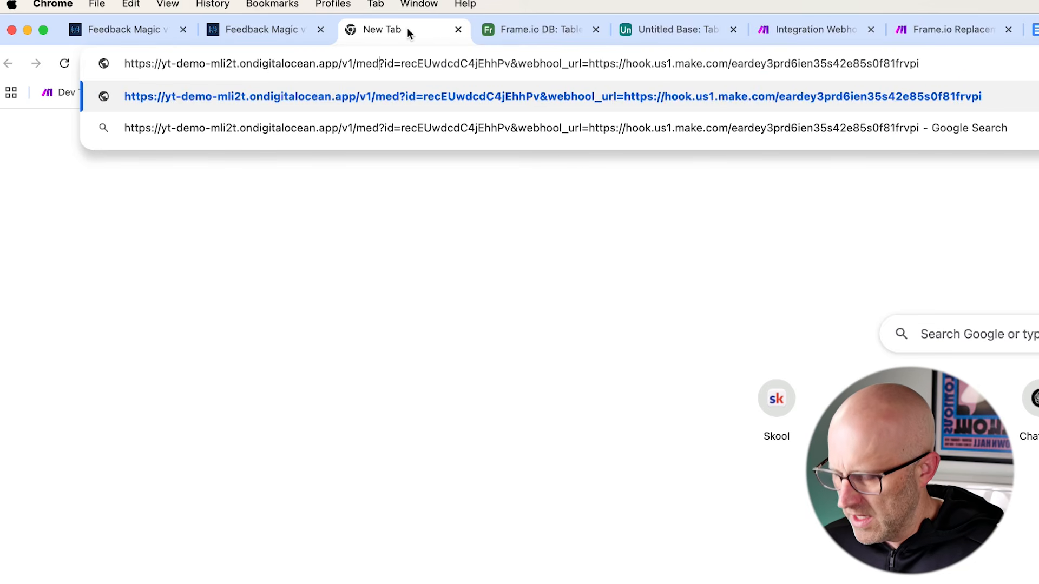
text(/feedbac)
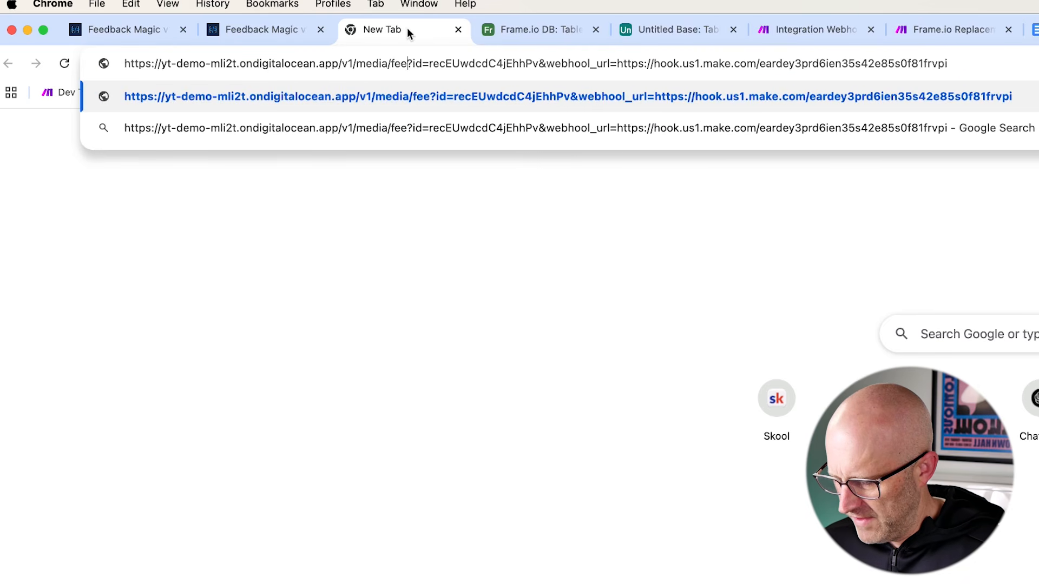
text(k)
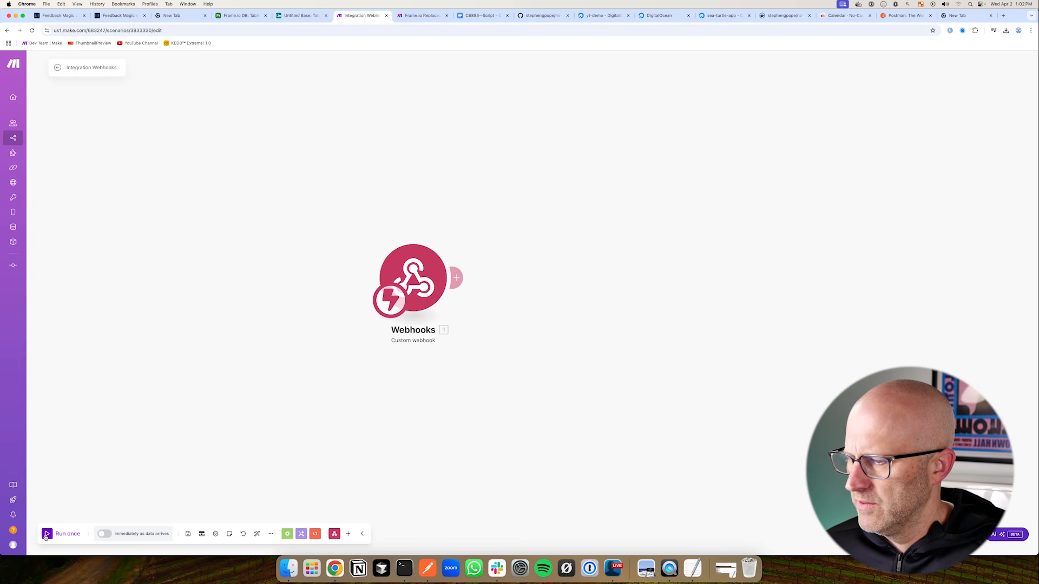
Run the scenario once, fix 'webhool' to 'webhook_url', and load the feedback page
click(46, 534)
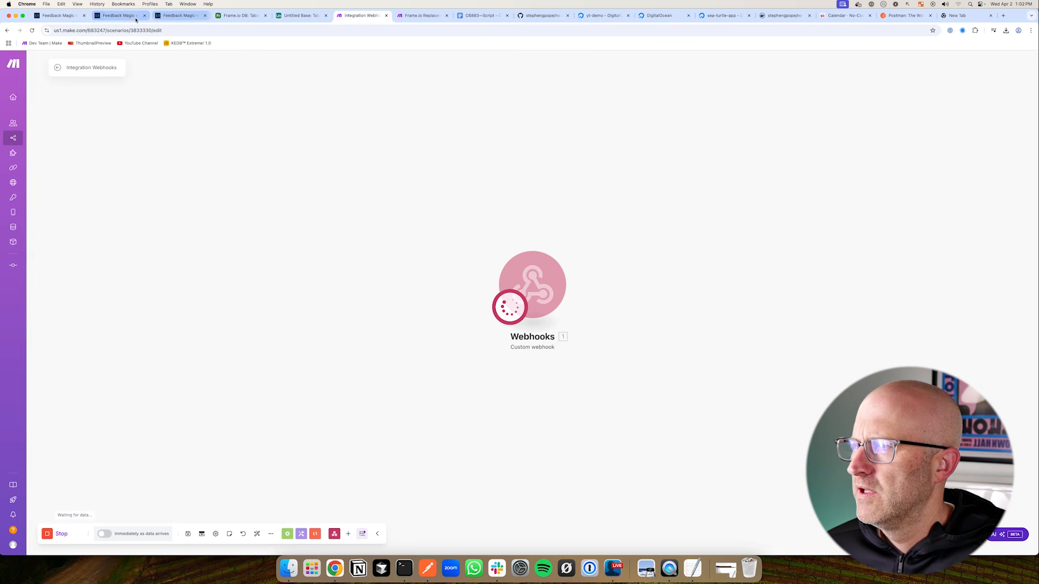
click(154, 17)
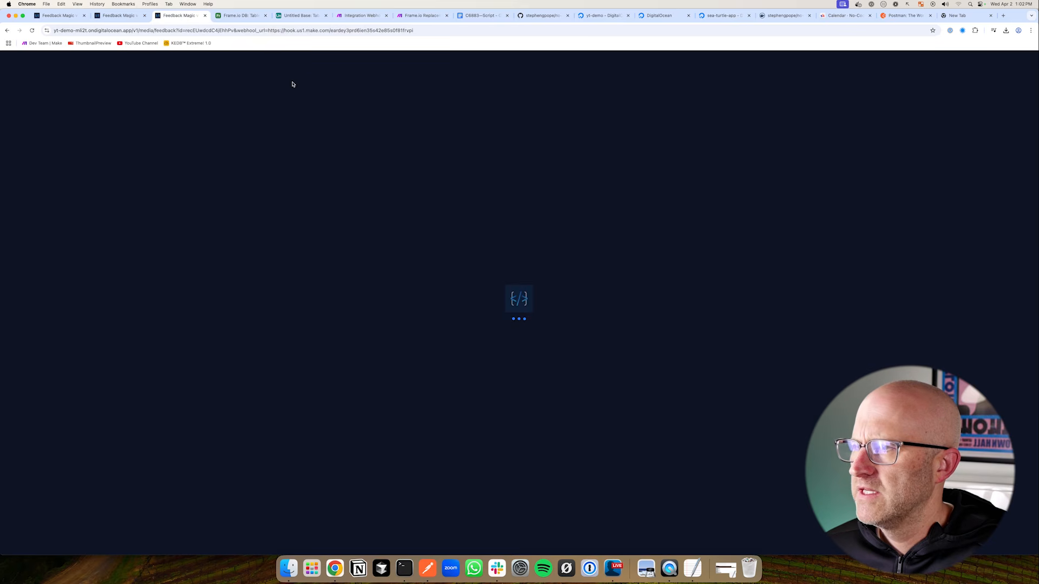
click(258, 30)
click(256, 30)
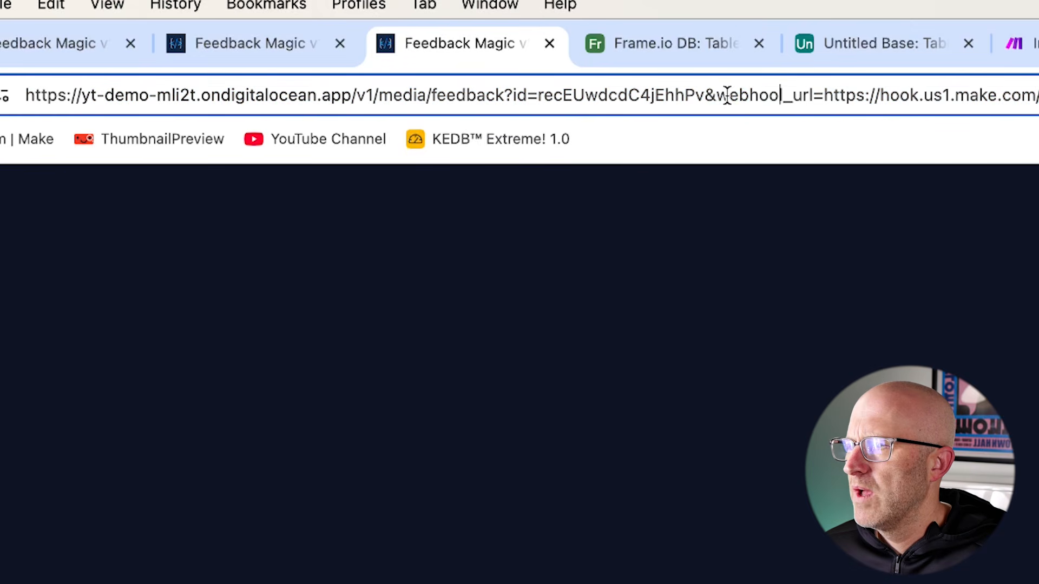
text(k)
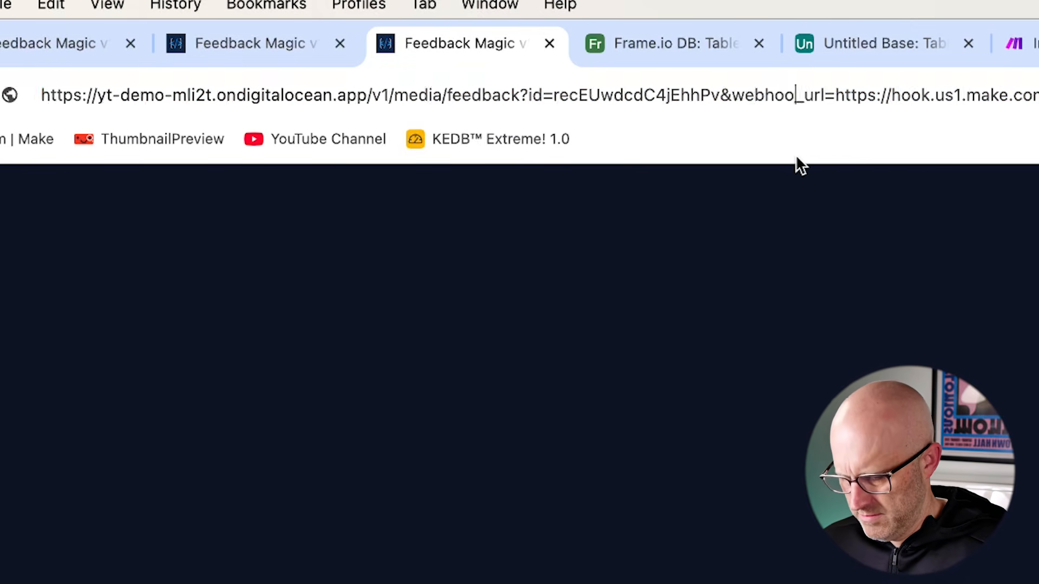
key(Return)
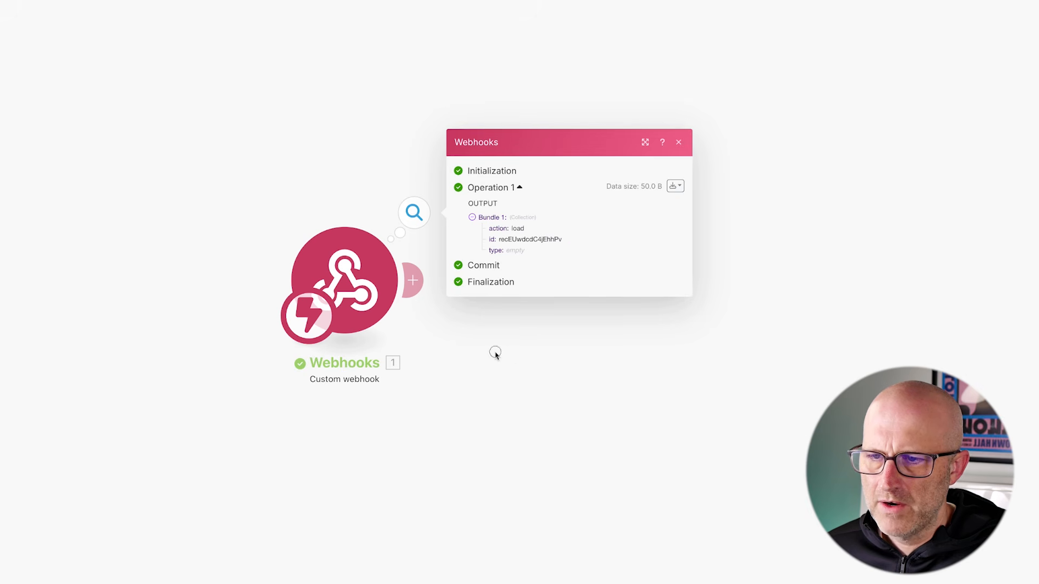
drag(495, 353, 249, 326)
Add a Flow Control Router with two routes after the webhook trigger
click(392, 320)
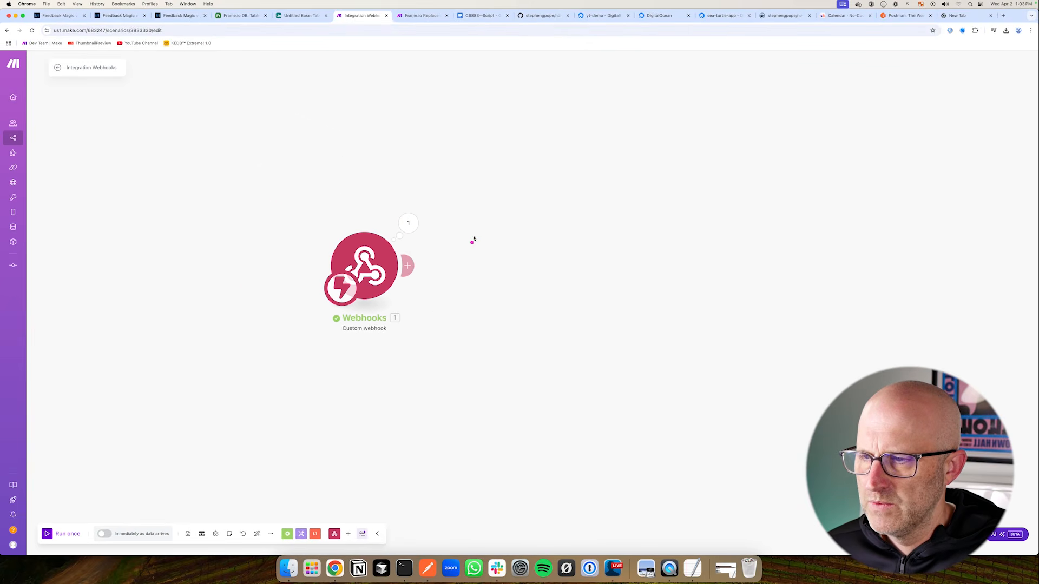
click(408, 266)
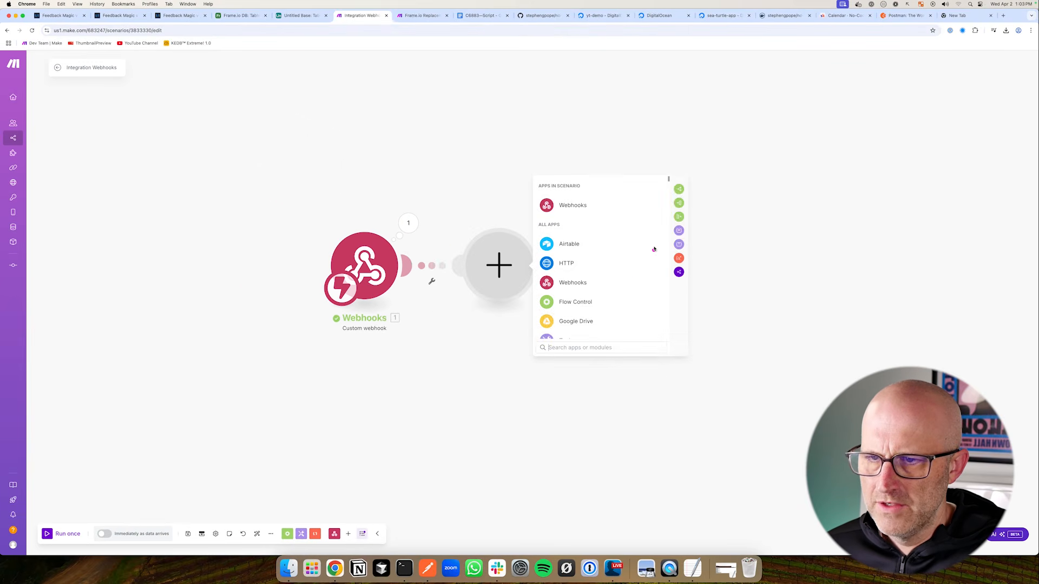
click(595, 302)
click(595, 329)
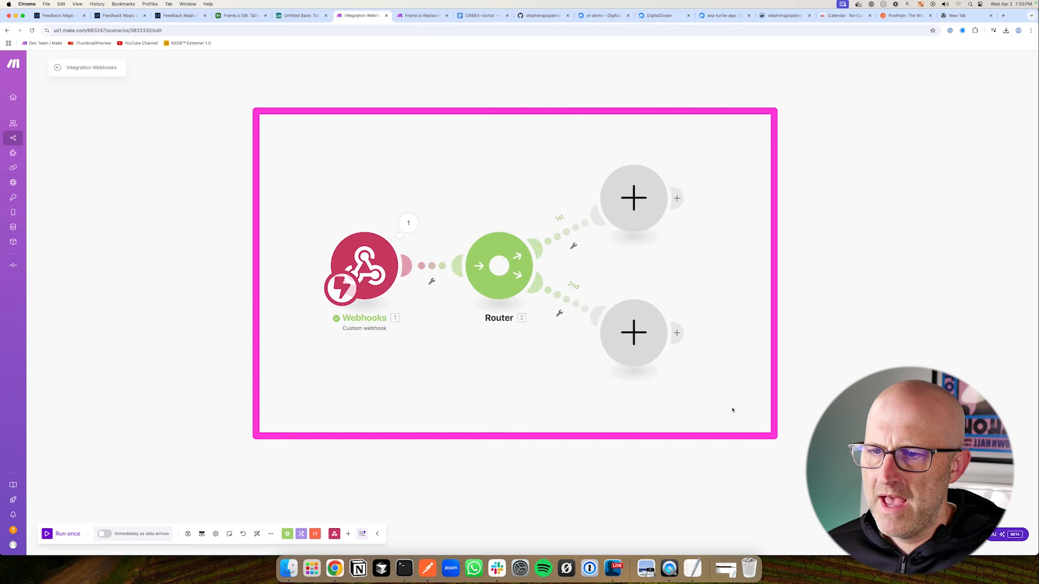
Filter the first route to pass only when the webhook's action equals load
click(166, 20)
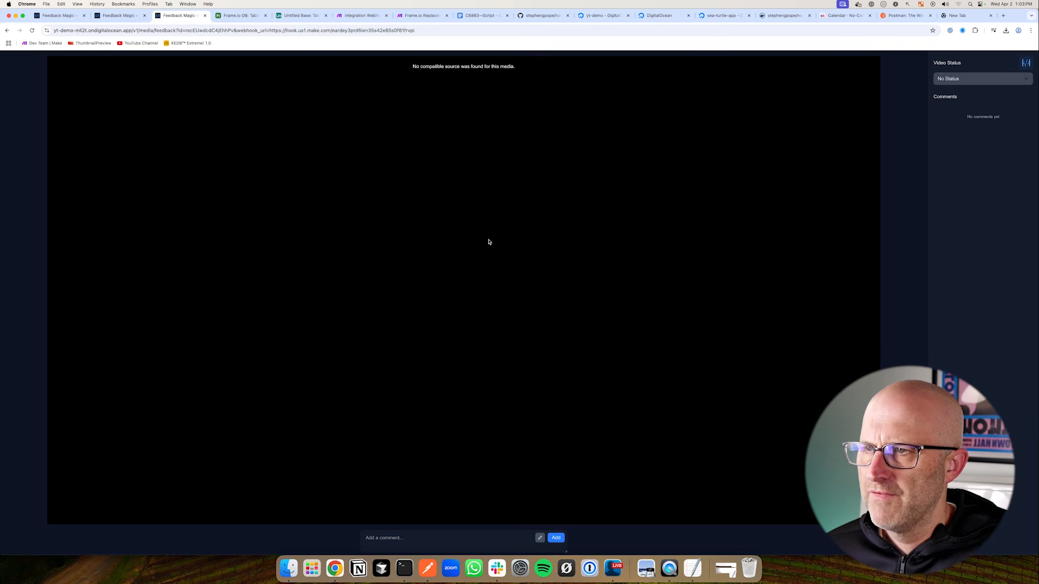
click(362, 15)
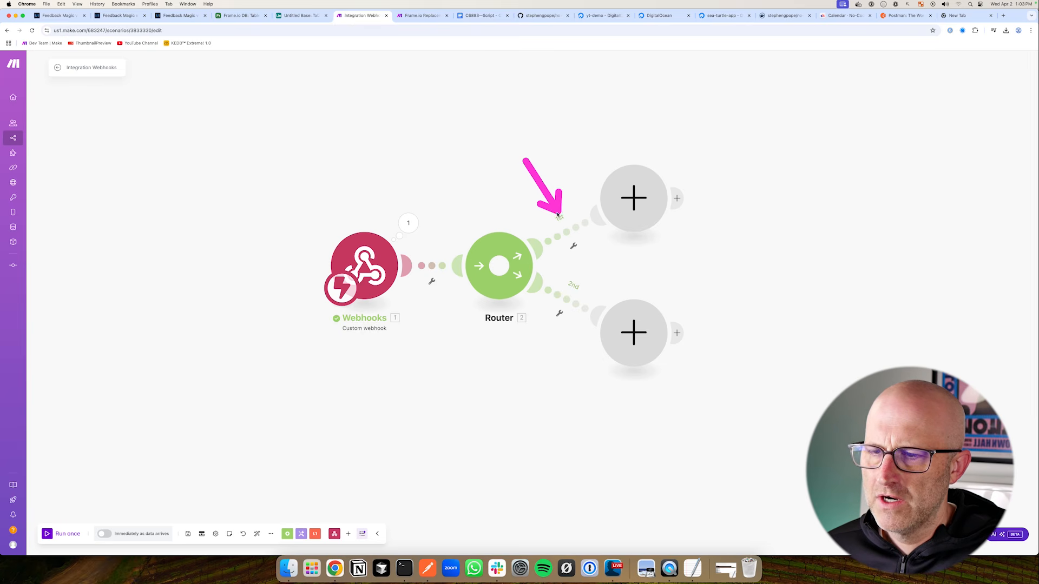
click(567, 232)
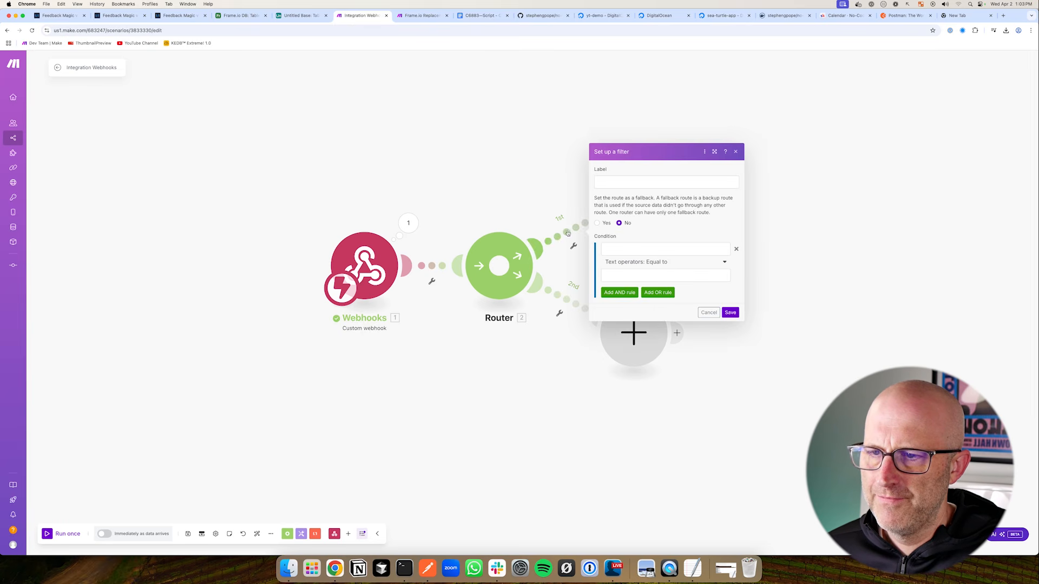
click(632, 251)
click(751, 263)
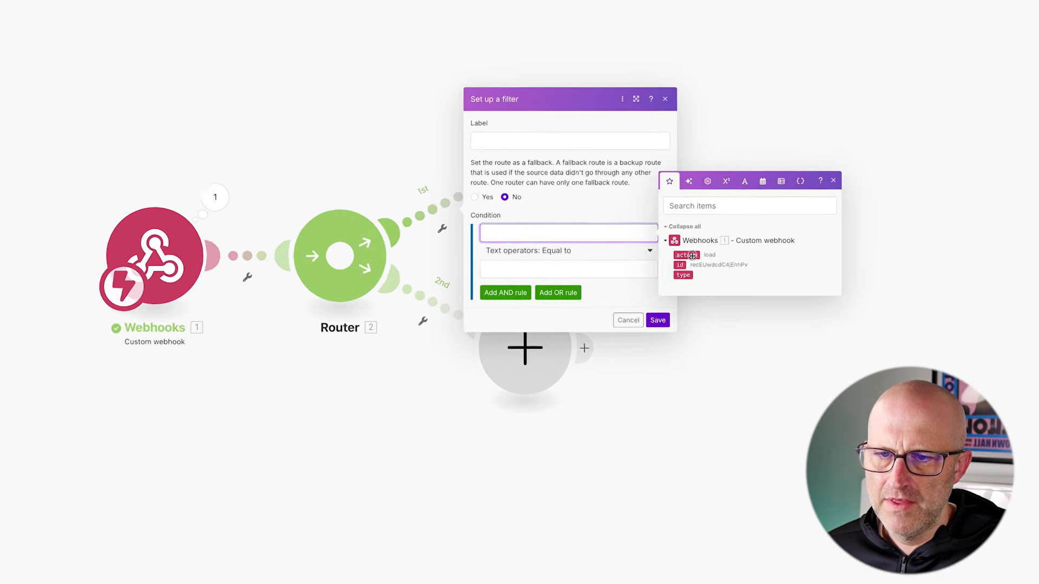
click(536, 268)
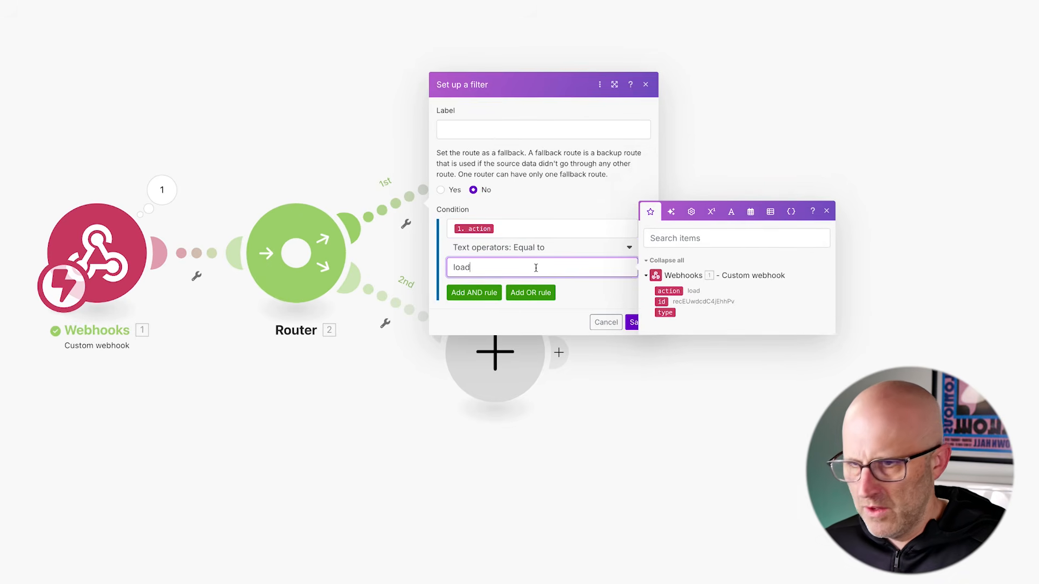
click(633, 323)
Add an Airtable Get a Record module to the first route
click(498, 157)
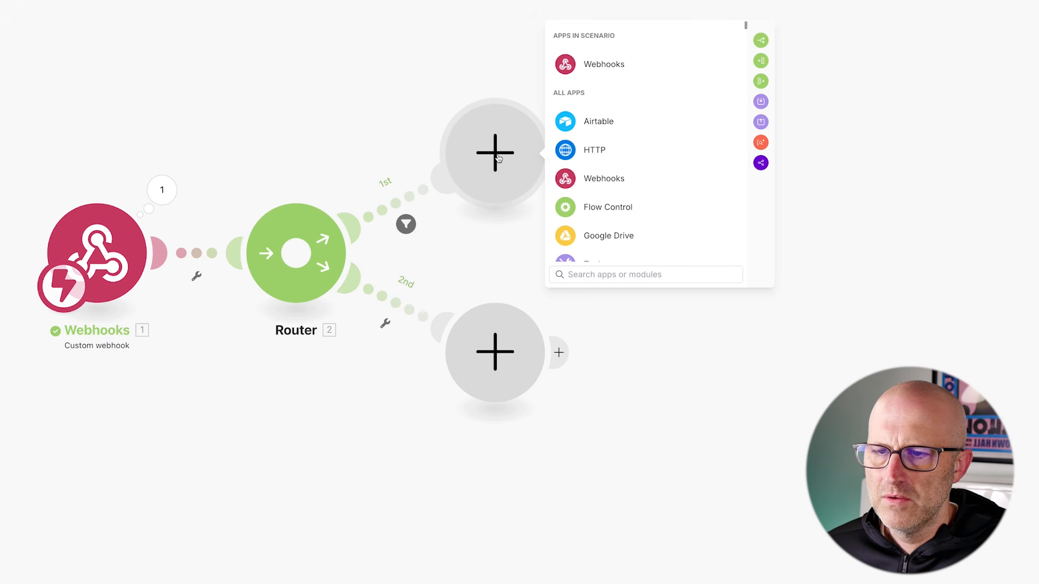
click(600, 121)
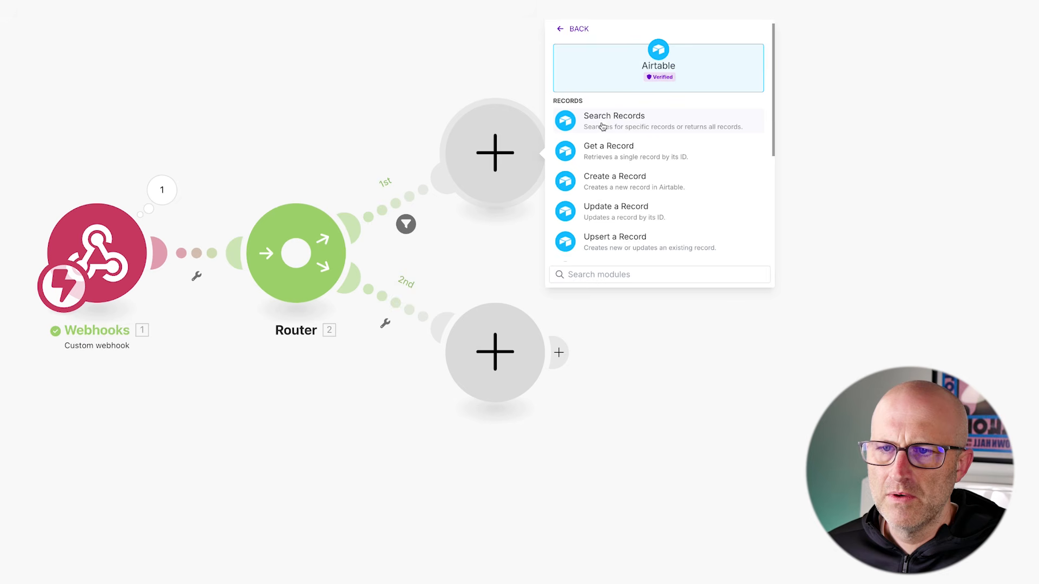
click(622, 152)
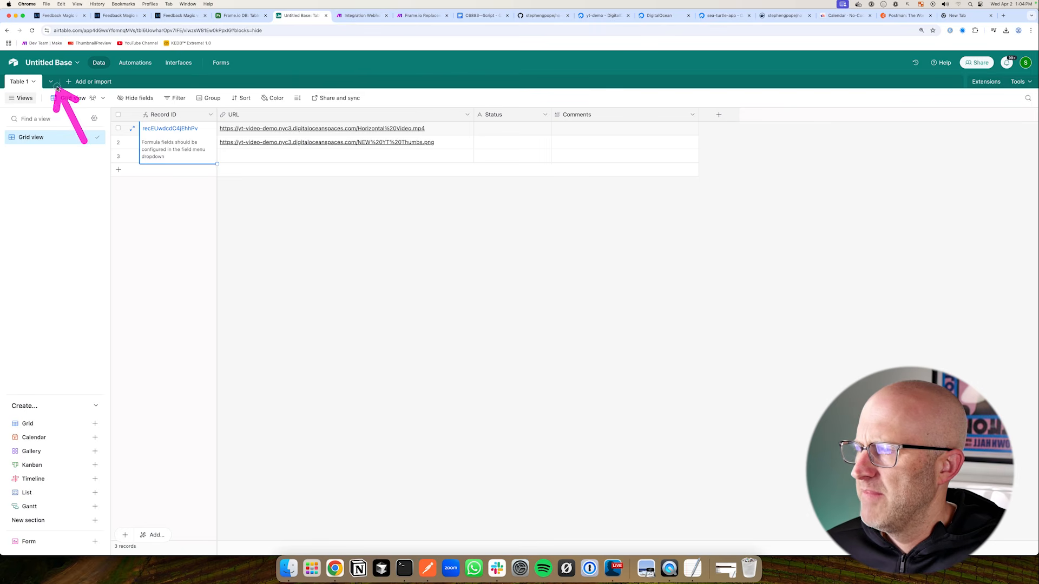
Rename the Airtable Untitled Base to YT Feedback Demo
click(55, 63)
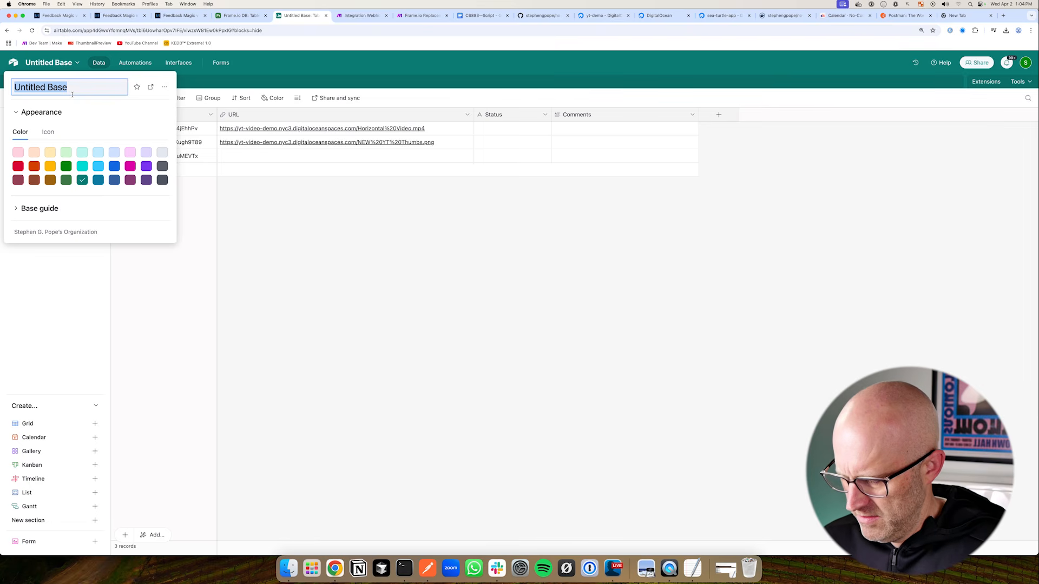
text(Y)
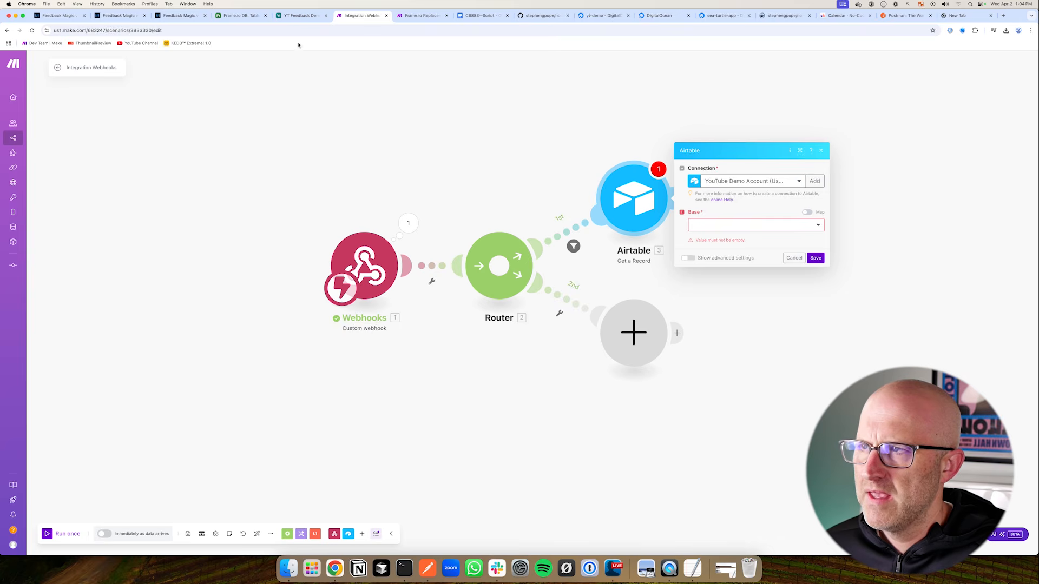
Point Get a Record at base YT Feedback Demo, Table 1, with Record ID mapped from the webhook's id
click(295, 17)
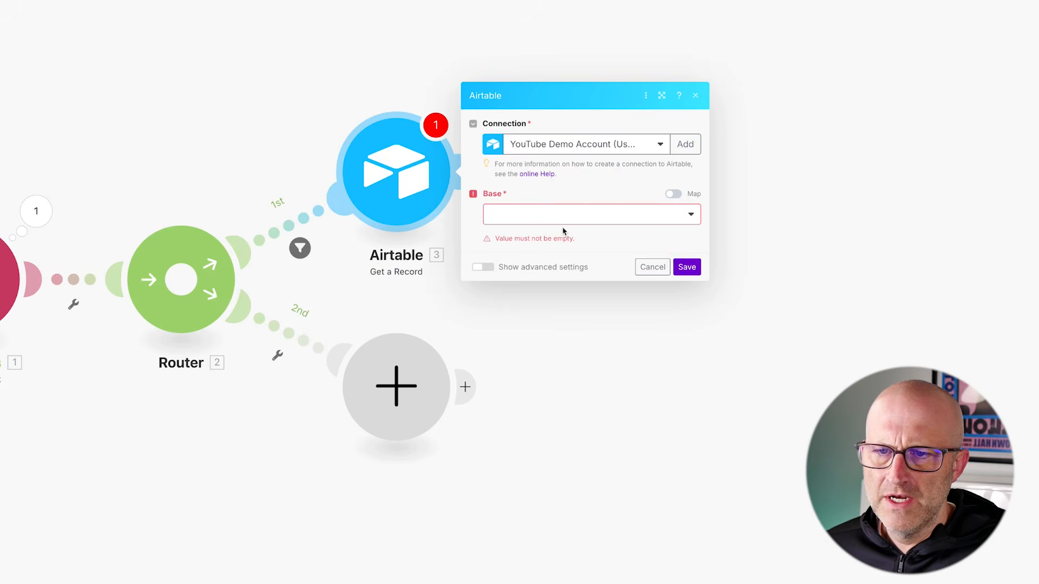
click(559, 217)
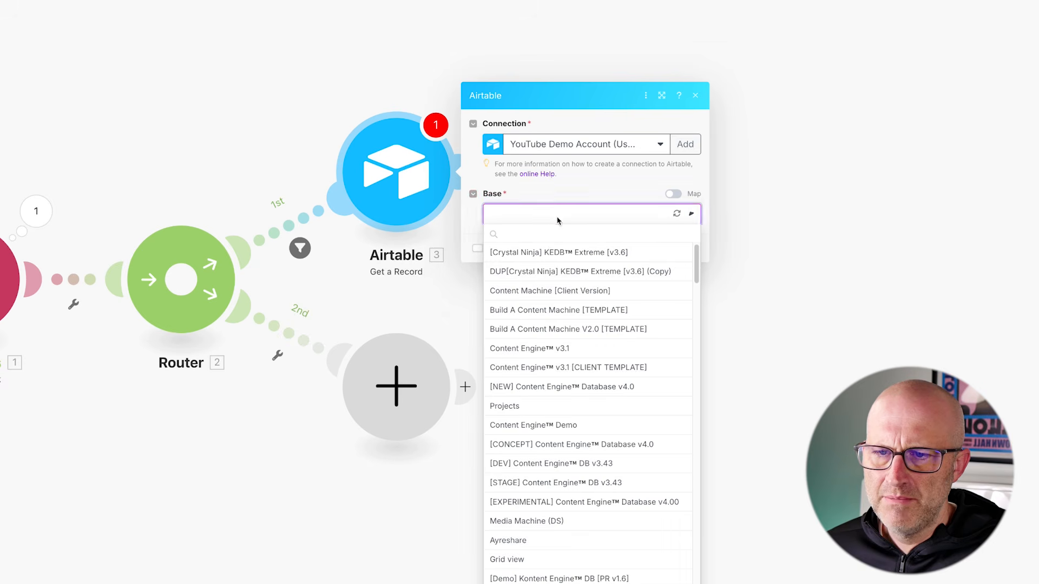
click(678, 215)
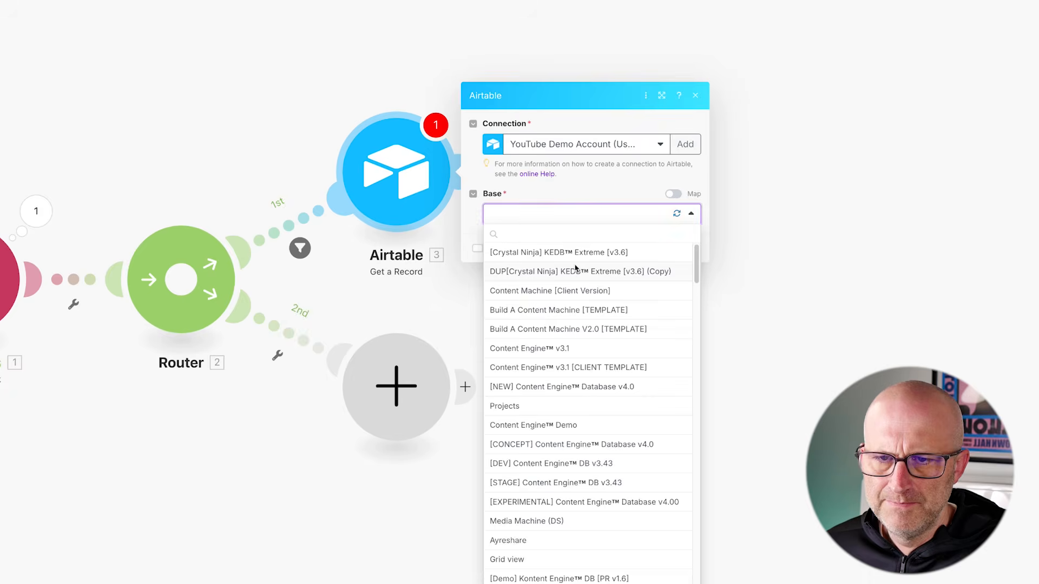
text(yt)
click(523, 367)
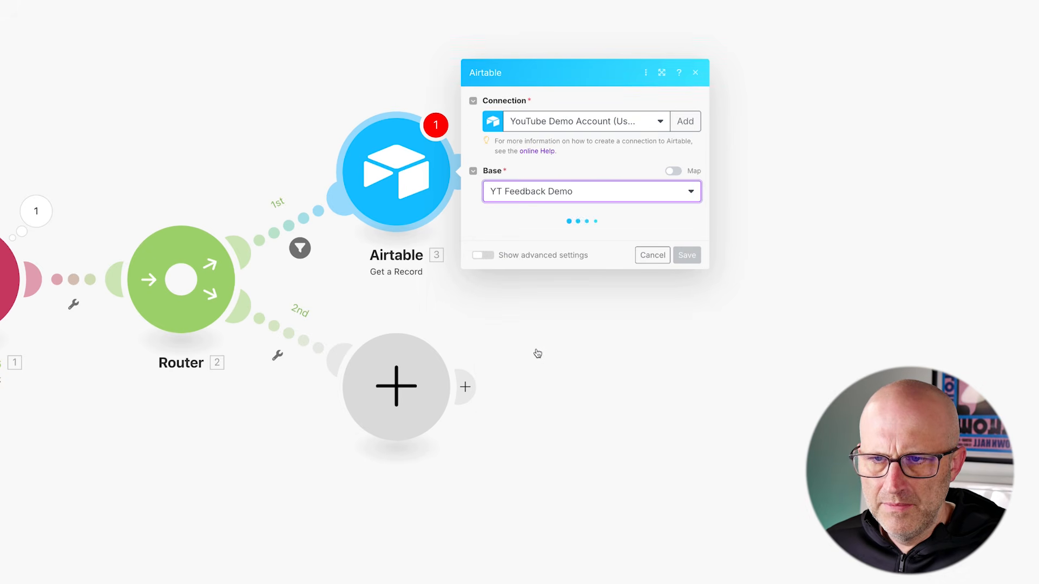
click(529, 238)
click(521, 255)
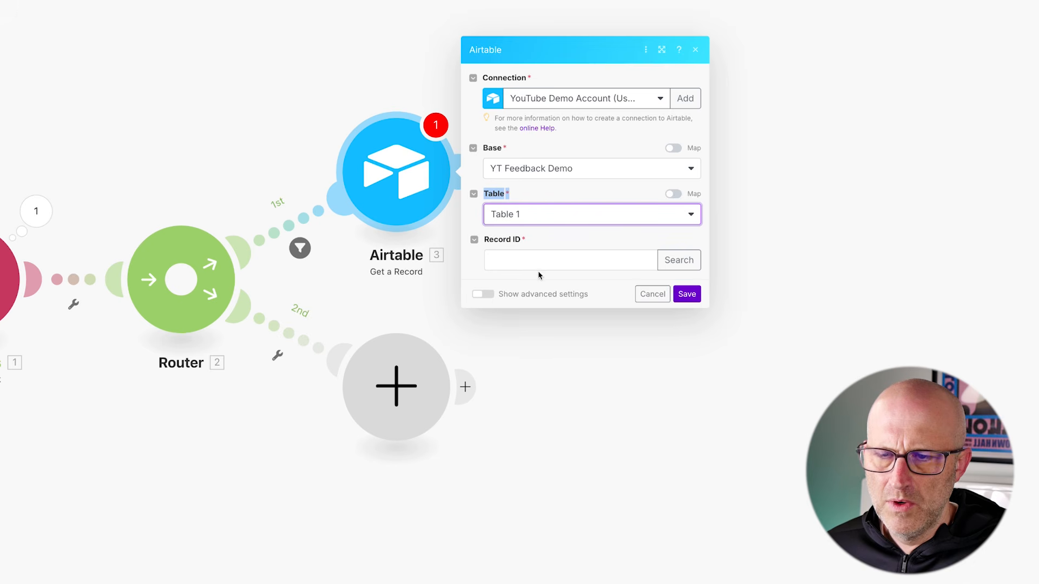
click(517, 260)
drag(570, 275, 659, 296)
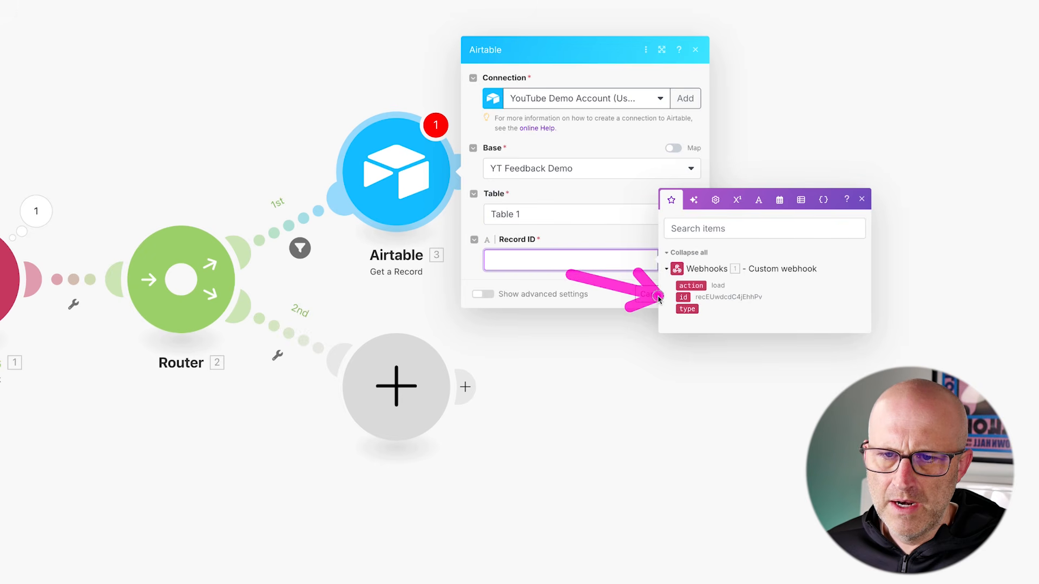
click(683, 297)
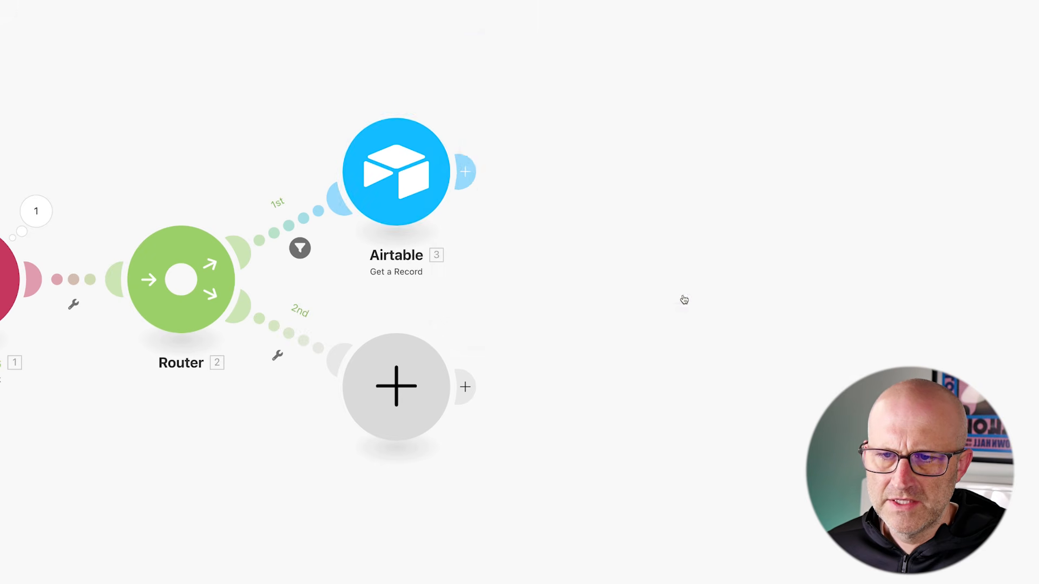
drag(343, 171, 317, 233)
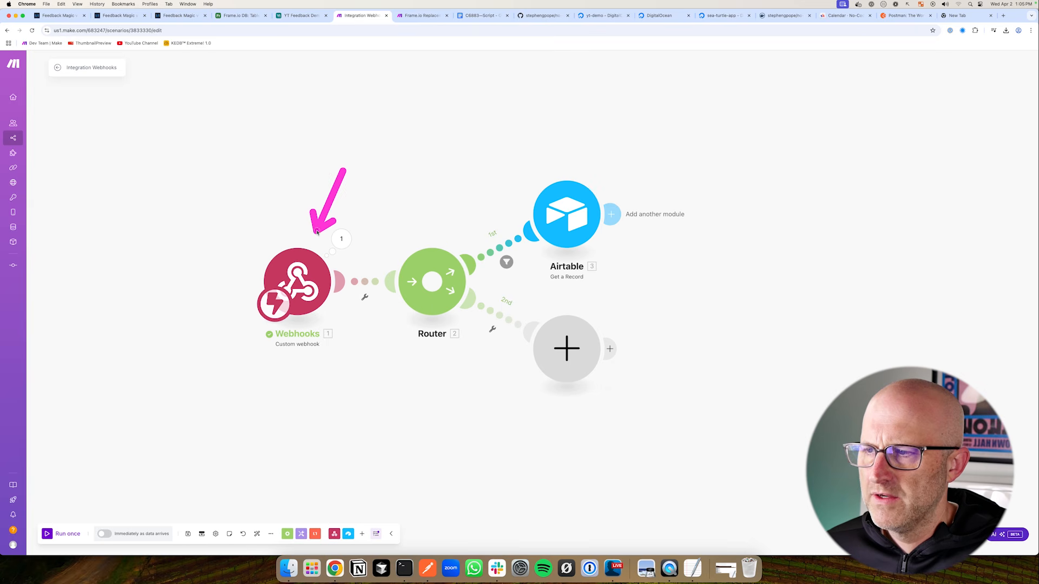
click(179, 15)
mouse_move(476, 203)
mouse_down()
mouse_move(466, 279)
mouse_move(507, 271)
mouse_up()
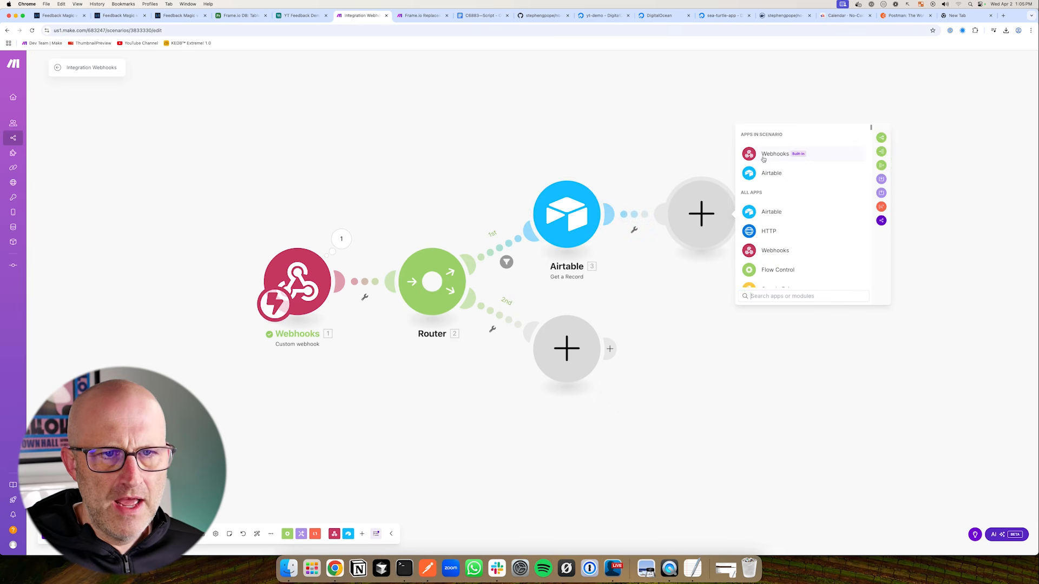
Add a Webhook response module after Airtable and paste a JSON response body
click(766, 156)
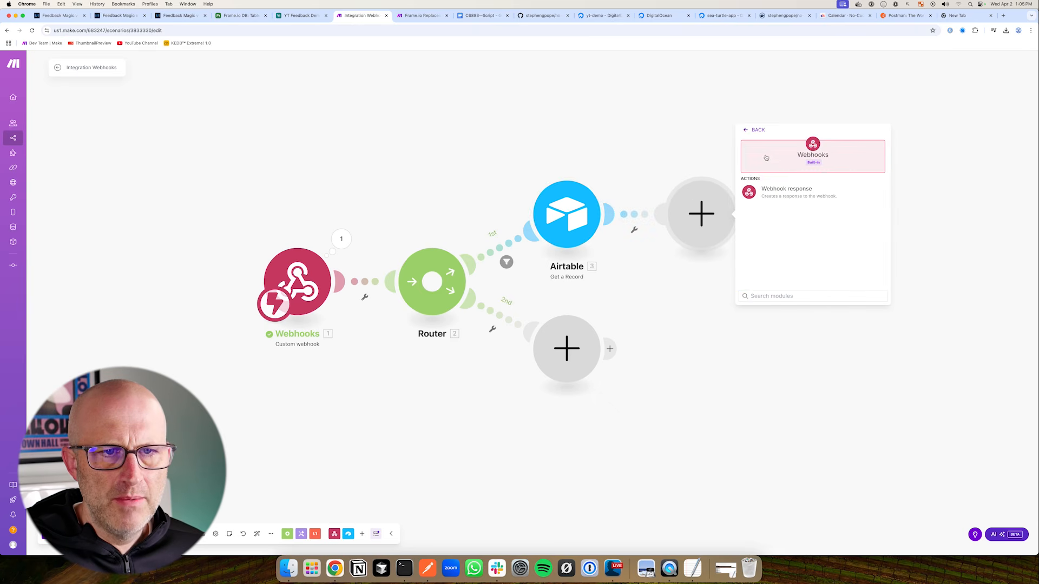
click(807, 199)
drag(820, 157, 785, 189)
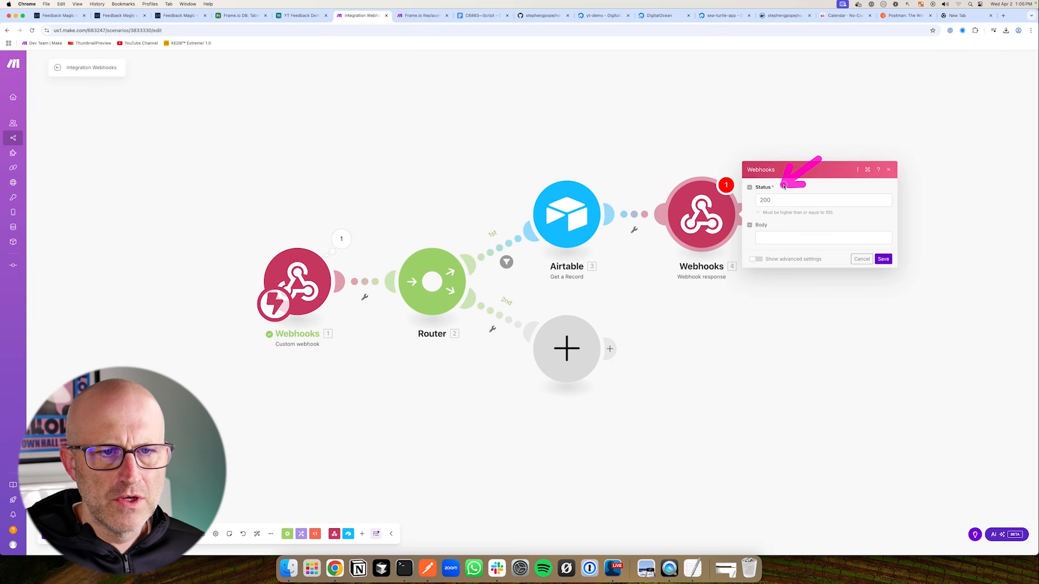
click(774, 238)
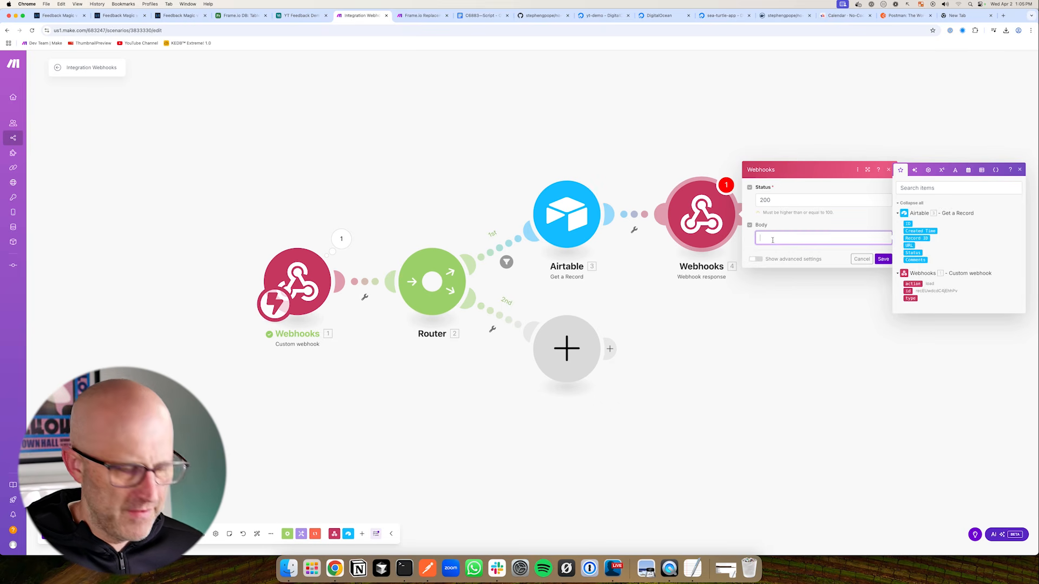
text({ "video_url": "5.`Video URL`", "status": "5.Status", "comments": toString( 20.data ) })
drag(656, 308, 478, 309)
drag(618, 197, 603, 237)
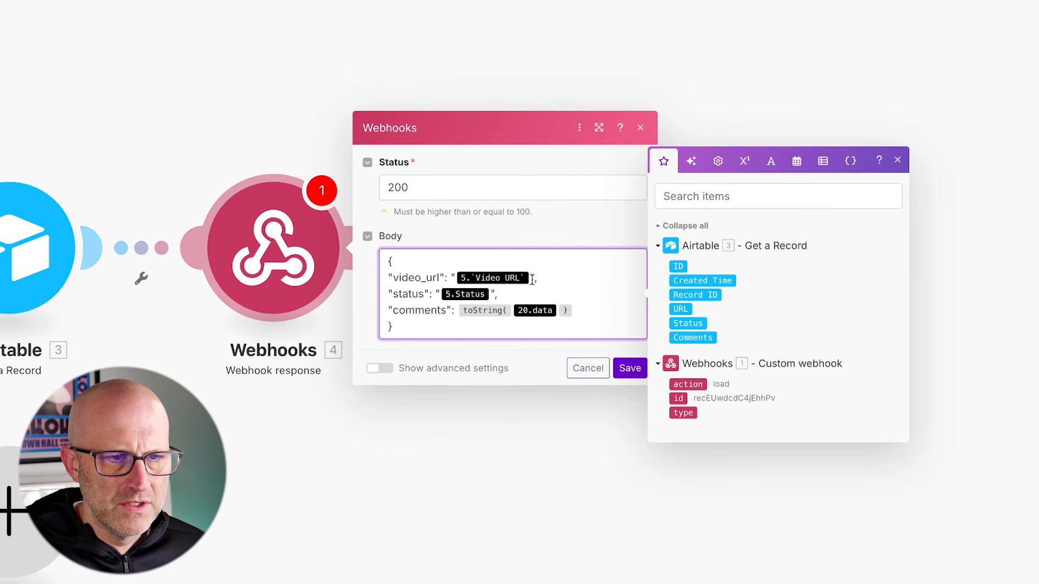
Replace the old body mappings with the record's URL, Status and Comments, and save the response
key(BackSpace)
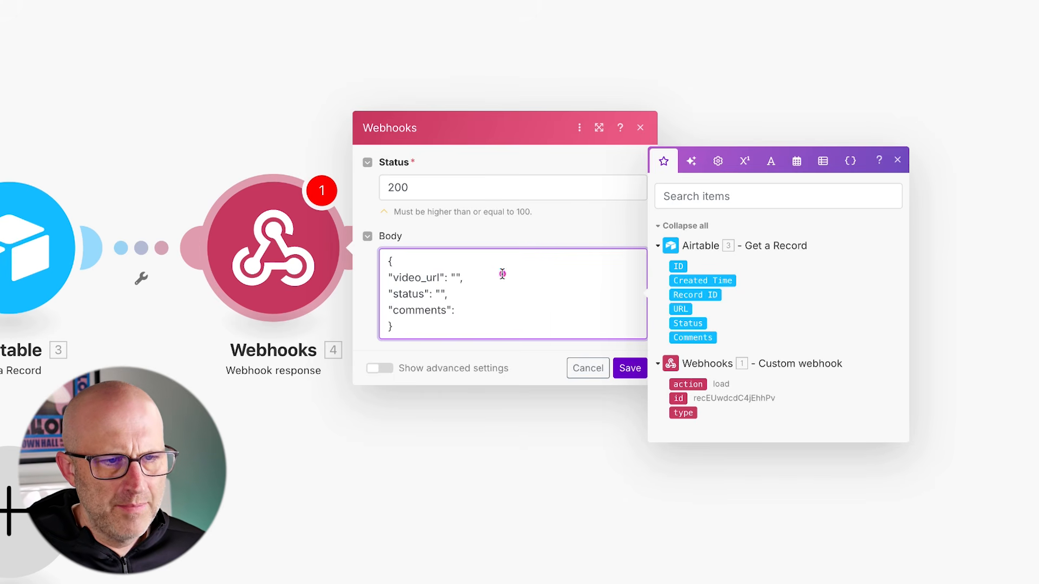
drag(455, 187, 393, 264)
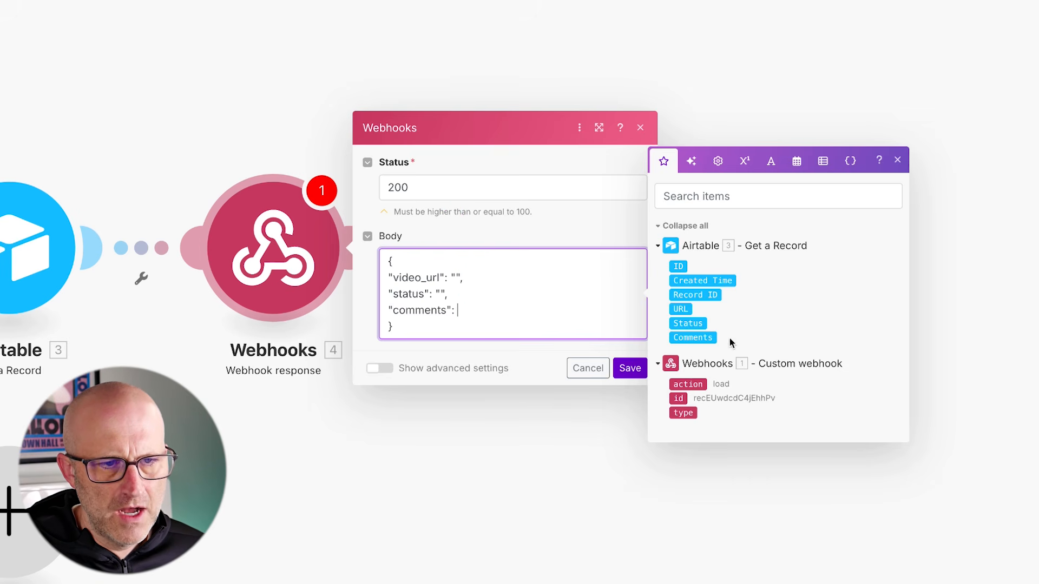
click(694, 338)
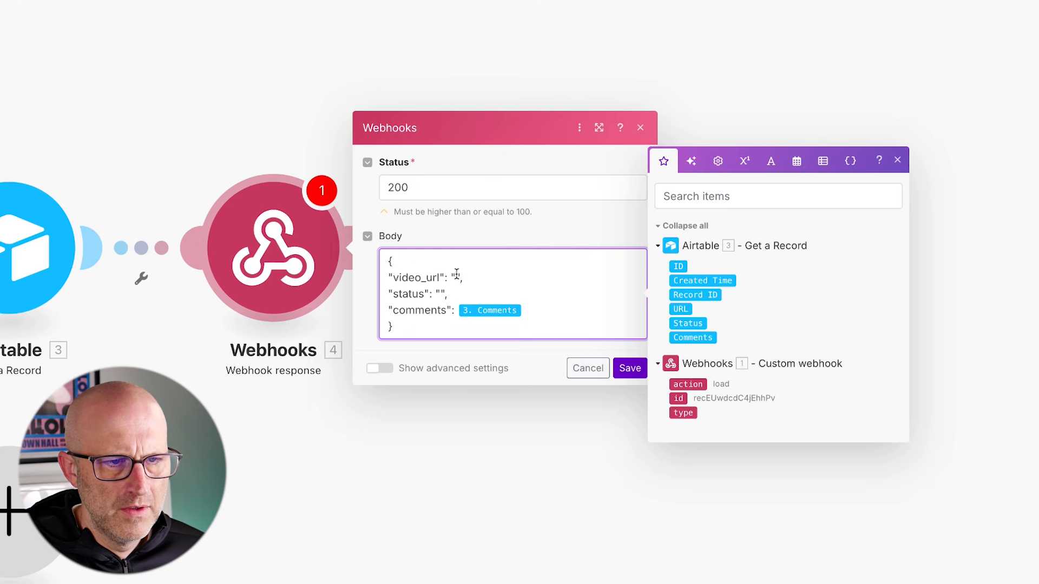
click(680, 309)
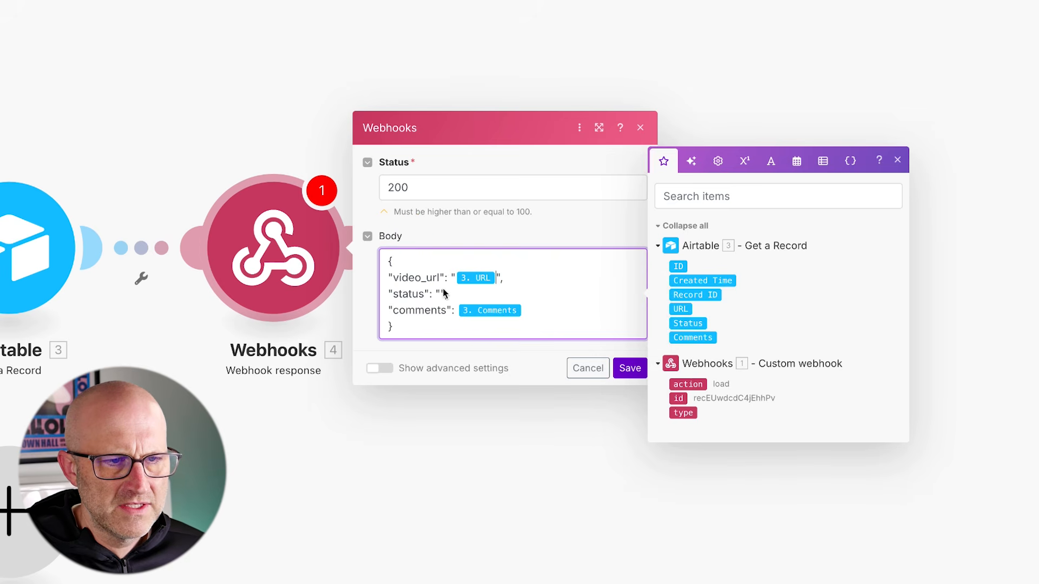
click(687, 323)
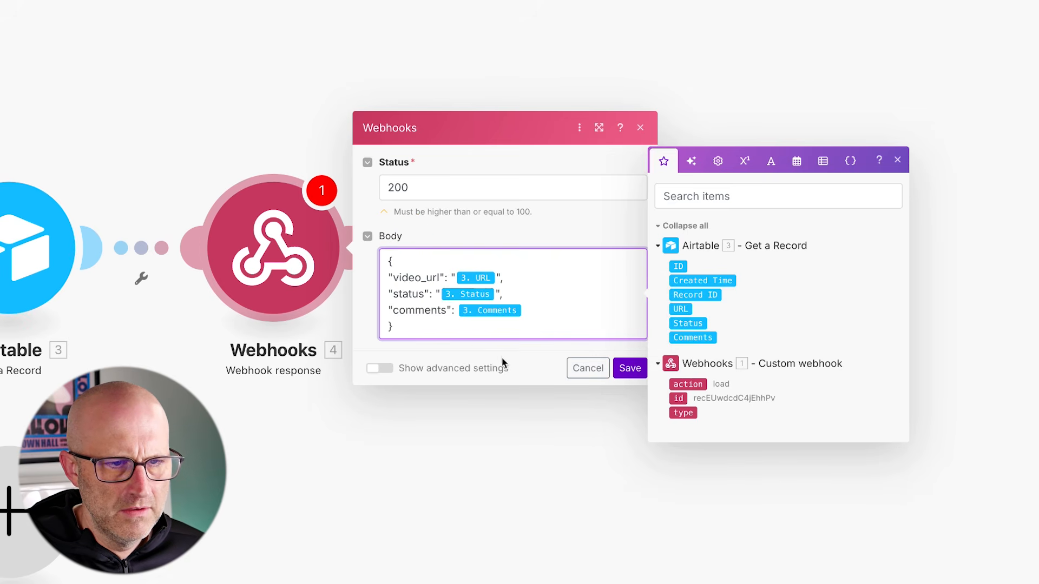
click(629, 367)
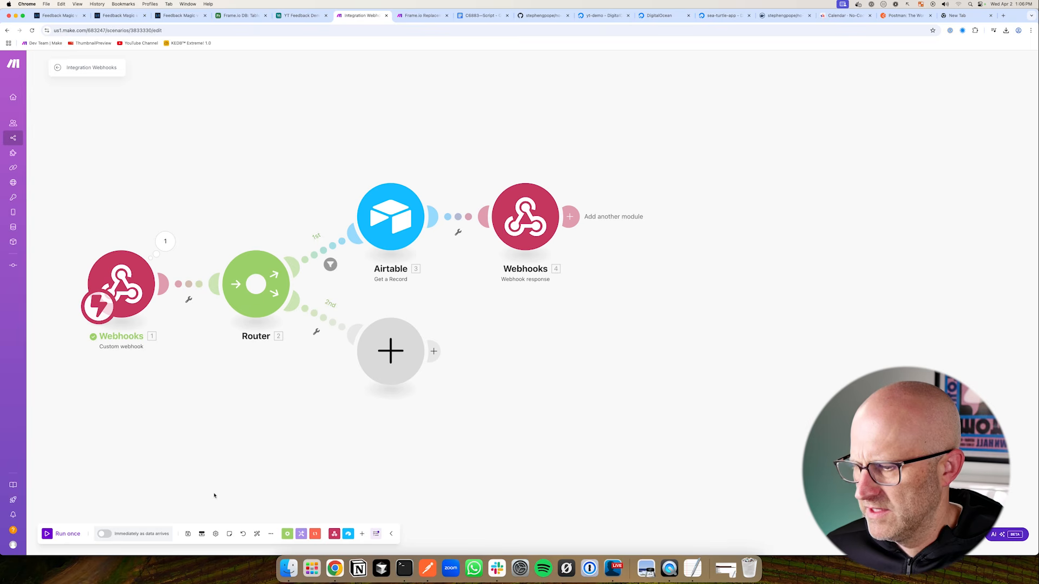
Run the scenario once, reload the feedback page, and copy the video URL returned by Airtable
click(47, 534)
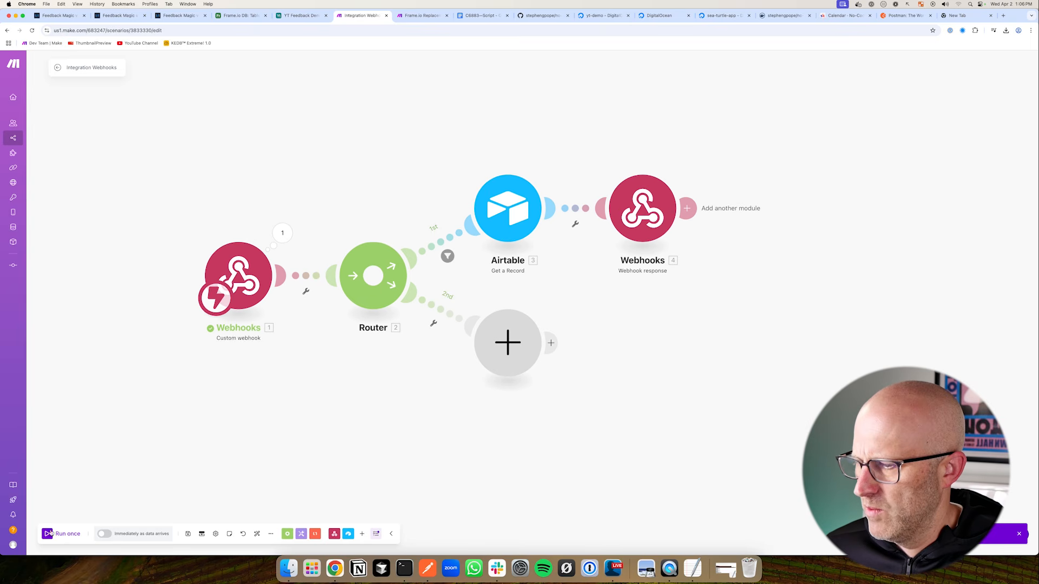
click(179, 15)
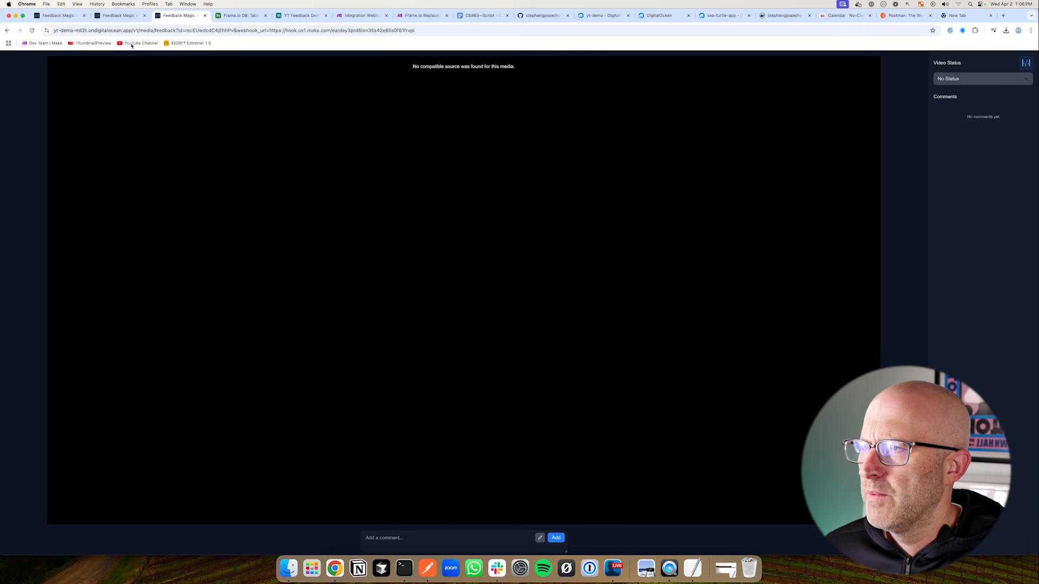
click(32, 31)
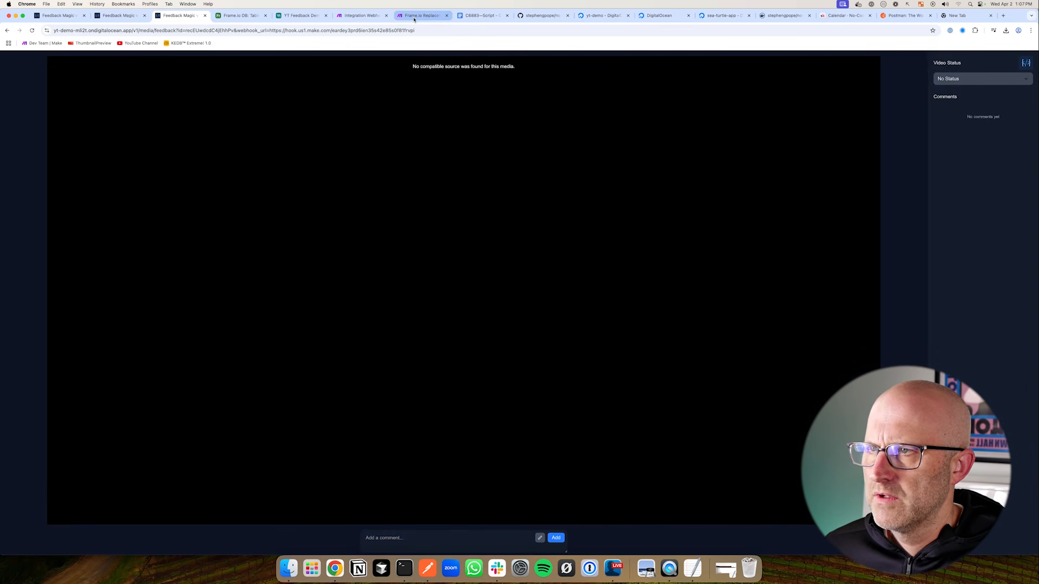
click(360, 15)
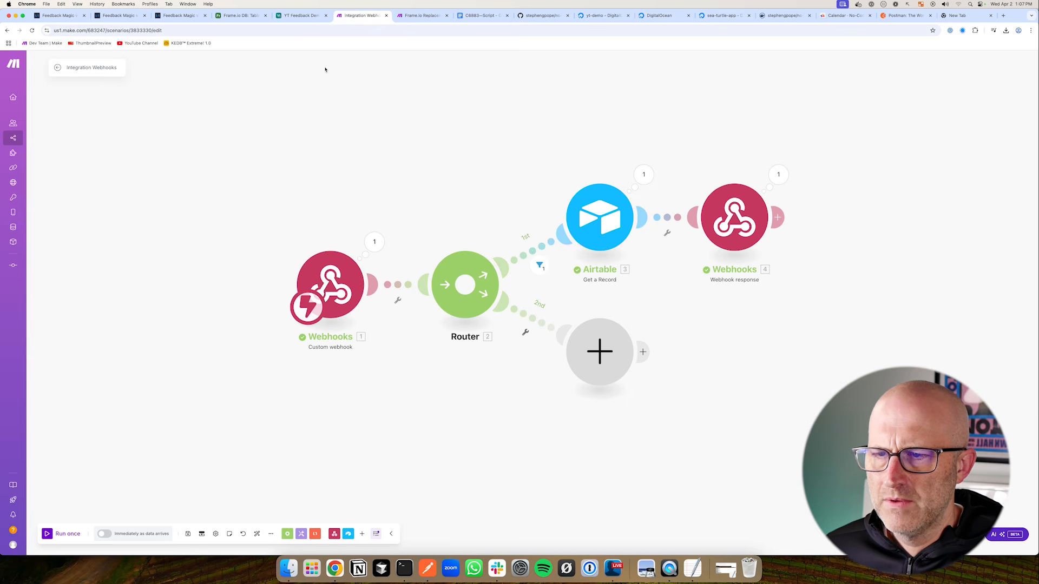
click(643, 174)
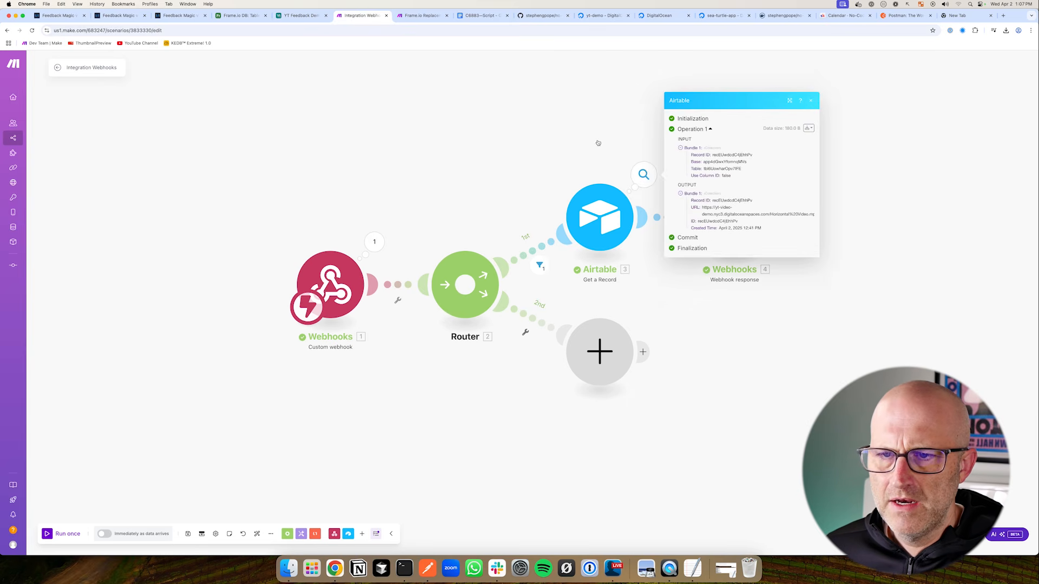
drag(593, 186, 734, 189)
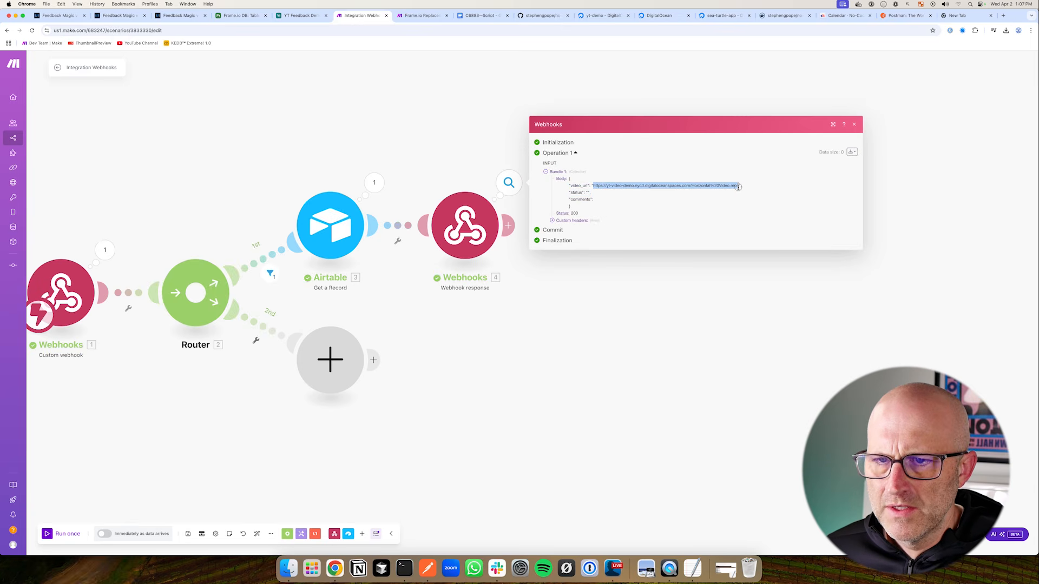
Verify the video URL in an Incognito window, then start editing row 1's Comments in YT Feedback Demo
click(1030, 31)
click(960, 65)
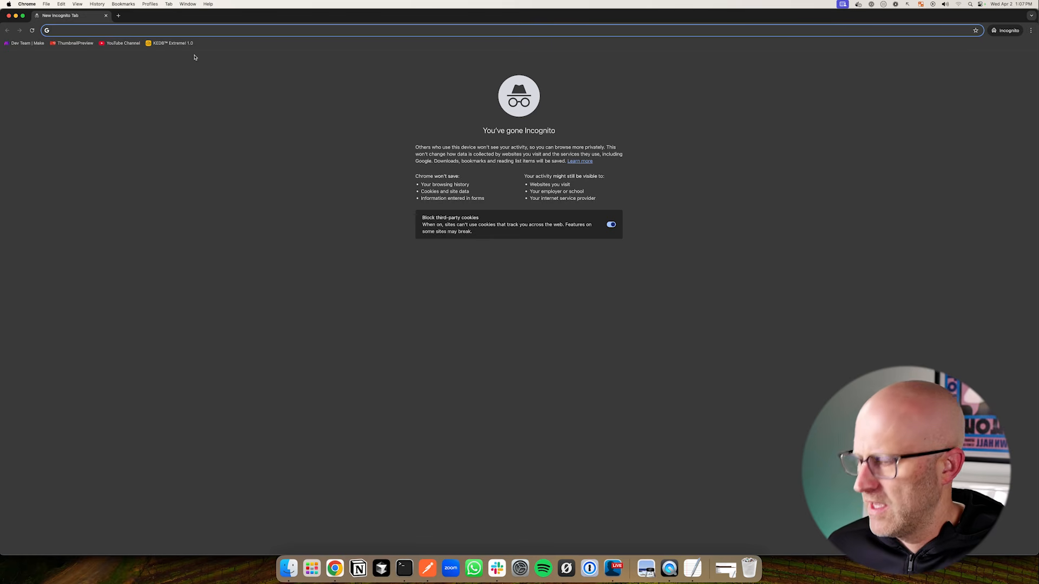
text(https://yt-video-demo.nyc3.digitaloceanspaces.com/Horizontal%20Video.mp4)
key(Return)
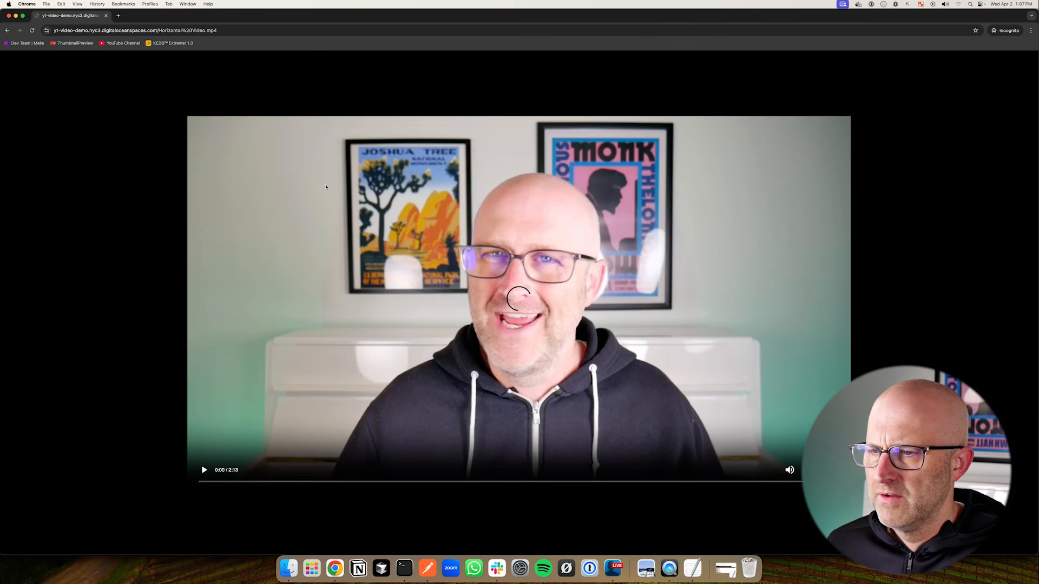
click(15, 17)
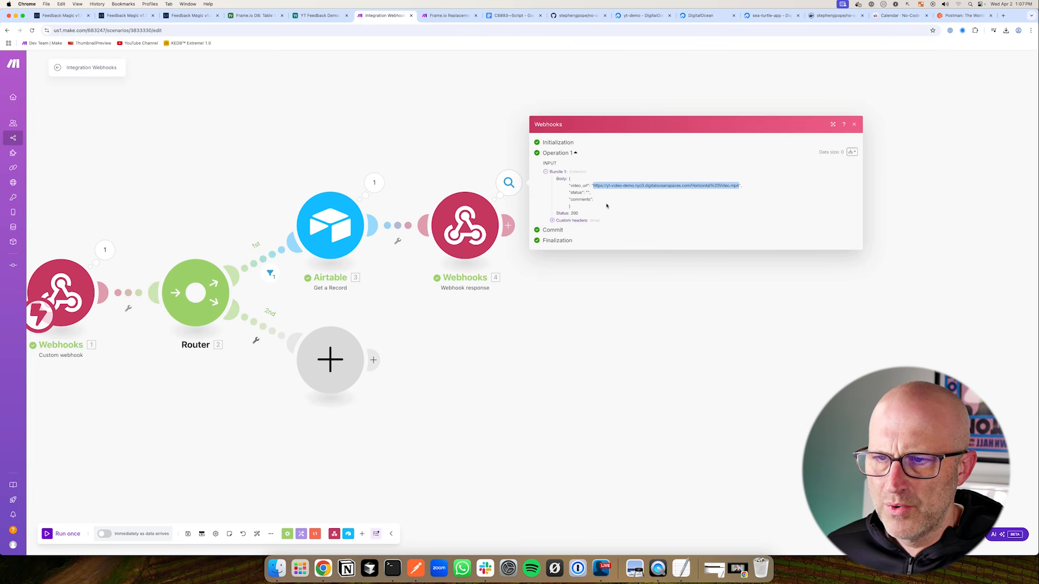
click(317, 16)
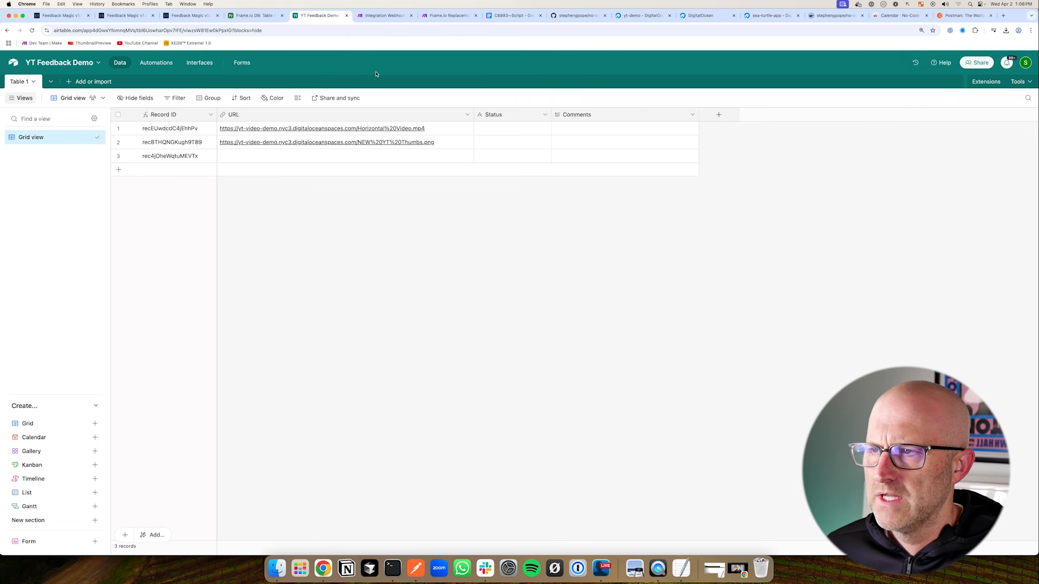
double_click(563, 132)
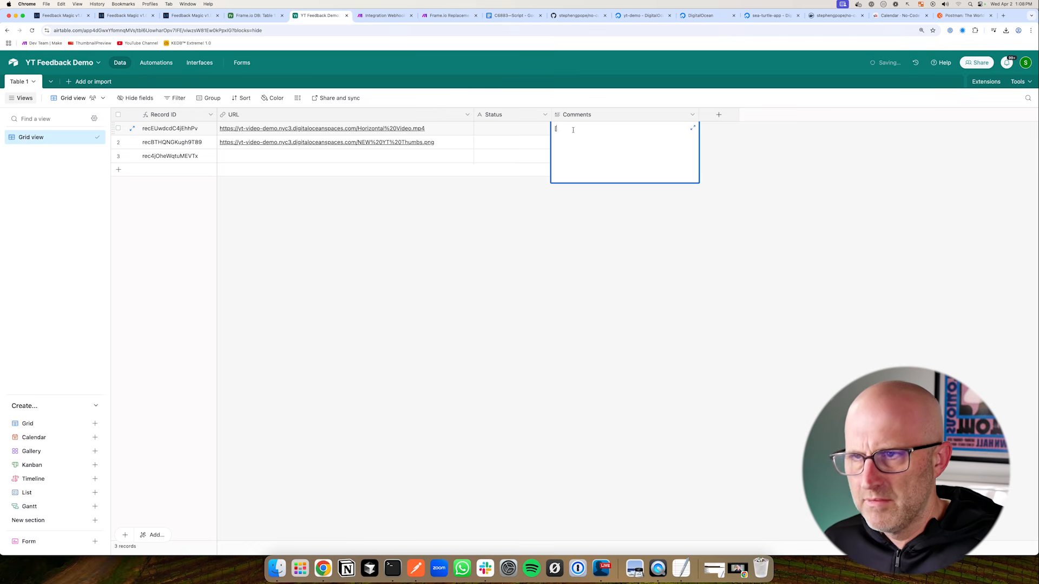
Enter [] as the Comments value for records 1 and 2 and save both
click(580, 190)
click(561, 143)
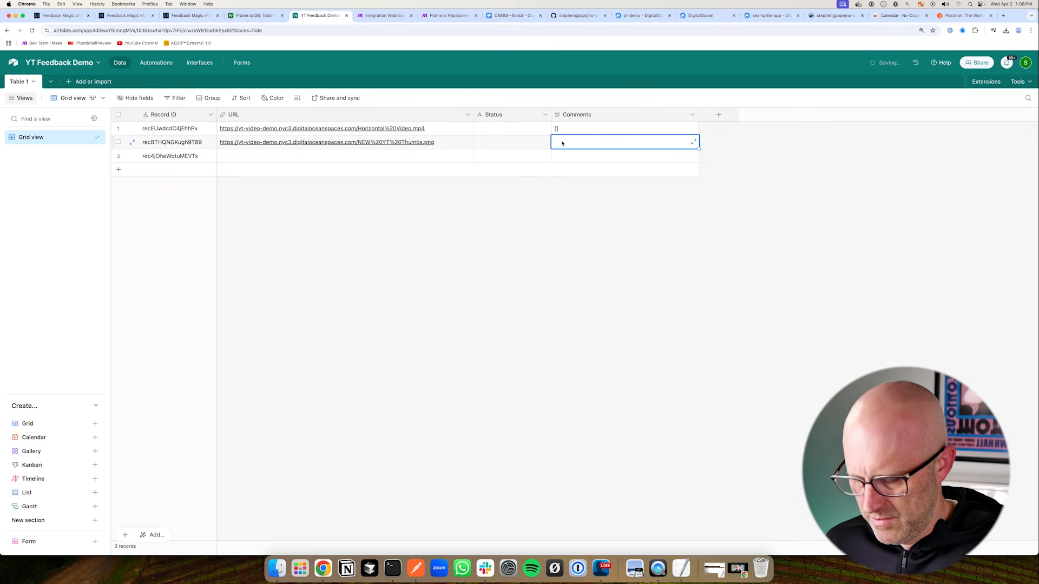
text([])
click(542, 197)
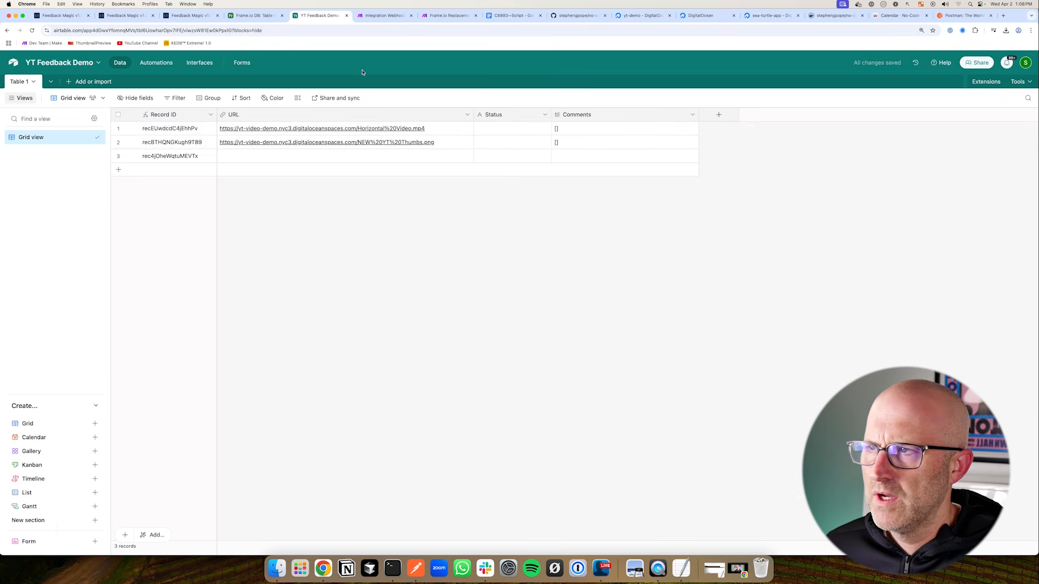
key(ctrl+Tab)
Run the scenario once and reload the Feedback Magic page to fire the webhook
click(48, 535)
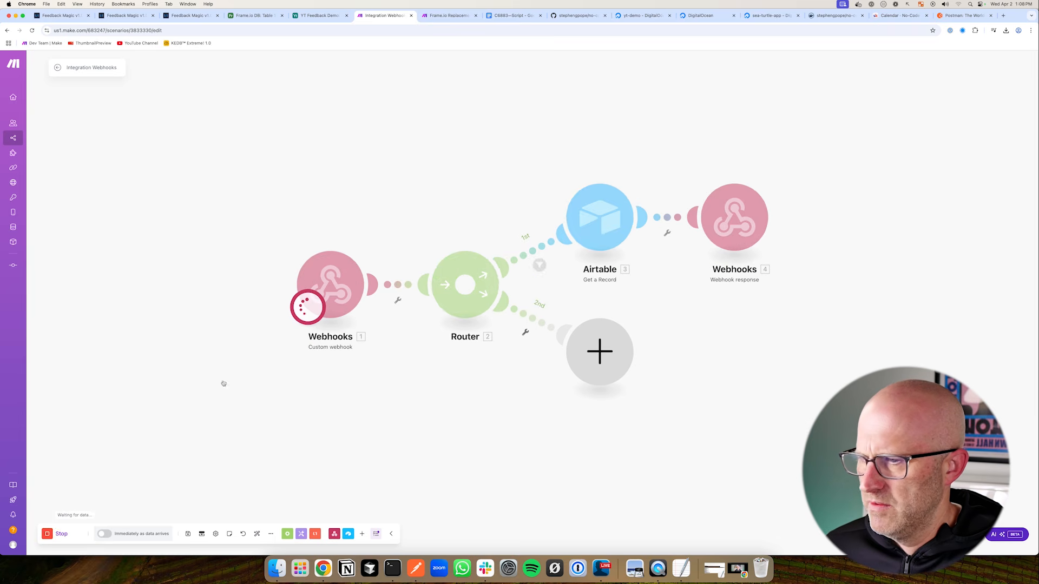
key(super+3)
click(32, 30)
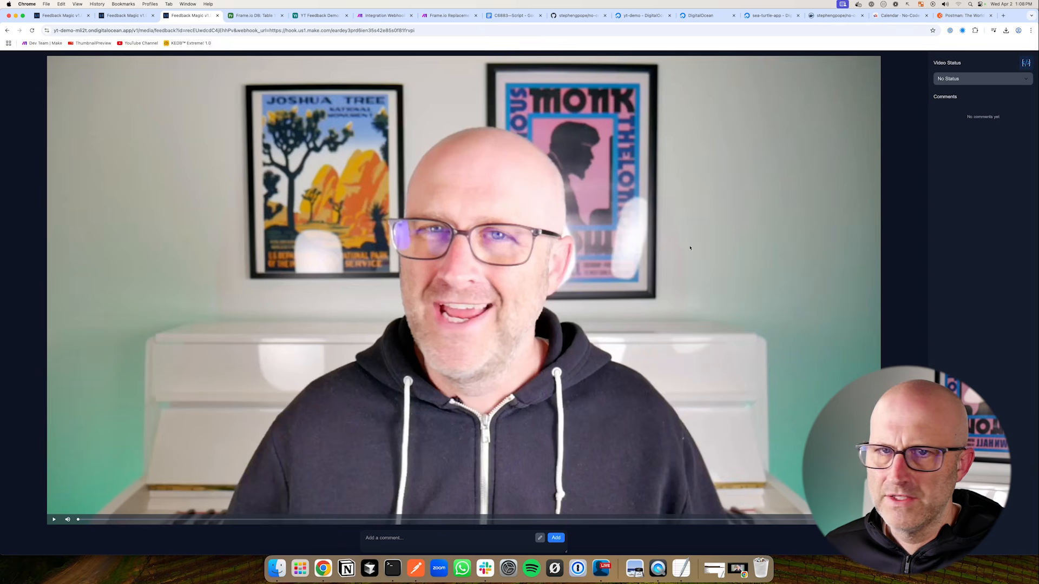
Check Airtable and the webhook response, which returns the video URL, status and empty comments
click(325, 15)
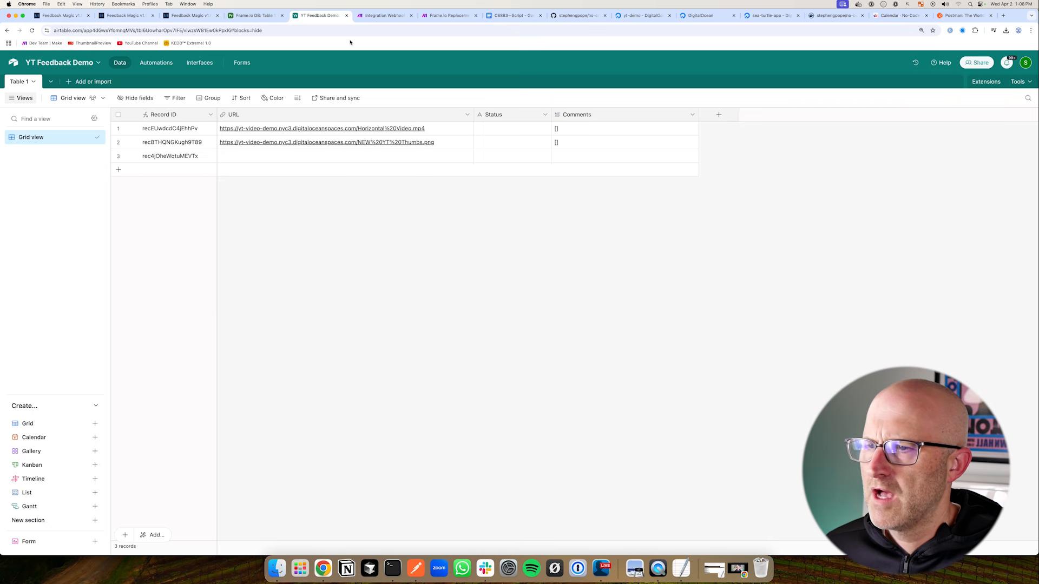
drag(618, 101, 566, 131)
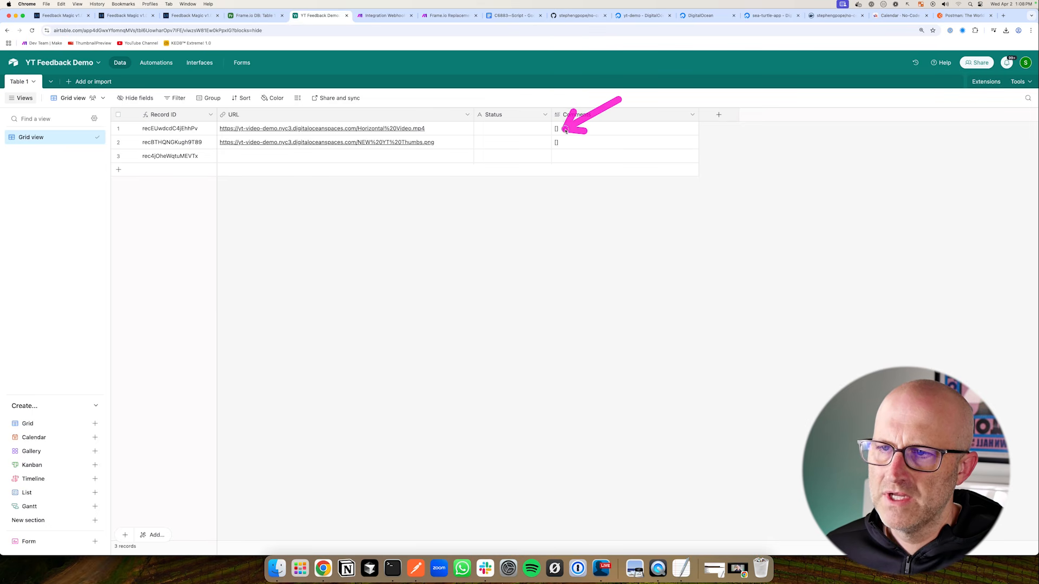
click(385, 15)
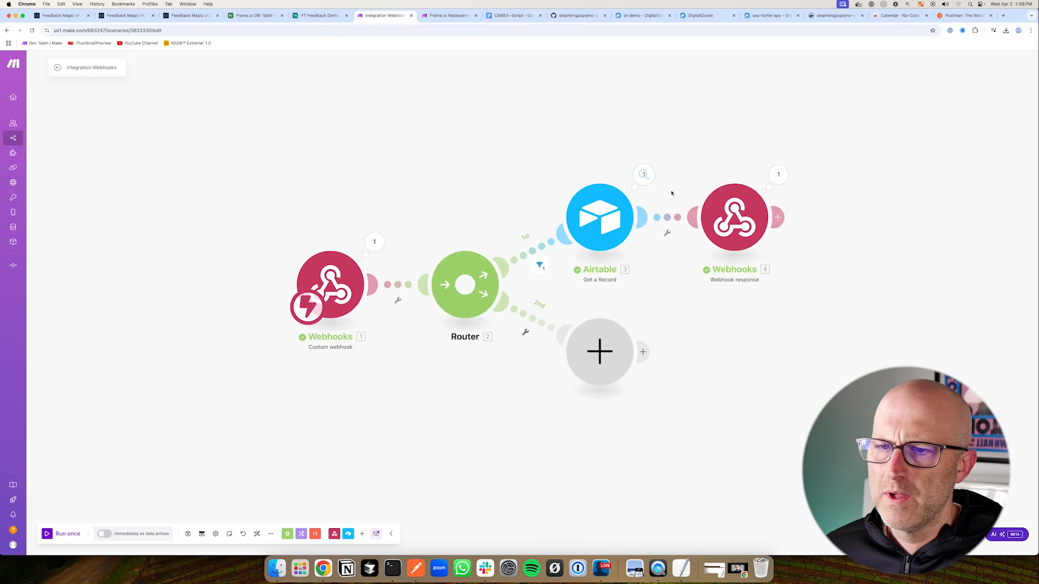
drag(835, 142, 800, 163)
click(778, 174)
drag(906, 160, 869, 190)
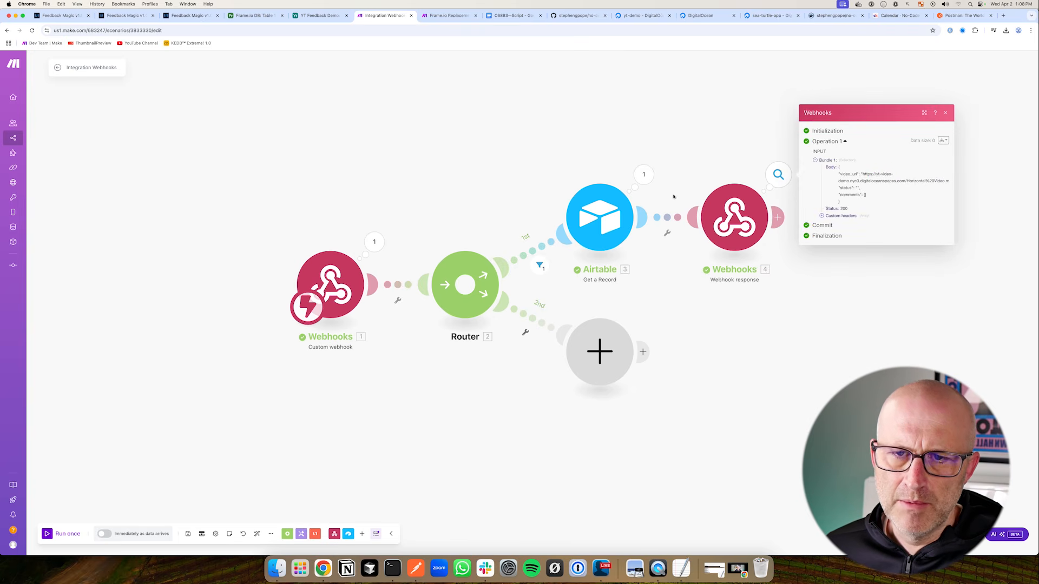
click(206, 17)
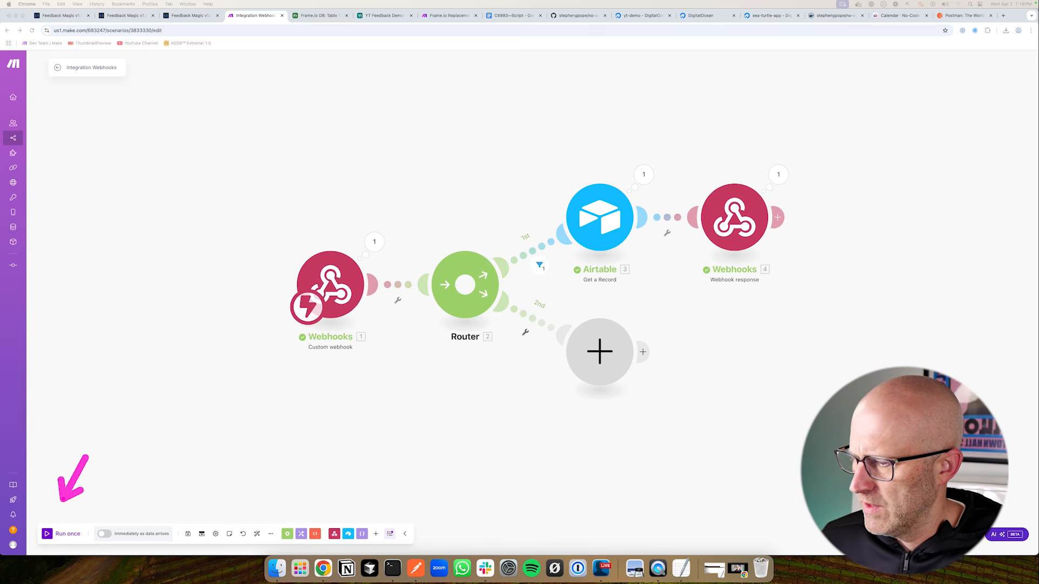
Run the scenario once, then post a comment with a red sketch at 00:00:00 on the video
click(47, 533)
click(189, 15)
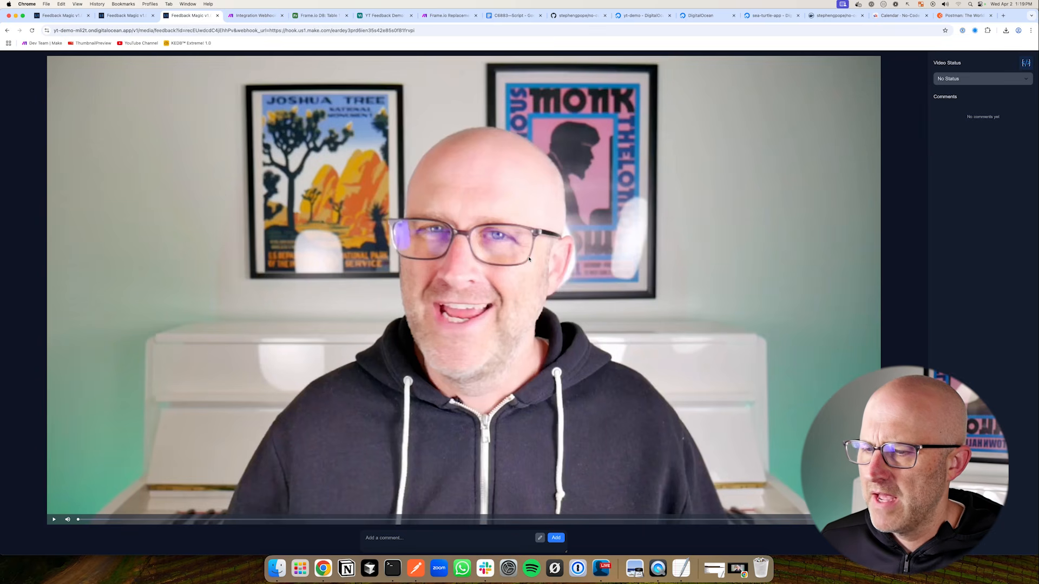
click(383, 537)
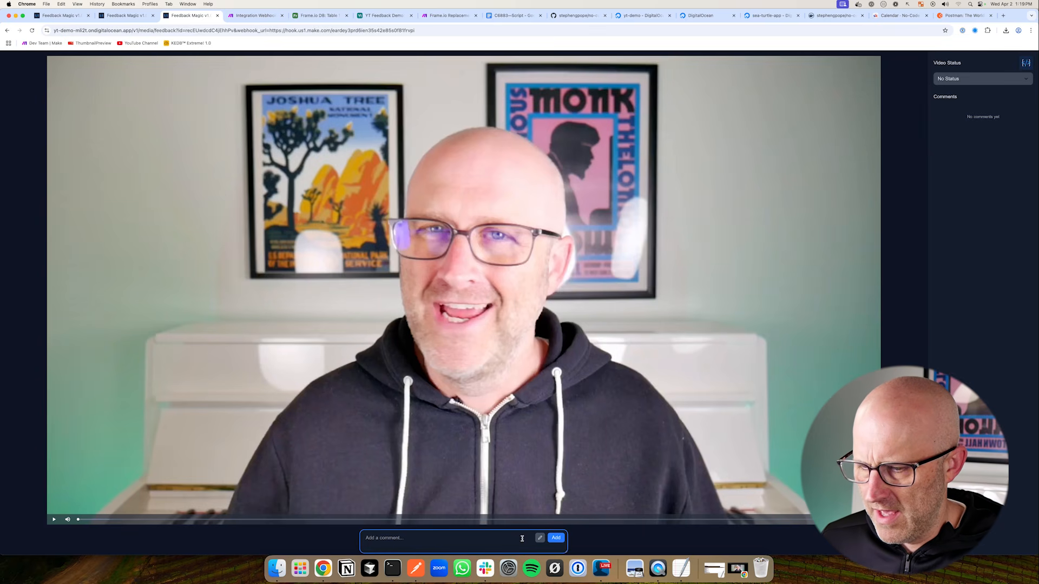
click(540, 539)
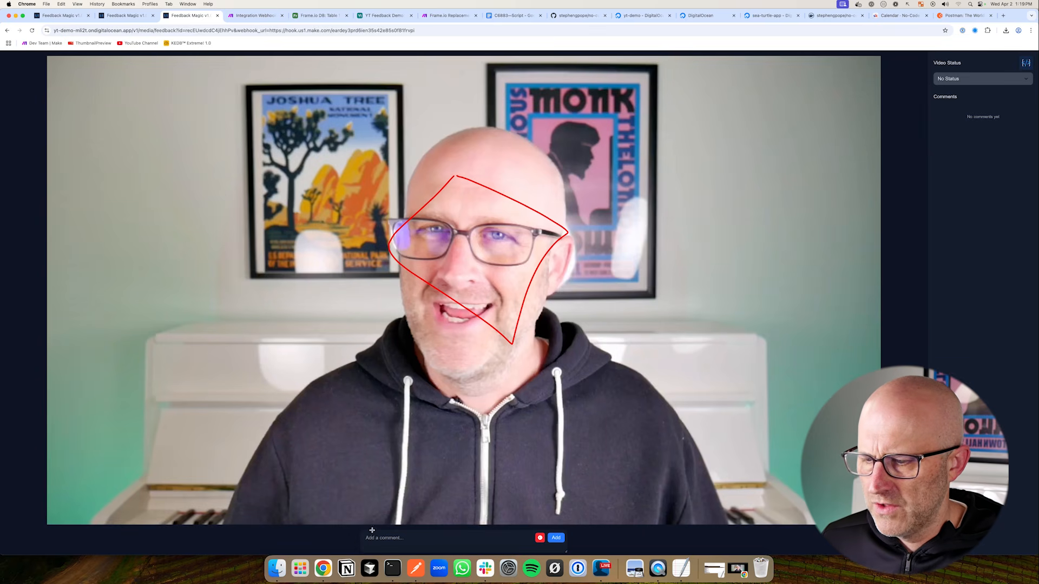
click(387, 541)
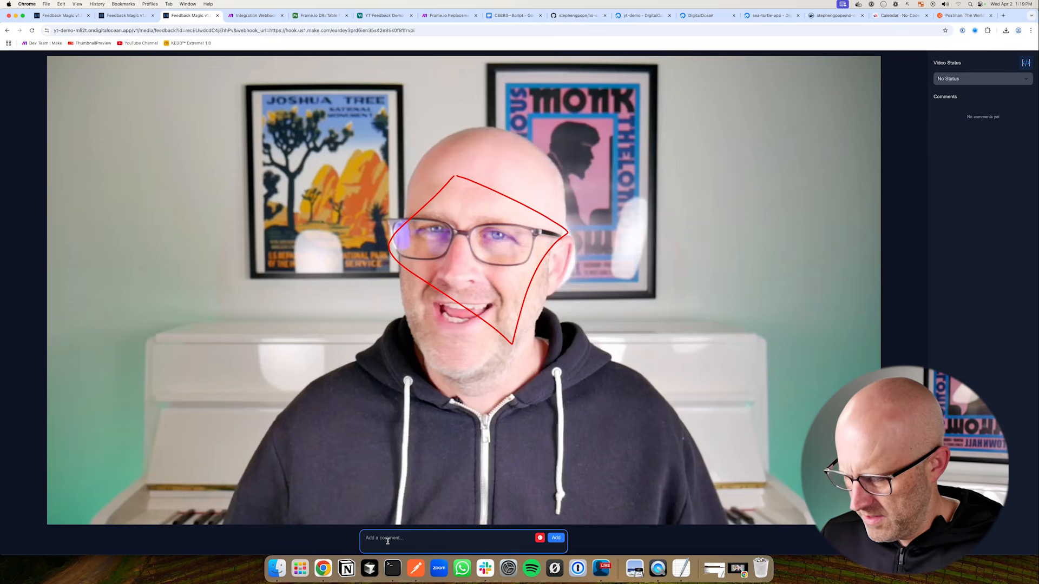
click(555, 538)
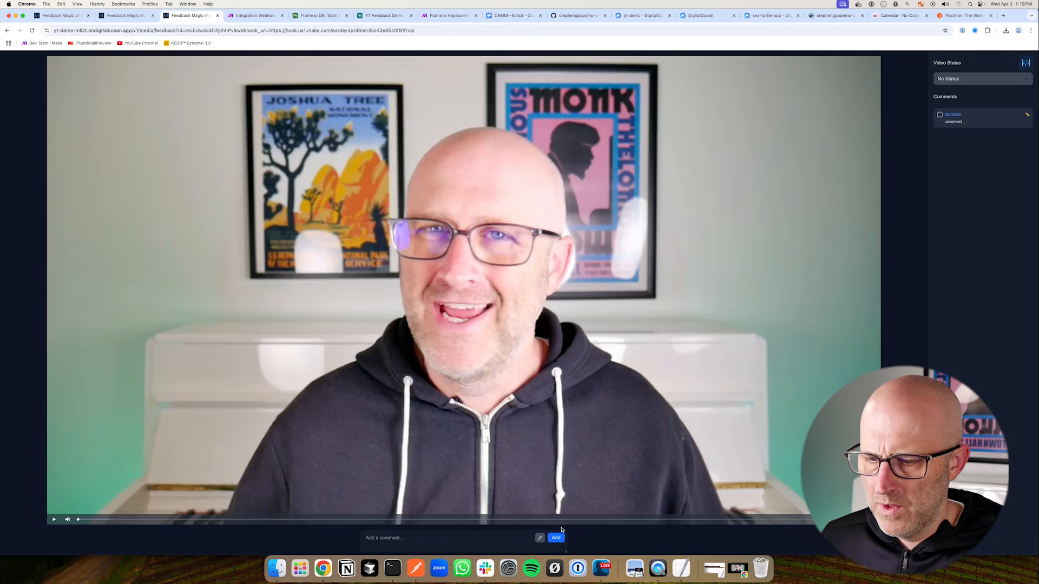
Confirm in Make that the webhook received the comment with action save
click(254, 15)
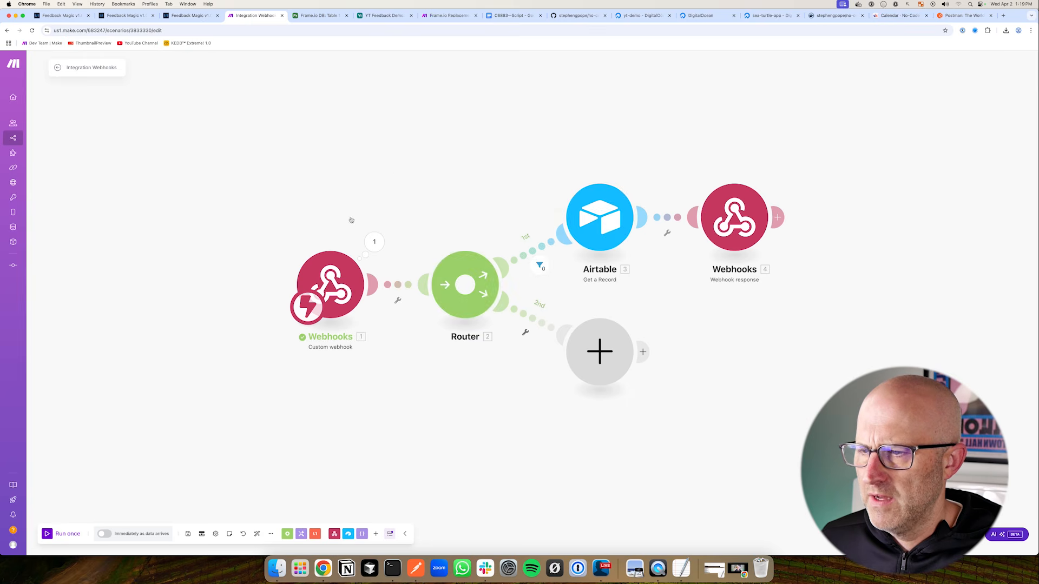
click(374, 242)
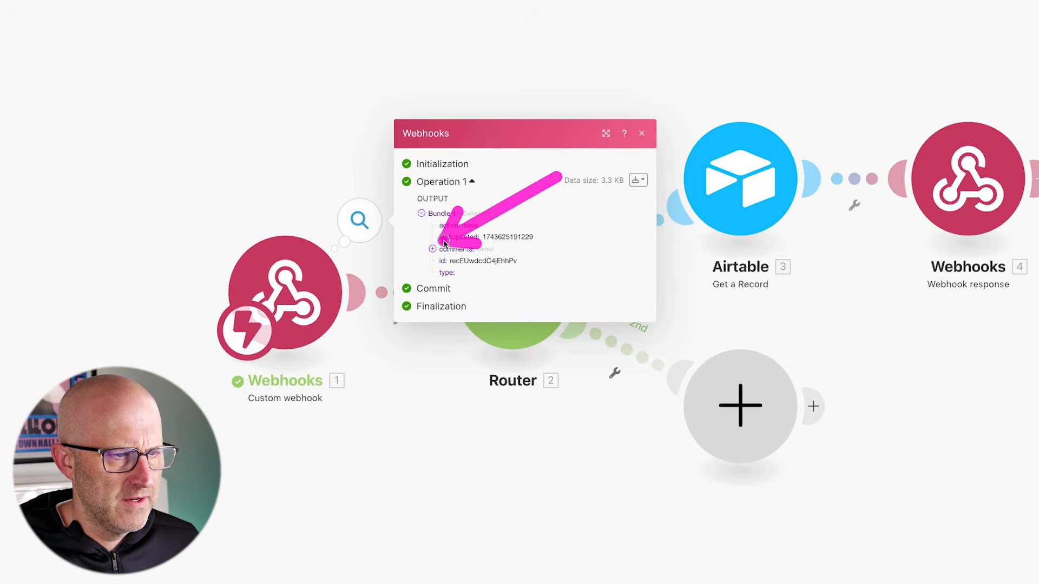
click(562, 495)
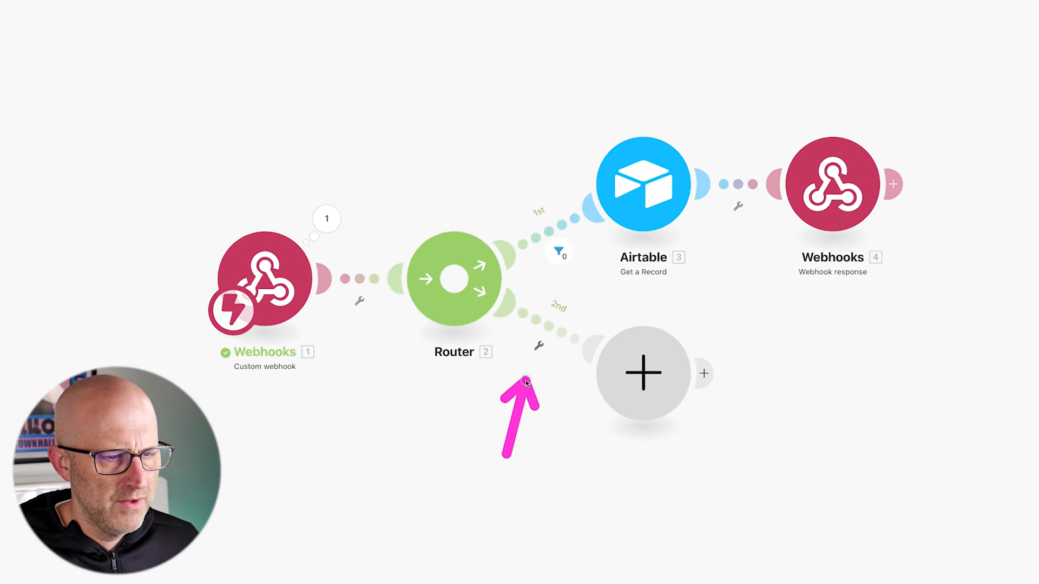
click(629, 352)
Filter the router's second route on the webhook's '1. action' value
click(594, 332)
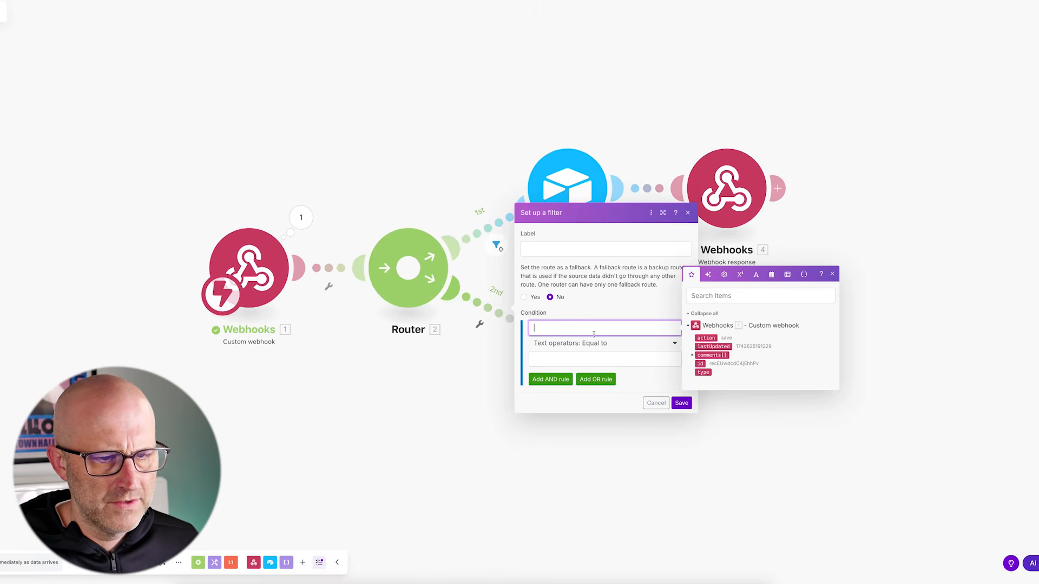
click(706, 338)
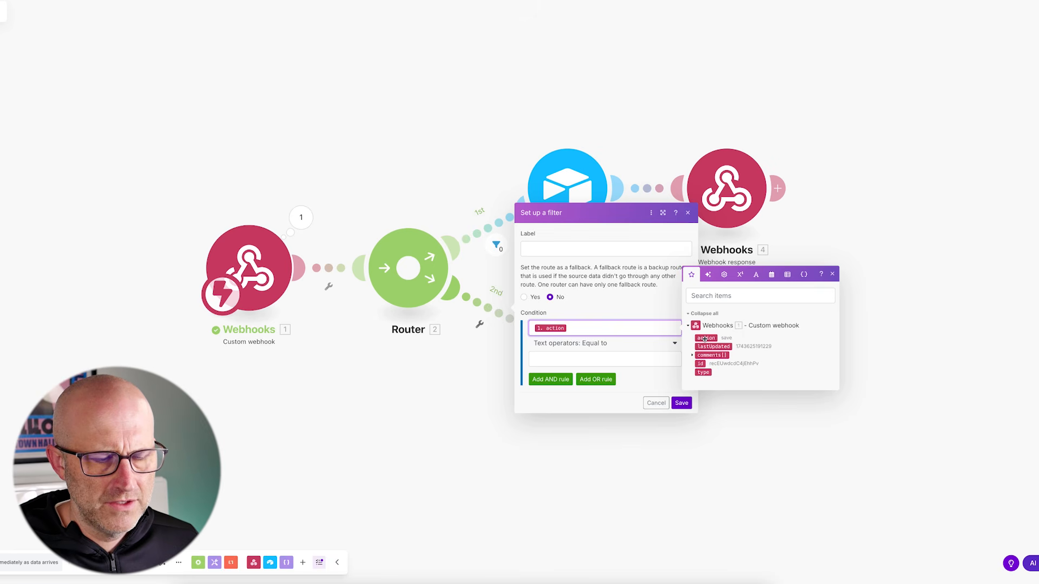
click(556, 361)
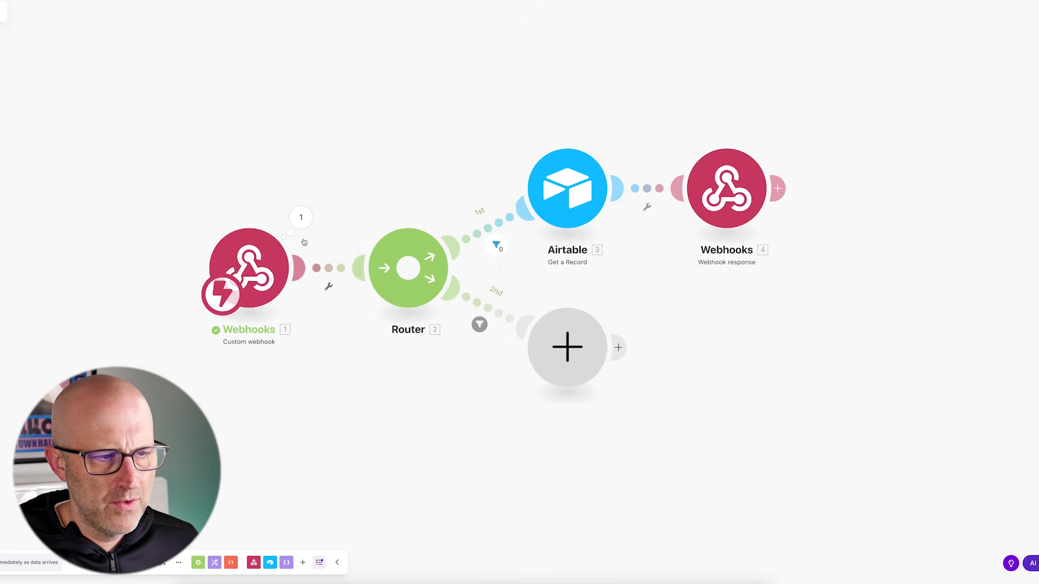
click(300, 217)
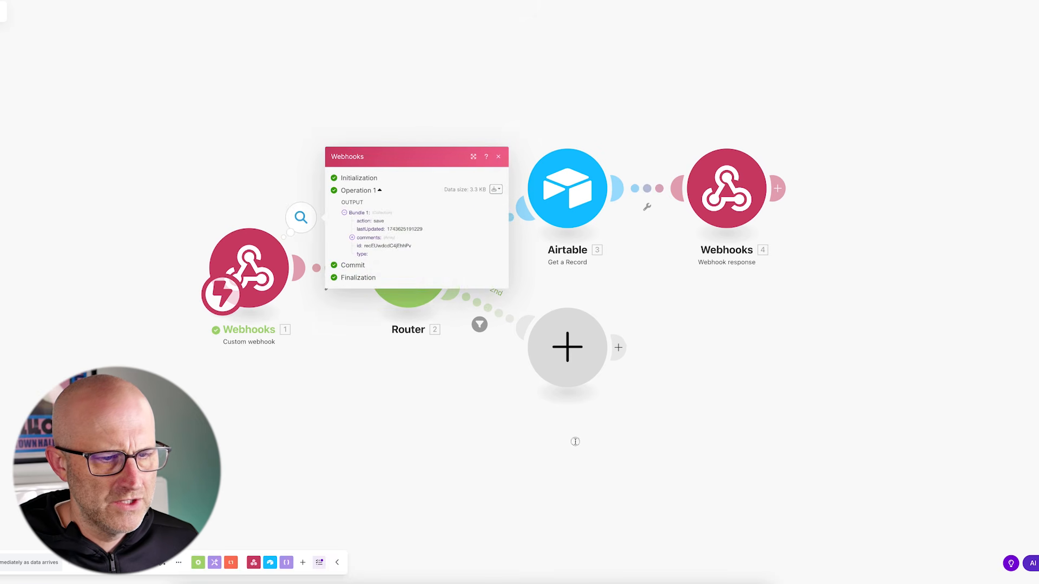
Add a JSON Transform to JSON module on the second route that converts comments[], and save it
click(567, 347)
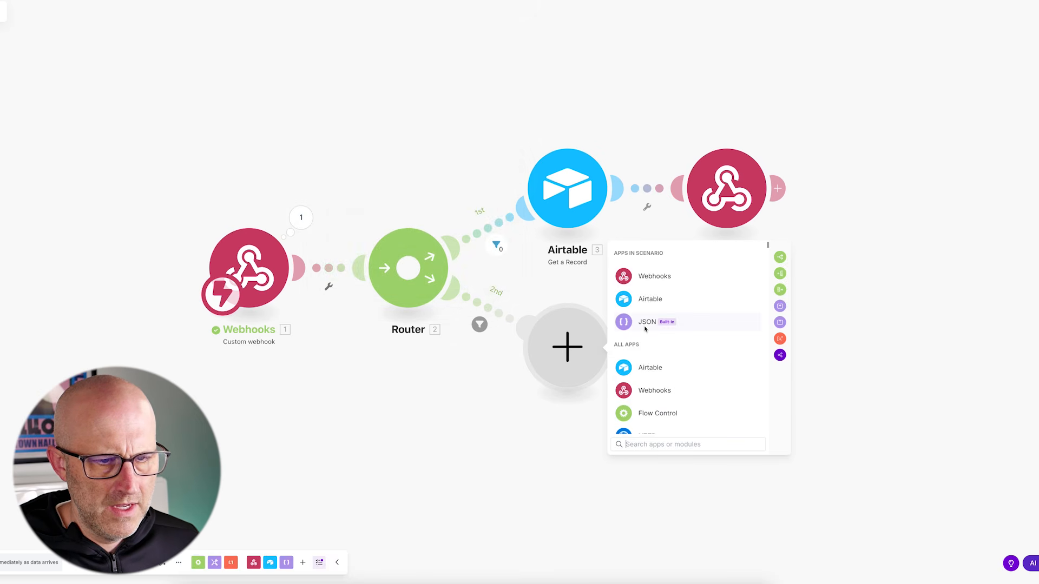
click(645, 325)
click(651, 444)
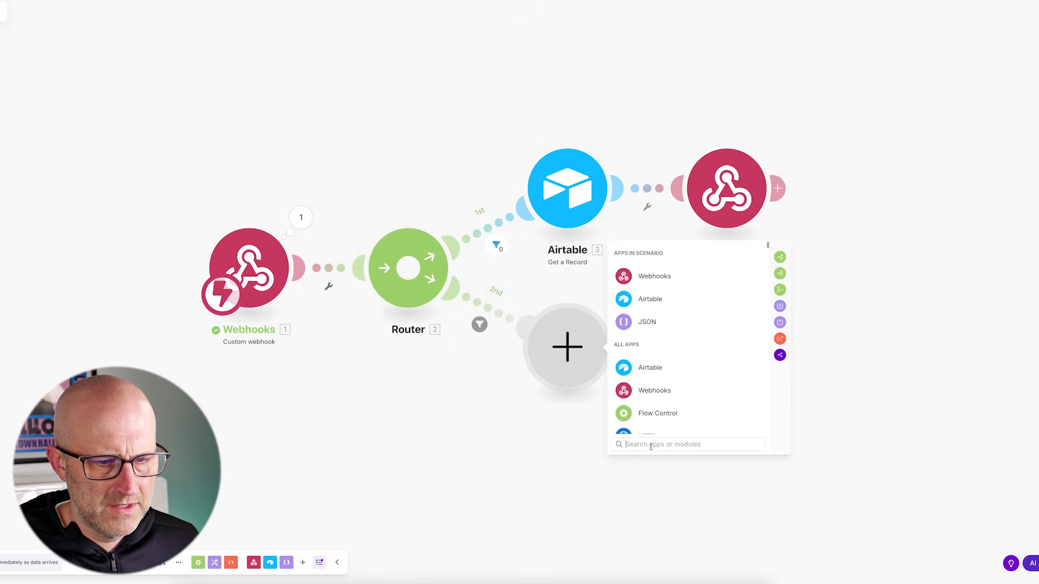
text(json)
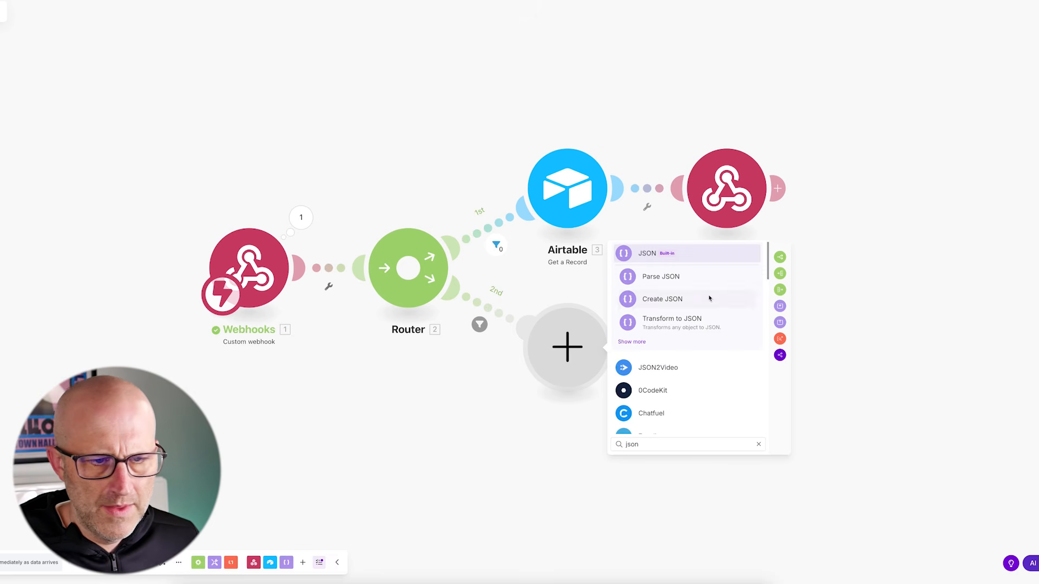
click(682, 320)
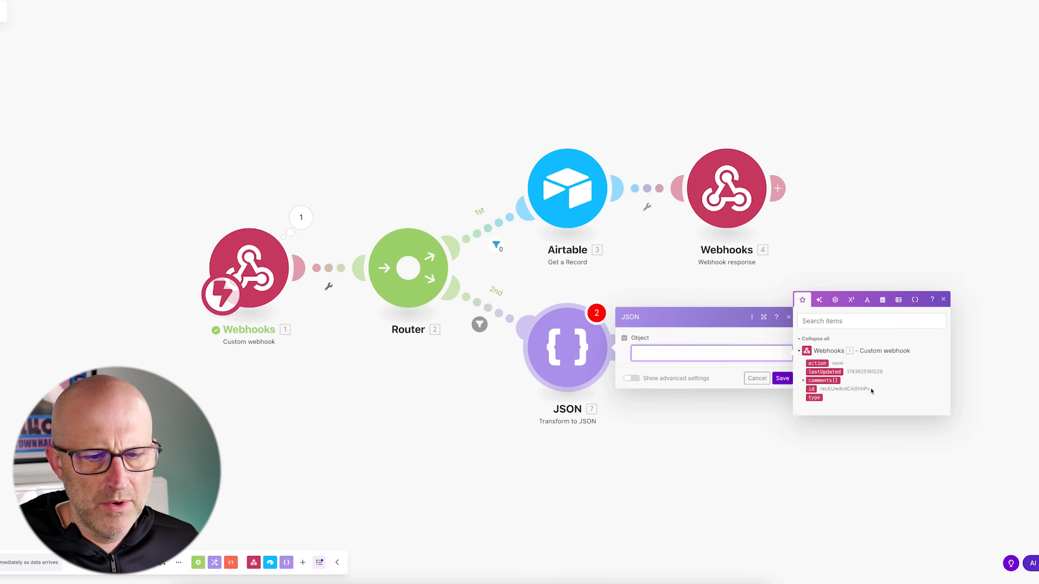
click(821, 380)
click(782, 378)
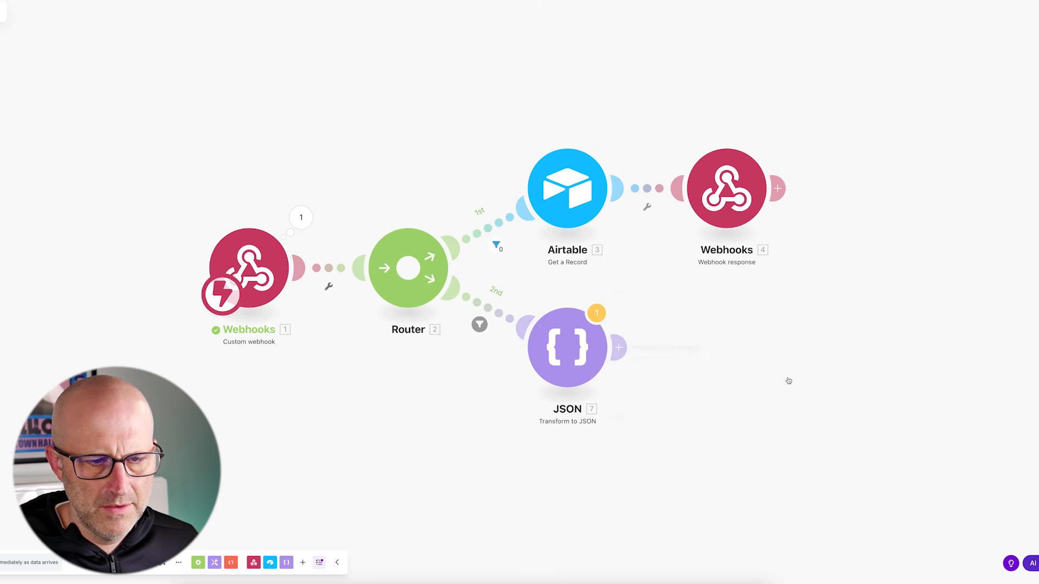
click(620, 347)
Add an Airtable Update a Record step on YT Feedback Demo, Table 1, with the webhook's id as Record ID
click(830, 369)
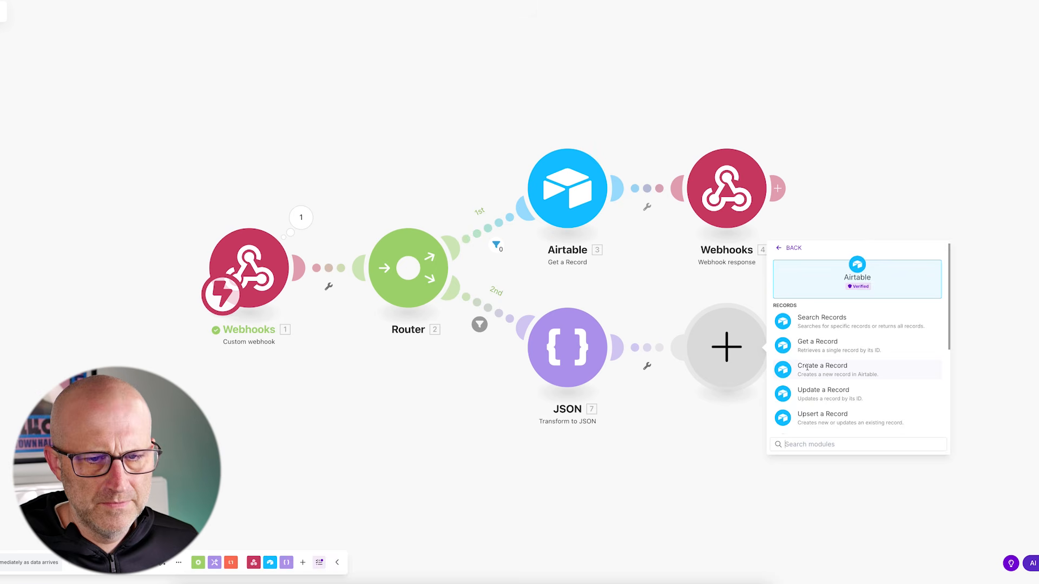
click(830, 367)
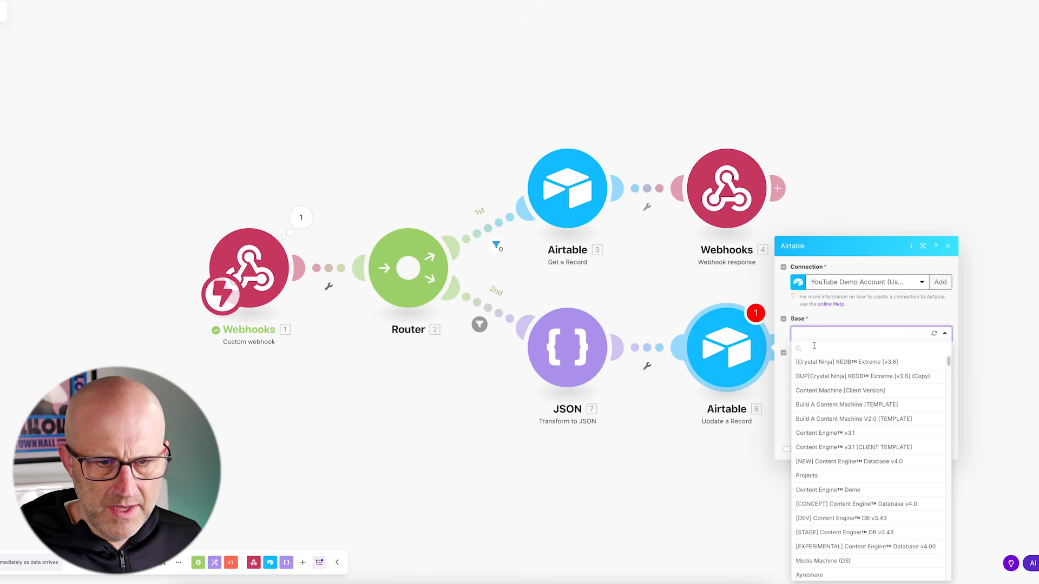
click(814, 346)
text(yt)
click(817, 361)
click(822, 378)
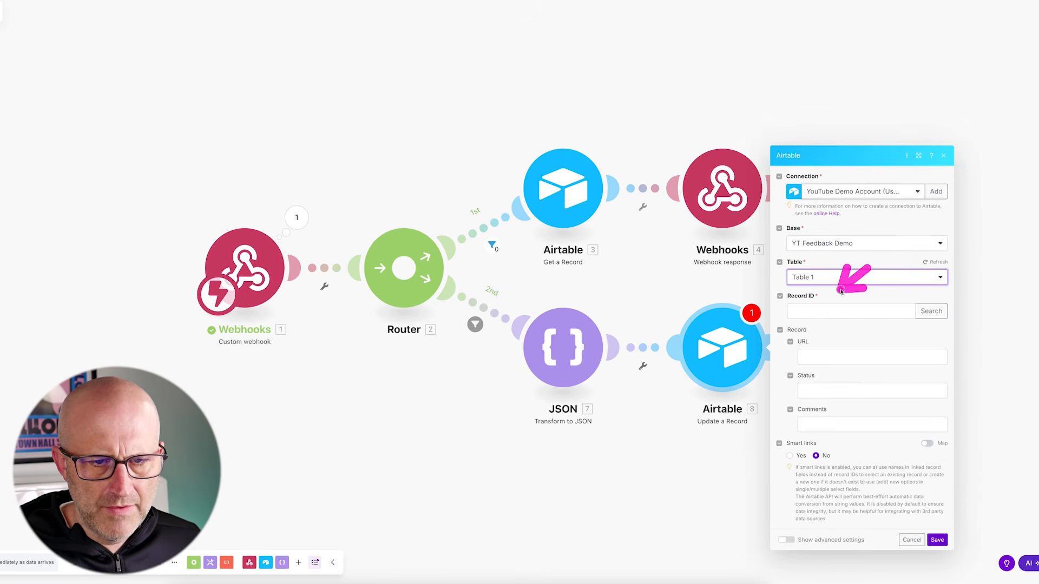
click(844, 311)
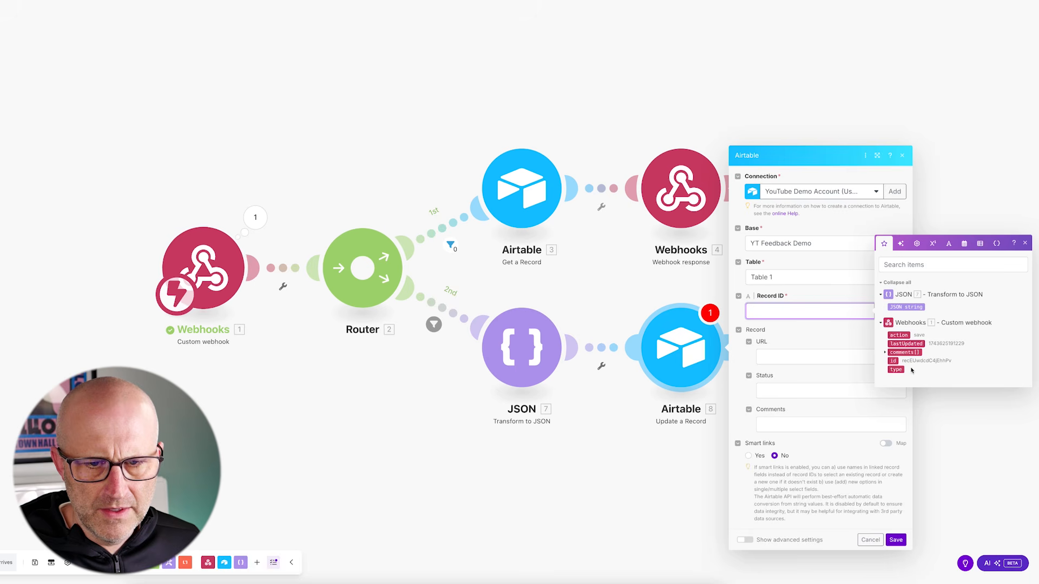
click(892, 361)
click(782, 342)
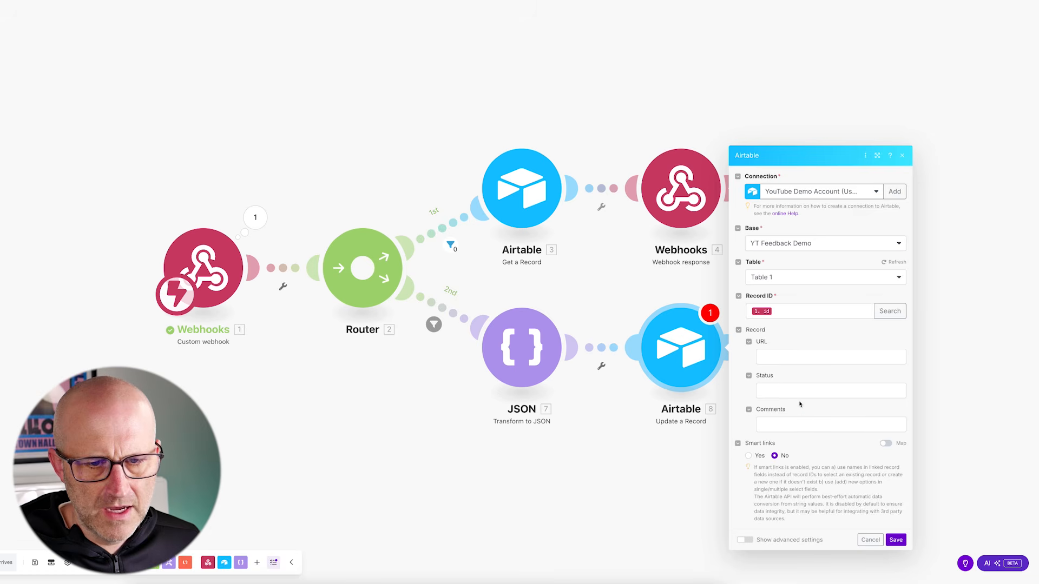
Map '7. JSON string' into the Comments field, save the step, and save the scenario
click(784, 390)
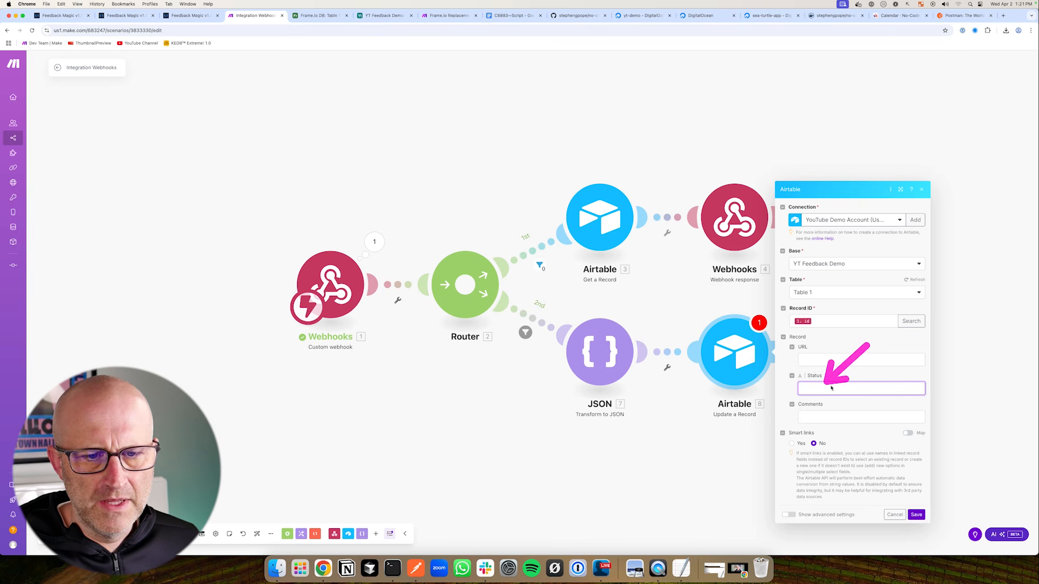
click(821, 417)
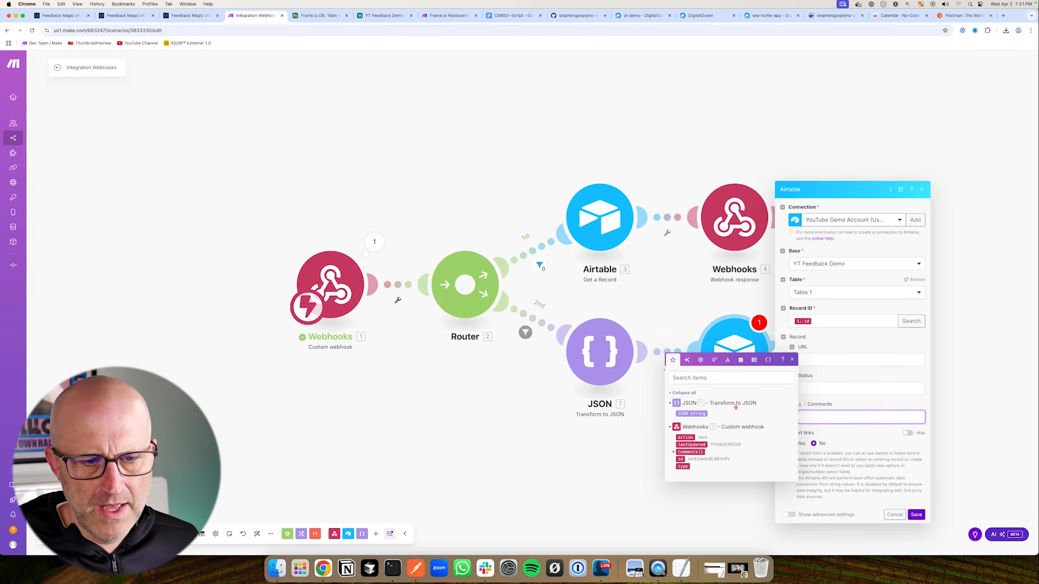
click(691, 413)
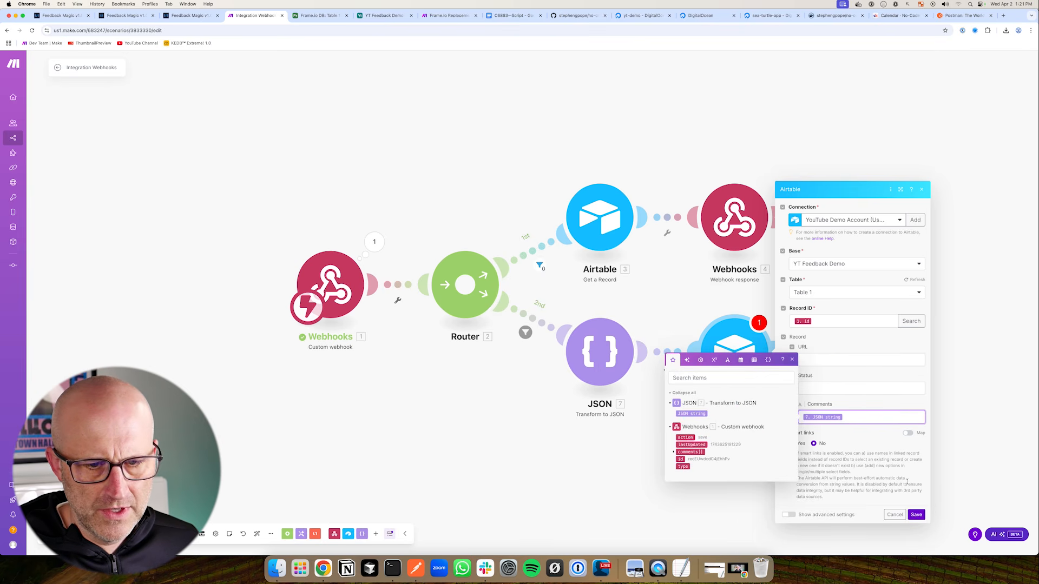
click(916, 515)
click(188, 534)
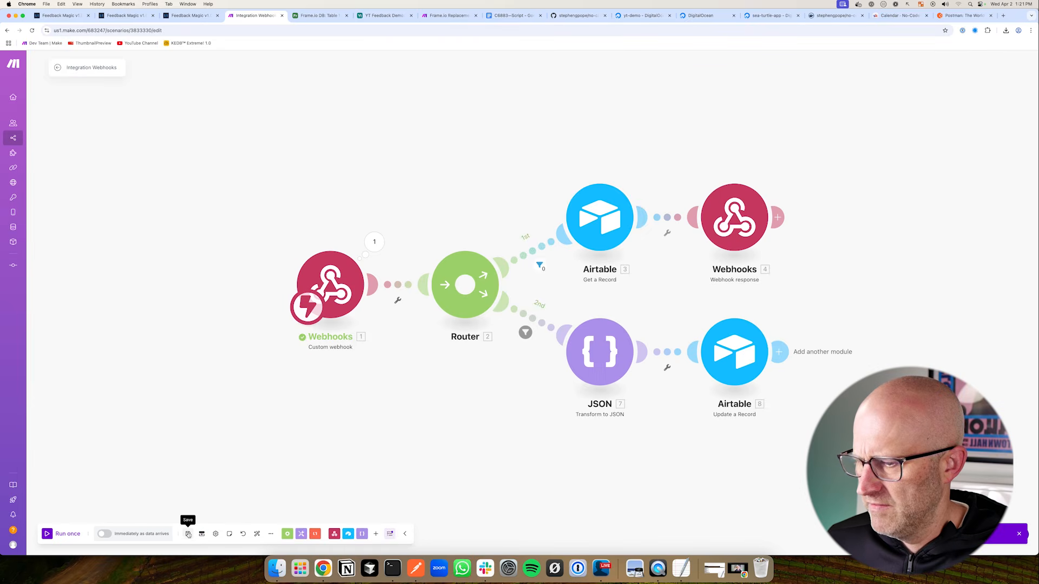
Run the scenario once and add the comment 'comment' on the feedback video
click(48, 534)
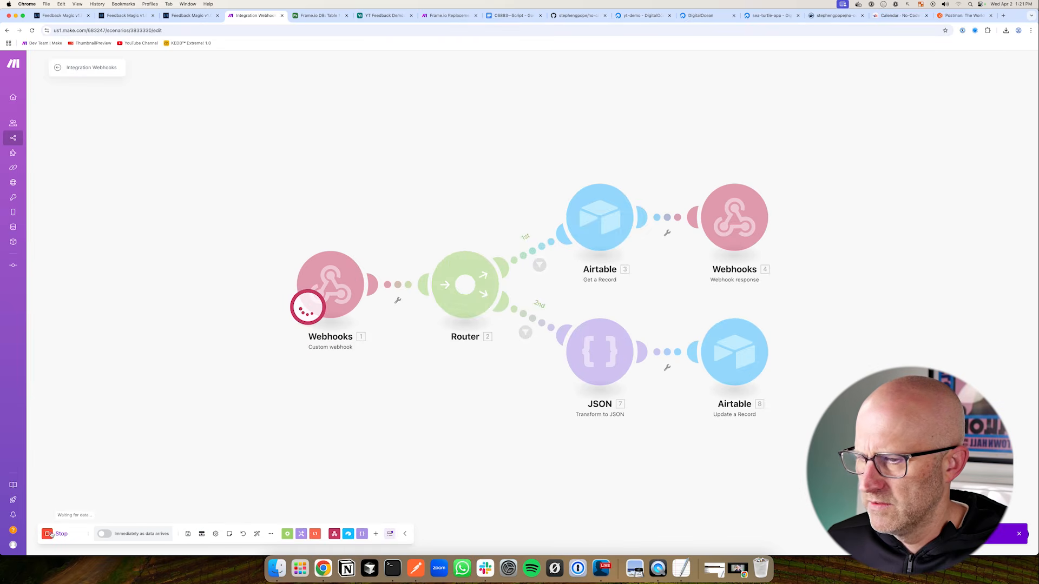
click(190, 15)
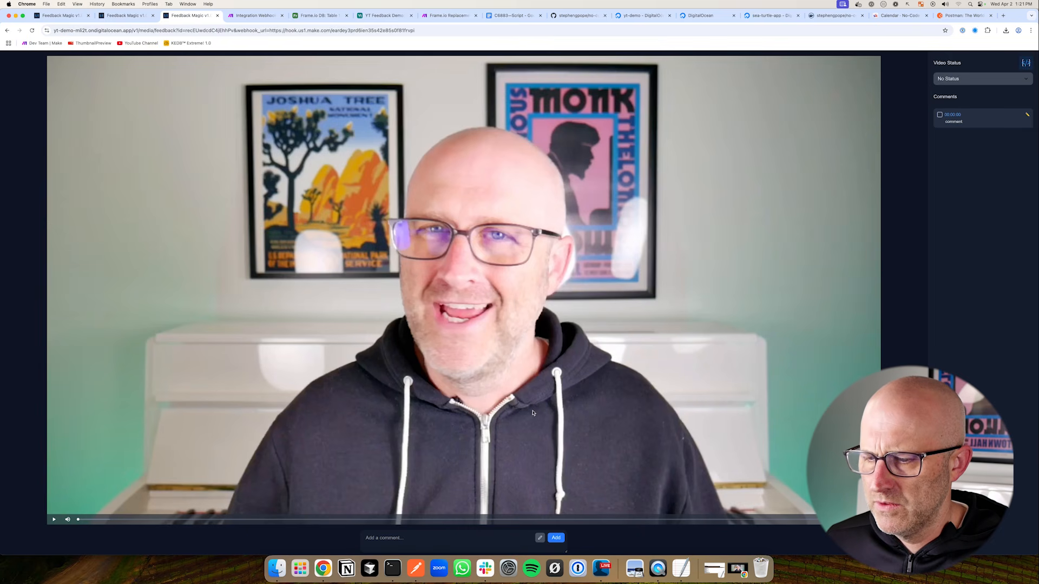
click(388, 539)
text(comme)
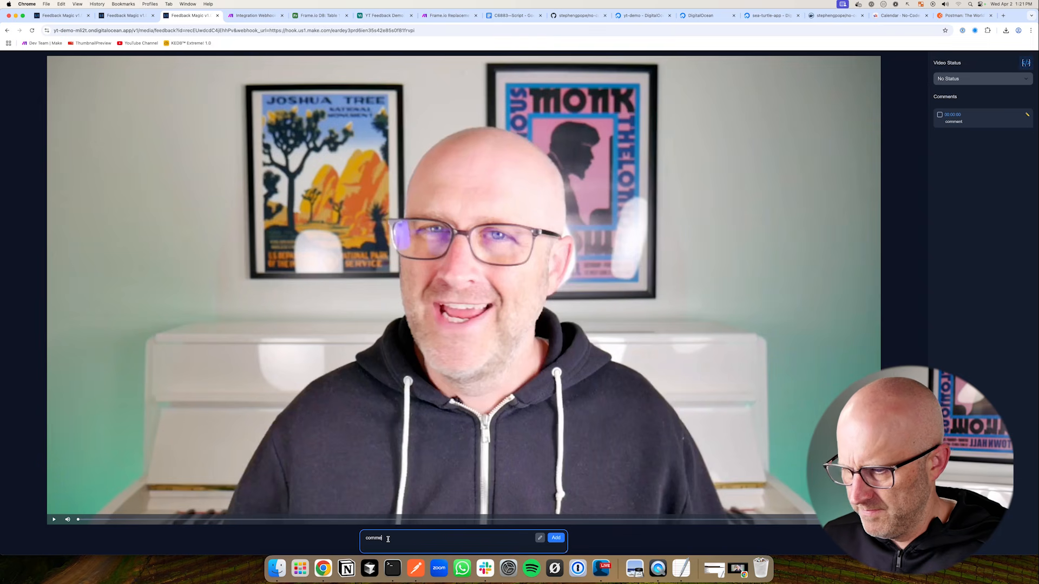
text(nt)
click(555, 538)
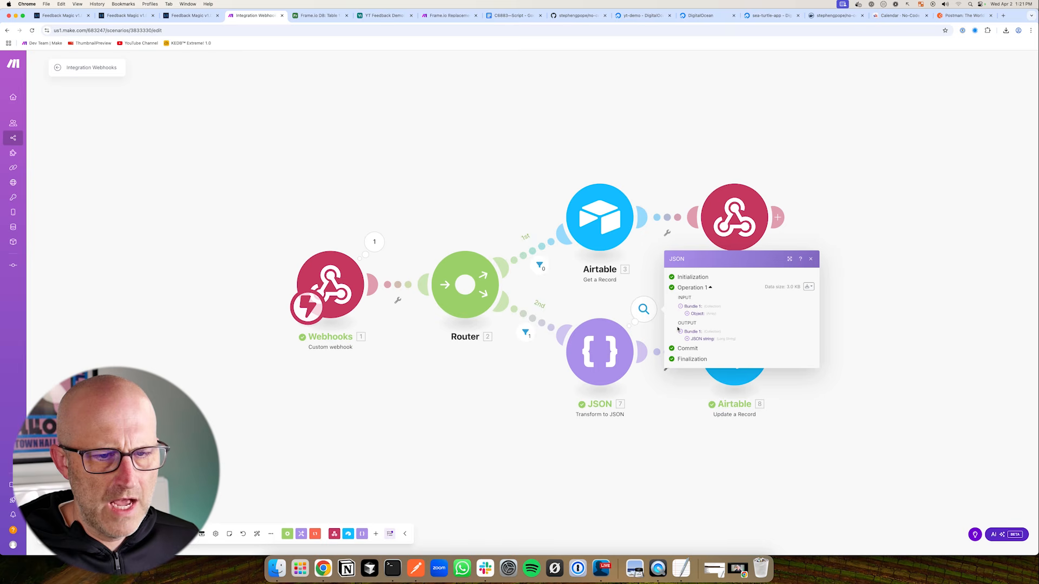
Inspect the JSON and Airtable operations, then check the comment in the YT Feedback Demo table
click(855, 352)
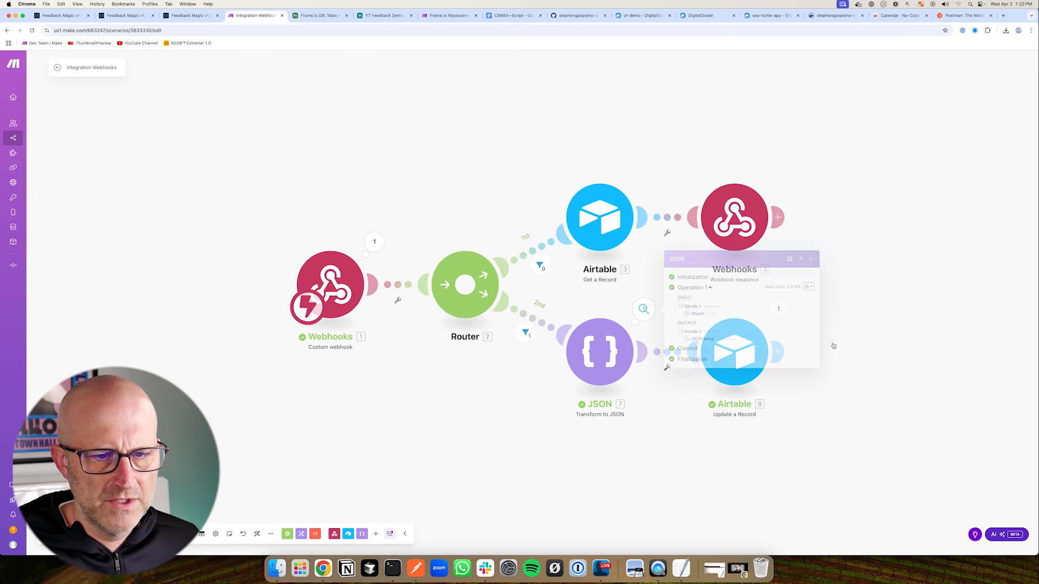
click(745, 359)
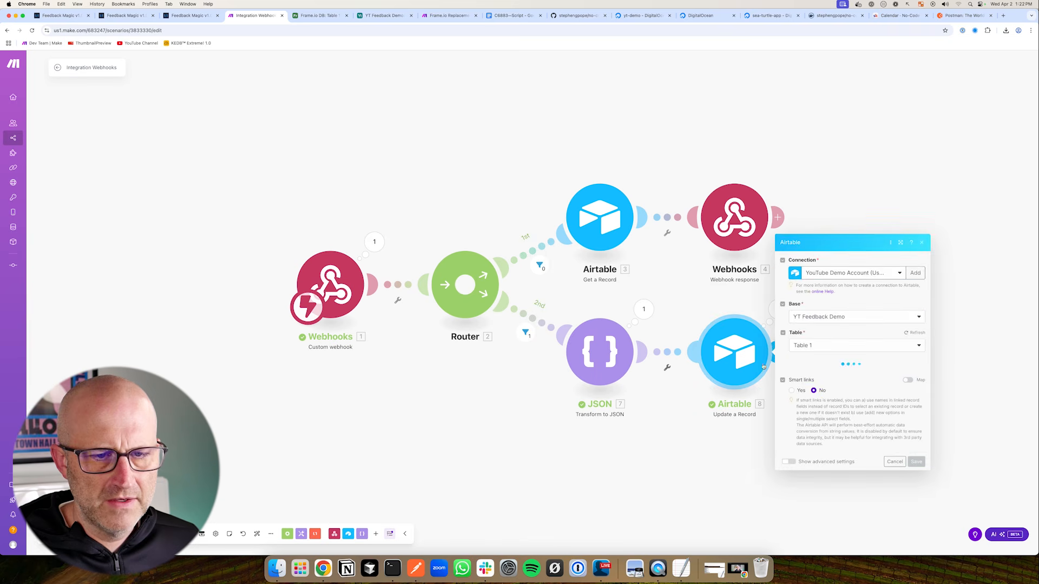
key(Escape)
click(779, 310)
click(673, 467)
drag(381, 16, 325, 18)
drag(759, 165, 698, 130)
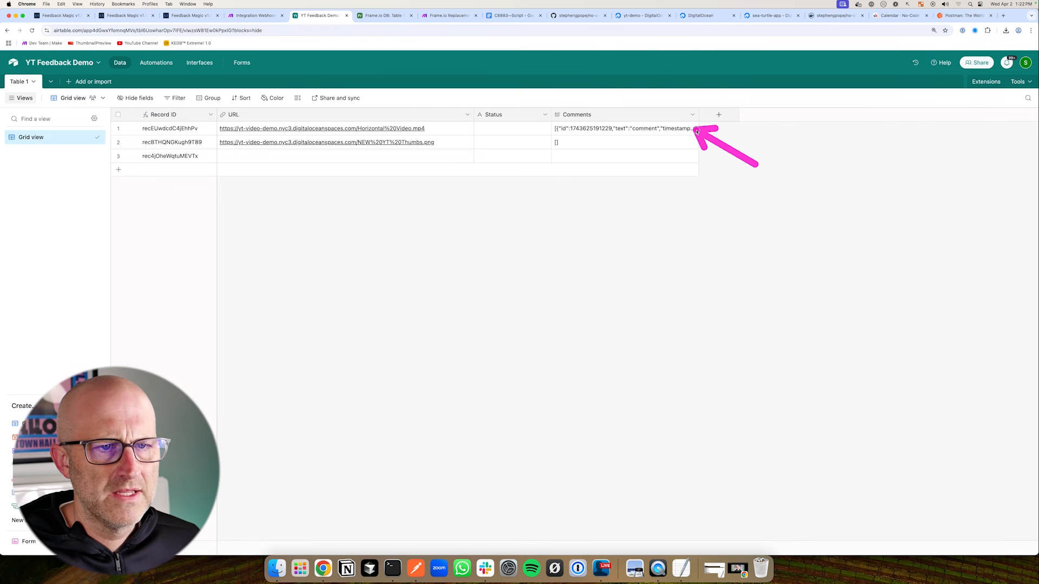
drag(640, 80, 599, 111)
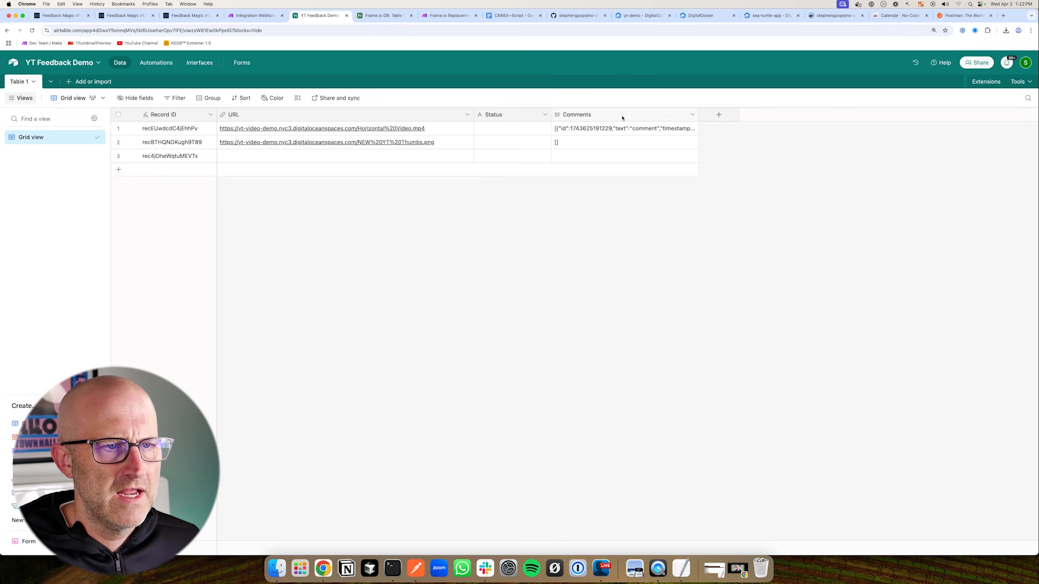
click(251, 17)
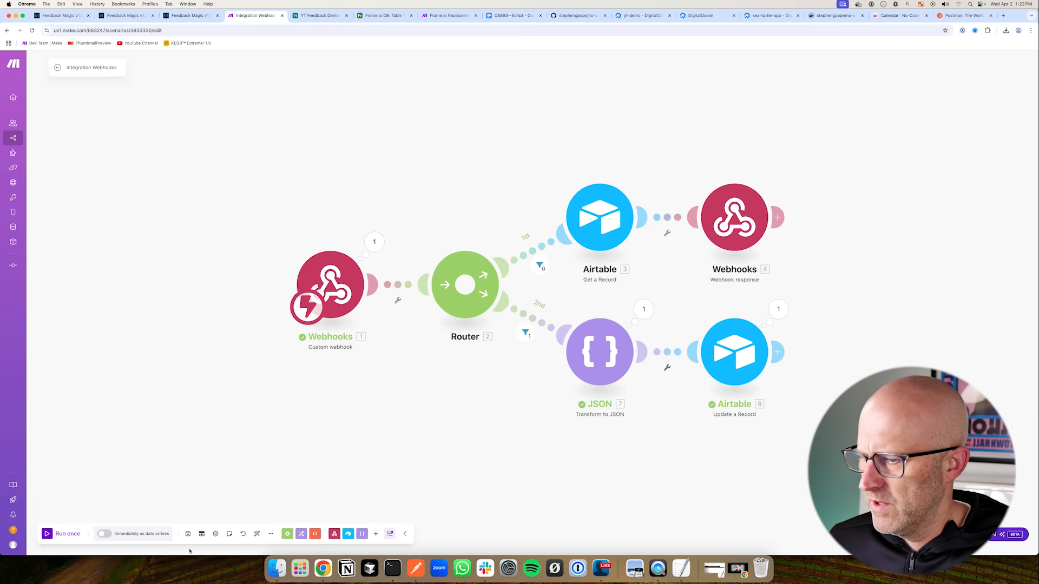
Reload the feedback video page and review the scenario's run history
click(191, 15)
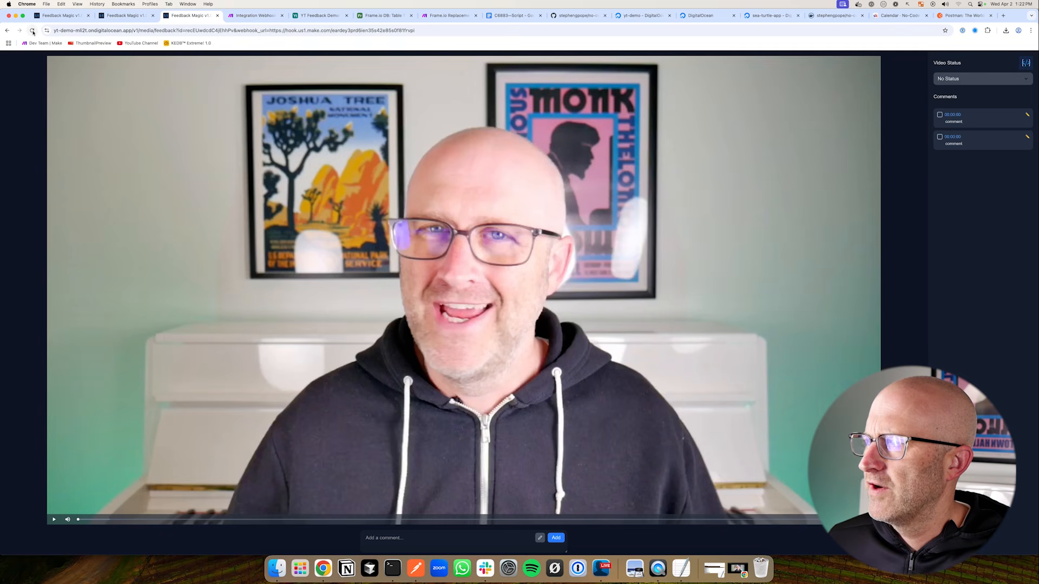
click(32, 30)
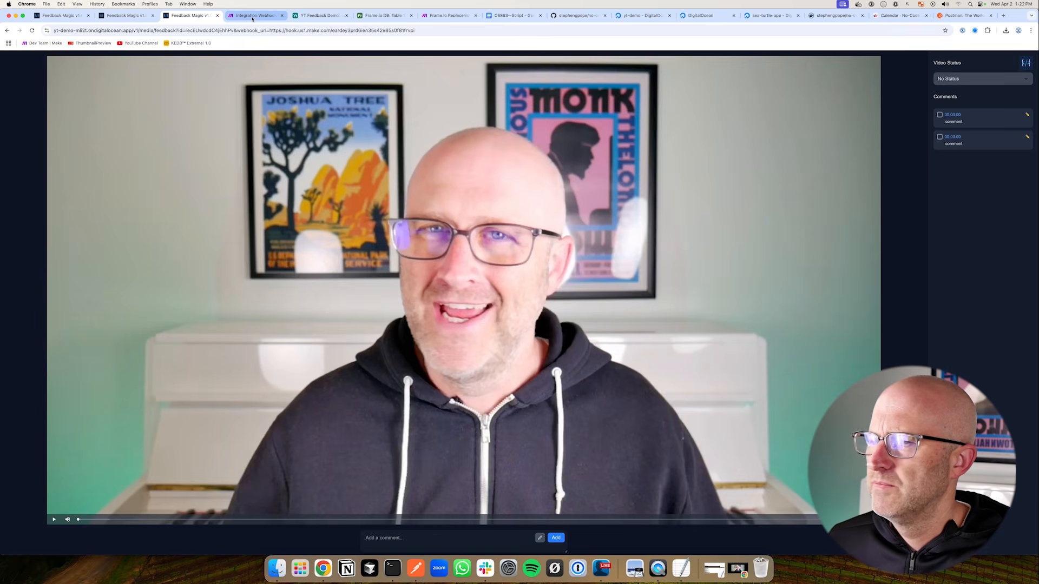
click(253, 15)
click(58, 69)
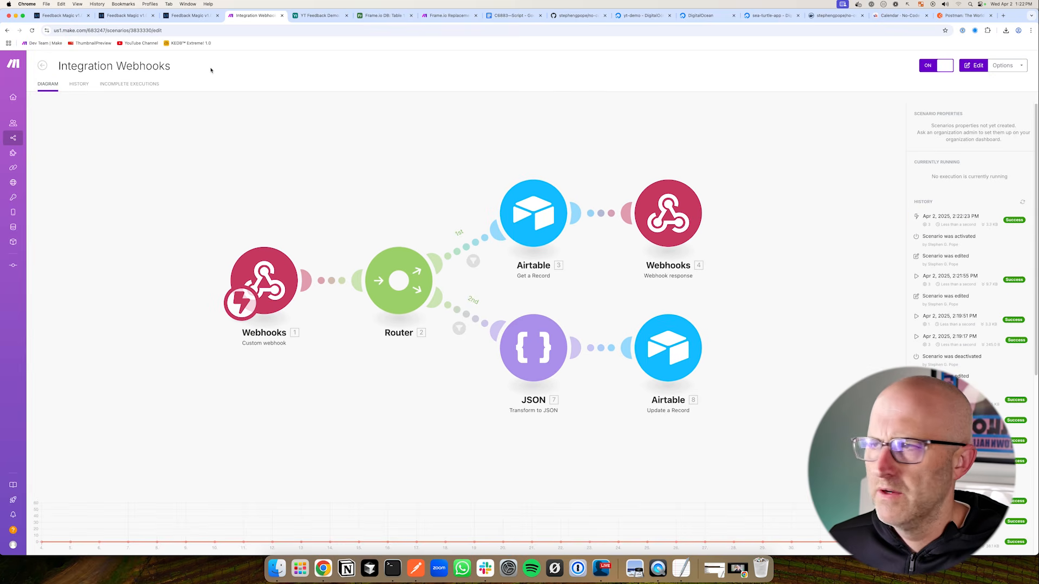
click(186, 15)
click(32, 31)
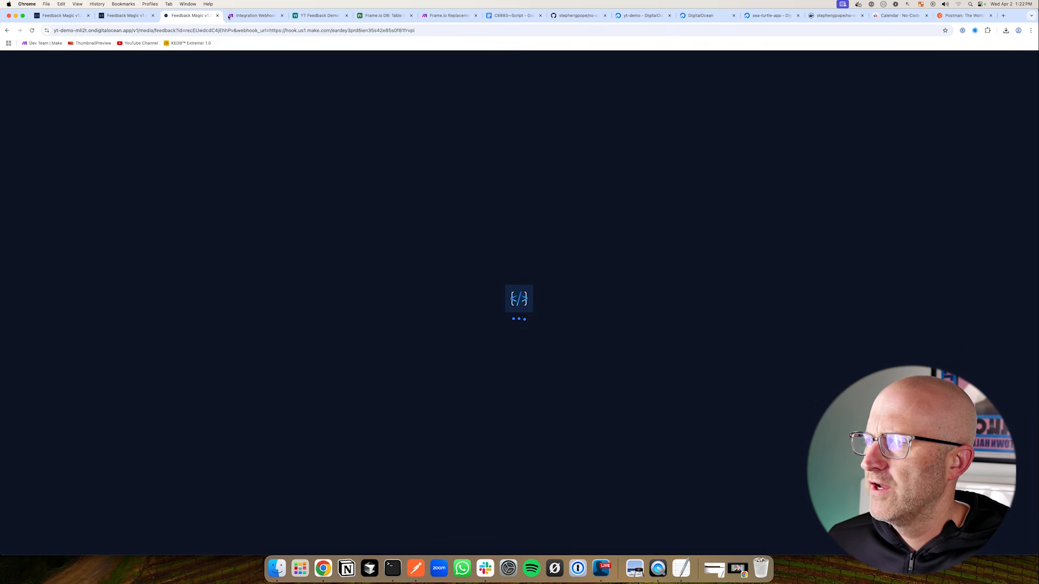
click(253, 15)
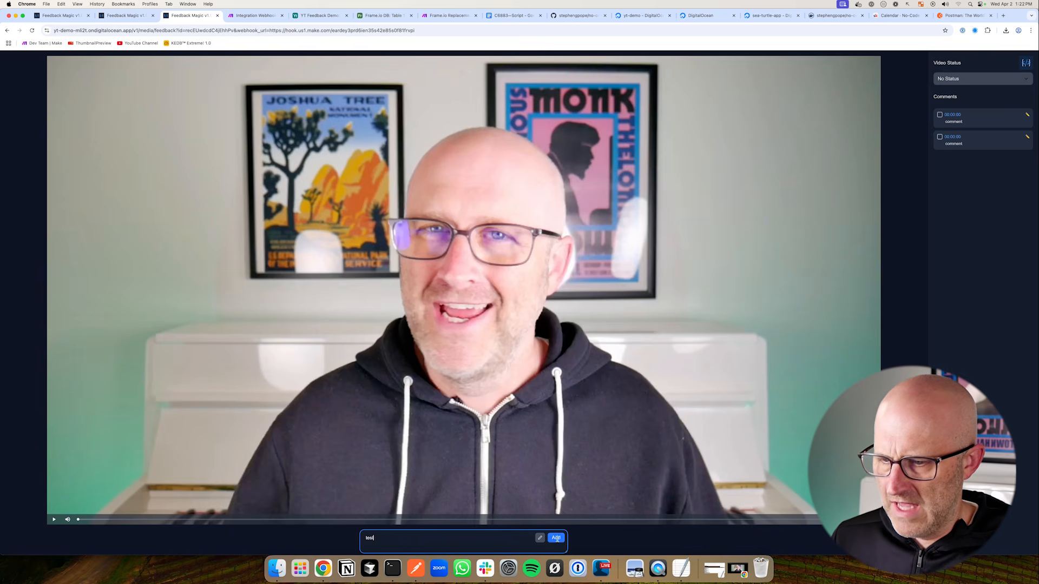
Add a 'test' comment to the video and run the scenario once again
click(555, 538)
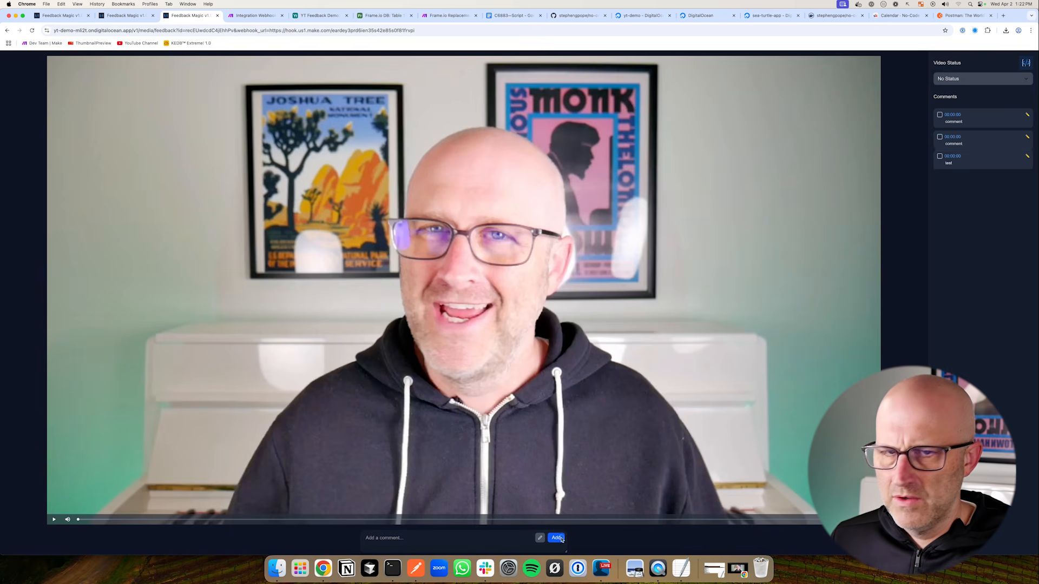
click(253, 15)
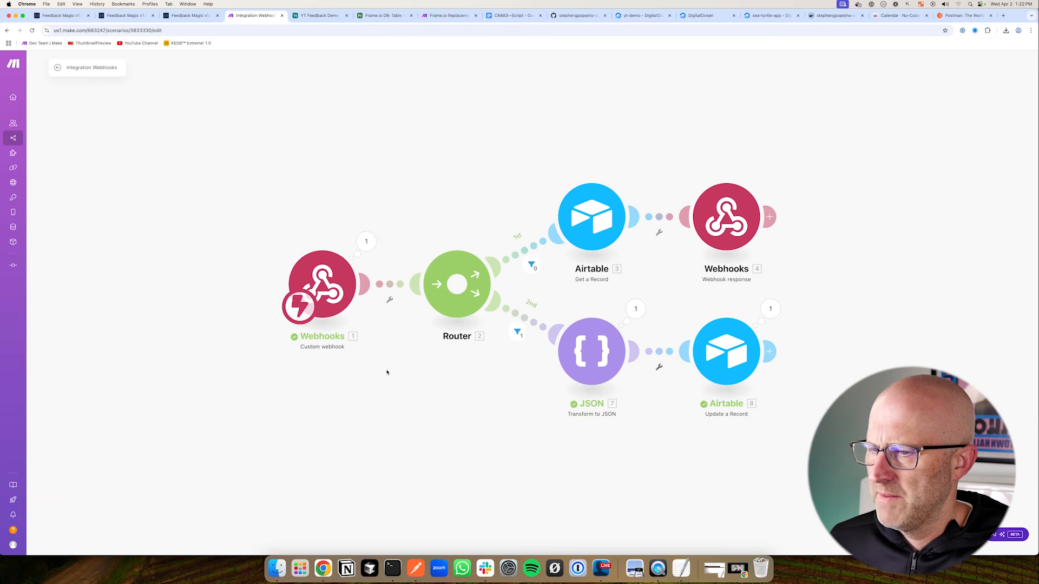
click(47, 534)
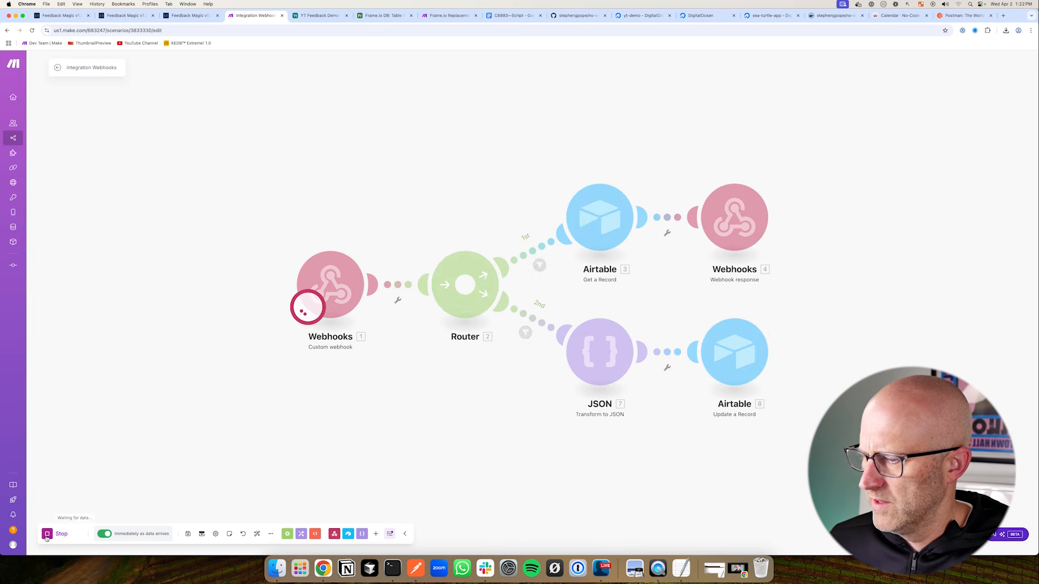
click(191, 15)
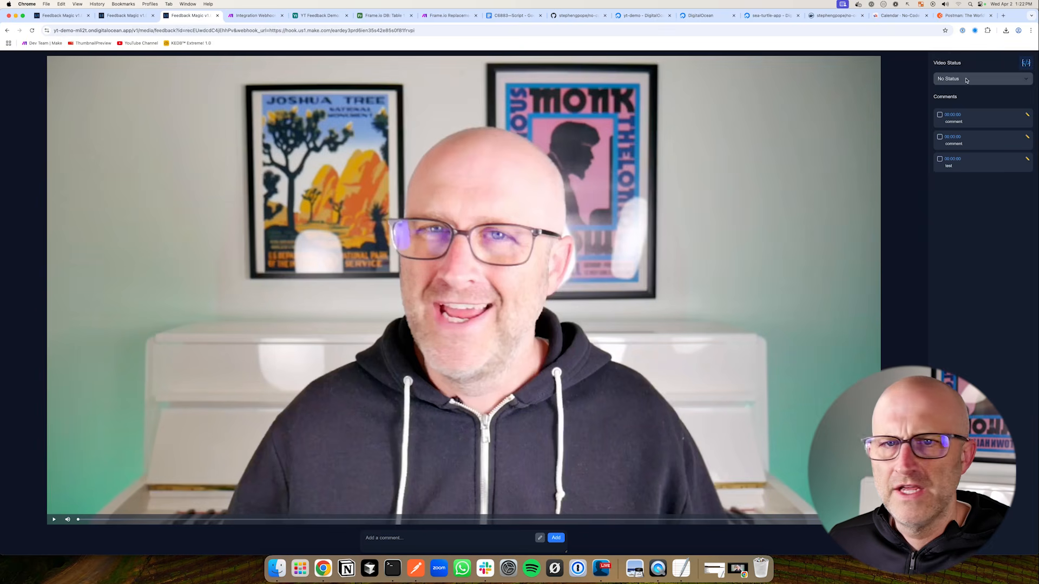
click(967, 79)
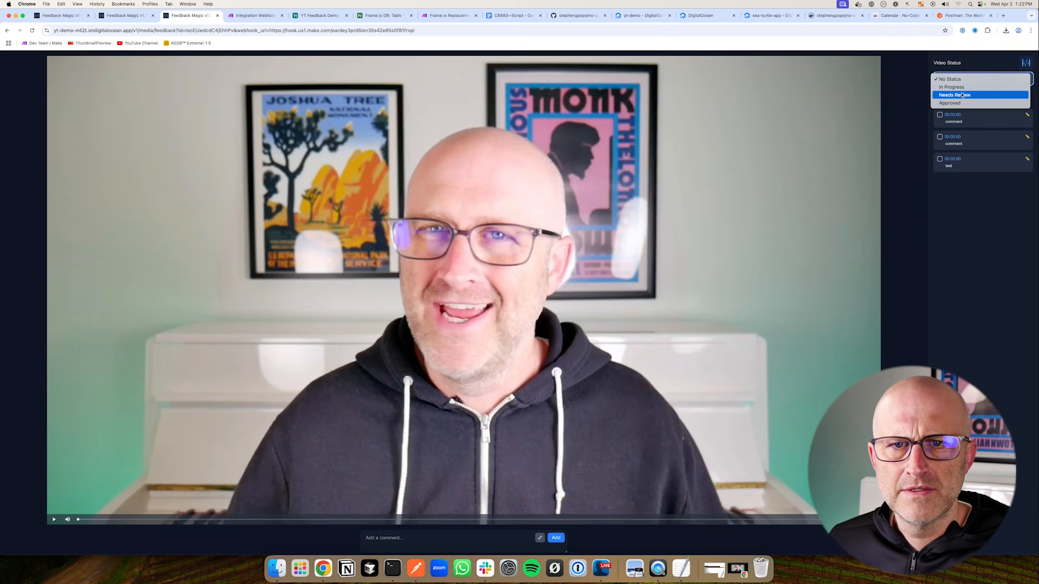
Map the webhook's '1. status' into the Airtable step's Status field, save it, and save the scenario
click(928, 98)
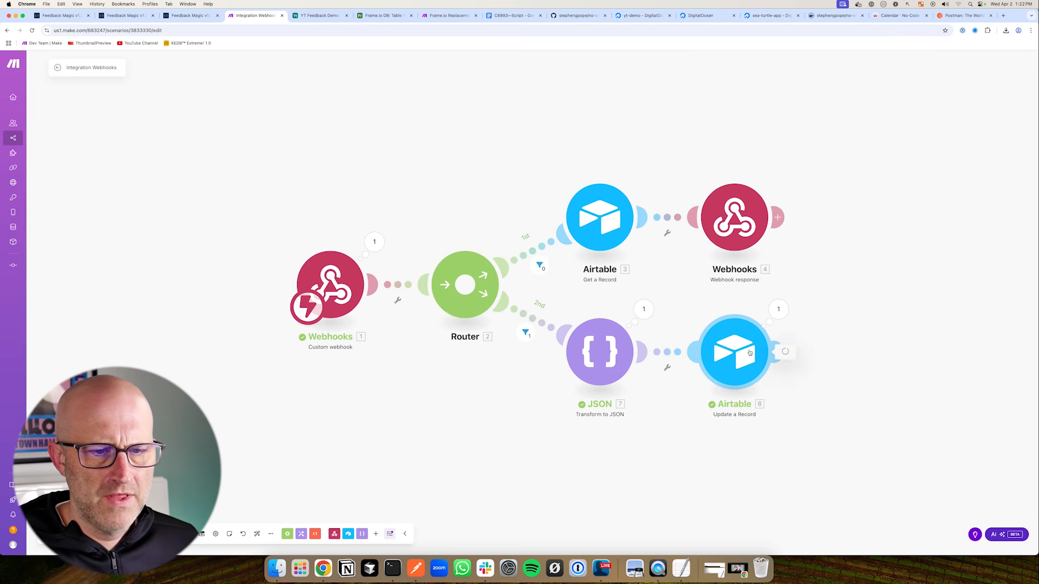
click(744, 356)
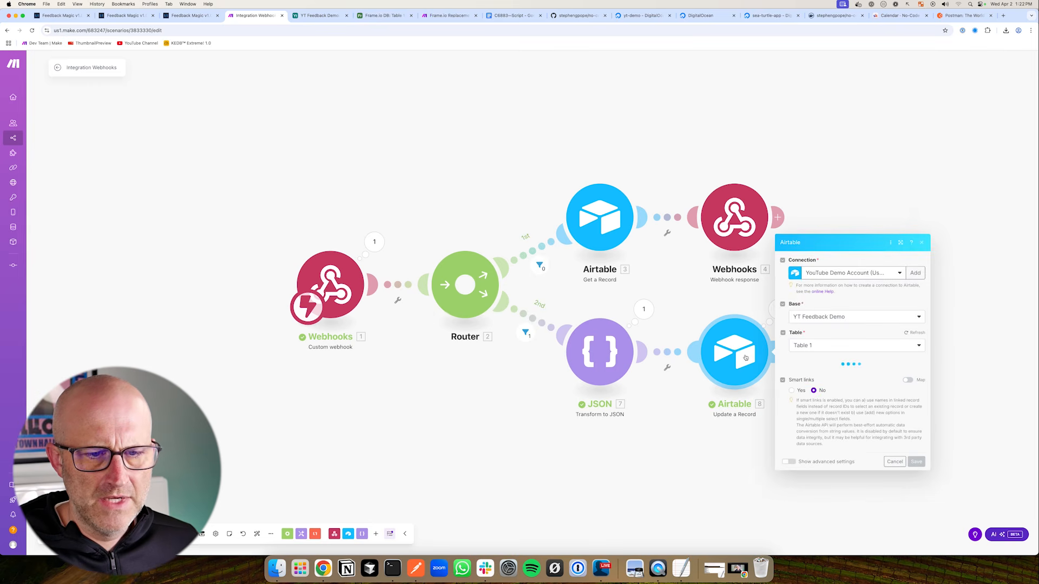
click(823, 388)
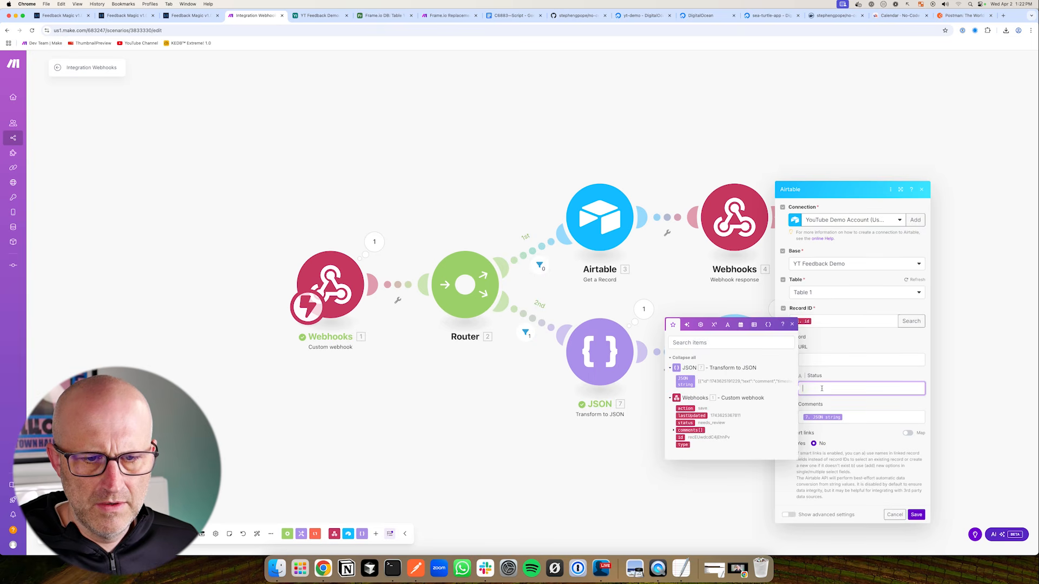
click(685, 423)
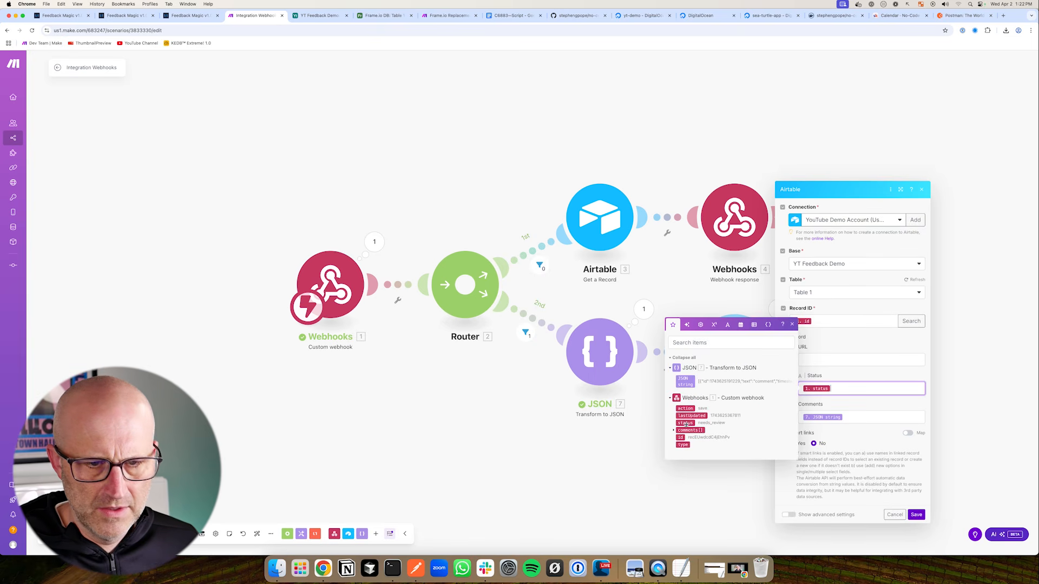
click(916, 515)
key(super+s)
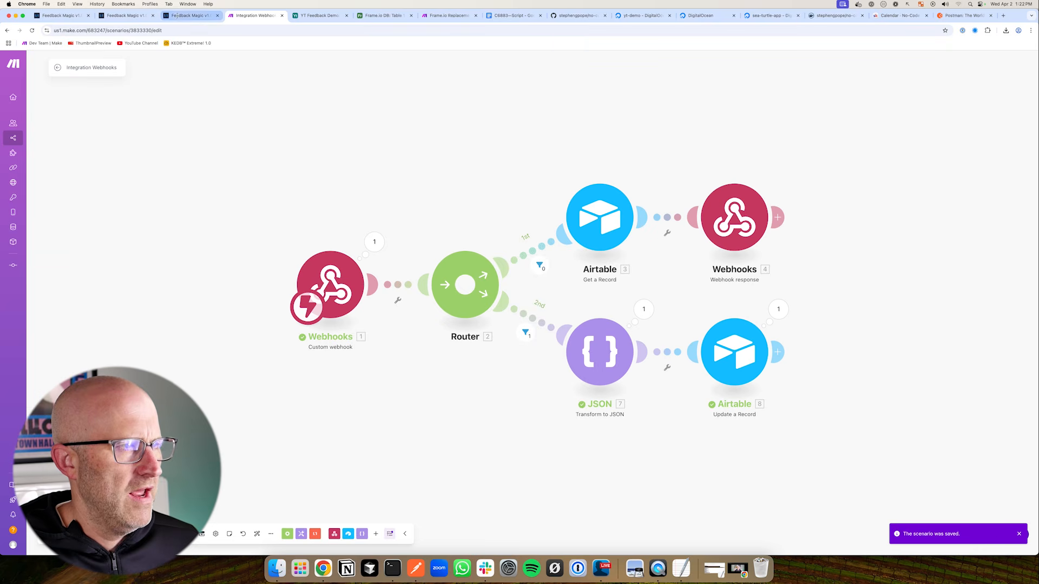
click(58, 68)
click(187, 16)
Set the video status to Approved and reload the feedback page
click(966, 80)
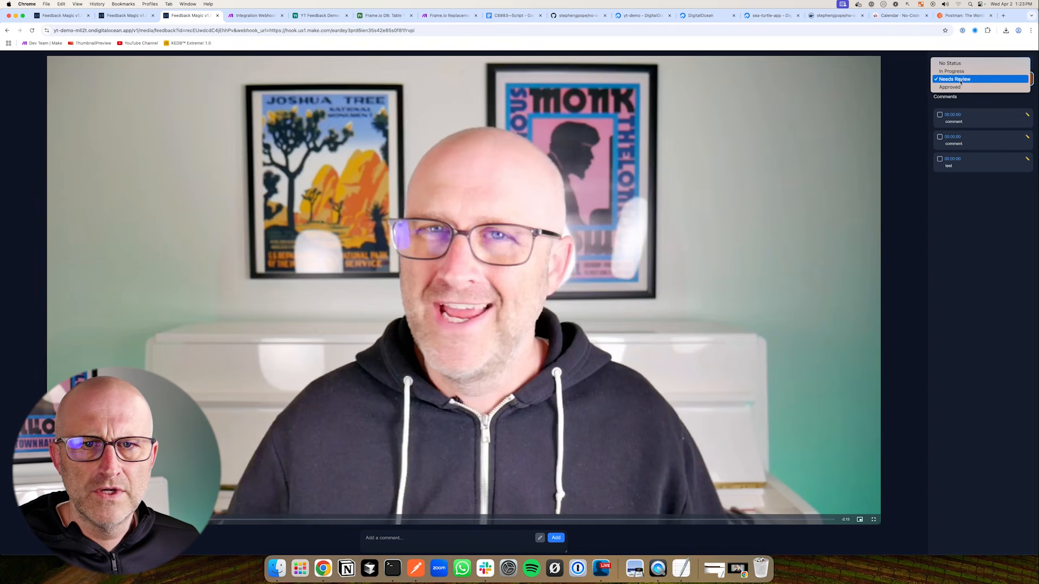
click(963, 87)
key(super+r)
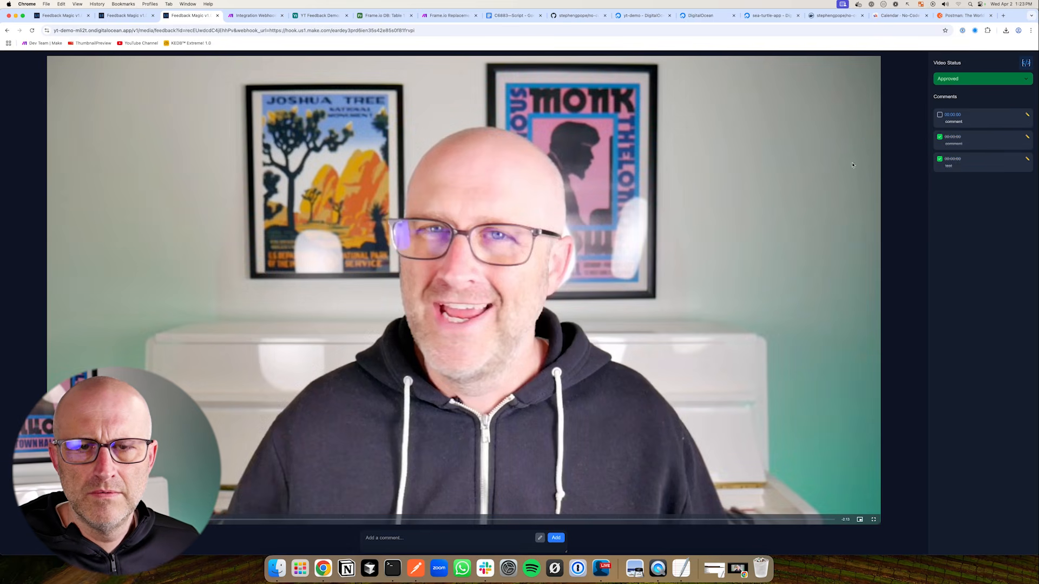
click(254, 15)
click(189, 16)
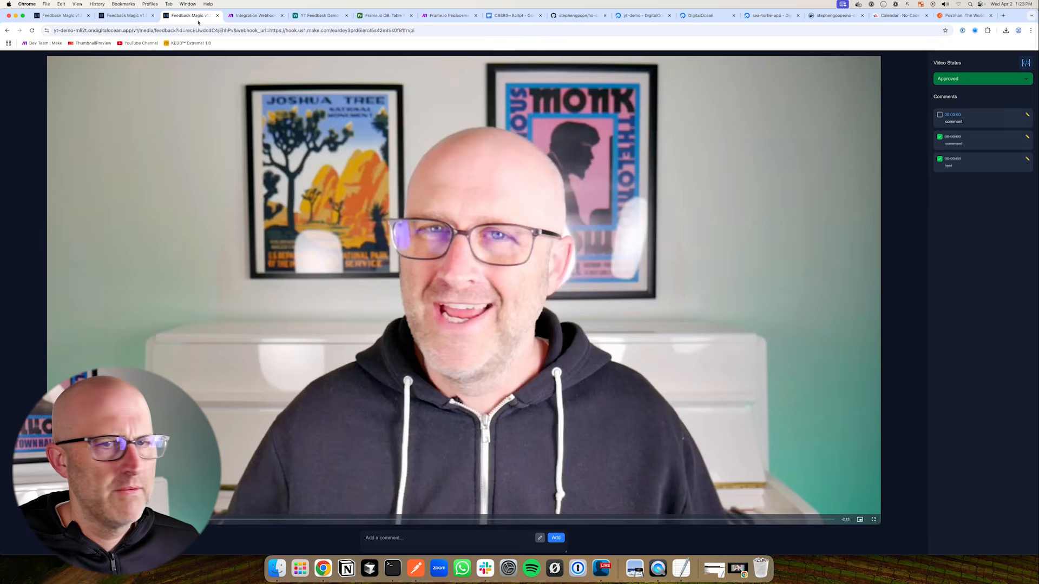
Change the video status to In Progress and view the YT Feedback Demo table
click(951, 81)
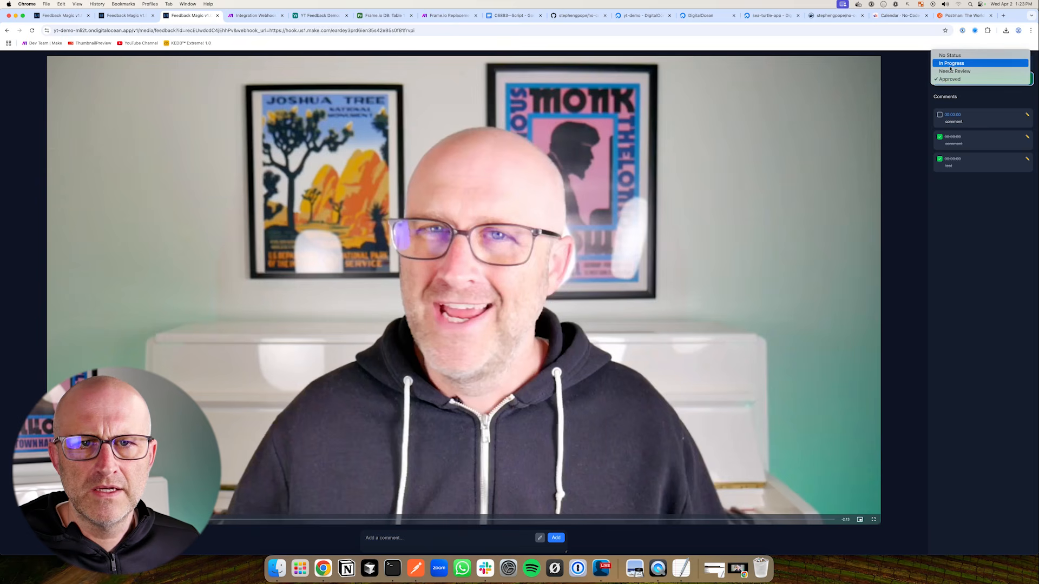
click(950, 67)
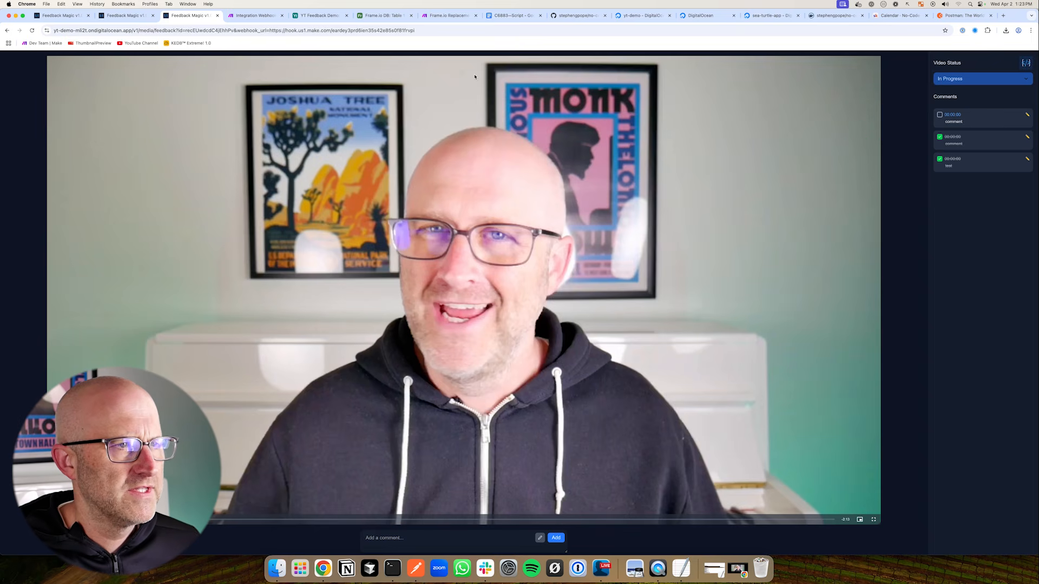
click(319, 16)
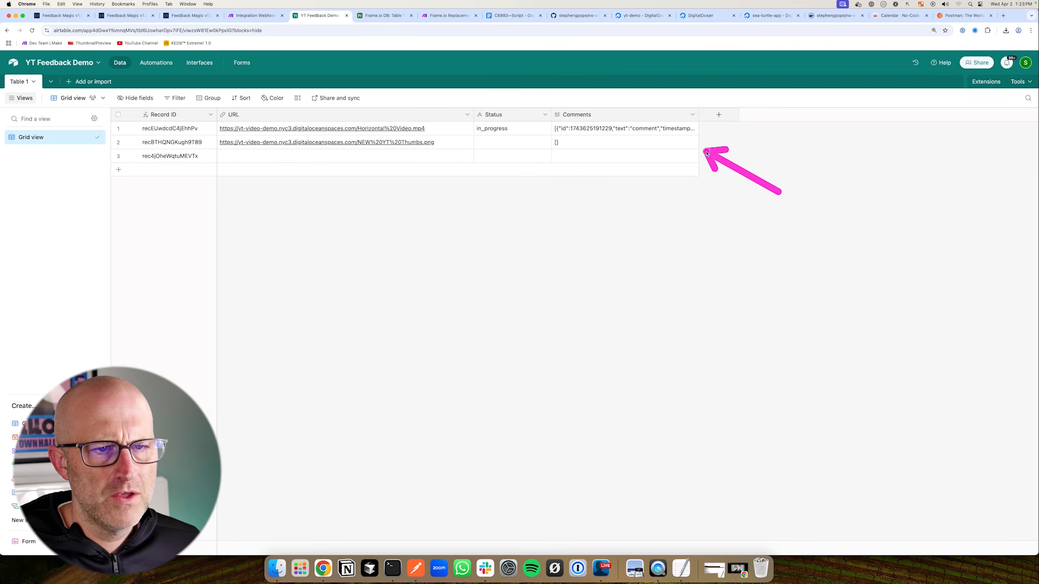
Add a new field to the Airtable table and make it a Button type
mouse_move(1038, 227)
mouse_down()
mouse_move(1038, 196)
mouse_move(612, 132)
mouse_move(1038, 230)
mouse_up()
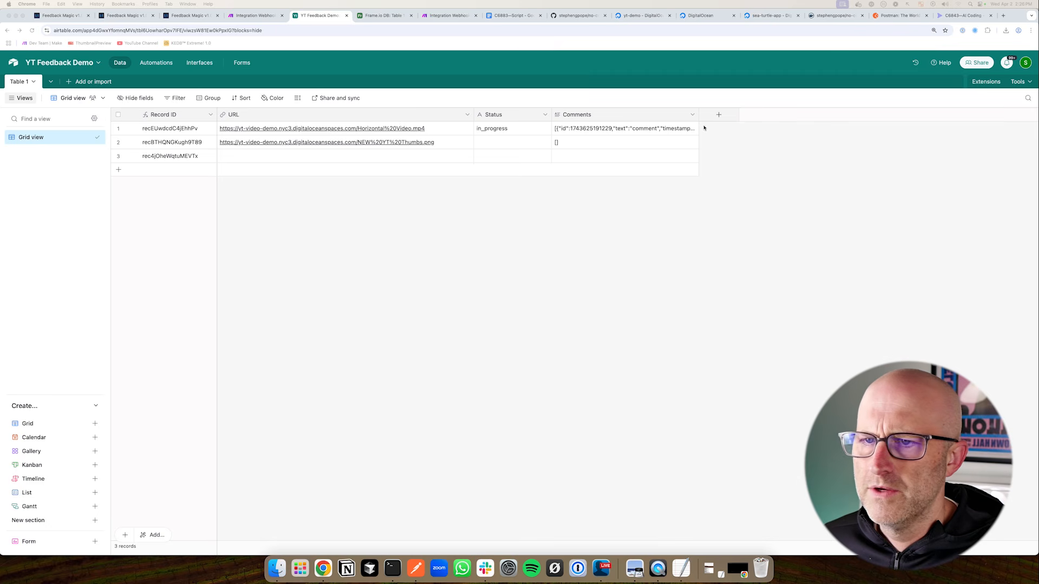
click(719, 114)
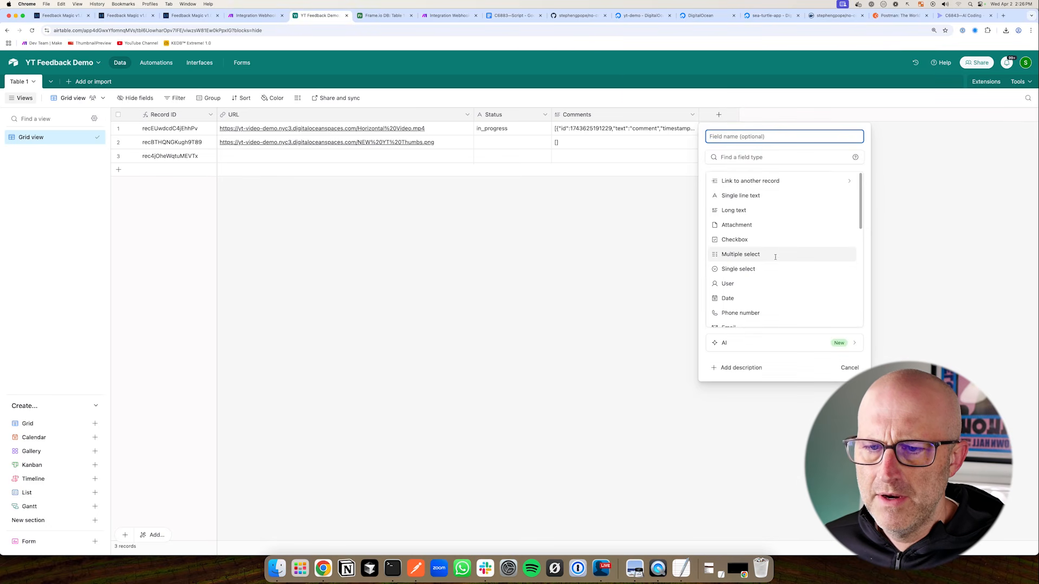
scroll(778, 261, down, 2)
scroll(777, 261, down, 5)
click(777, 318)
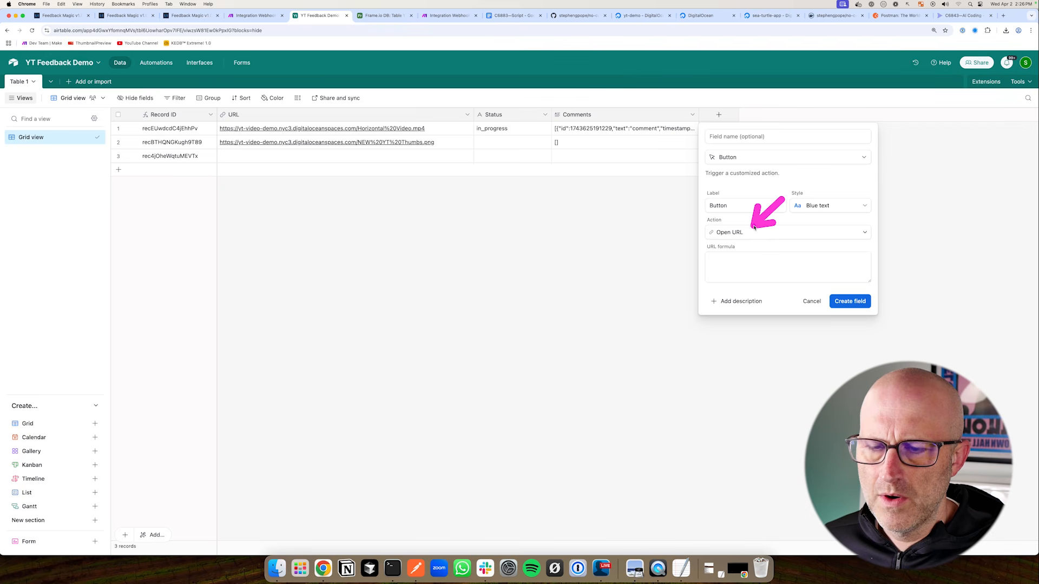
Copy the feedback page's web address and start editing the button's URL formula
click(188, 16)
click(189, 31)
right_click(188, 30)
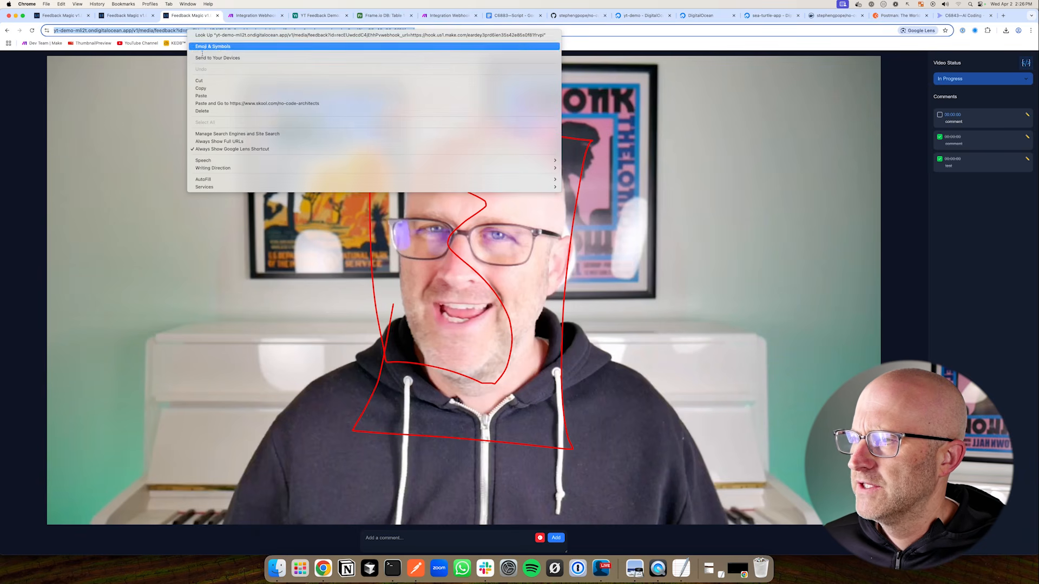
click(201, 88)
click(319, 15)
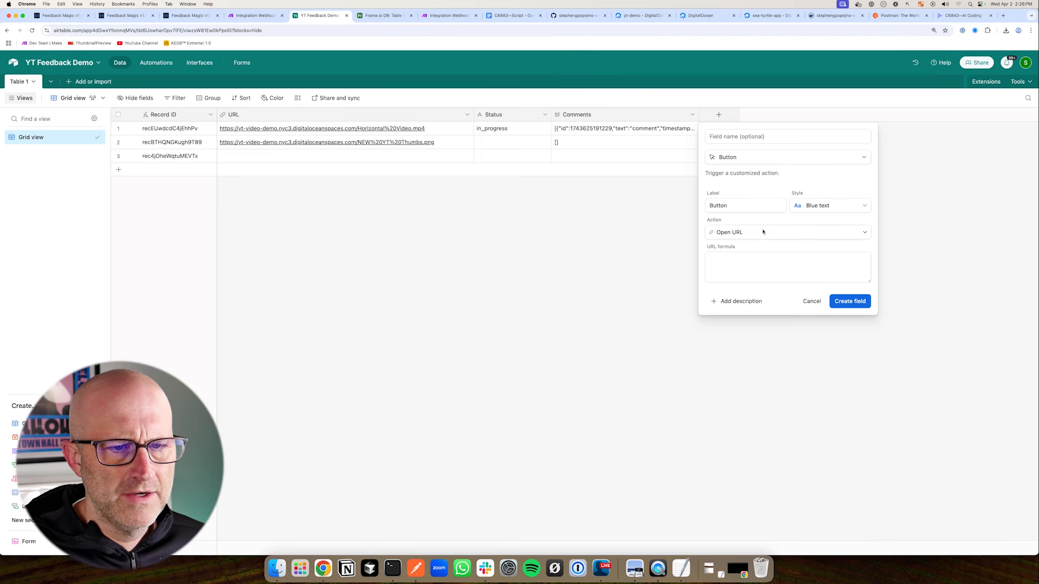
click(721, 262)
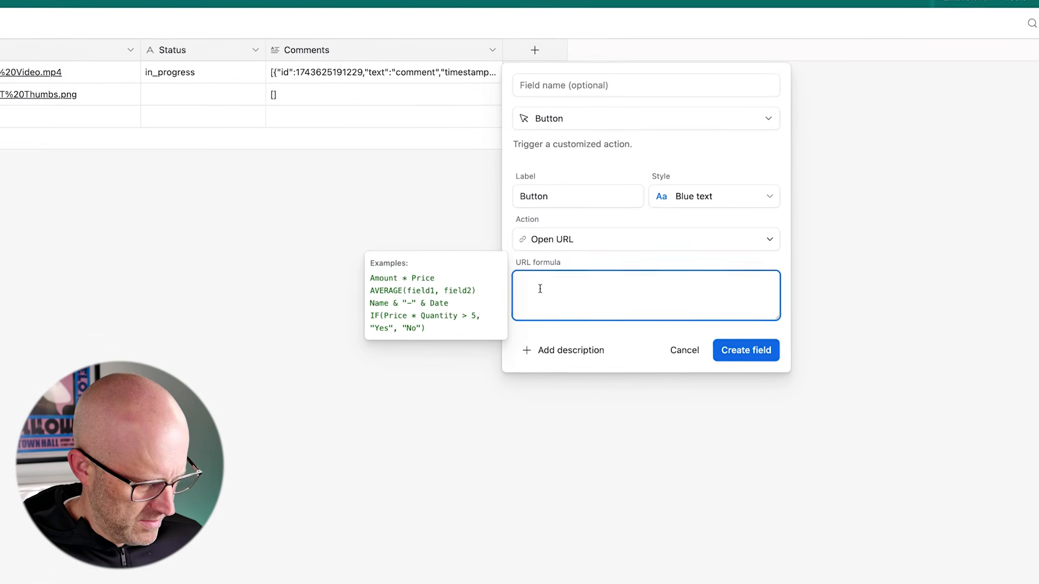
Build the URL formula from the pasted address with RECORD_ID() replacing the fixed id, and create the field
key(super+v)
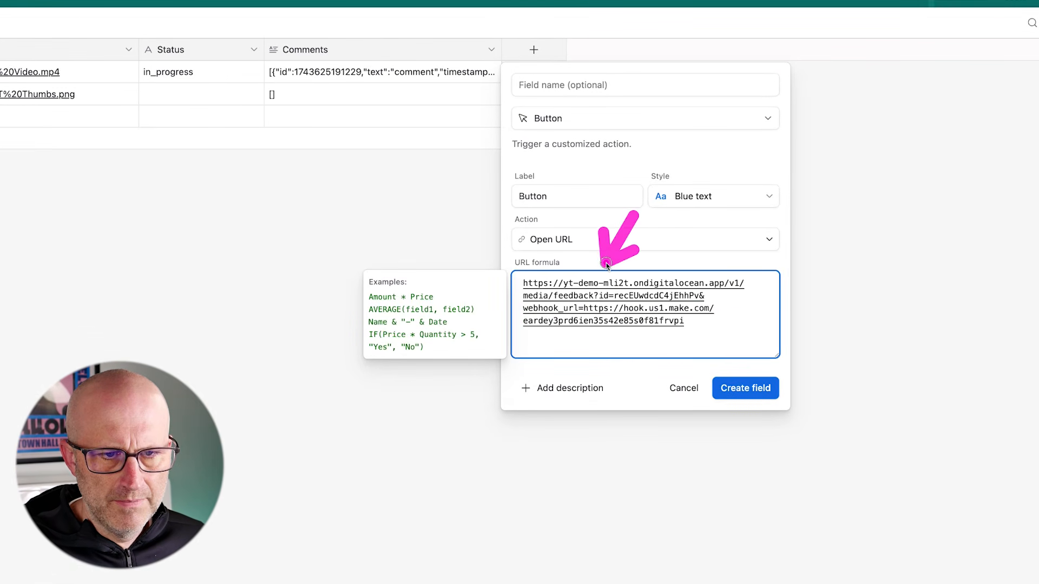
text(")
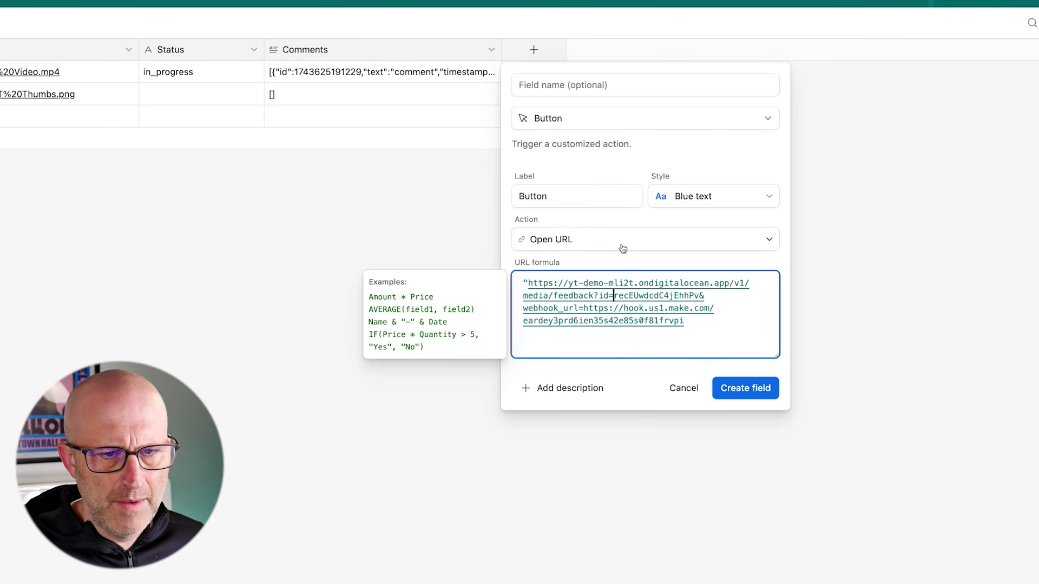
text(")
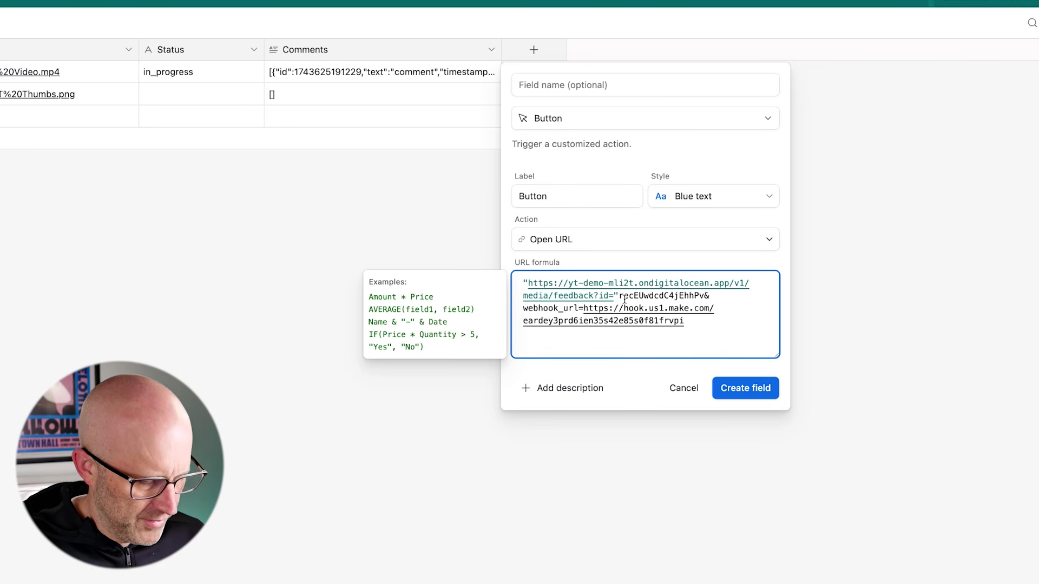
text(&)
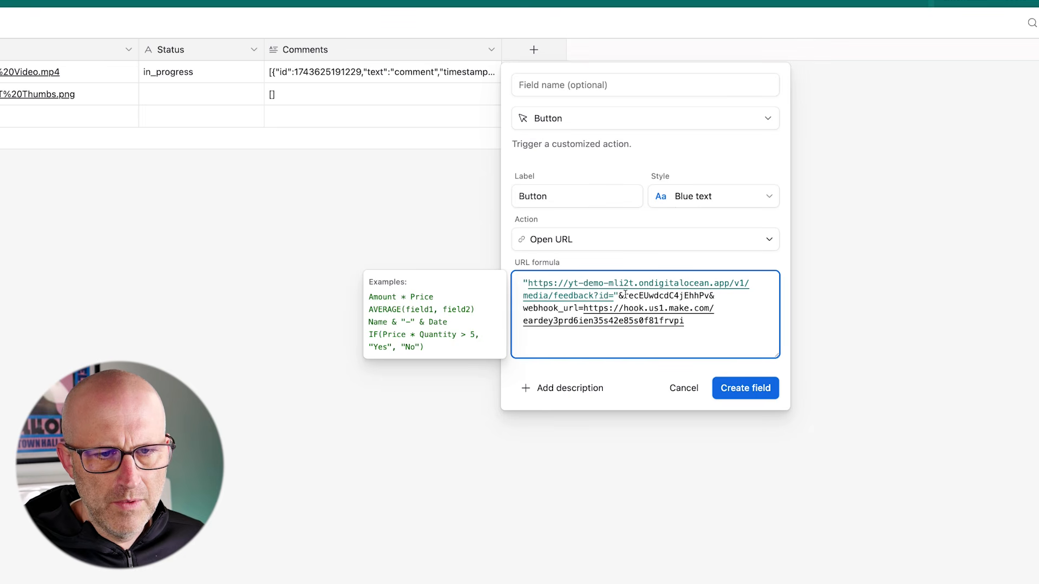
drag(623, 295, 711, 293)
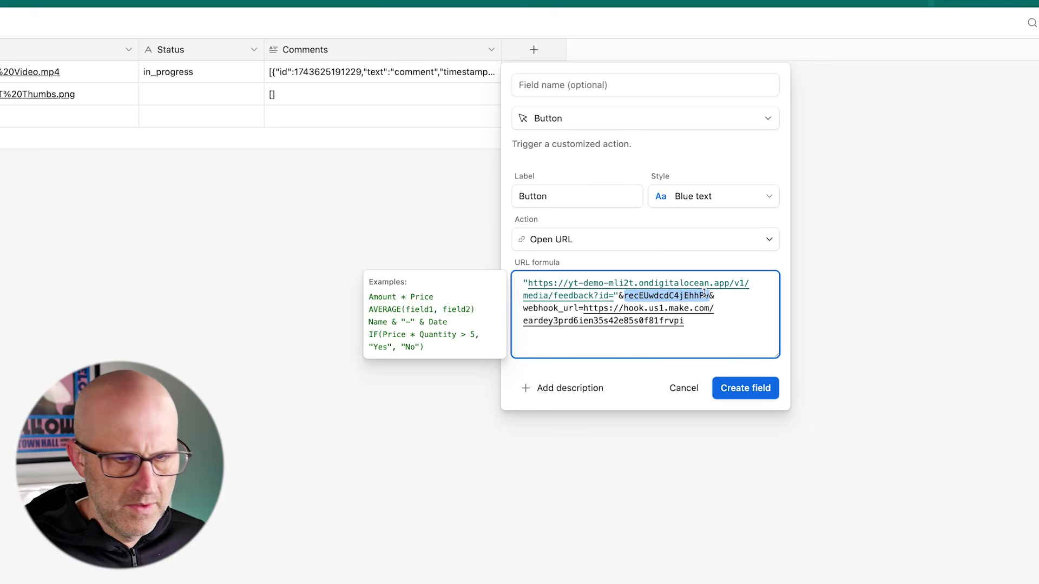
key(BackSpace)
text(Recor)
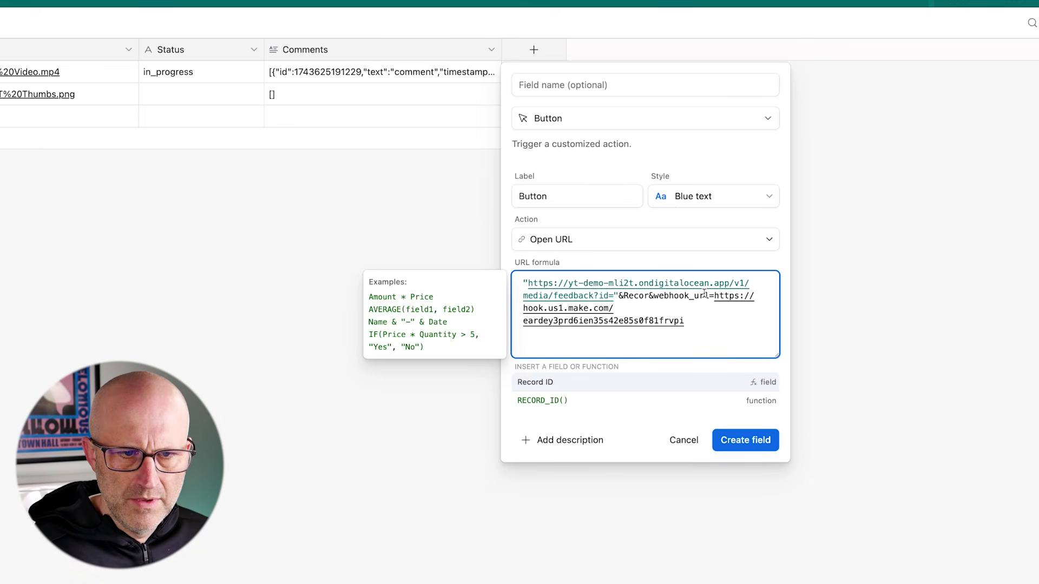
click(556, 400)
text())
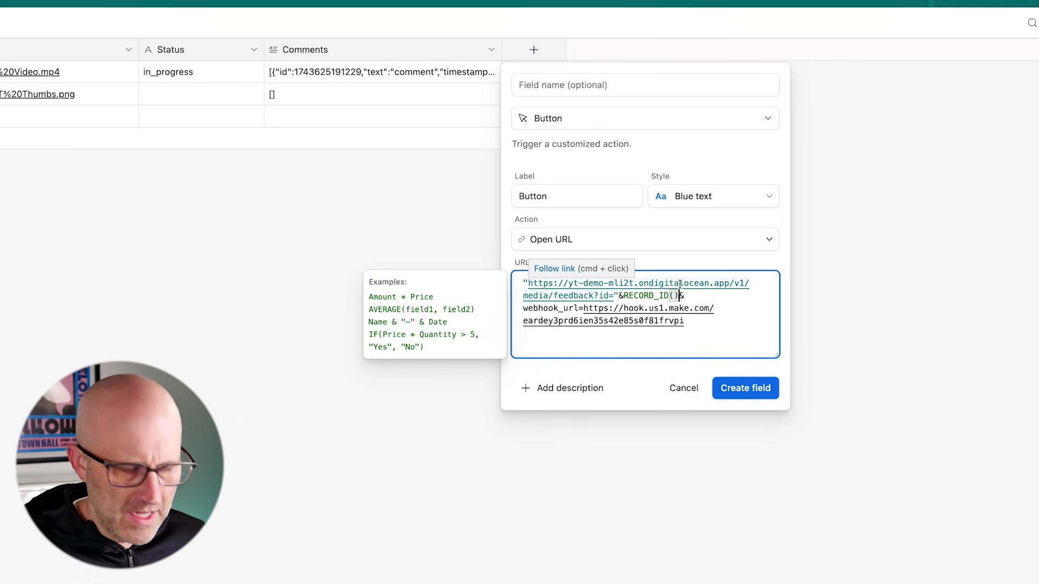
text(&)
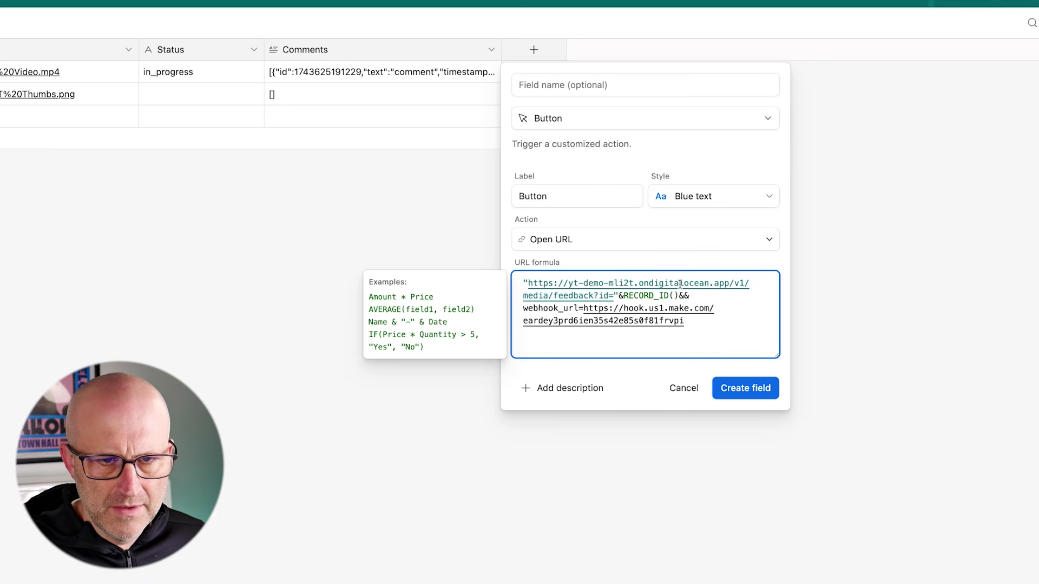
text(")
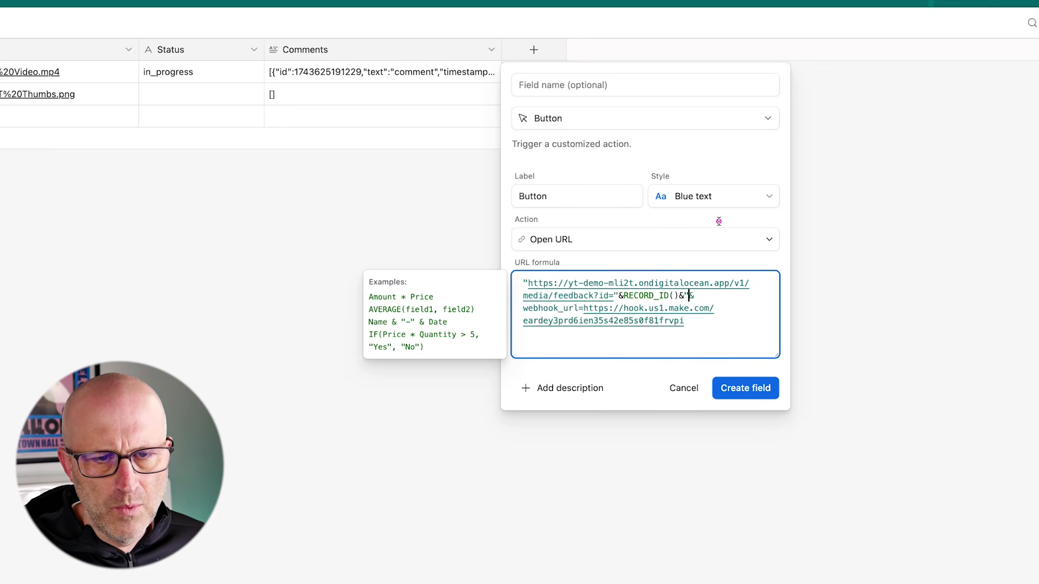
click(691, 321)
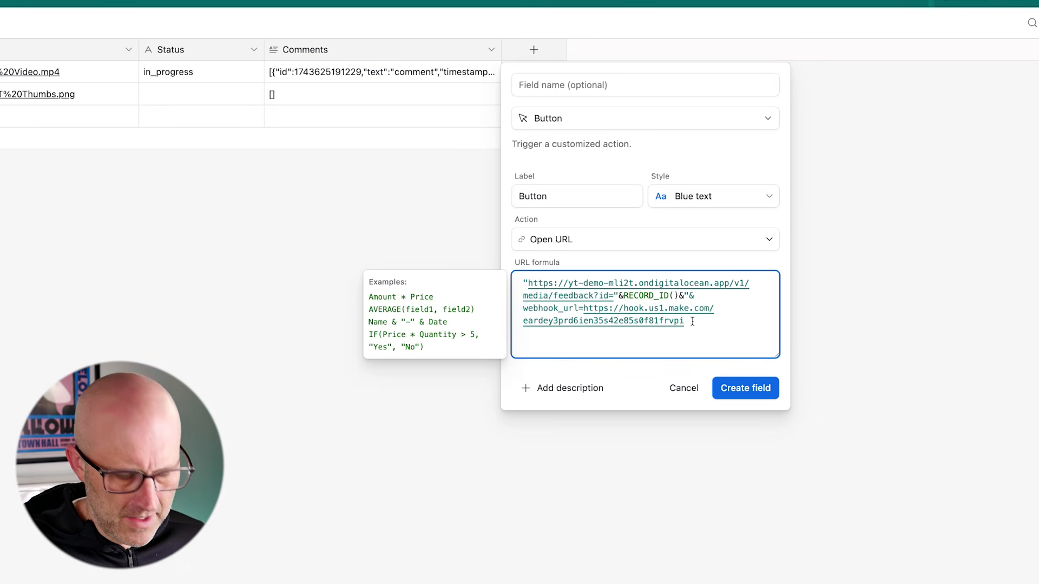
drag(778, 356, 988, 371)
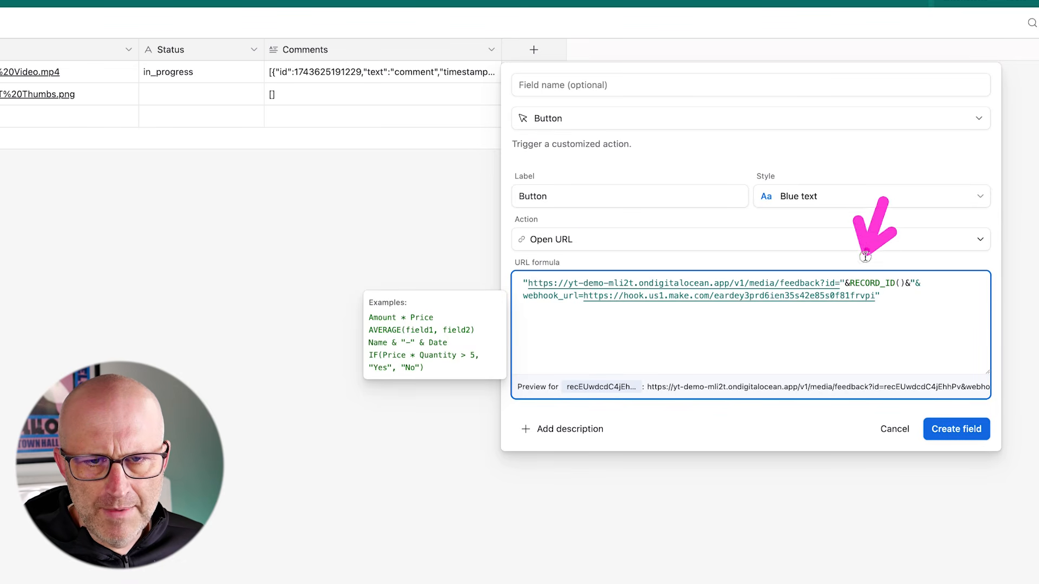
click(965, 430)
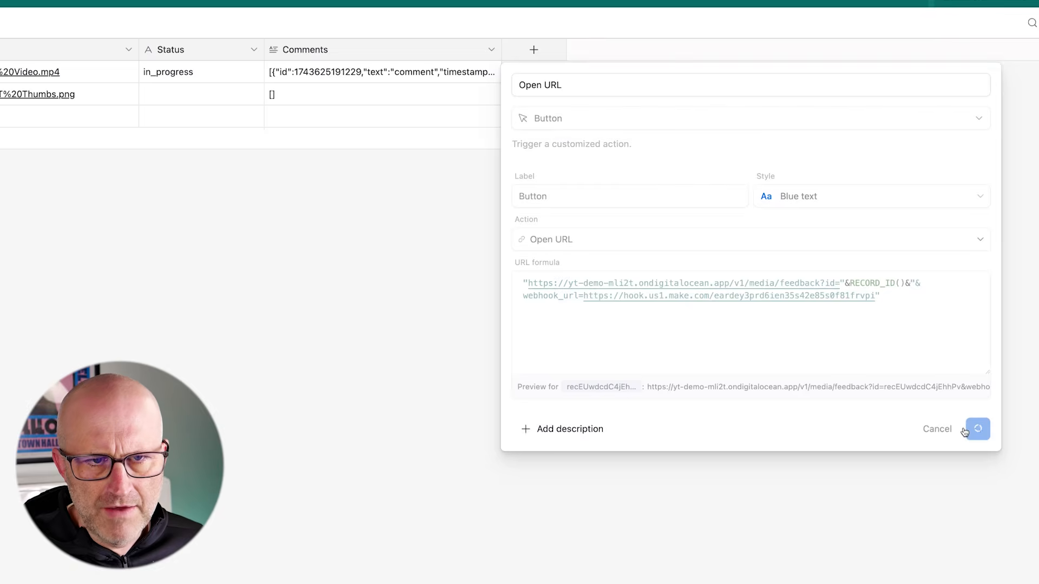
Style the Open URL button solid green, save it, and open the first record's feedback page
click(612, 49)
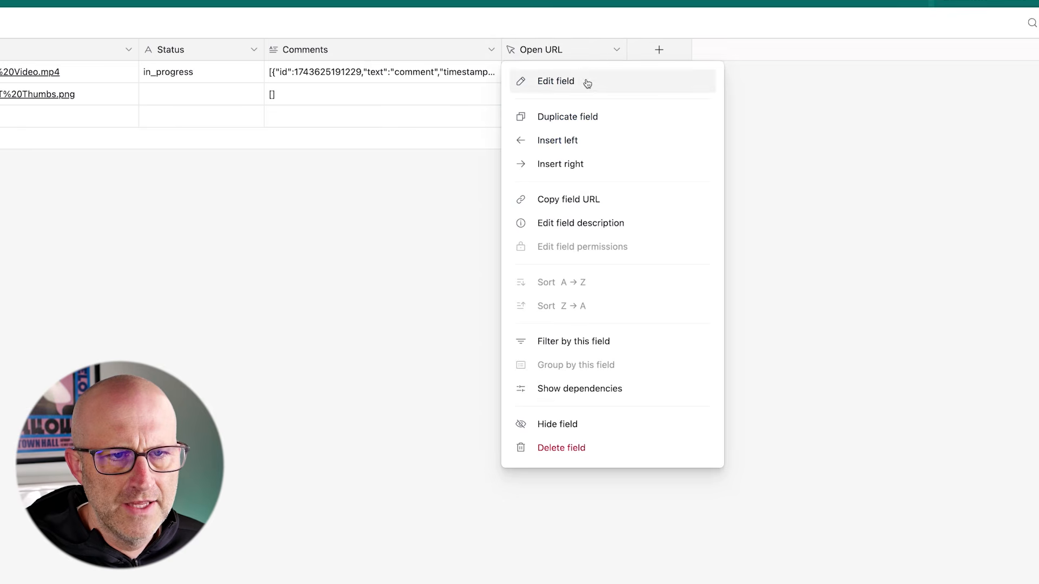
click(587, 81)
click(589, 198)
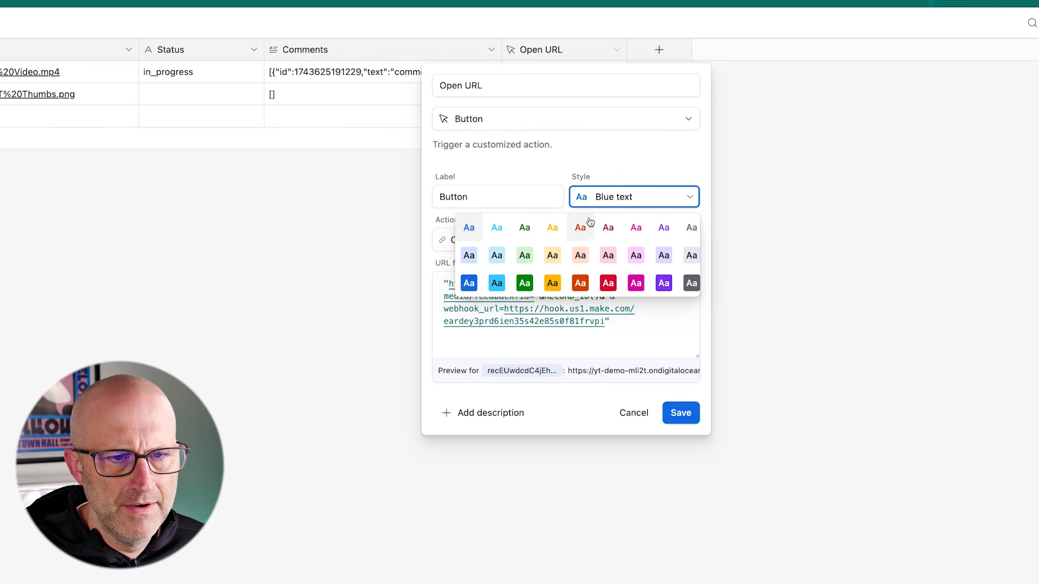
click(530, 286)
click(678, 414)
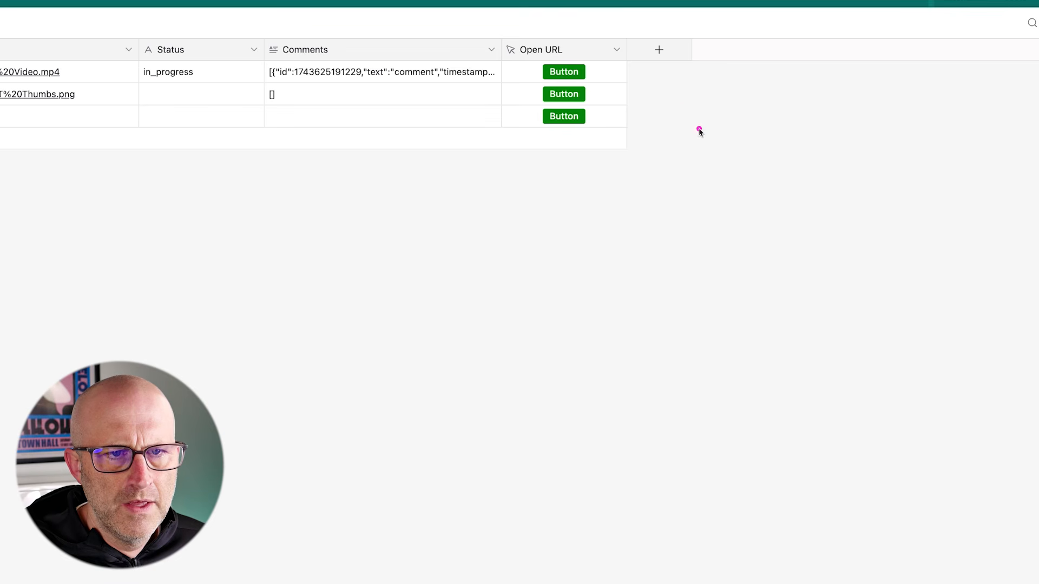
click(571, 73)
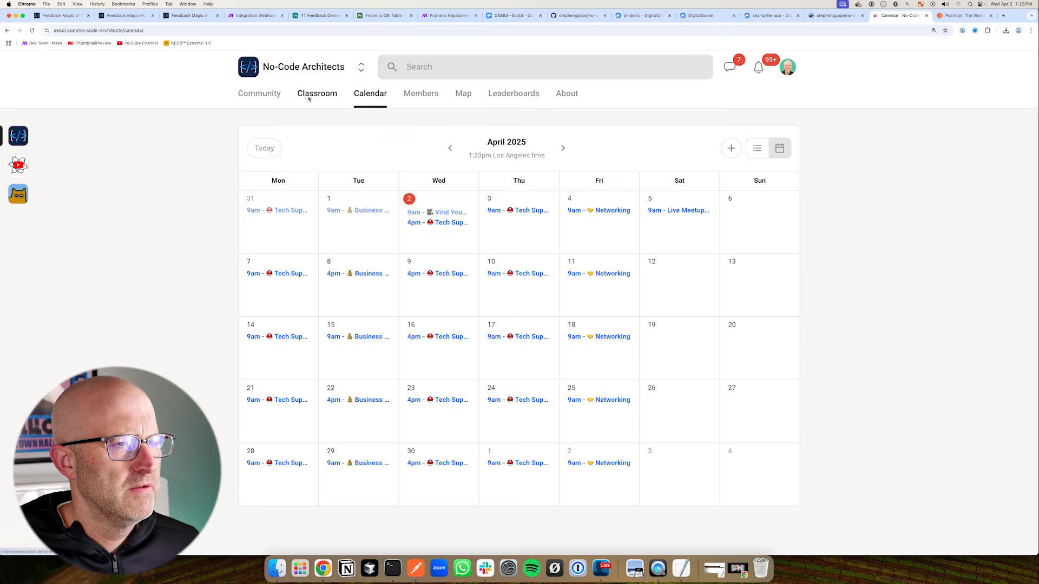
Show the No-Code Architects Classroom courses in Skool, then return to the feedback page
click(316, 94)
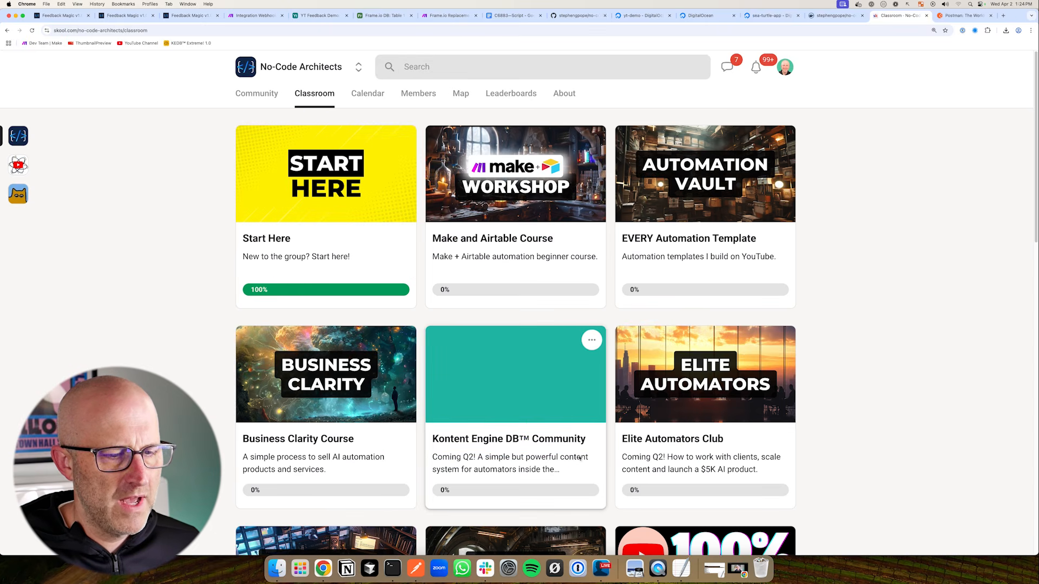
click(190, 16)
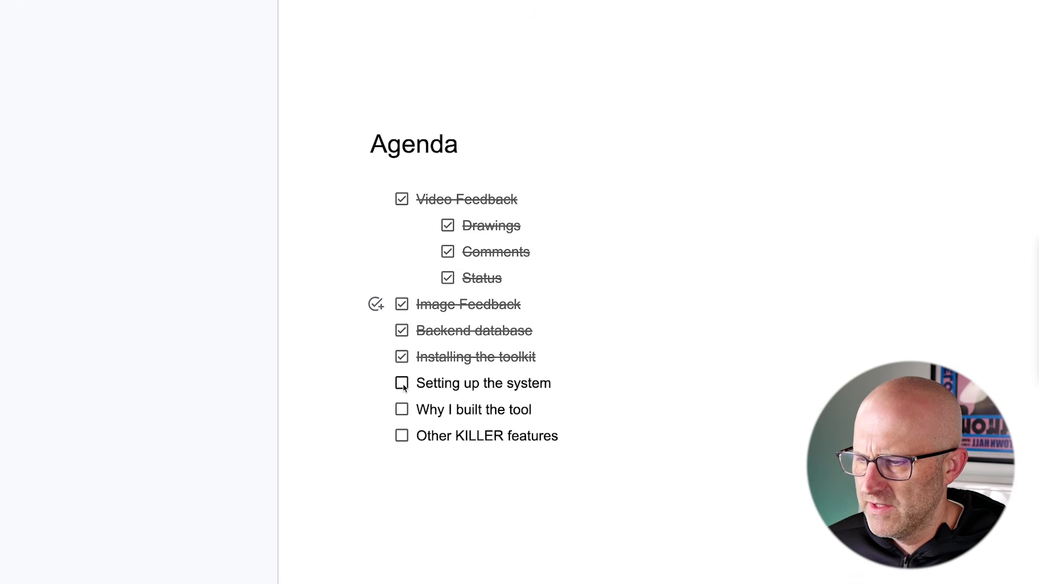
Check off 'Setting up the system' on the agenda and bring up the TikTok C6843 VERTICAL video in Frame.io
click(402, 384)
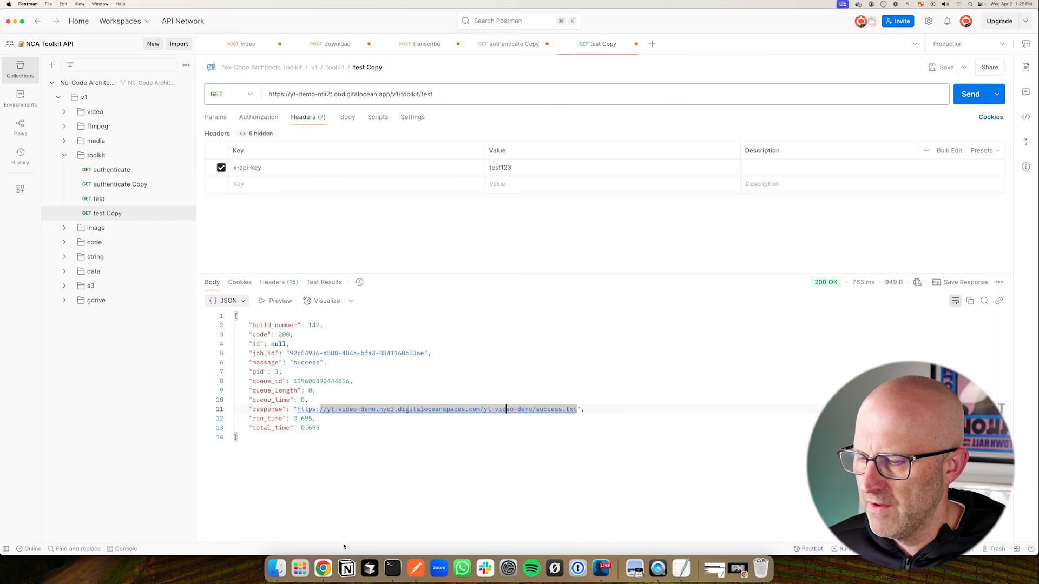
click(324, 569)
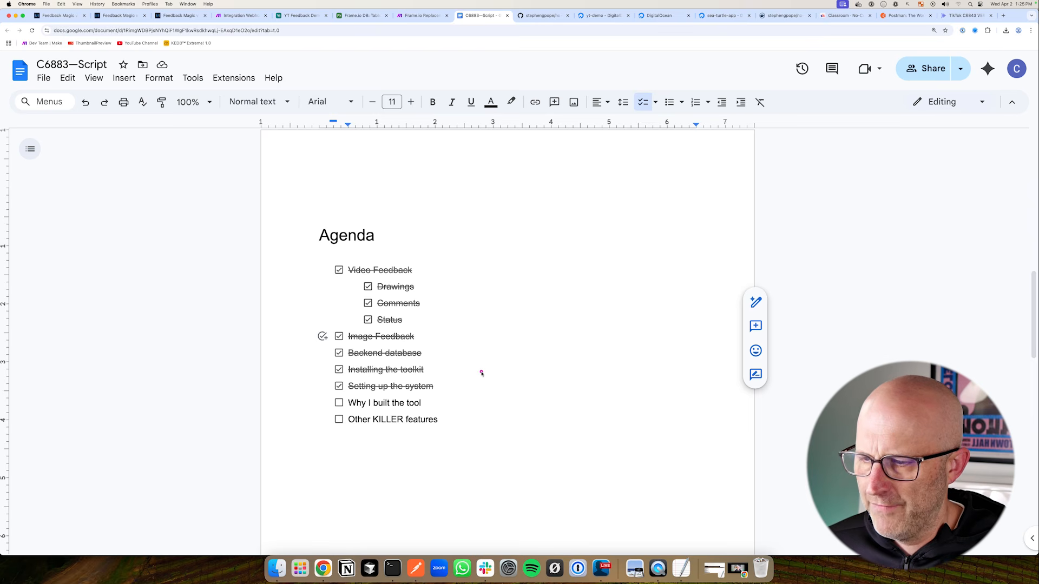
click(956, 16)
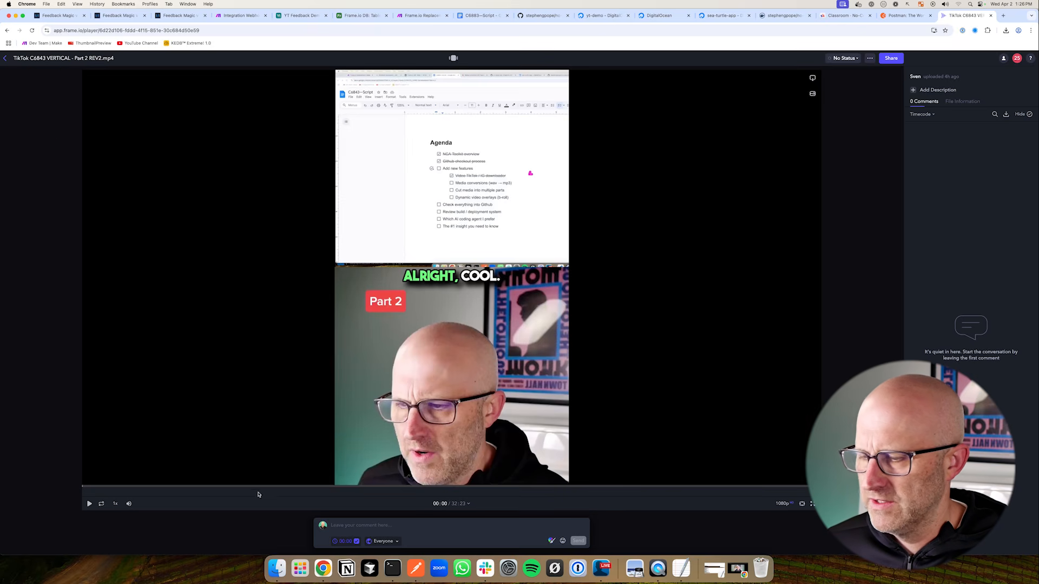
Post a Frame.io comment with a red freehand sketch over the Part 2 vertical video
click(550, 542)
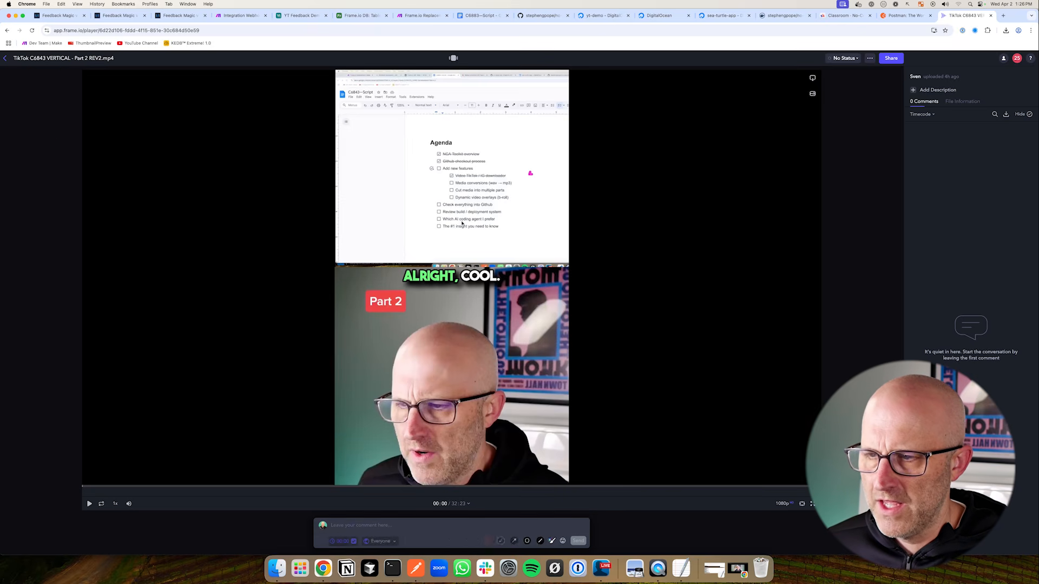
mouse_move(447, 150)
mouse_down()
mouse_move(449, 320)
mouse_move(401, 145)
mouse_move(501, 258)
mouse_up()
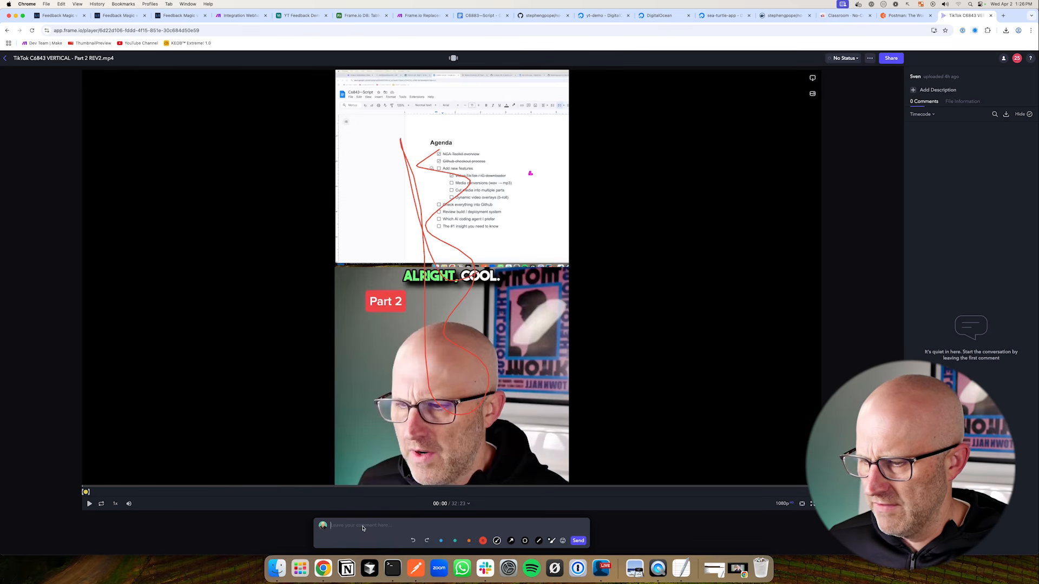
key(Return)
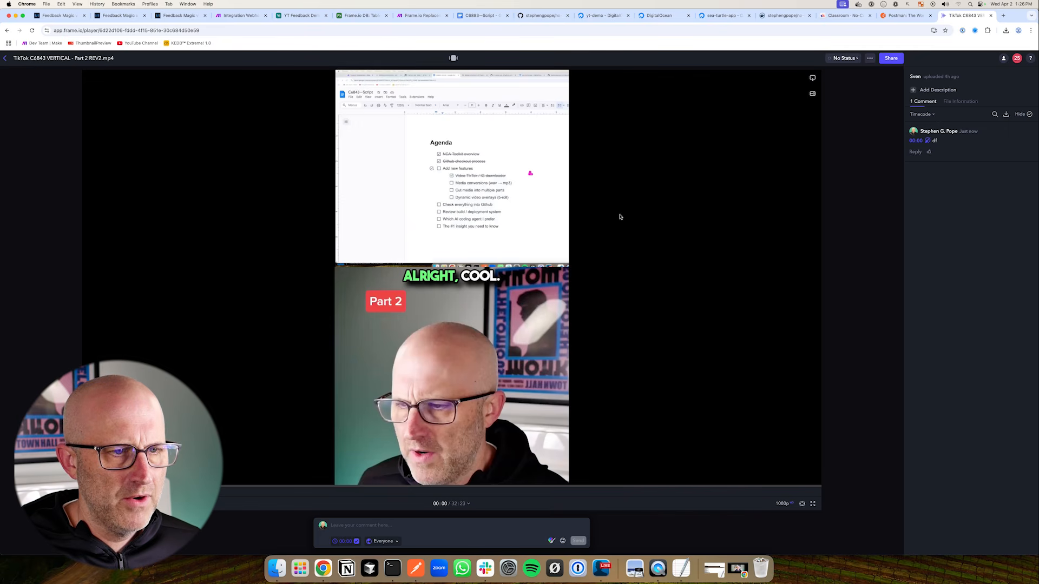
Handwrite 'v4' and 'API' beside the video, then cross out API and begin 'v3'
drag(610, 170, 628, 172)
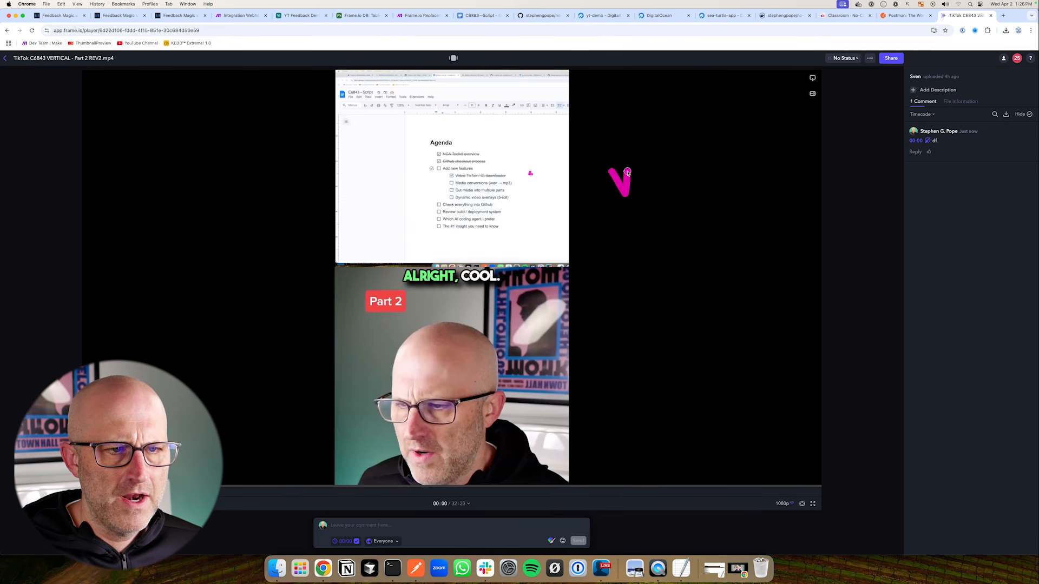
mouse_move(644, 138)
mouse_down()
mouse_move(681, 155)
mouse_move(679, 185)
mouse_up()
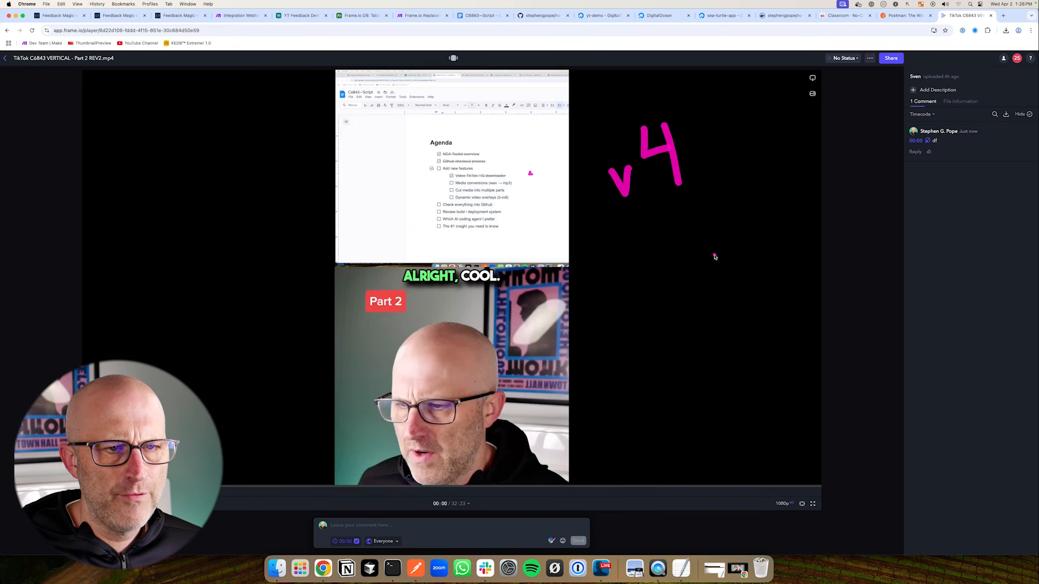
mouse_move(668, 292)
mouse_down()
mouse_move(677, 222)
mouse_move(695, 271)
mouse_move(706, 250)
mouse_up()
mouse_move(704, 221)
mouse_down()
mouse_move(715, 279)
mouse_move(711, 244)
mouse_move(759, 204)
mouse_up()
mouse_move(752, 208)
mouse_down()
mouse_move(750, 237)
mouse_move(775, 258)
mouse_up()
drag(764, 204, 681, 285)
drag(665, 227, 775, 271)
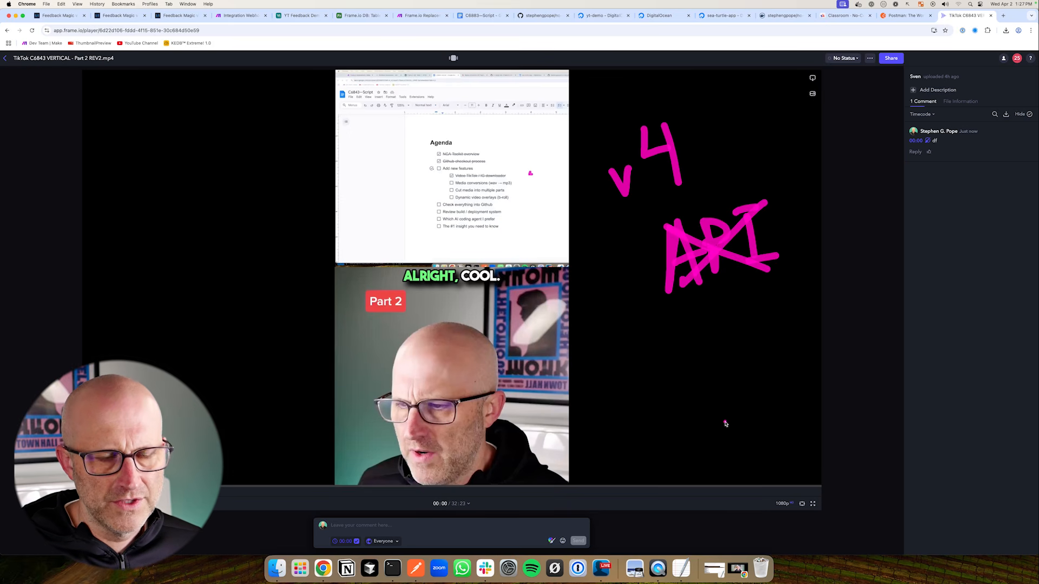
drag(631, 352, 678, 371)
Write 'API' below v3 and draw arrows linking v4 down to v3
mouse_move(683, 464)
mouse_down()
mouse_move(695, 412)
mouse_move(716, 449)
mouse_move(716, 427)
mouse_up()
drag(720, 410, 722, 446)
drag(722, 411, 766, 393)
drag(758, 396, 752, 441)
drag(750, 441, 780, 431)
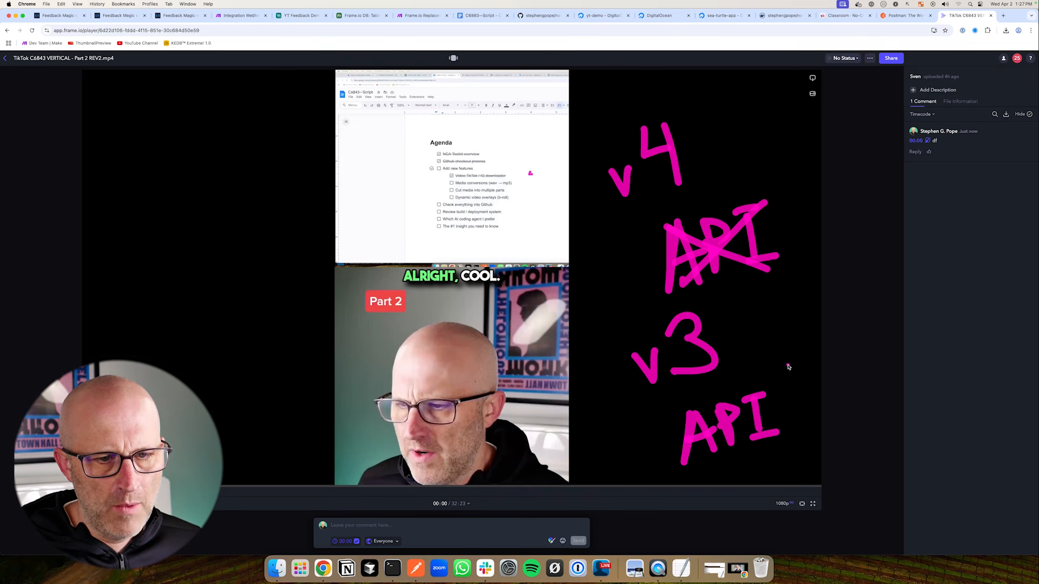
mouse_move(796, 198)
mouse_down()
mouse_move(713, 142)
mouse_move(720, 173)
mouse_move(714, 162)
mouse_up()
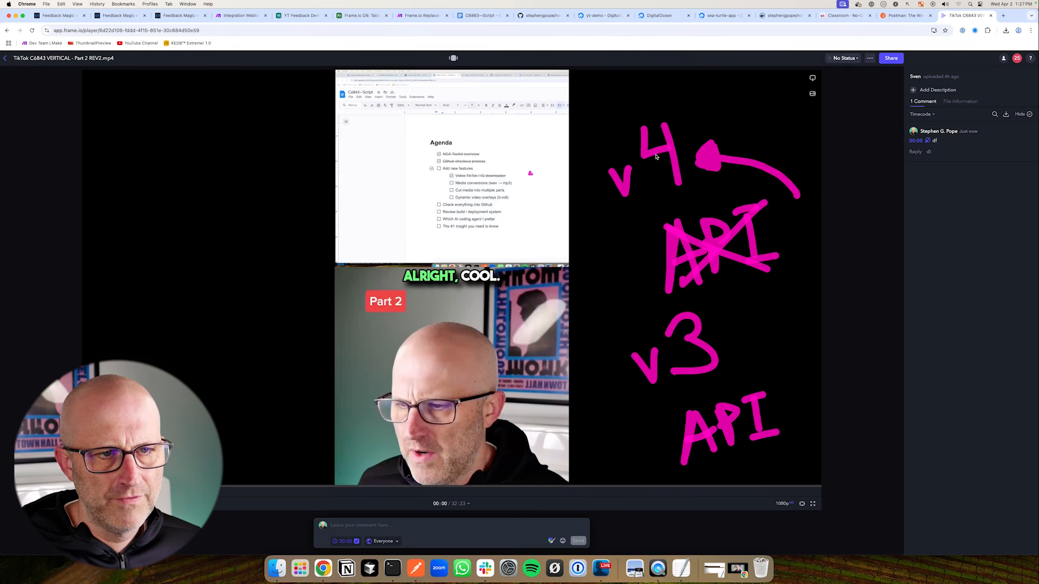
mouse_move(618, 220)
mouse_down()
mouse_move(606, 338)
mouse_move(636, 331)
mouse_up()
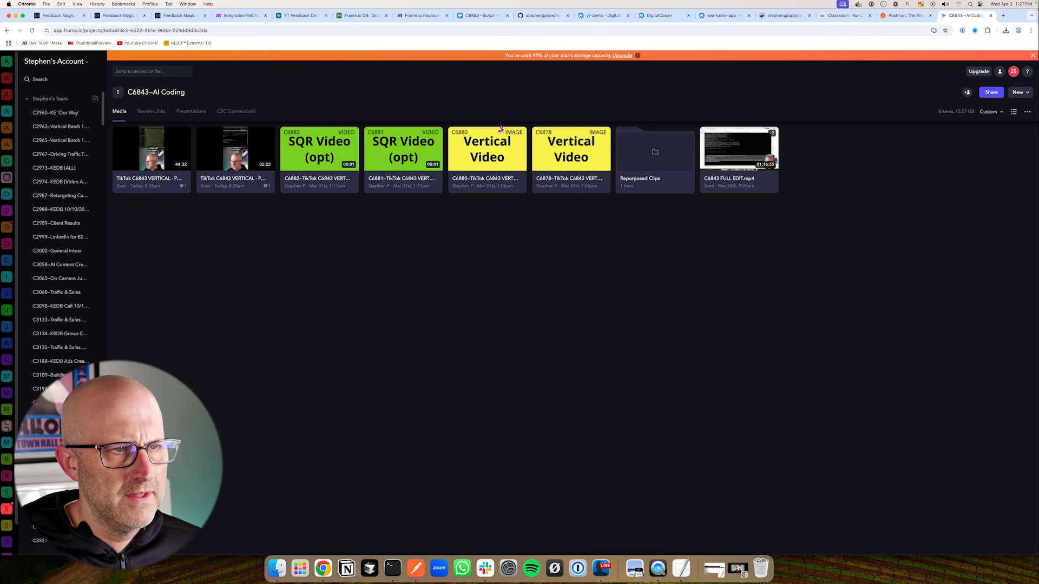
Draw an arrow at the video cards and a dollar sign below them
mouse_move(495, 178)
mouse_down()
mouse_move(530, 89)
mouse_move(517, 92)
mouse_up()
mouse_move(434, 115)
mouse_down()
mouse_move(426, 125)
mouse_move(479, 99)
mouse_move(467, 119)
mouse_up()
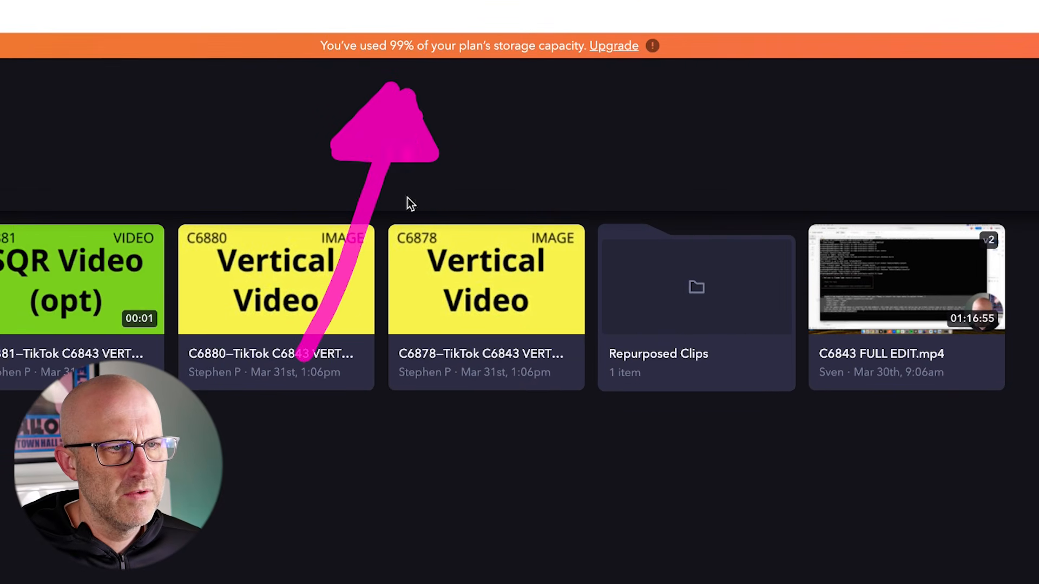
drag(460, 276, 394, 338)
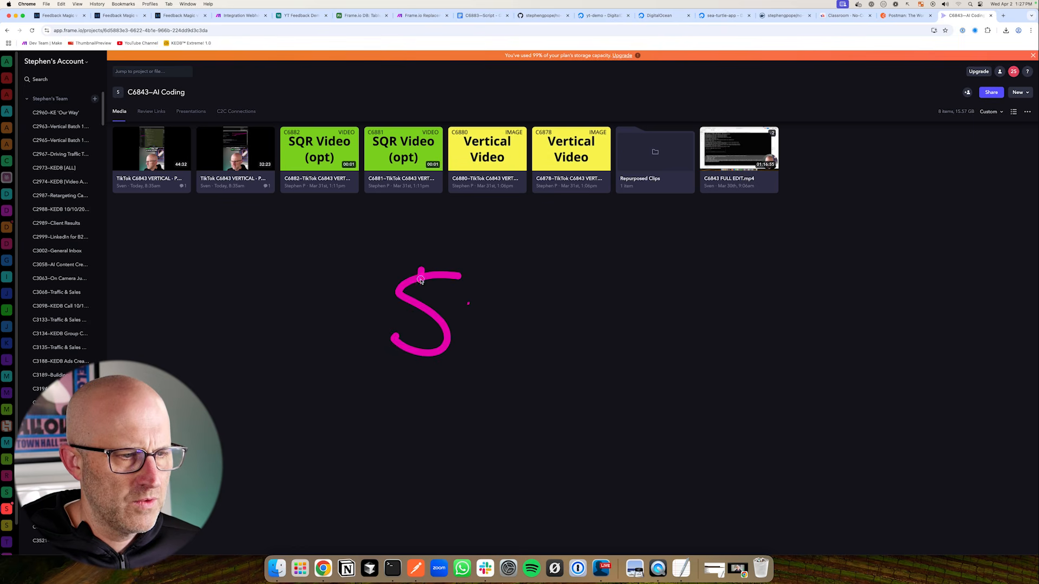
drag(421, 268, 419, 366)
drag(440, 262, 441, 386)
Write 'User' beside the dollar sign, then move to the Feedback Magic video feedback page
mouse_move(509, 281)
mouse_down()
mouse_move(528, 296)
mouse_move(536, 276)
mouse_up()
mouse_move(565, 280)
mouse_down()
mouse_move(569, 299)
mouse_move(616, 297)
mouse_move(648, 282)
mouse_up()
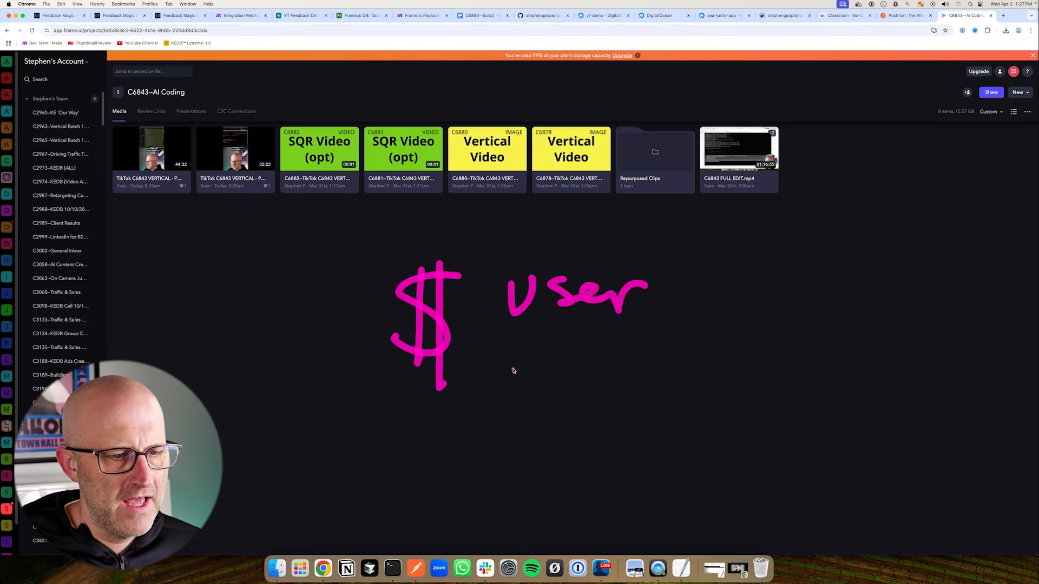
mouse_move(512, 336)
mouse_down()
mouse_move(531, 361)
mouse_move(567, 374)
mouse_move(643, 358)
mouse_move(749, 359)
mouse_up()
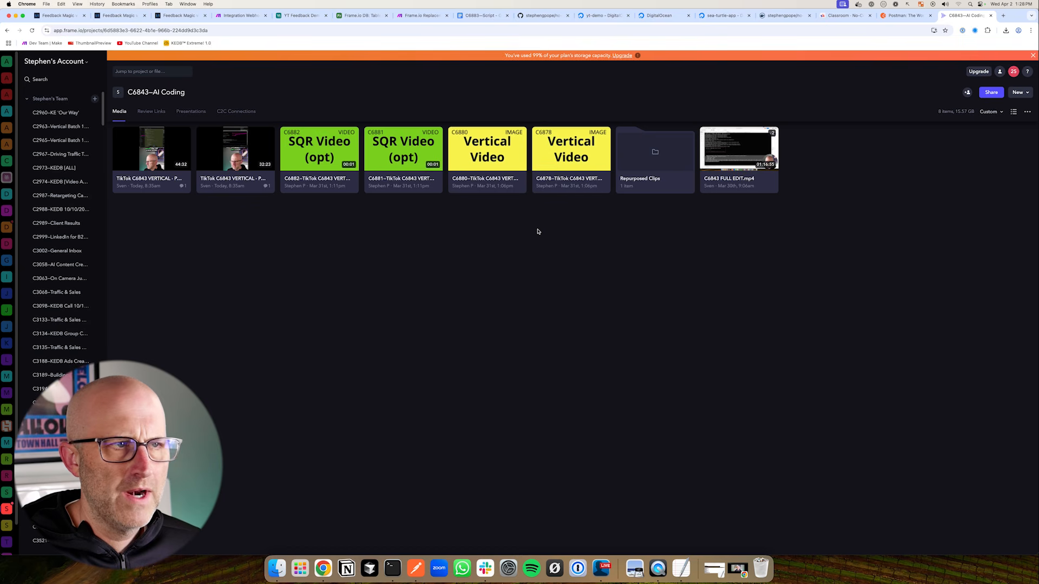
click(174, 15)
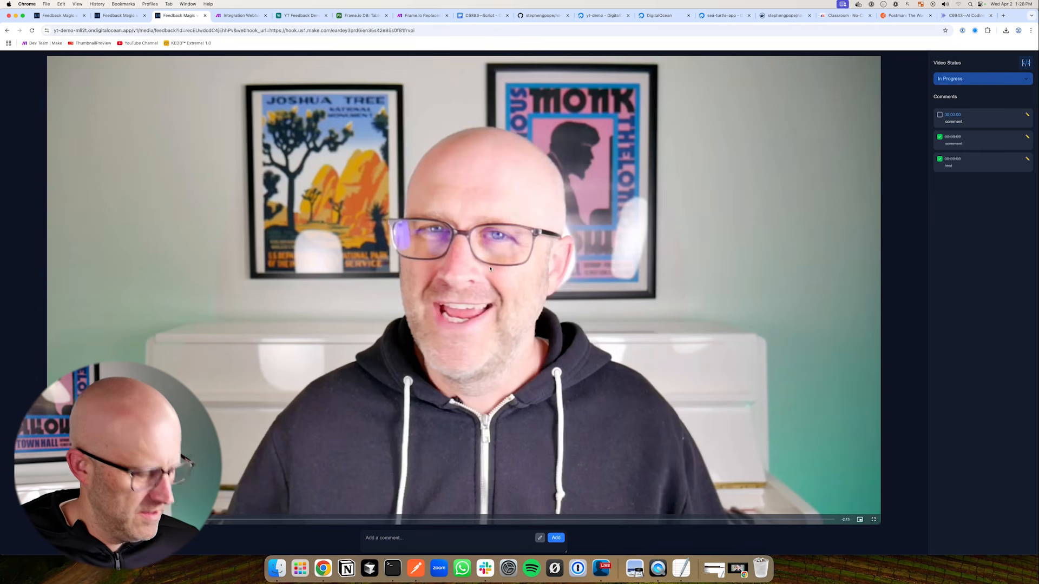
Draw a red outline around the speaker on the feedback video, then view the YT Feedback Demo table
click(541, 539)
mouse_move(482, 148)
mouse_down()
mouse_move(452, 184)
mouse_move(498, 382)
mouse_move(383, 359)
mouse_move(593, 141)
mouse_move(358, 431)
mouse_move(393, 304)
mouse_up()
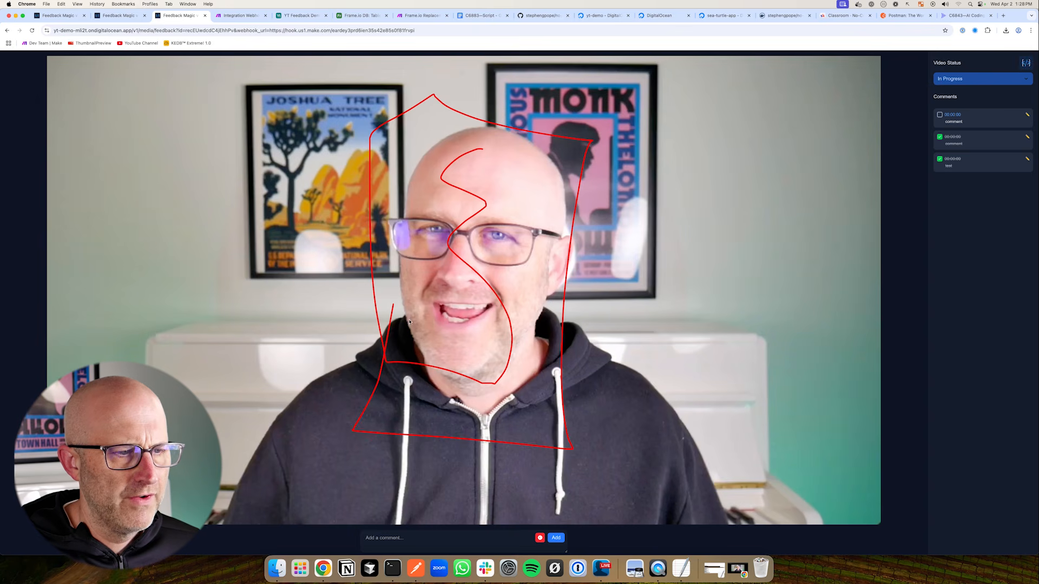
click(301, 15)
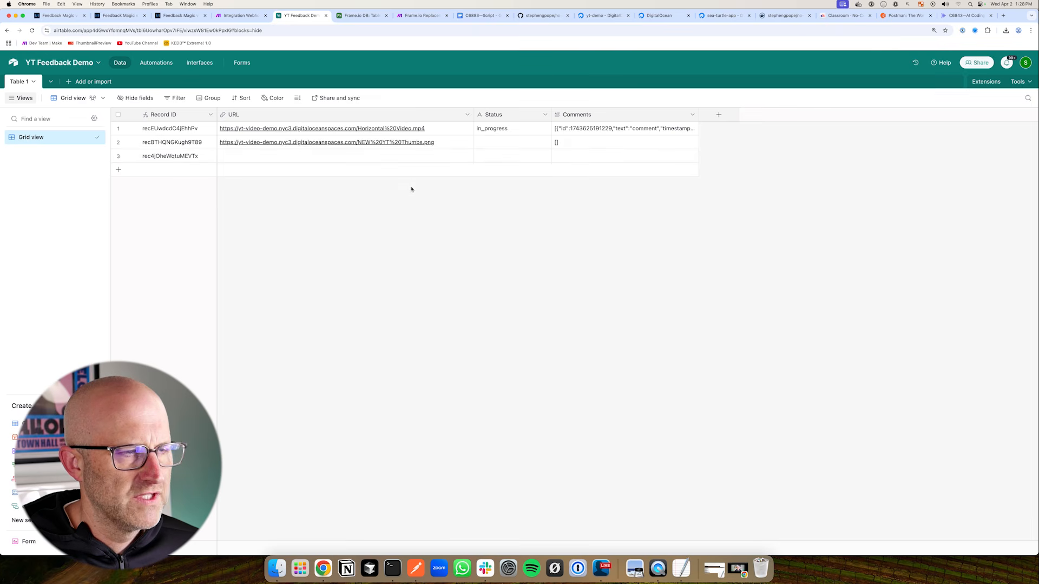
Back on the feedback page, sketch a dollar sign and 'API' with a connecting line, then return to Airtable
click(178, 15)
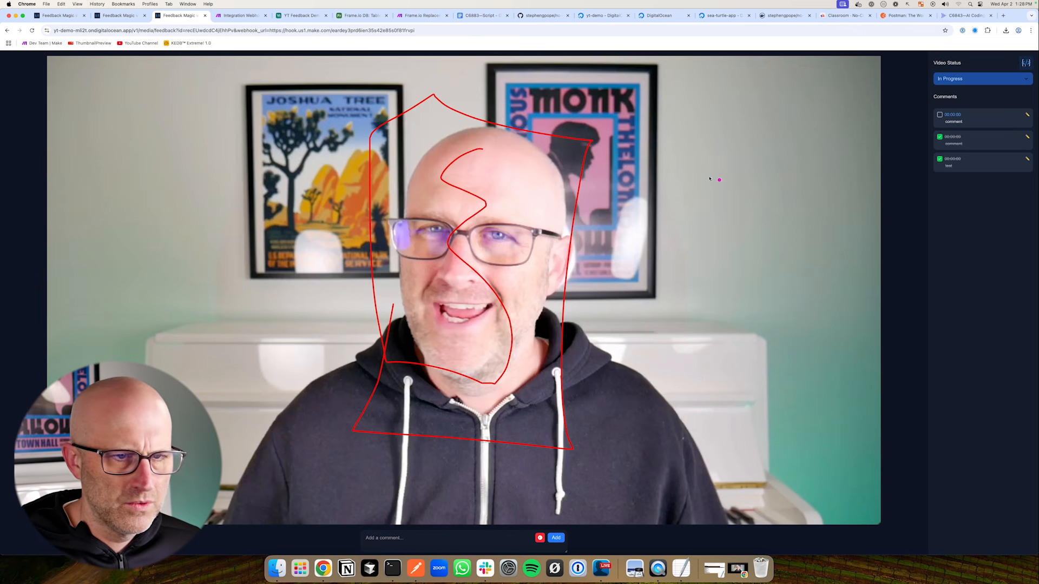
mouse_move(735, 149)
mouse_down()
mouse_move(661, 157)
mouse_move(649, 193)
mouse_up()
drag(681, 128, 693, 241)
drag(697, 133, 721, 260)
drag(663, 346, 673, 307)
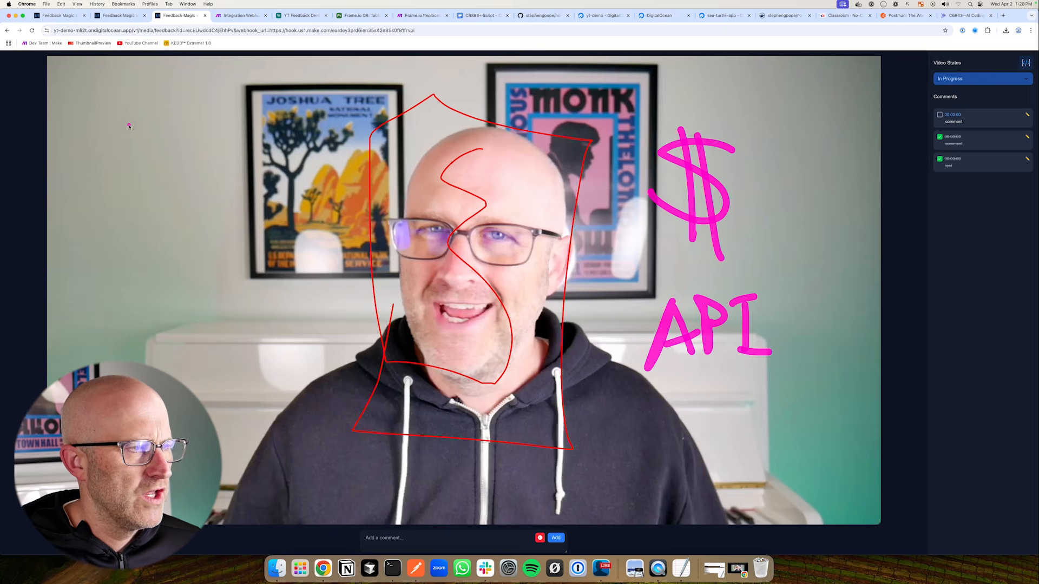
mouse_move(129, 125)
mouse_down()
mouse_move(287, 247)
mouse_move(547, 406)
mouse_move(744, 303)
mouse_up()
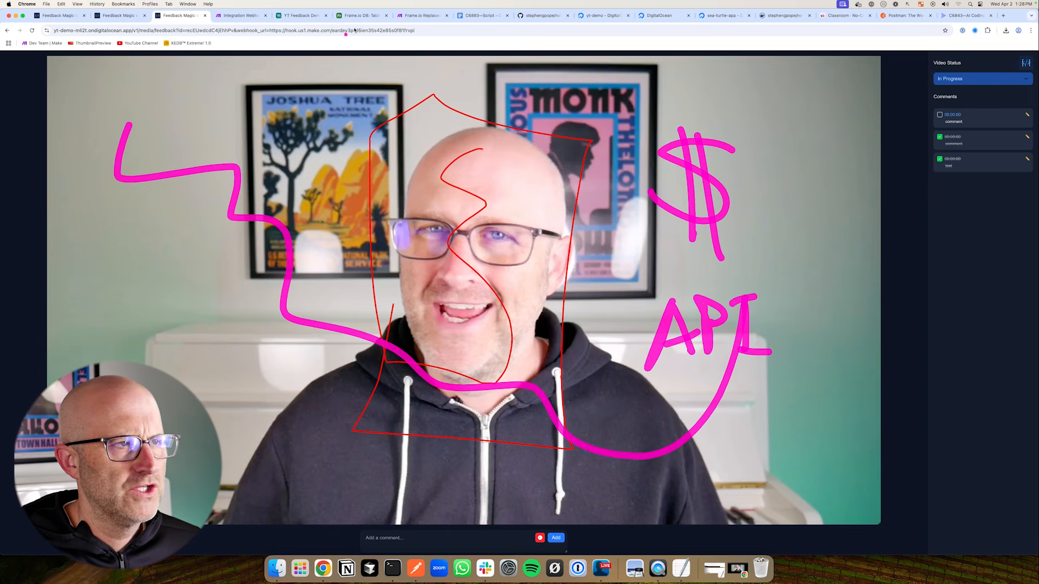
click(294, 16)
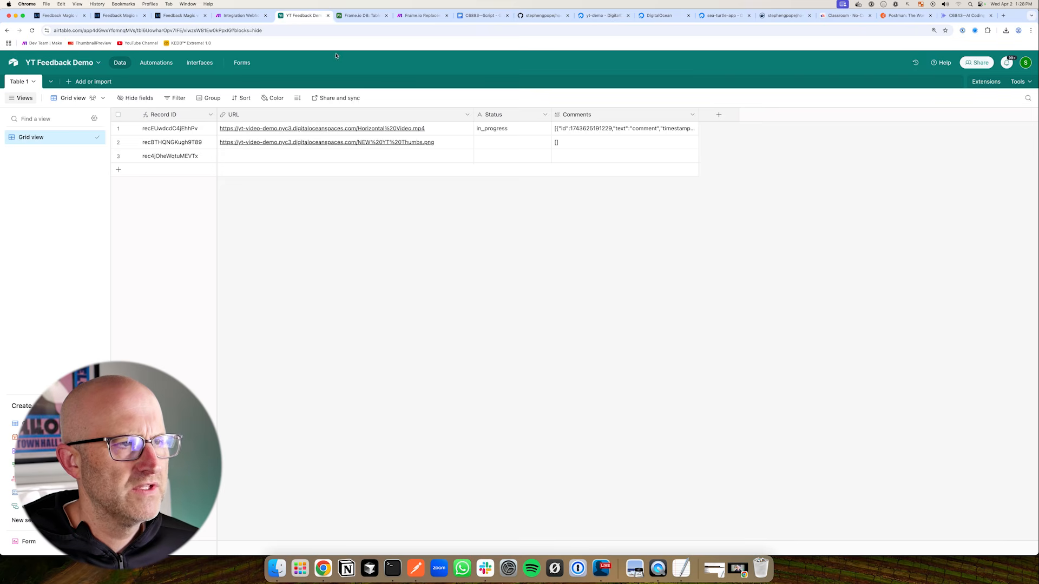
Cycle through Airtable, the C6843—AI Coding Frame.io project and Feedback Magic, drawing arrows over each
drag(780, 217, 718, 160)
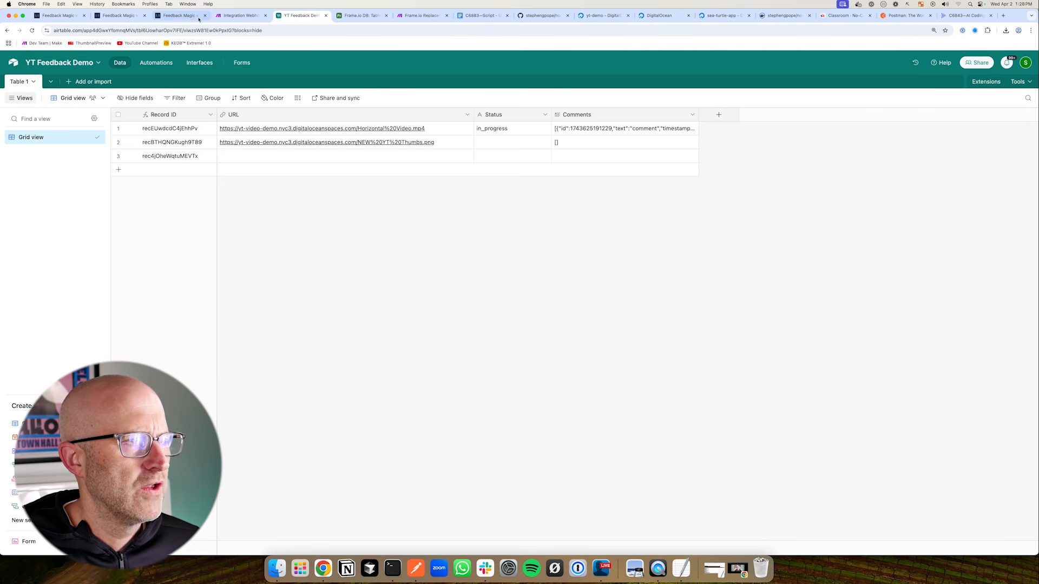
click(968, 16)
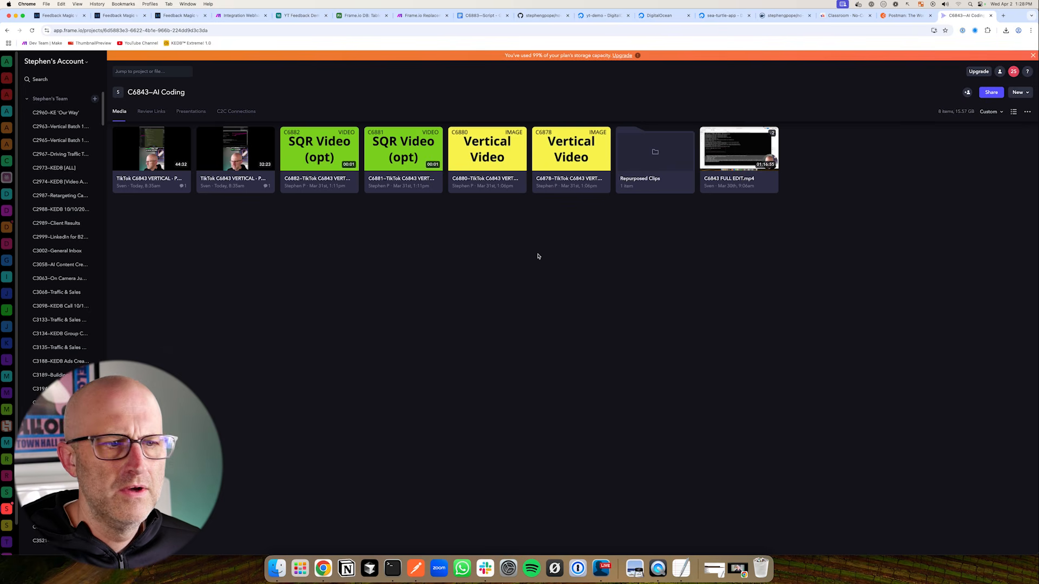
mouse_move(398, 303)
mouse_down()
mouse_move(428, 229)
mouse_move(379, 230)
mouse_up()
key(super+5)
drag(276, 236, 280, 185)
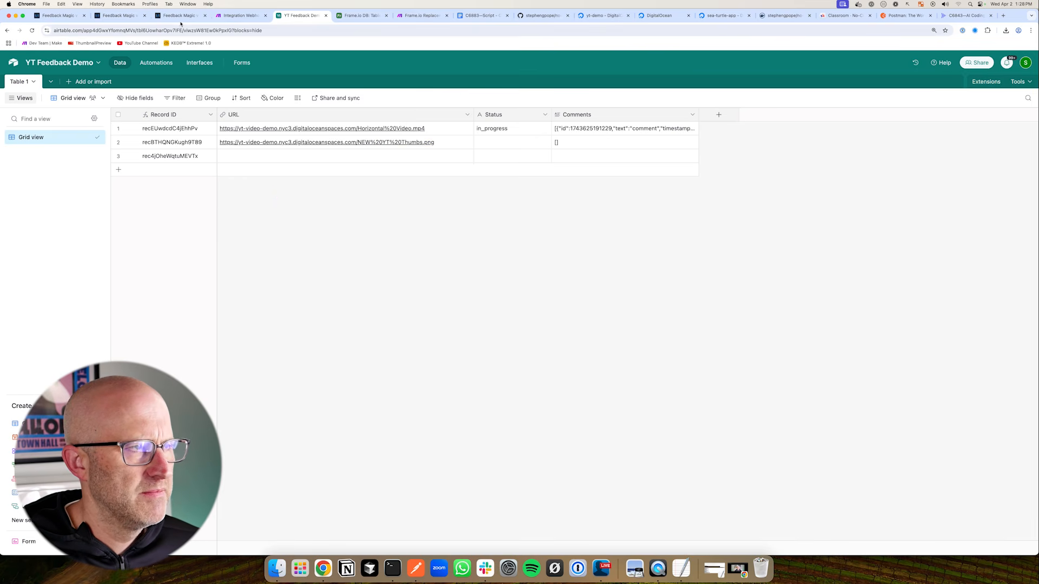
key(super+3)
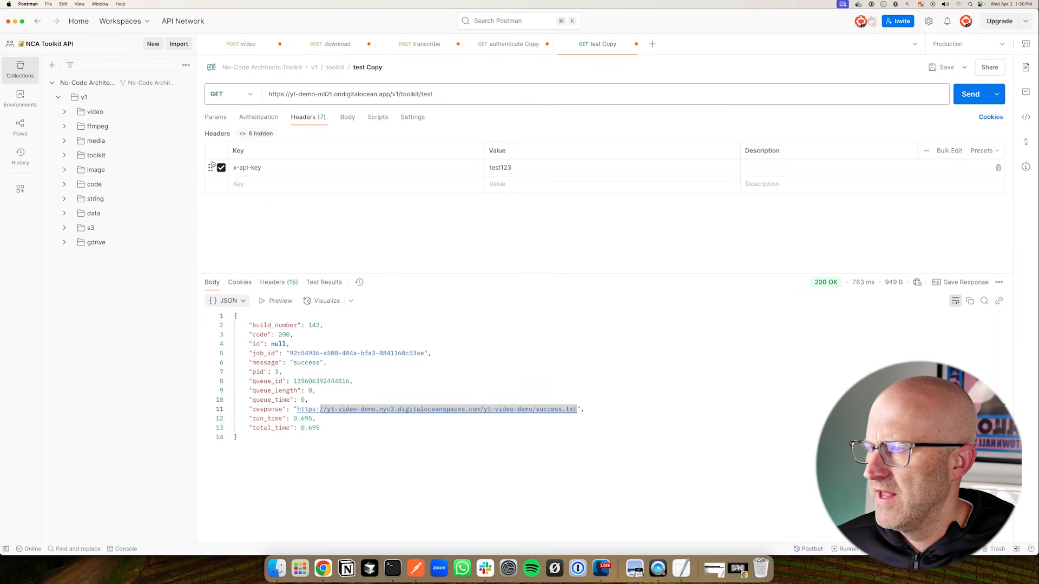
Clear the annotations and show the NCA Toolkit GitHub repository, boxing its title
mouse_move(252, 174)
mouse_down()
mouse_move(153, 102)
mouse_move(132, 160)
mouse_move(130, 220)
mouse_move(131, 123)
mouse_move(132, 216)
mouse_up()
key(Escape)
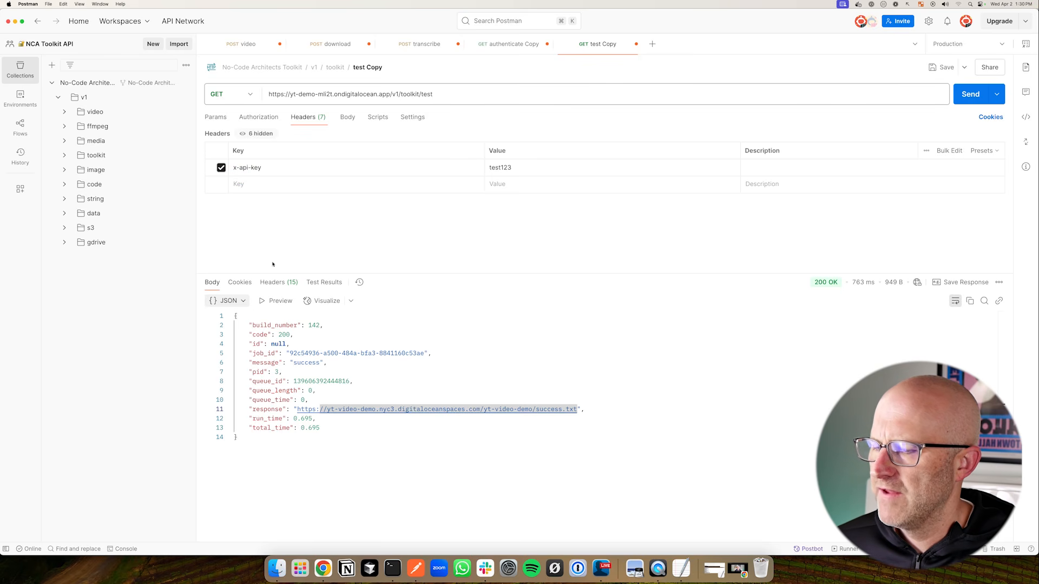
click(323, 568)
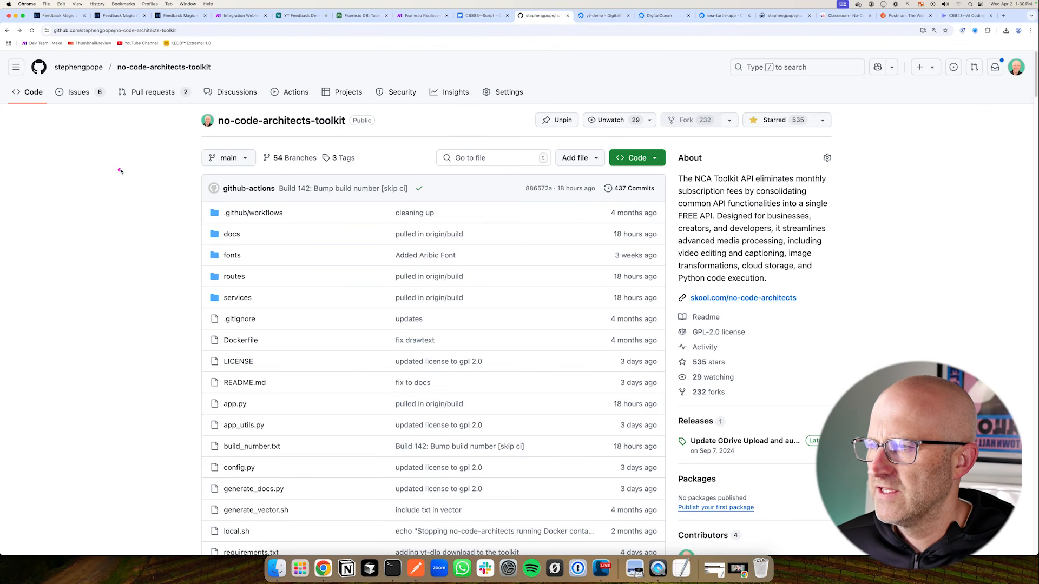
mouse_move(120, 171)
mouse_down()
mouse_move(195, 130)
mouse_move(371, 139)
mouse_up()
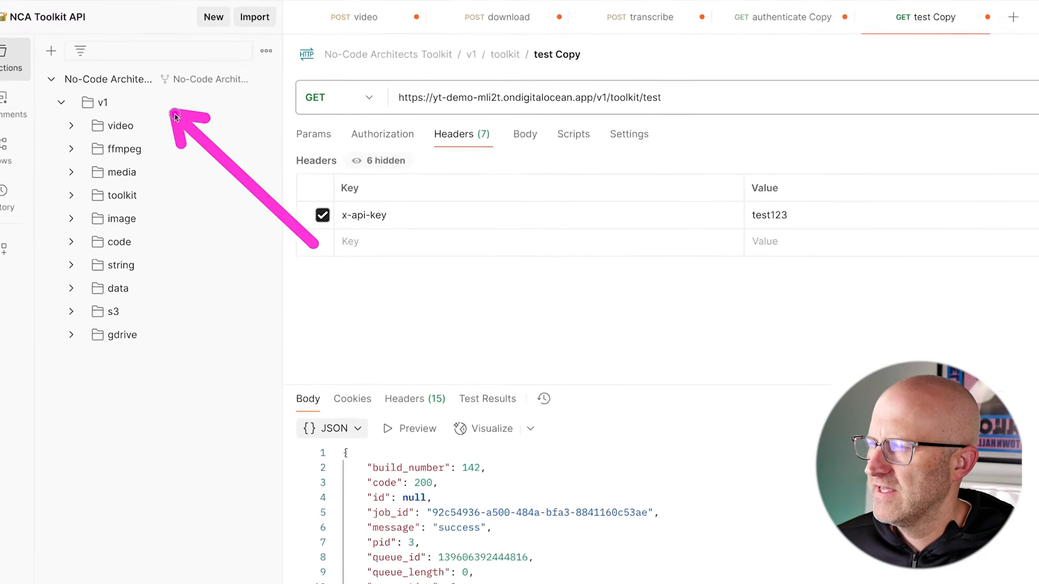
Expand the video folder in the Postman collection sidebar, pointing out its requests
drag(174, 115, 176, 334)
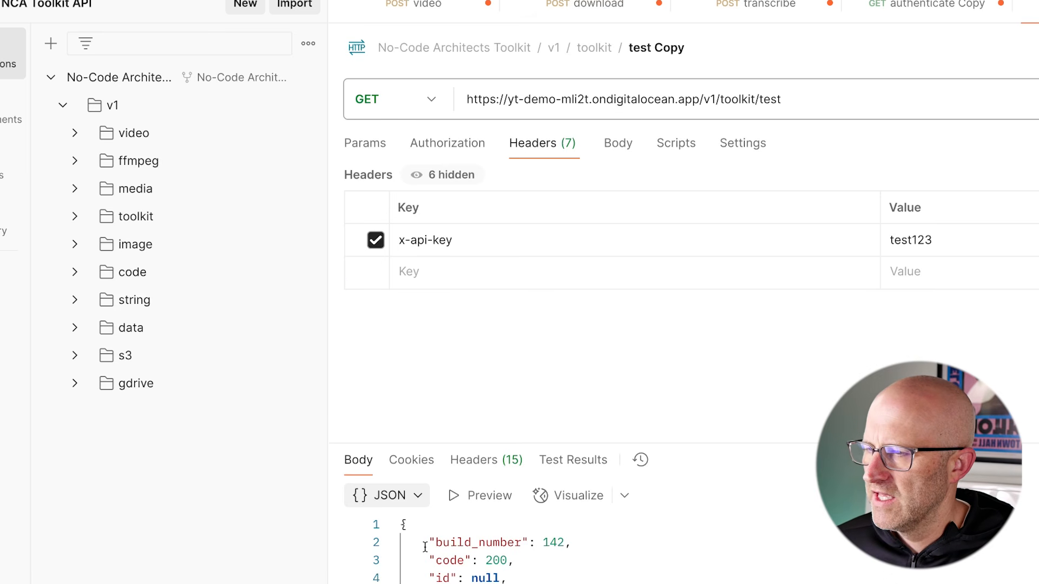
click(76, 133)
drag(292, 79, 170, 132)
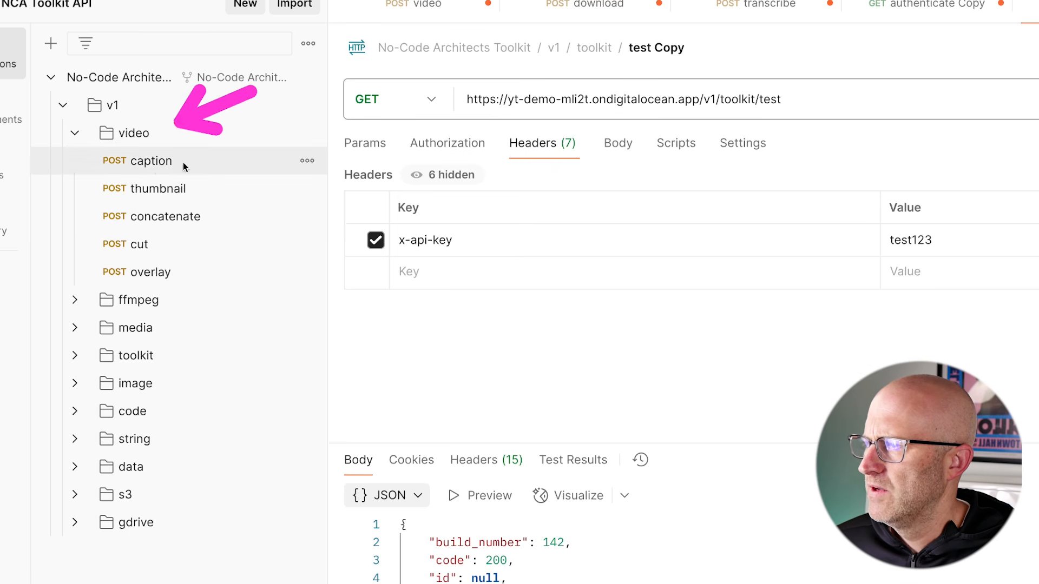
Open the caption request and delete the replace array from its JSON body
click(156, 162)
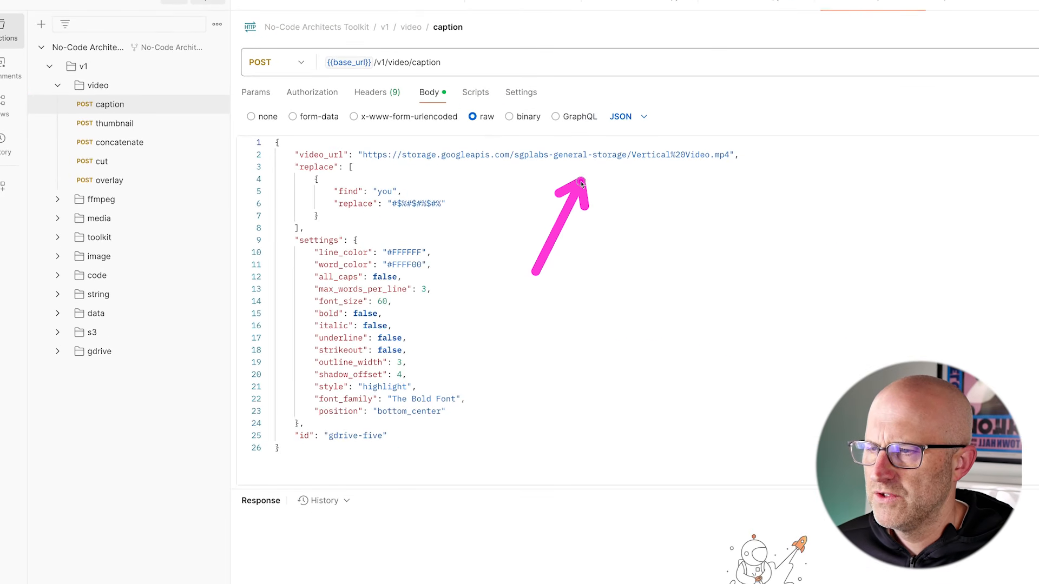
drag(296, 229, 295, 167)
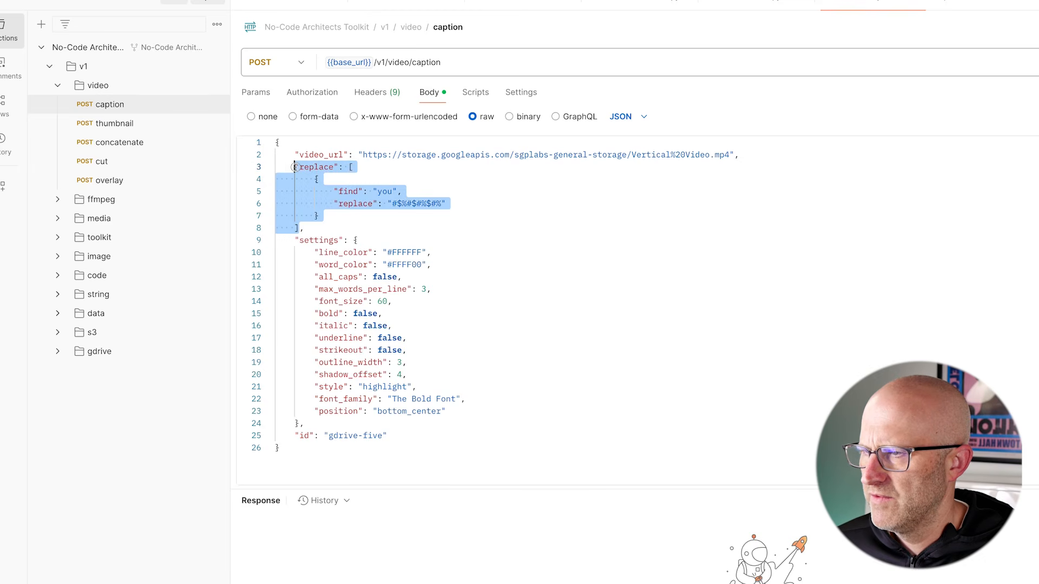
key(BackSpace)
key(BackSpace)
key(BackSpace)
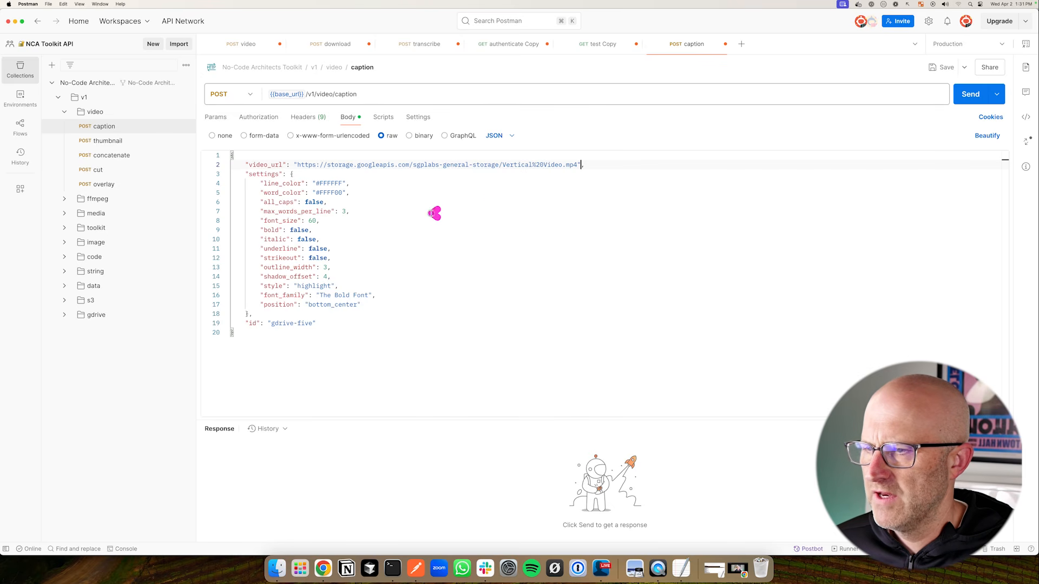
mouse_move(434, 213)
mouse_down()
mouse_move(365, 198)
mouse_move(381, 265)
mouse_move(357, 265)
mouse_up()
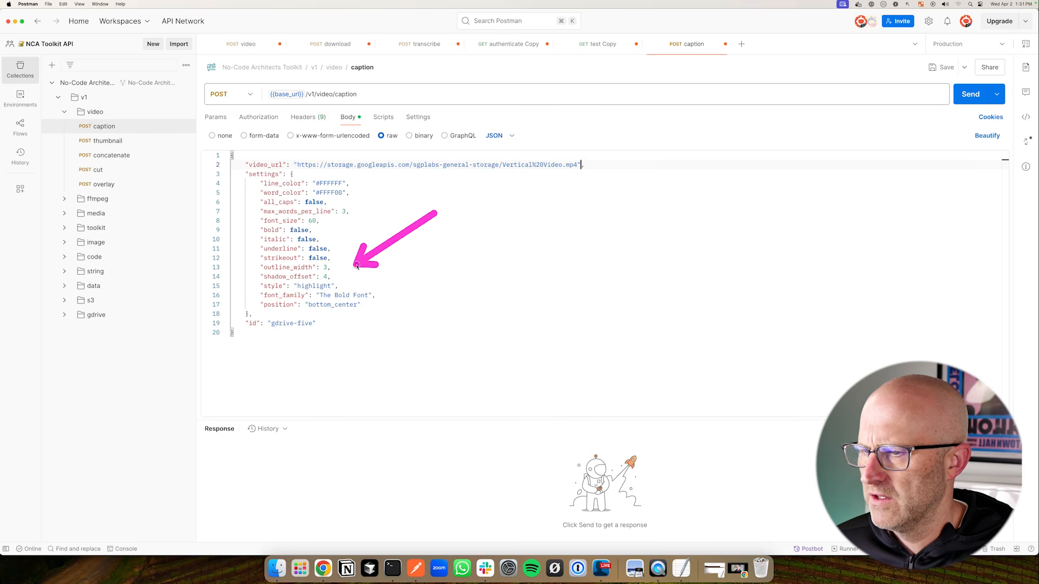
Send the caption request and open the returned captioned mp4 link
drag(893, 162, 935, 119)
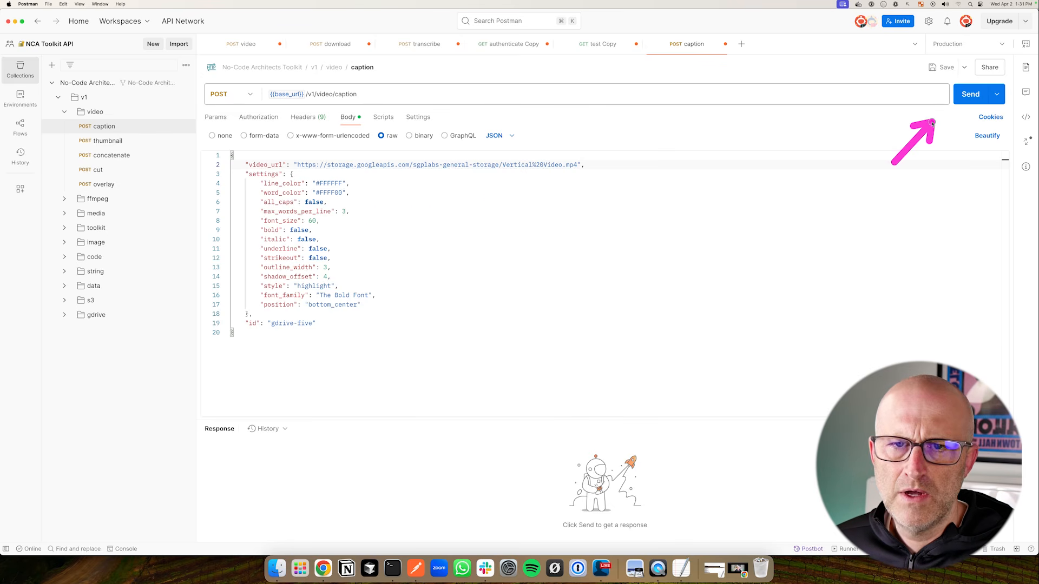
click(968, 98)
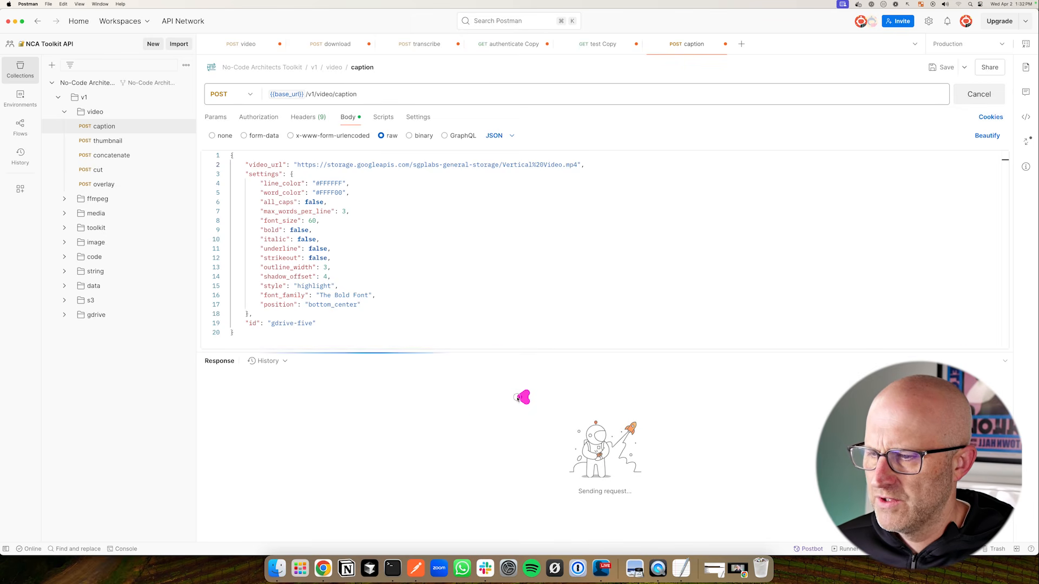
drag(518, 397, 420, 446)
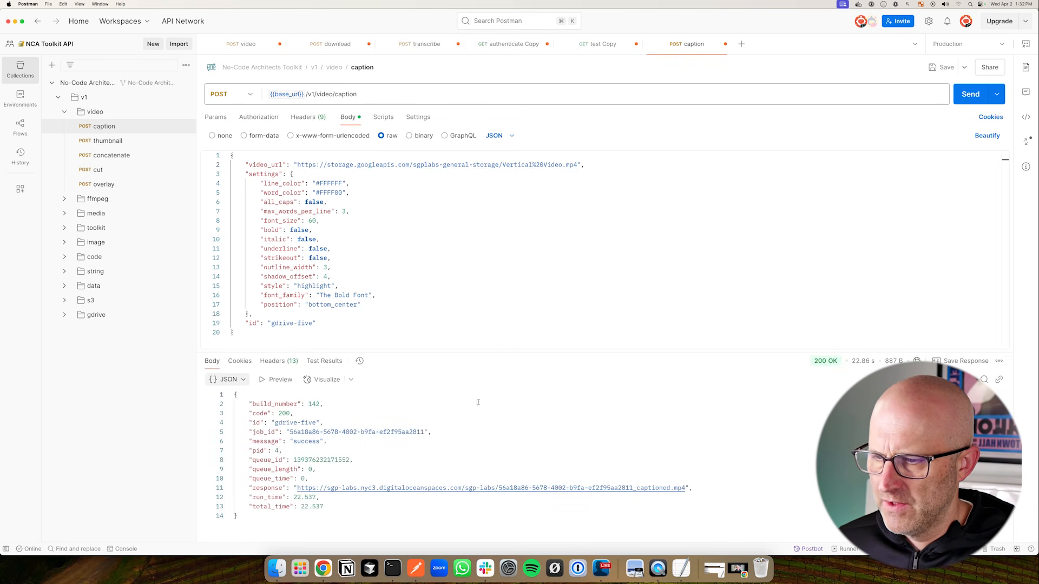
drag(506, 394, 461, 426)
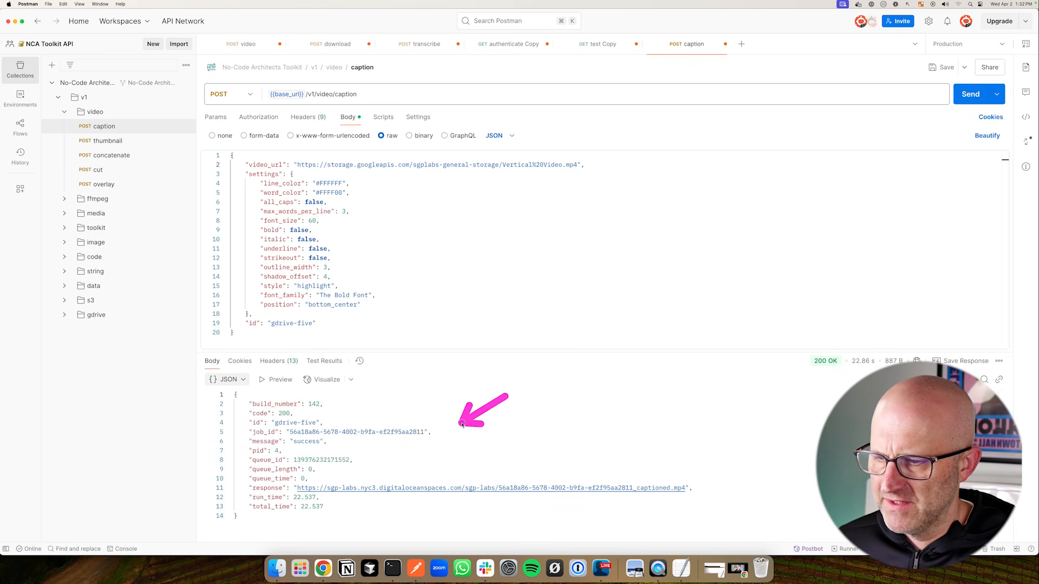
super+click(503, 489)
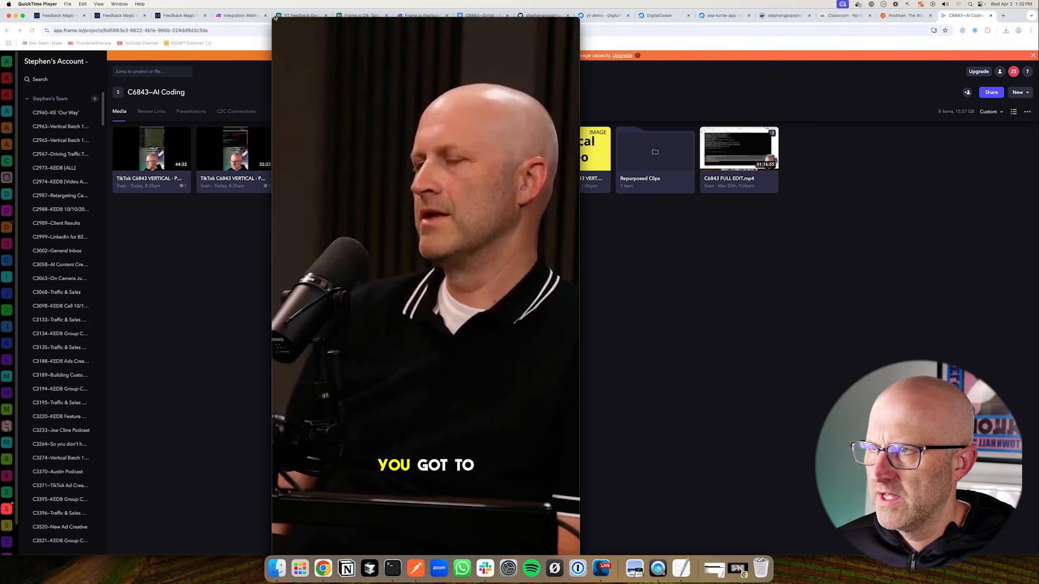
Shrink the QuickTime window and play the captioned clip with captions like 'KEEP PEOPLE MOVING'
drag(272, 17, 346, 148)
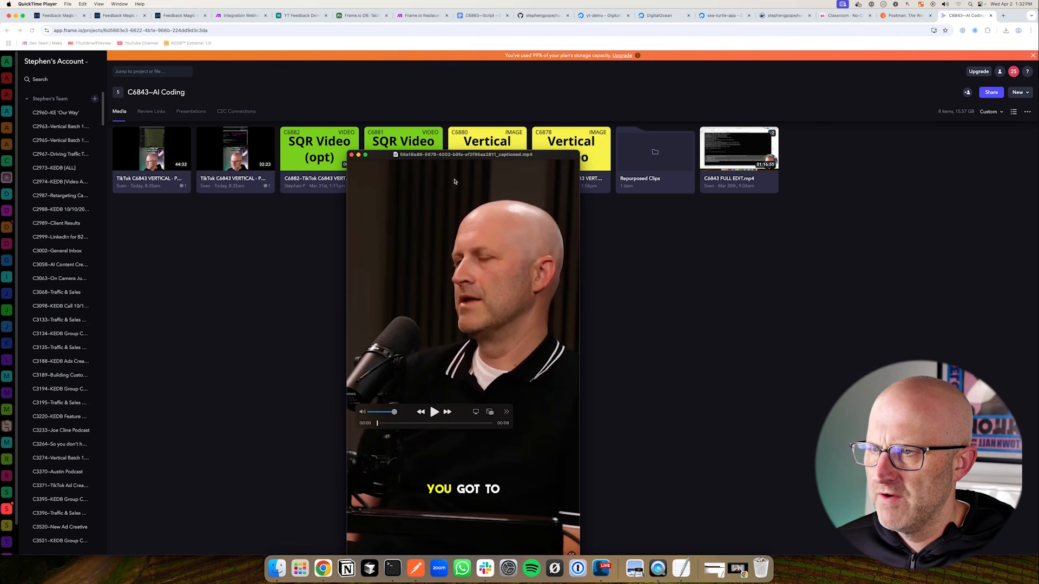
drag(475, 224, 540, 166)
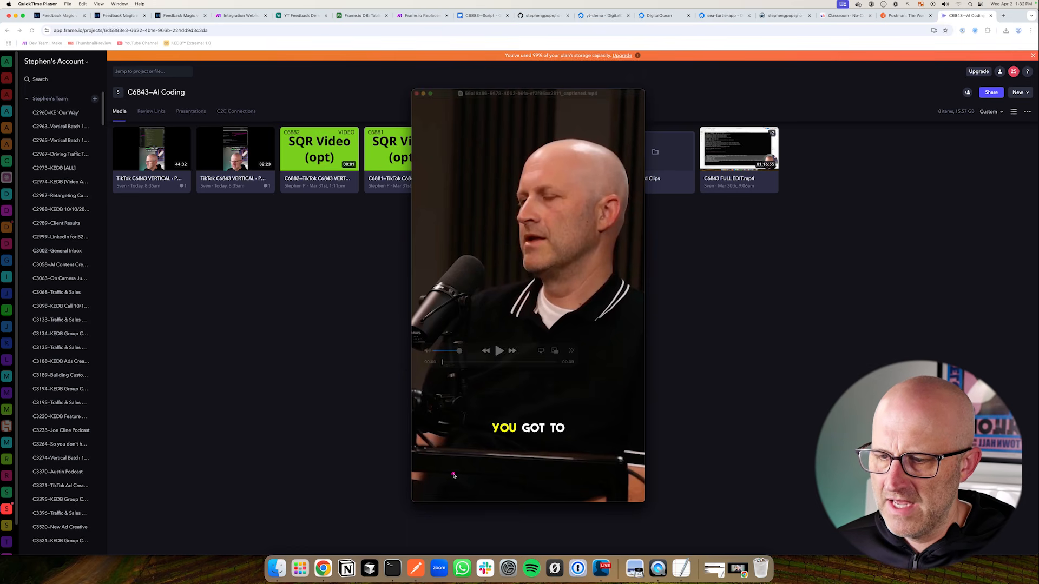
click(499, 350)
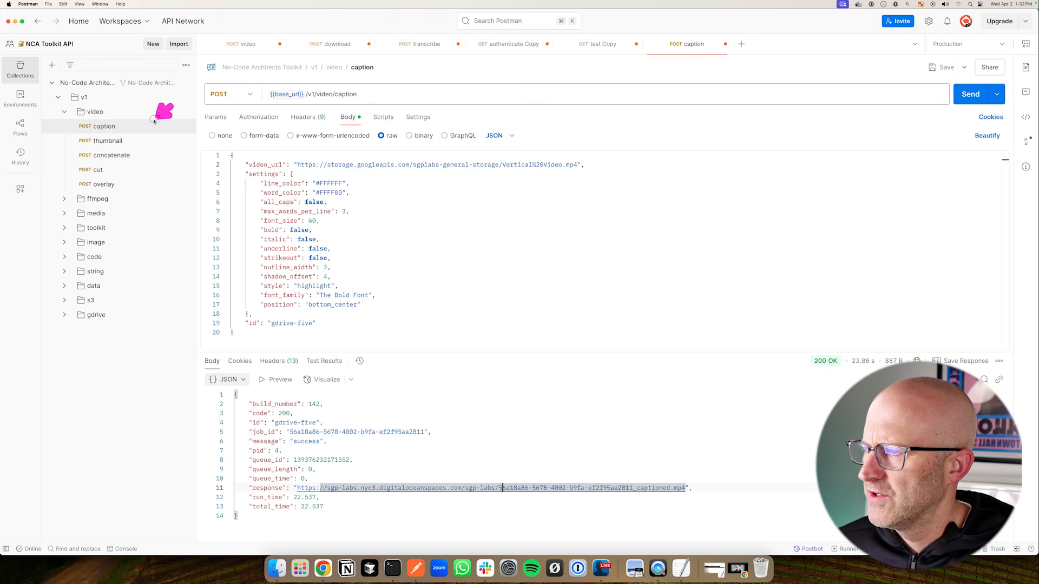
Send the thumbnail request and point out the returned thumbnail image link
click(108, 140)
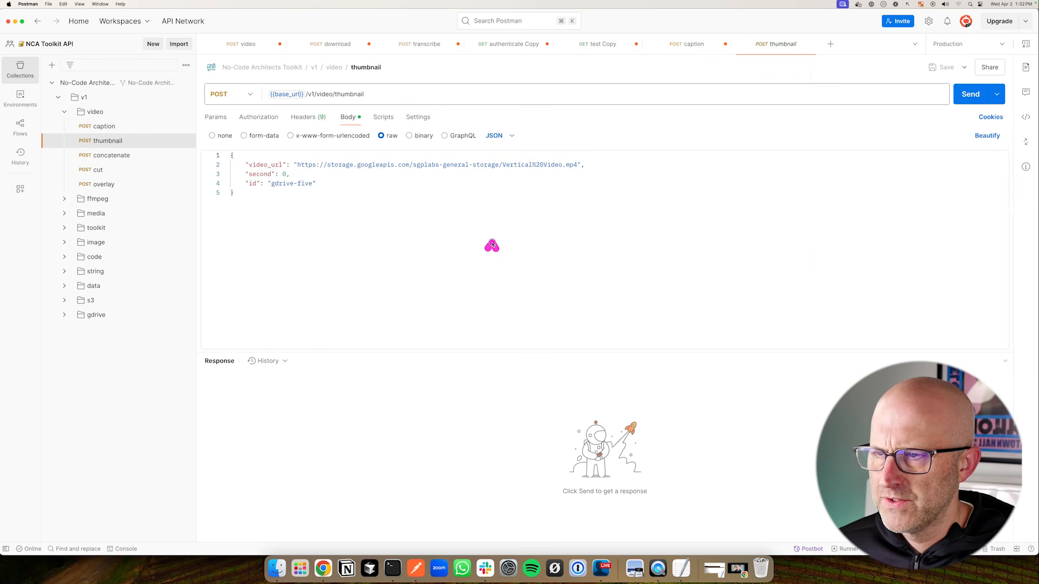
click(970, 98)
mouse_move(519, 420)
mouse_down()
mouse_move(502, 481)
mouse_move(545, 483)
mouse_up()
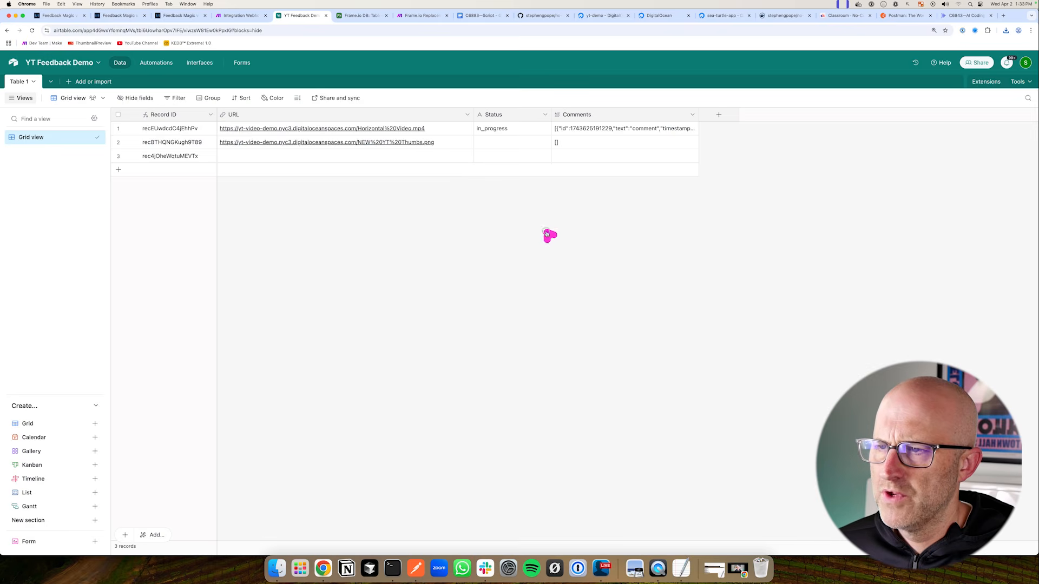
drag(549, 234, 453, 132)
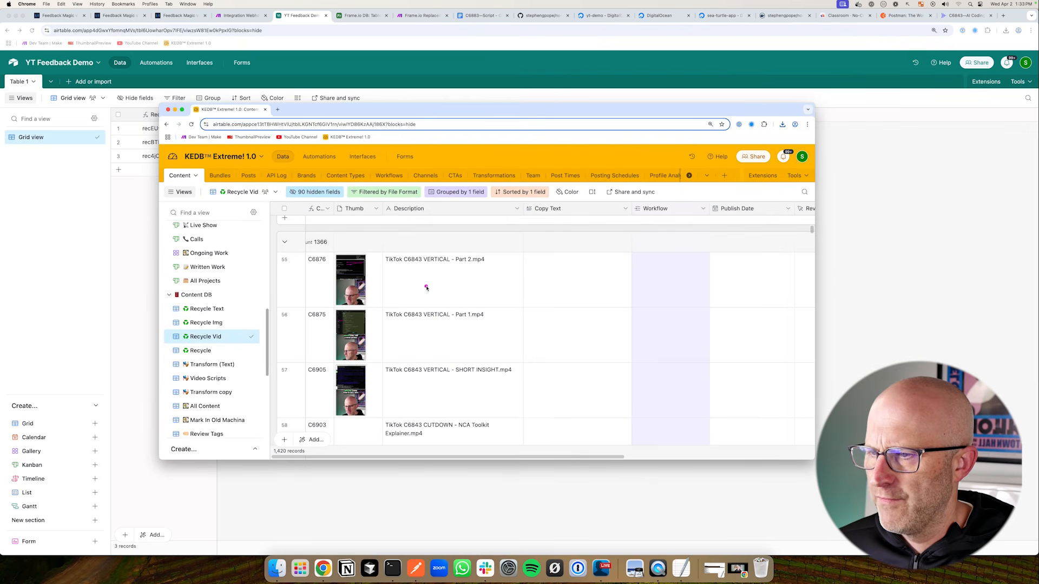
drag(444, 304, 394, 358)
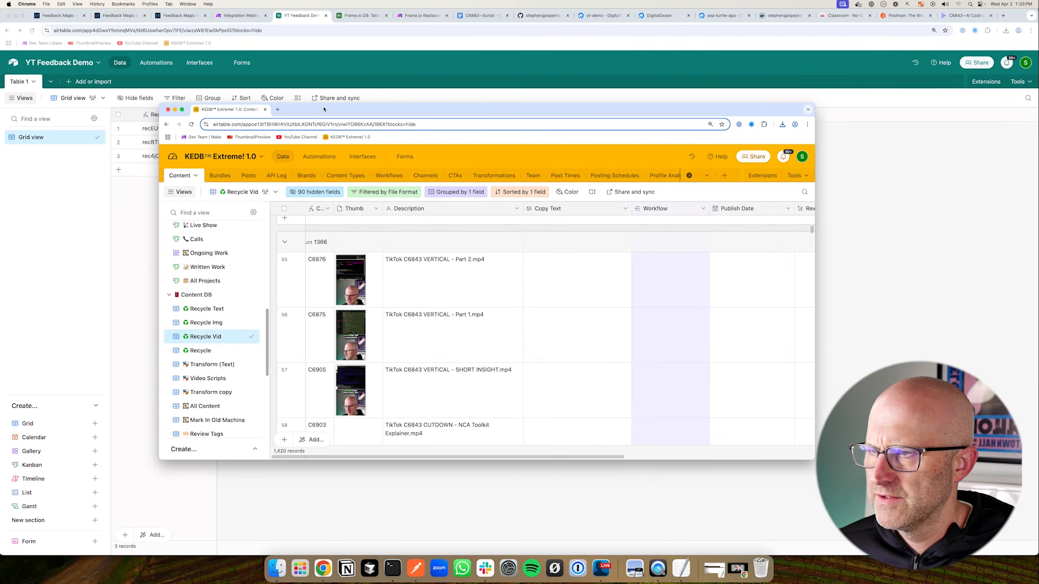
drag(186, 193, 149, 166)
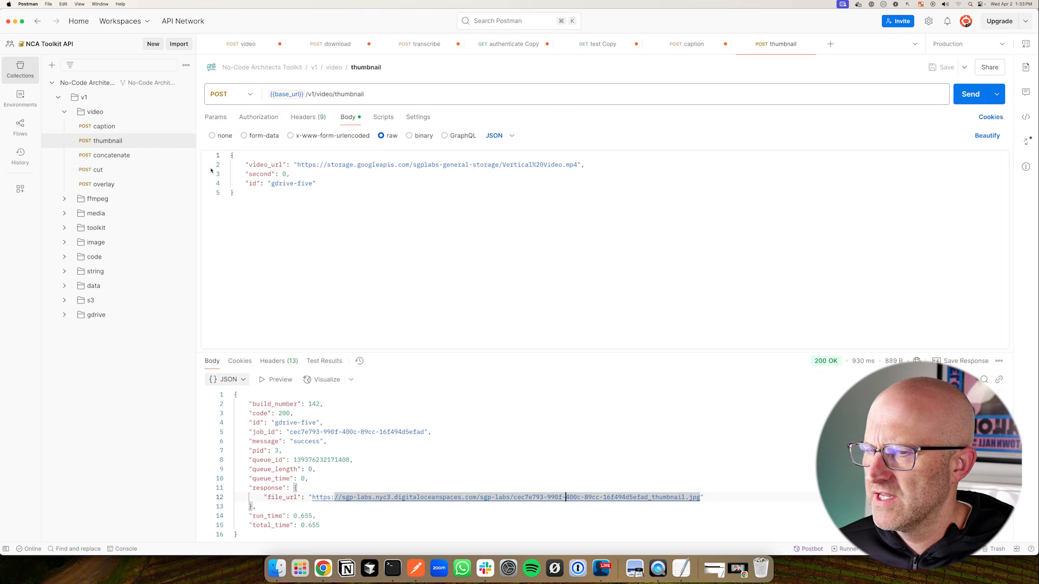
Open the concatenate request showing two Vertical Video.mp4 URLs in video_urls, then collapse the video folder
click(111, 155)
drag(673, 214, 608, 174)
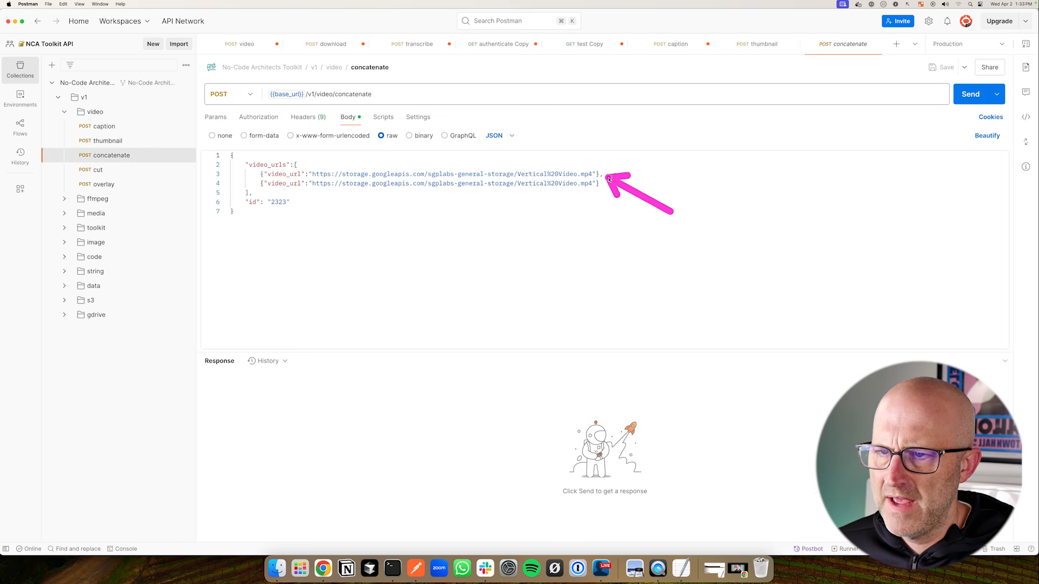
drag(675, 220, 607, 182)
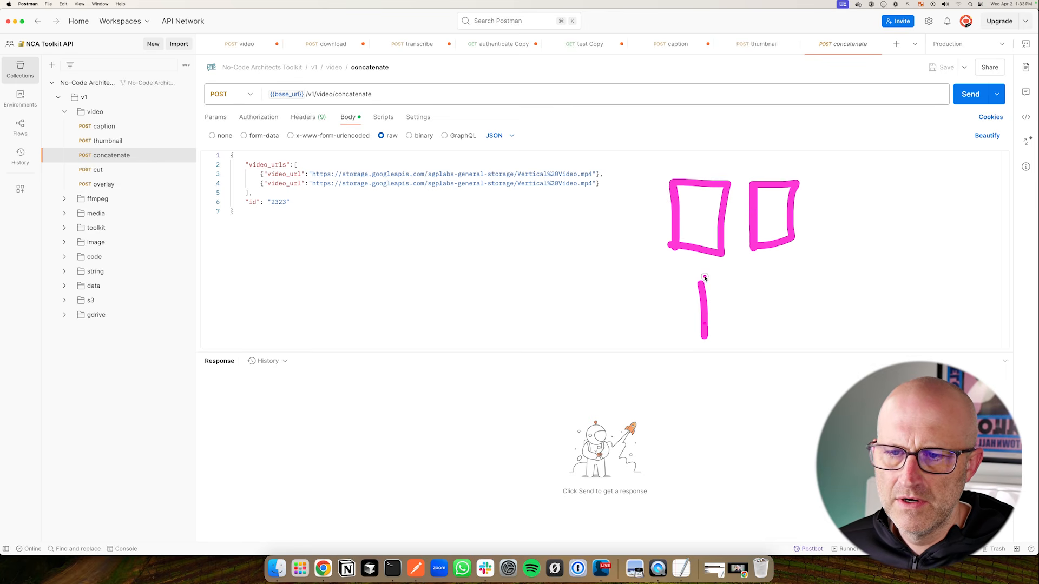
mouse_move(705, 277)
mouse_down()
mouse_move(800, 276)
mouse_move(703, 334)
mouse_up()
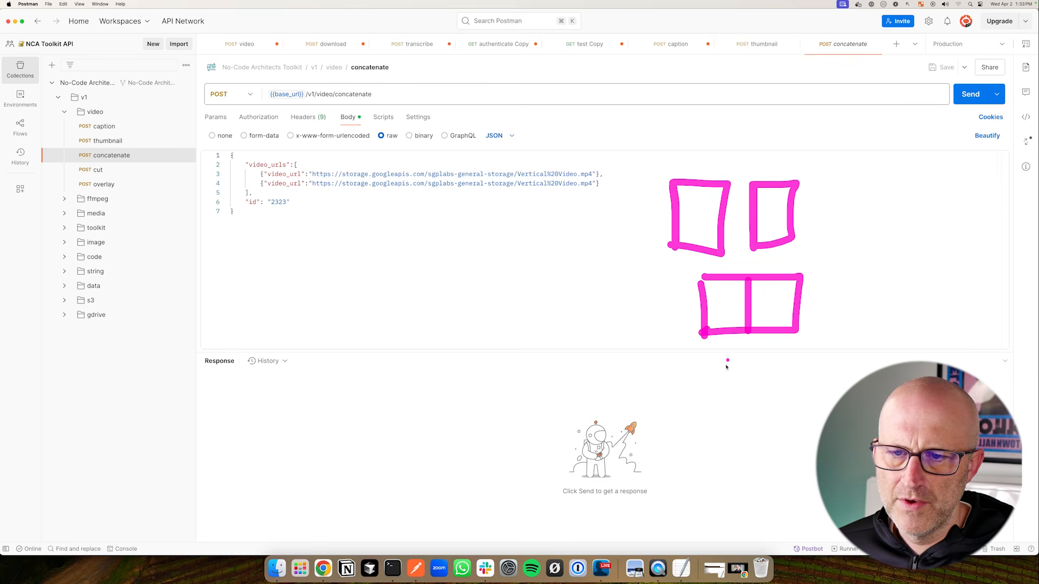
drag(173, 135, 116, 170)
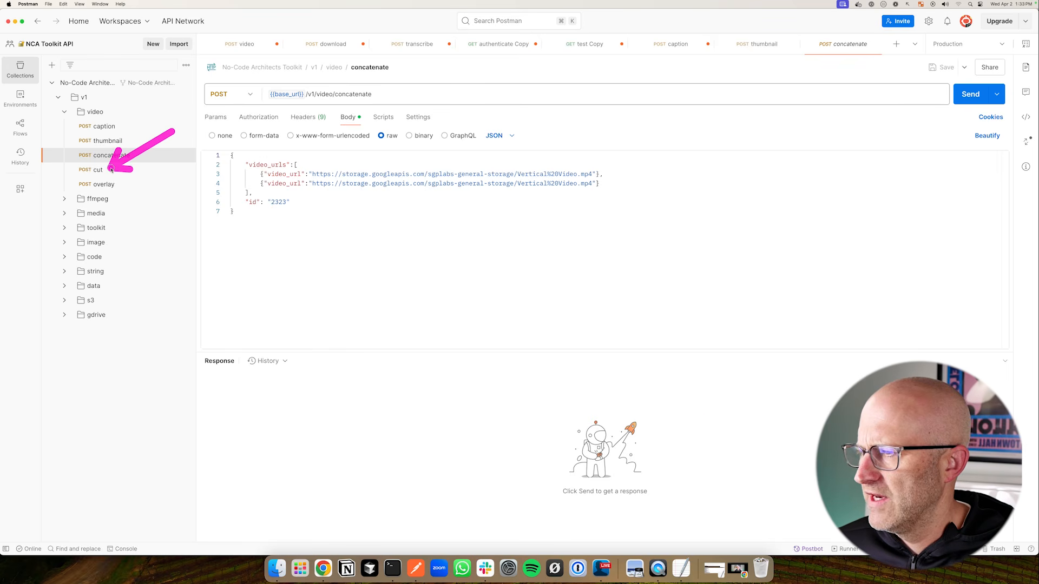
drag(186, 141, 123, 182)
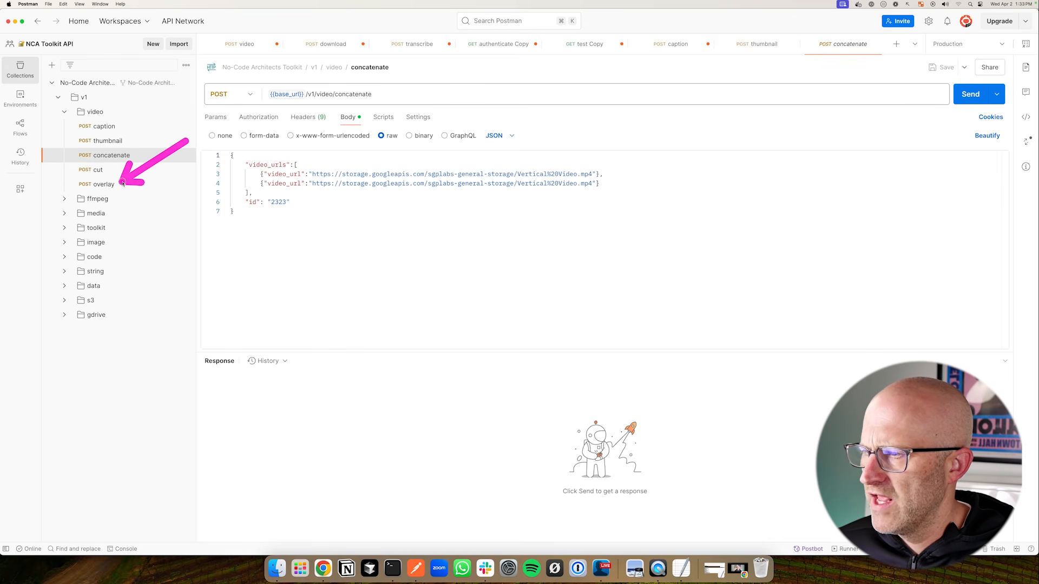
click(65, 112)
drag(168, 94, 118, 129)
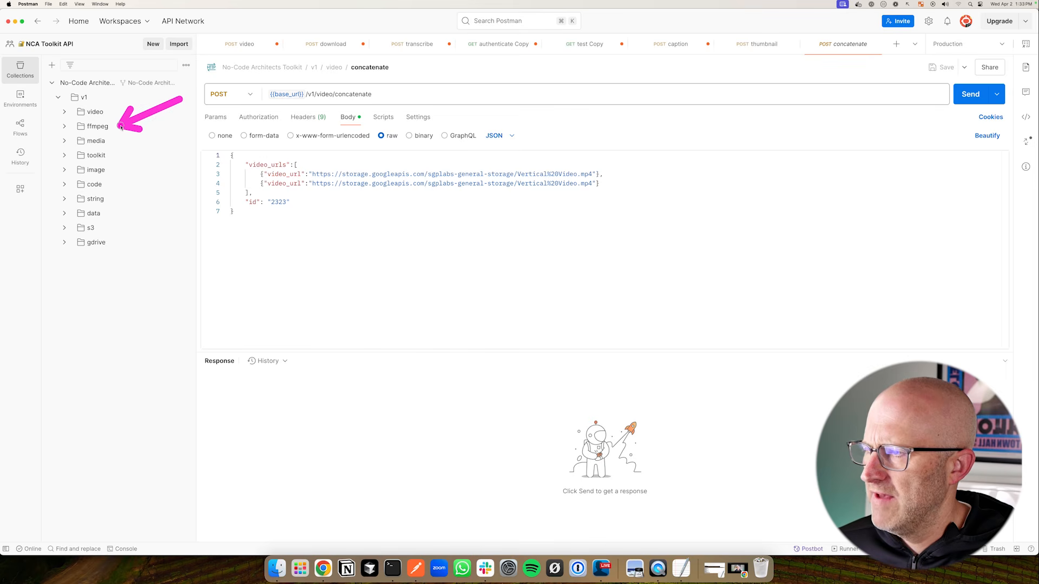
Expand the ffmpeg folder and annotate it with a handwritten 'ffmpeg' note and arrow
click(64, 126)
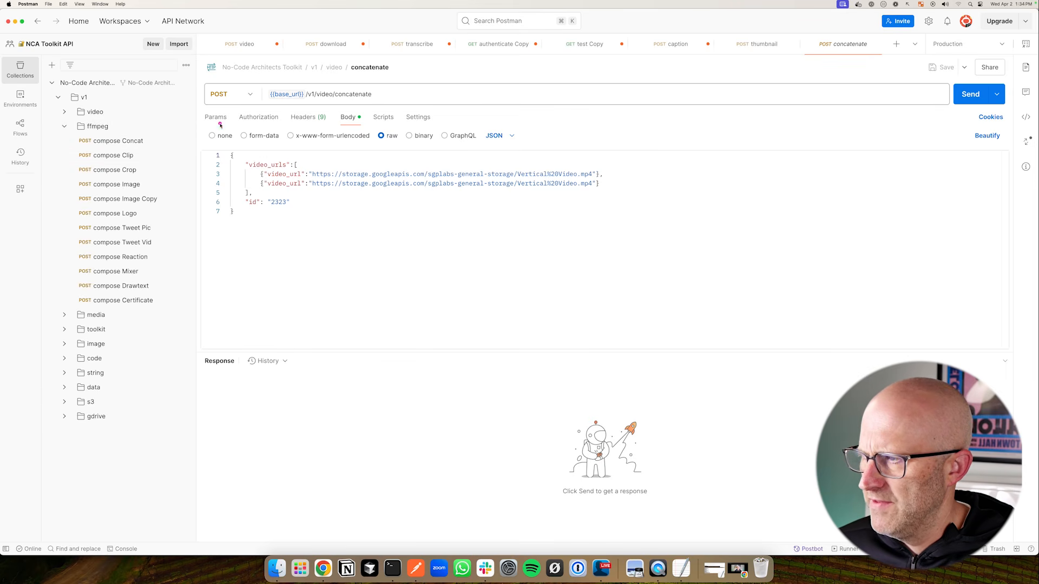
mouse_move(221, 123)
mouse_down()
mouse_move(156, 149)
mouse_move(163, 290)
mouse_move(162, 242)
mouse_up()
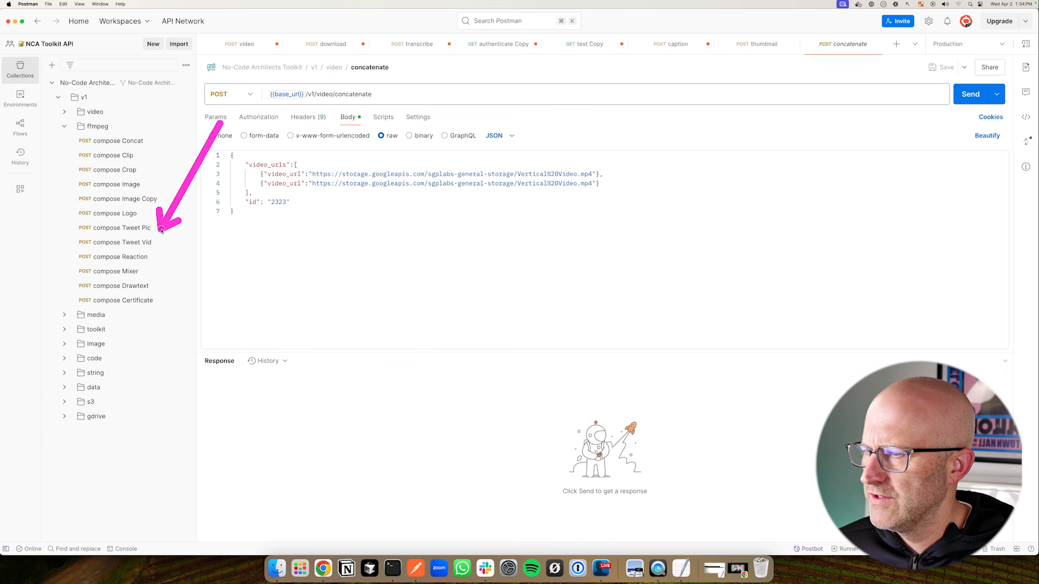
drag(378, 315, 379, 250)
drag(339, 284, 389, 294)
drag(415, 315, 407, 261)
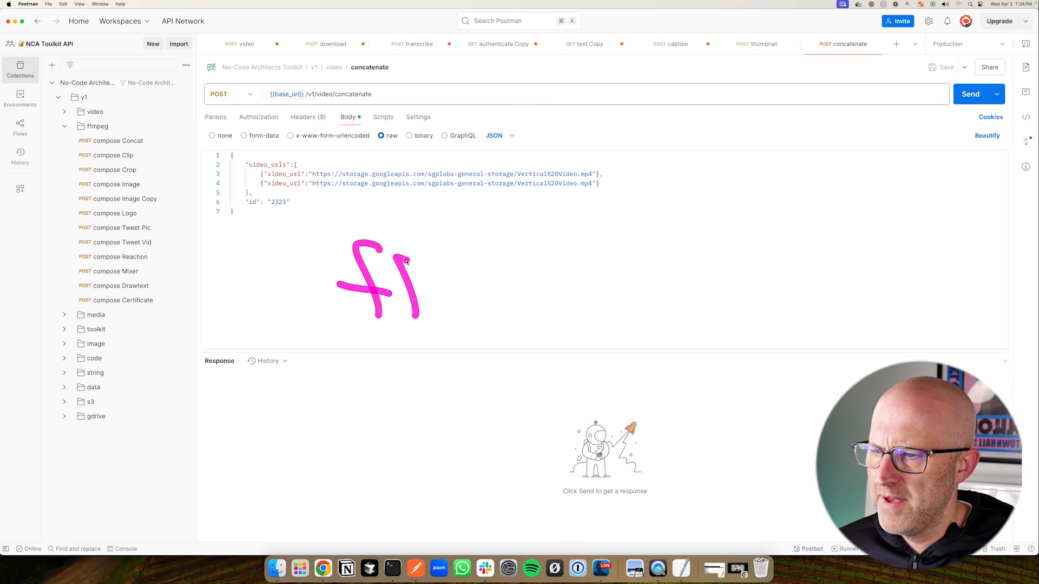
drag(449, 307, 545, 313)
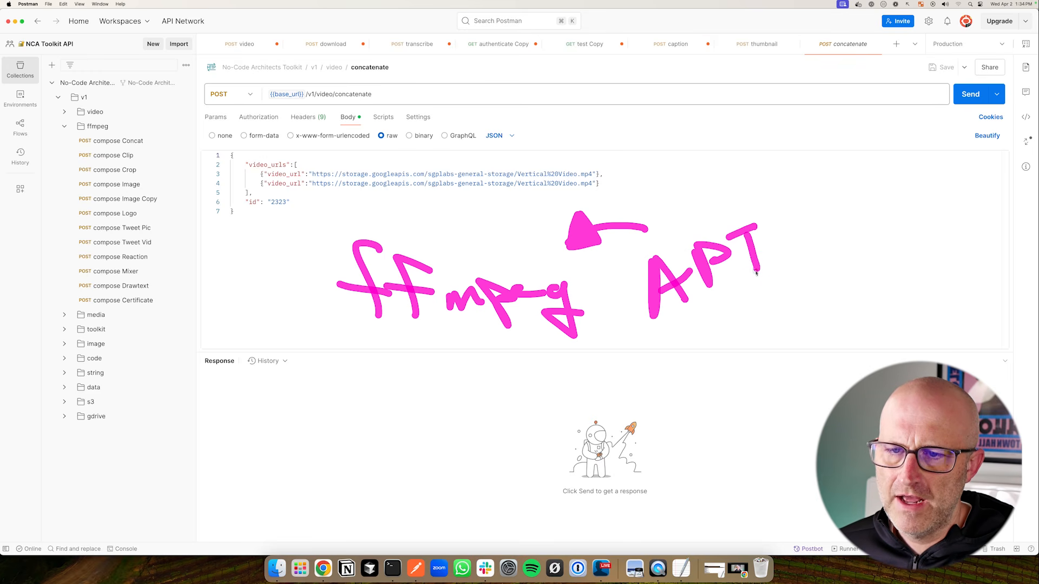
drag(256, 234, 310, 288)
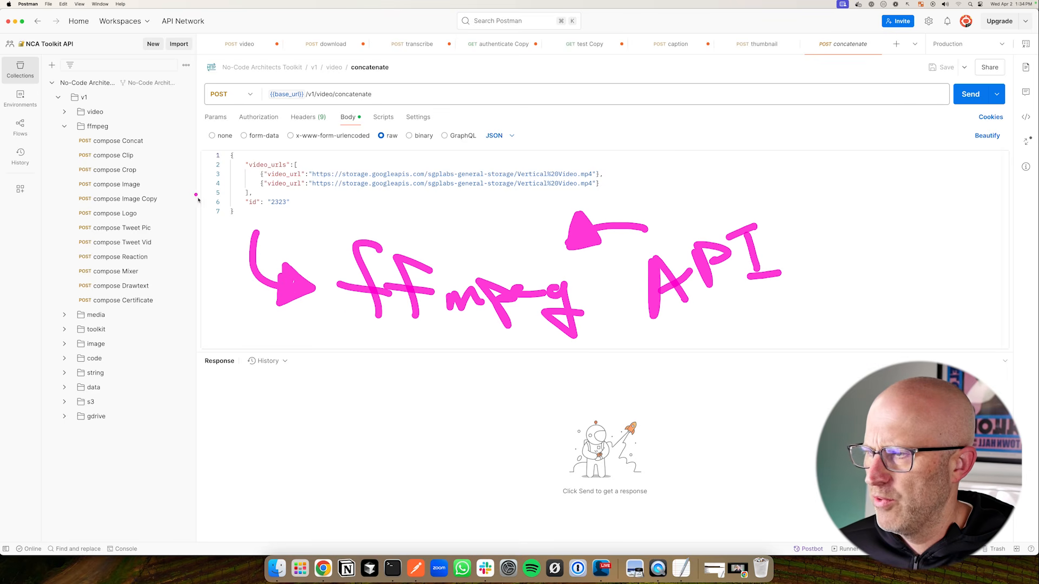
key(Escape)
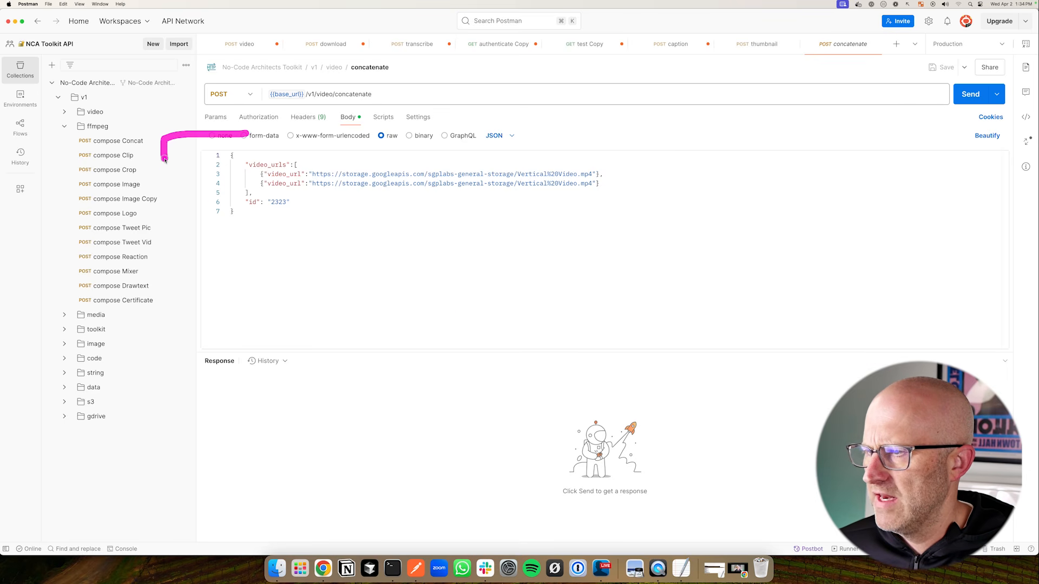
key(Escape)
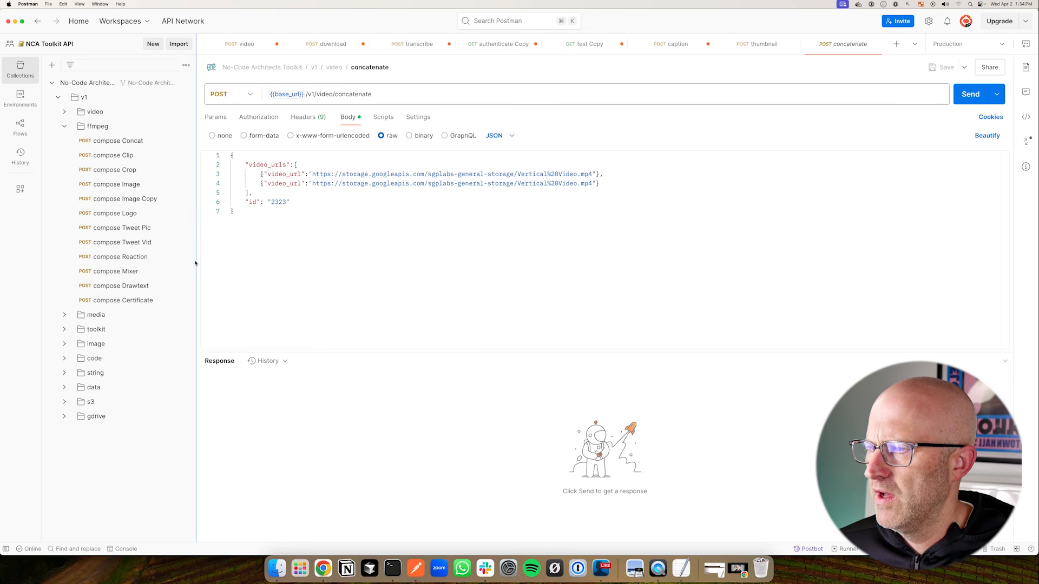
Point out compose Concat, Clip, Crop, Image Copy, Logo and Tweet Pic requests
drag(240, 142, 180, 144)
drag(273, 127, 150, 135)
drag(238, 142, 151, 155)
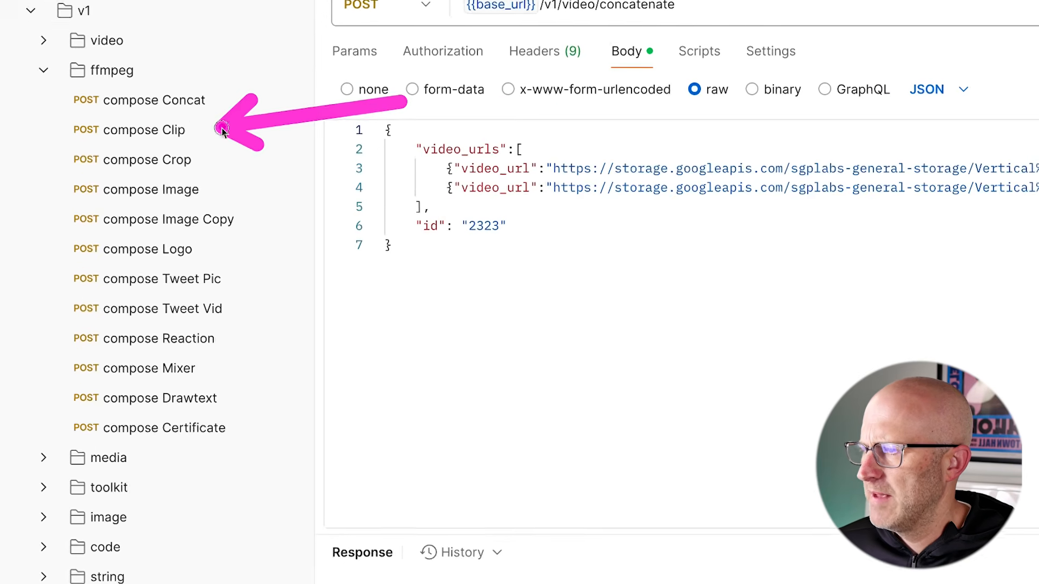
drag(402, 102, 214, 158)
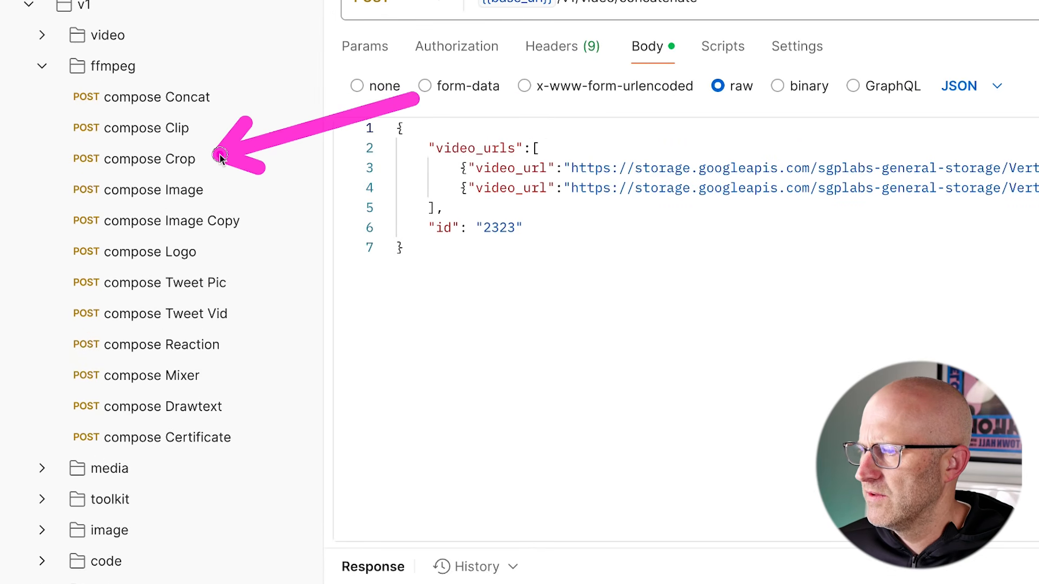
drag(314, 162, 213, 245)
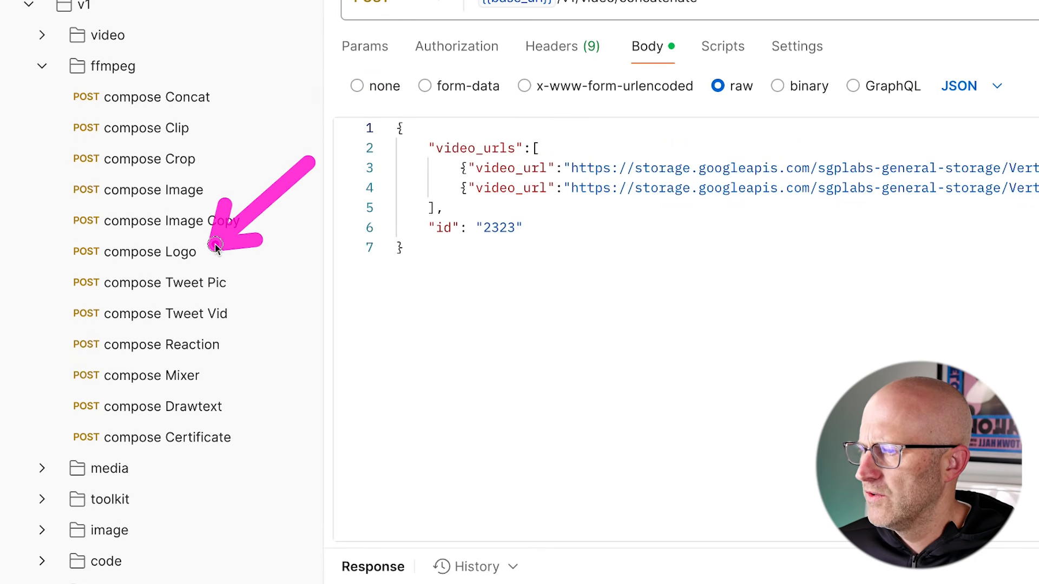
key(Escape)
drag(374, 193, 253, 269)
key(Escape)
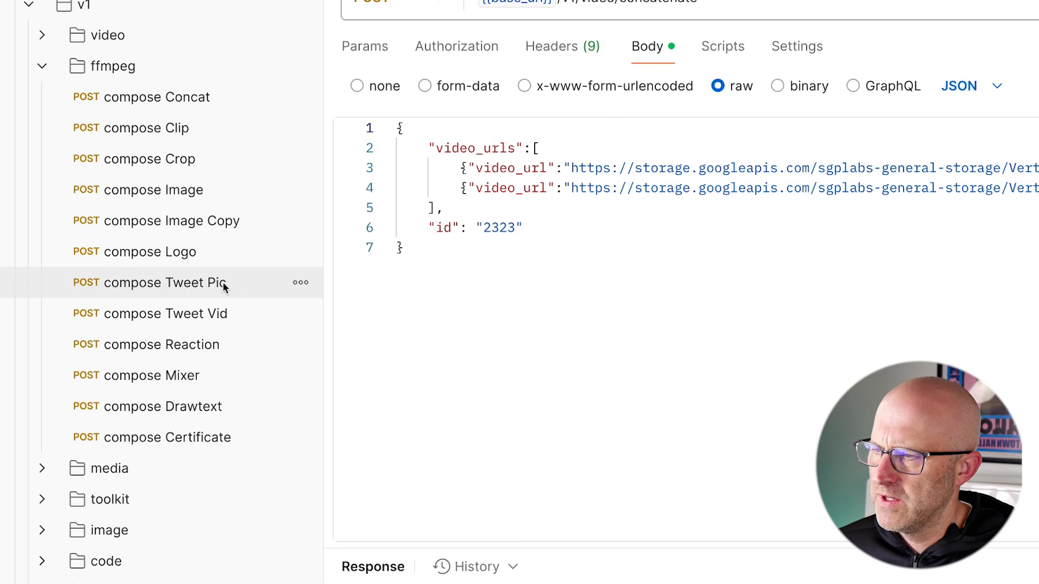
Send the ffmpeg folder's compose Reaction request and get a 200 OK response with a file_url
click(190, 286)
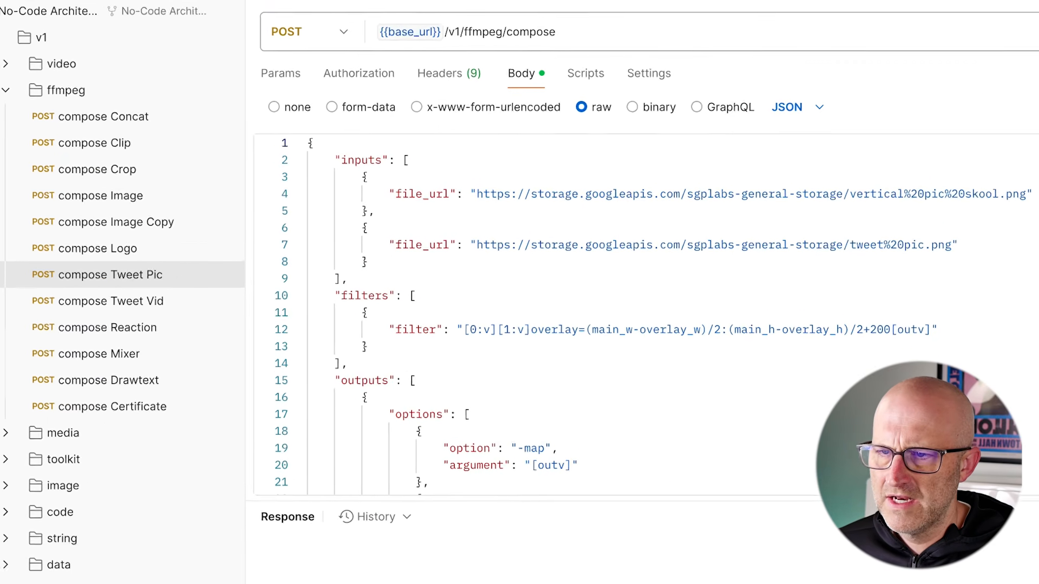
drag(961, 282, 813, 252)
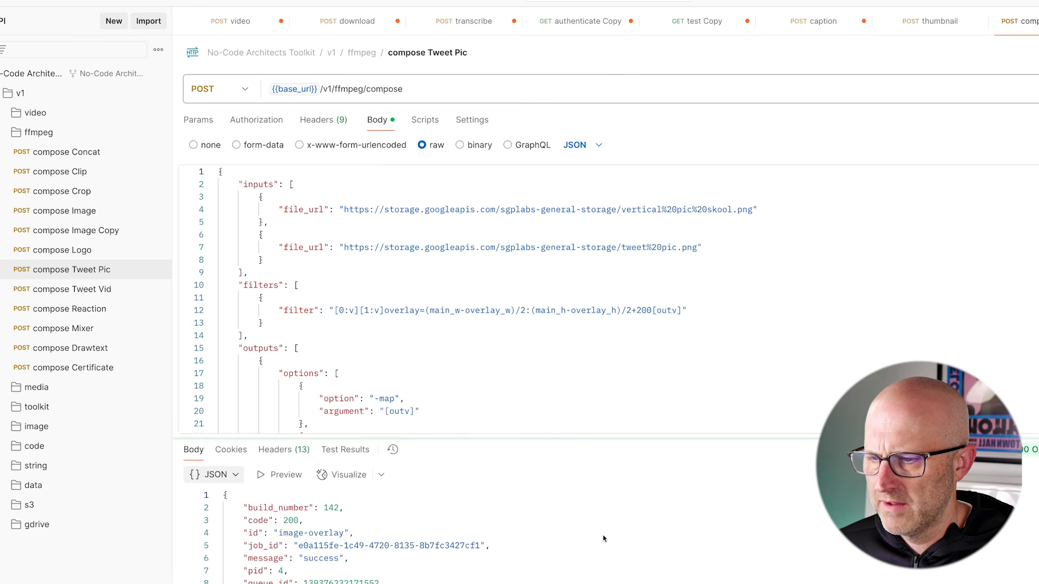
mouse_move(372, 253)
mouse_down()
mouse_move(279, 204)
mouse_move(234, 158)
mouse_move(217, 228)
mouse_up()
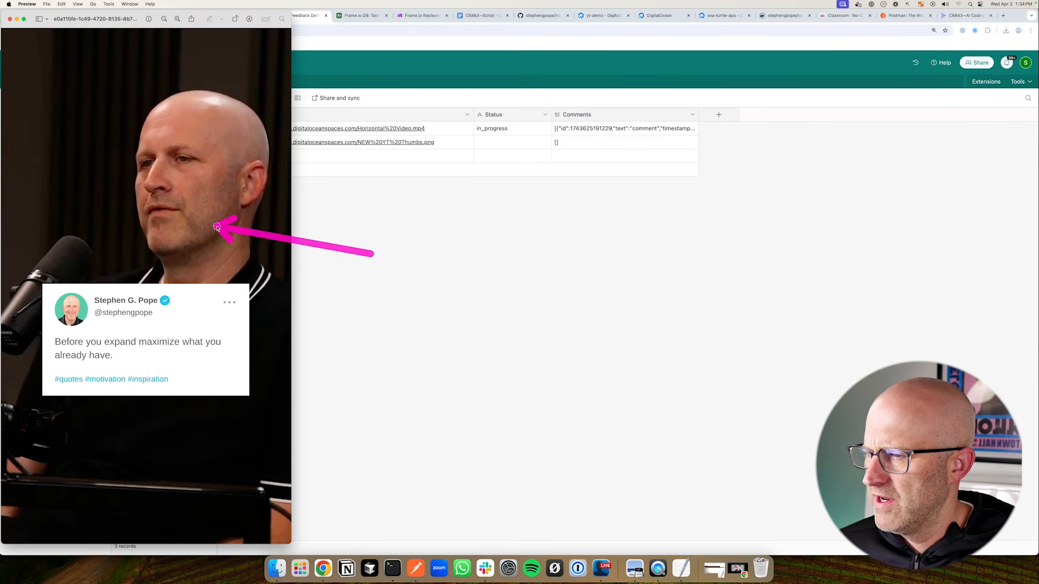
mouse_move(348, 401)
mouse_down()
mouse_move(239, 339)
mouse_move(237, 375)
mouse_up()
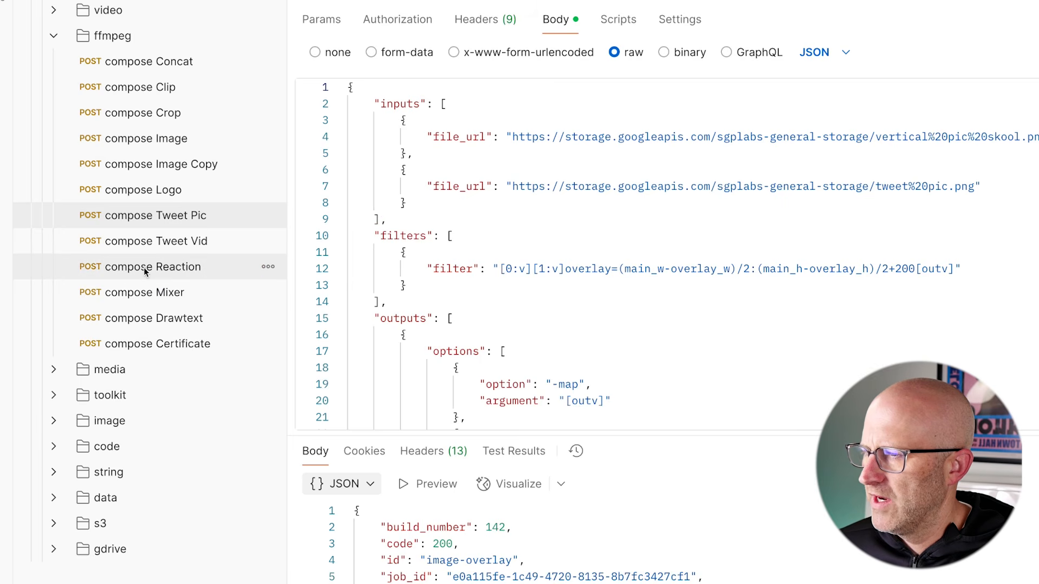
click(163, 266)
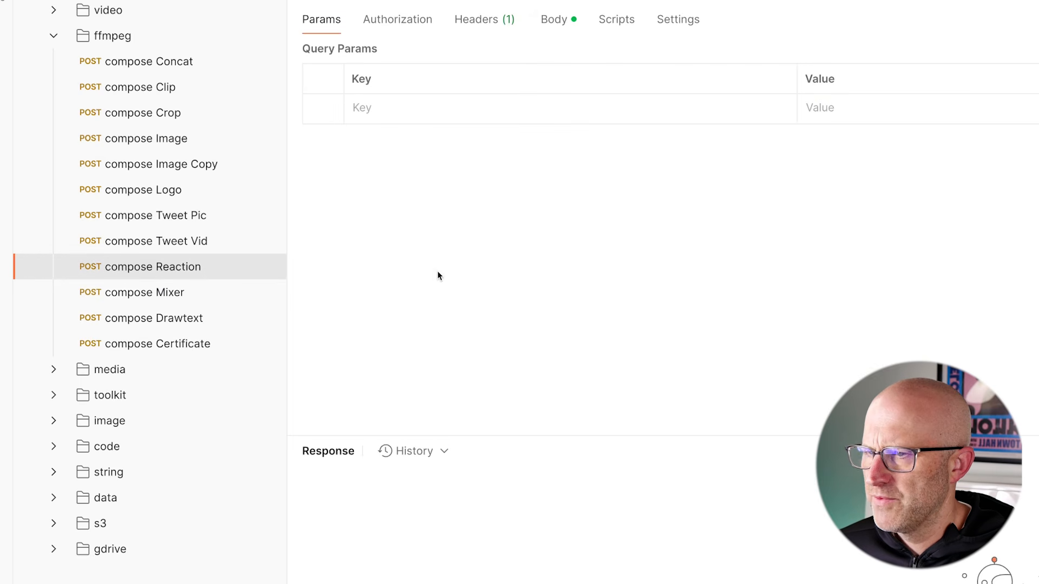
click(553, 19)
drag(890, 139, 934, 103)
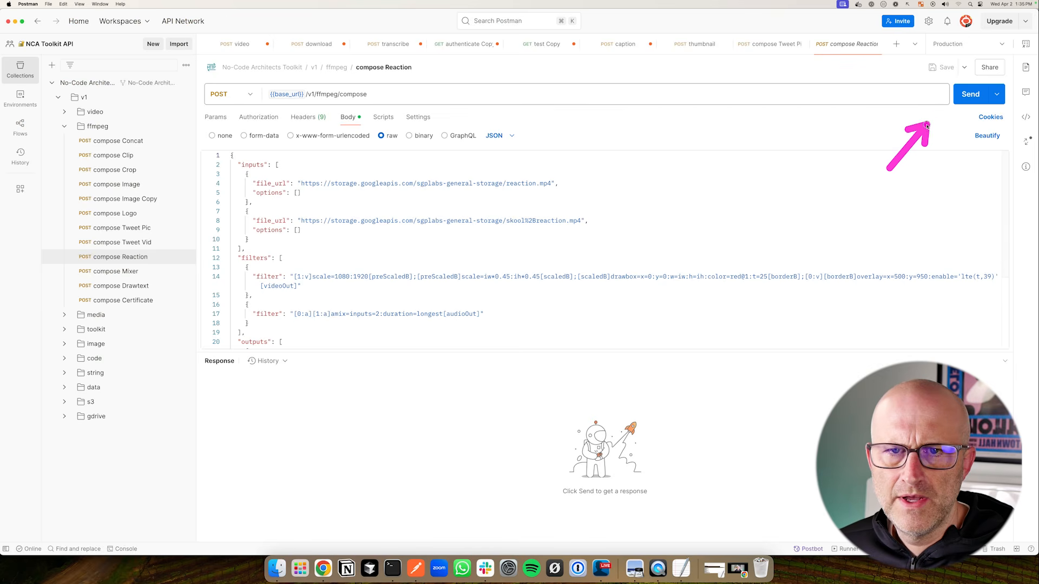
click(968, 99)
mouse_move(635, 264)
mouse_down()
mouse_move(594, 234)
mouse_move(592, 193)
mouse_move(569, 185)
mouse_up()
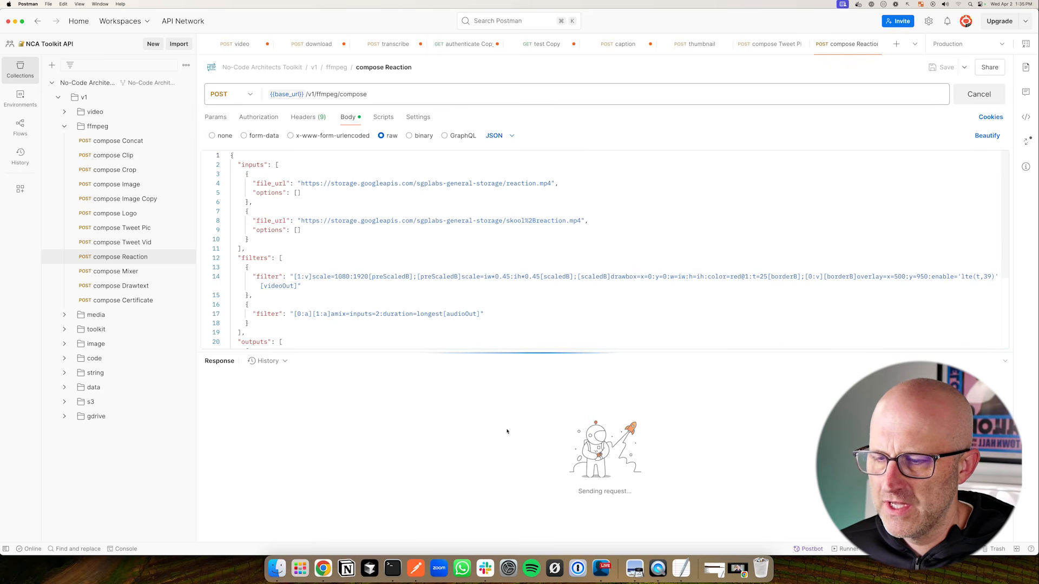
drag(536, 409, 528, 468)
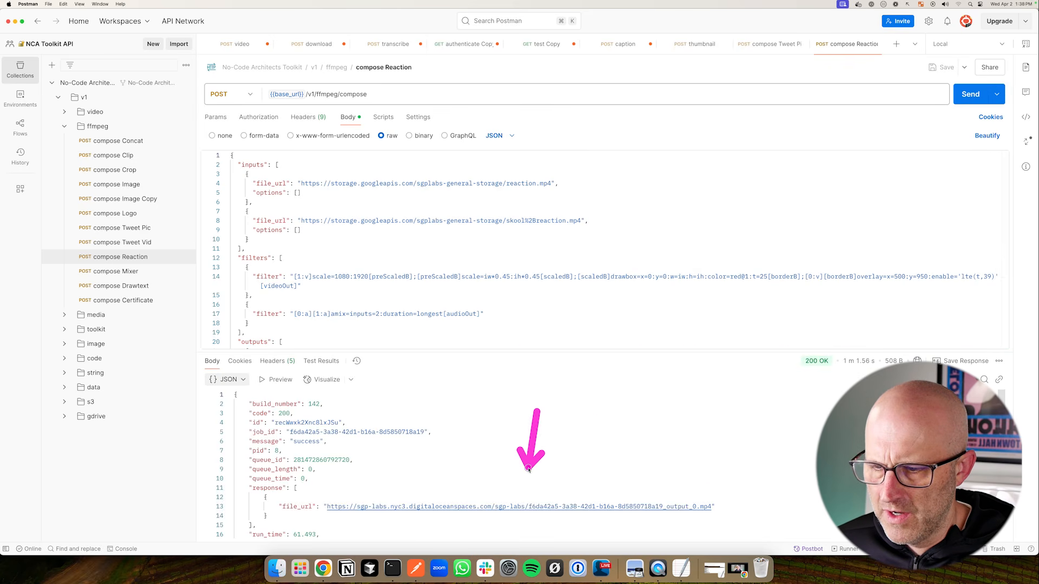
Open the response's output MP4 and play the red-bordered reaction video
super+click(534, 506)
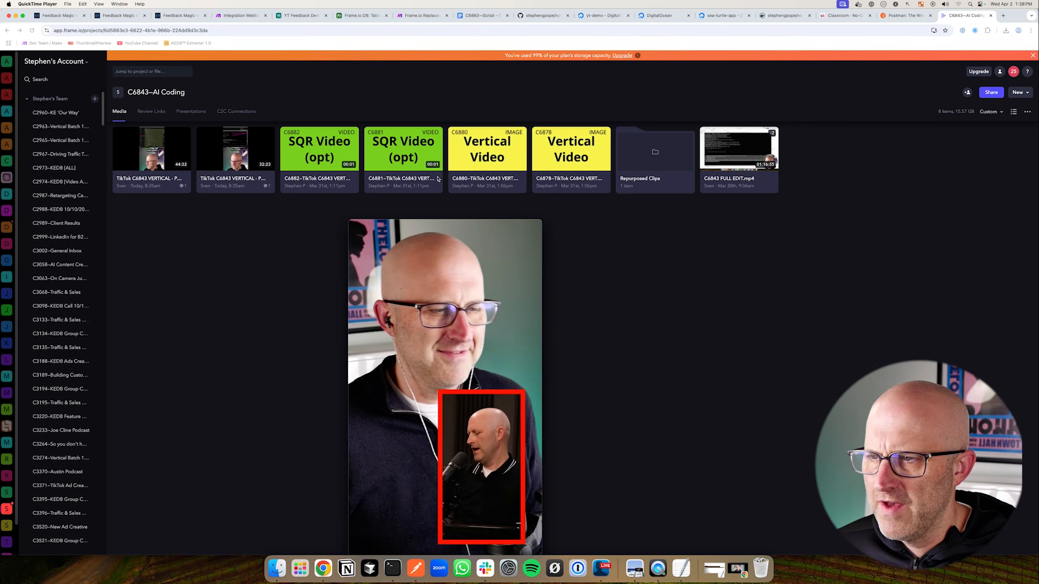
drag(443, 226, 485, 157)
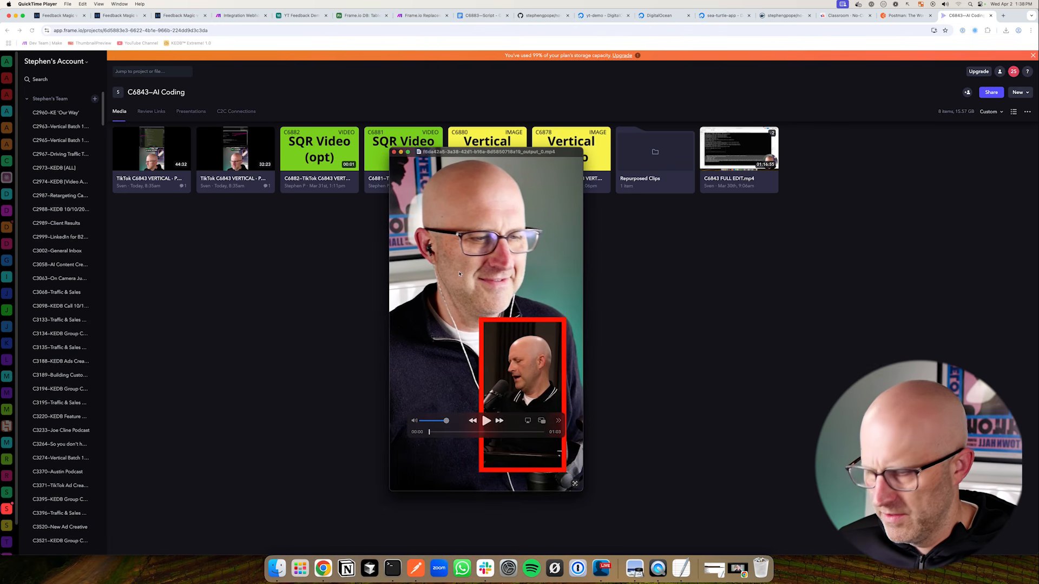
mouse_move(595, 172)
mouse_down()
mouse_move(547, 214)
mouse_move(548, 304)
mouse_up()
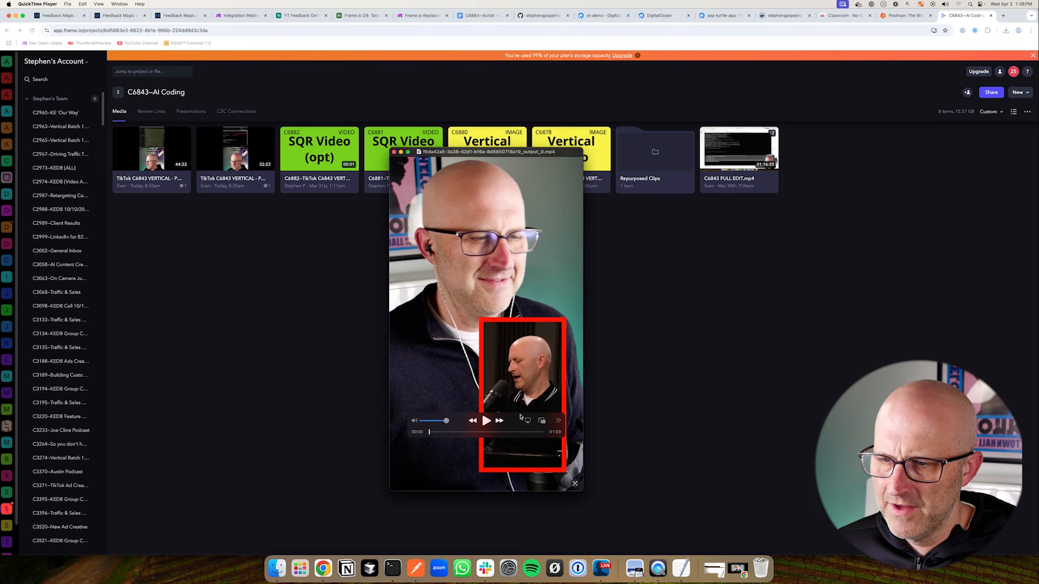
click(487, 423)
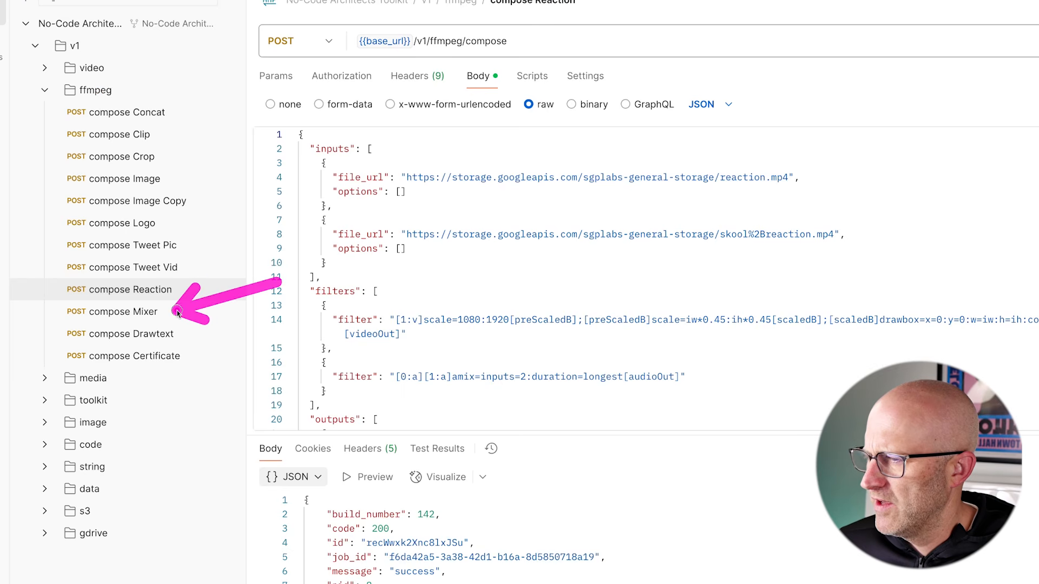
Send the compose Certificate request with its JSON body and get a 200 OK response
click(178, 339)
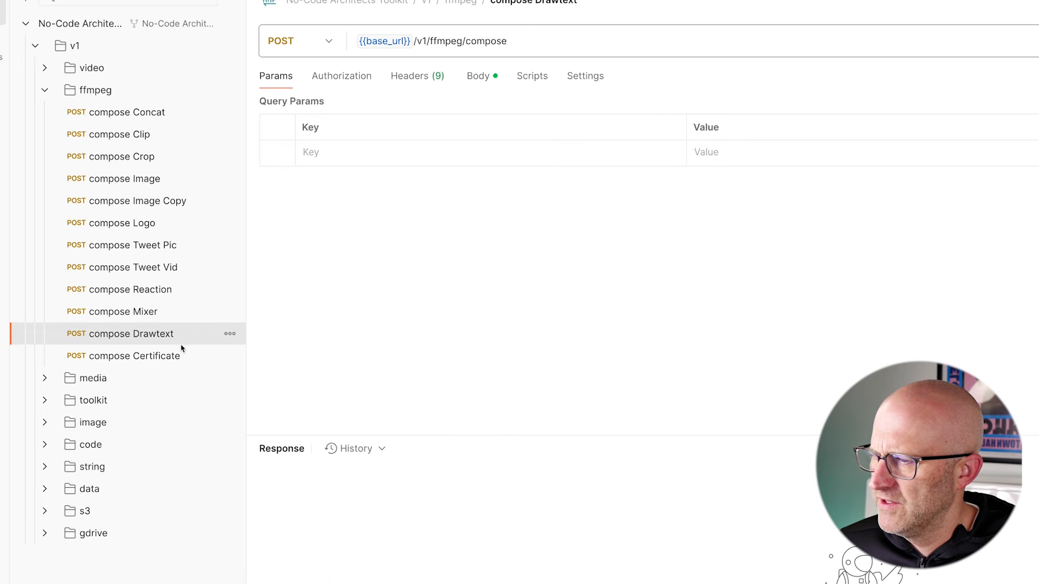
click(167, 357)
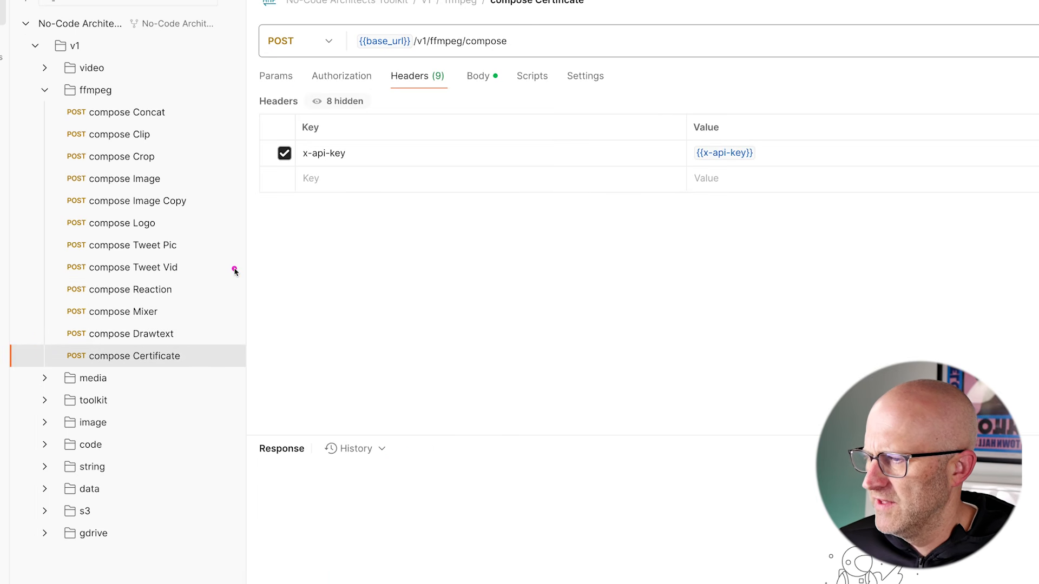
click(479, 77)
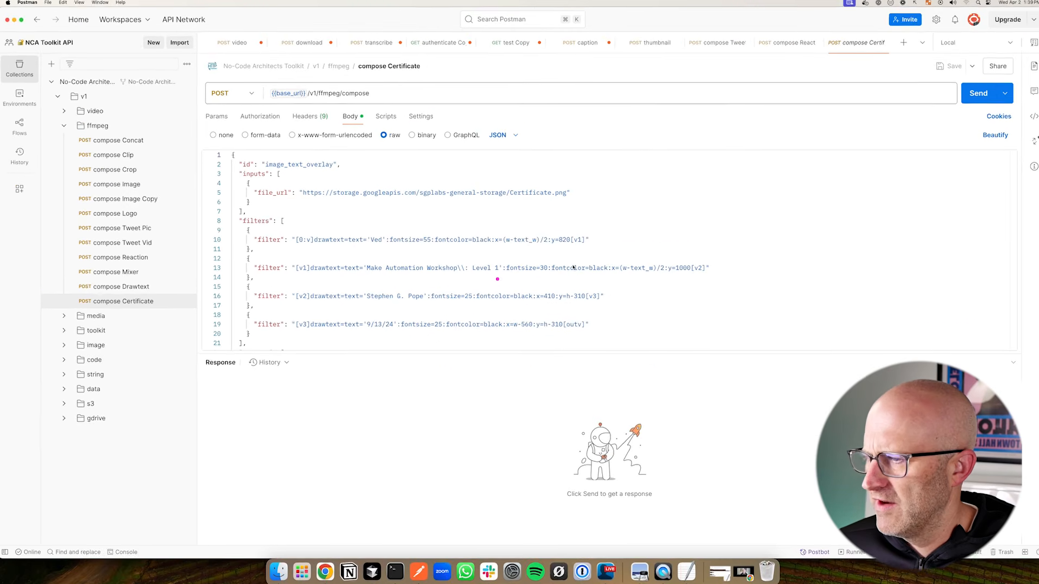
click(972, 98)
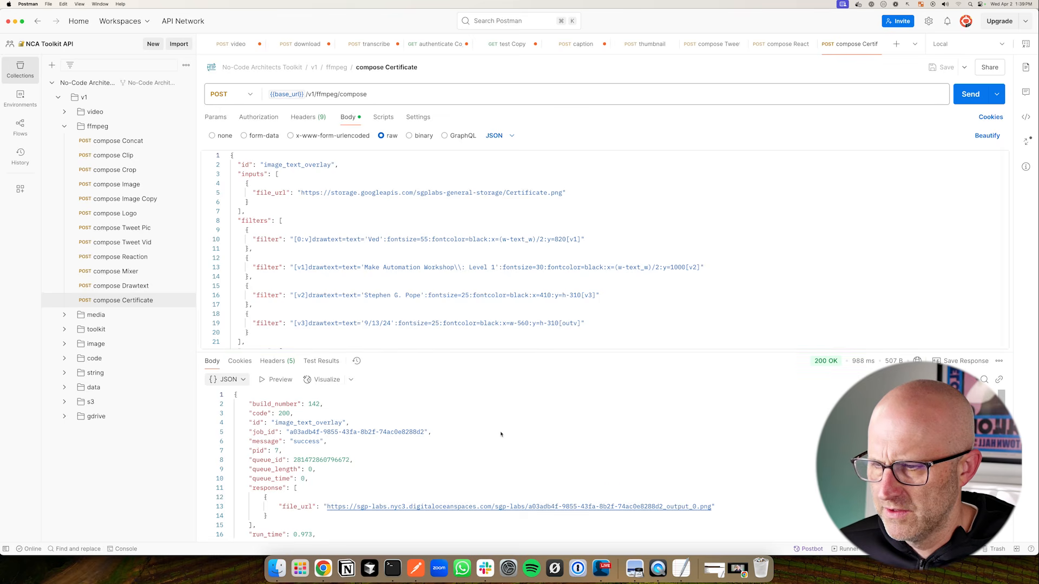
Open the generated PNG certificate for Make Automation Workshop: Level 1 from the response link
super+click(520, 507)
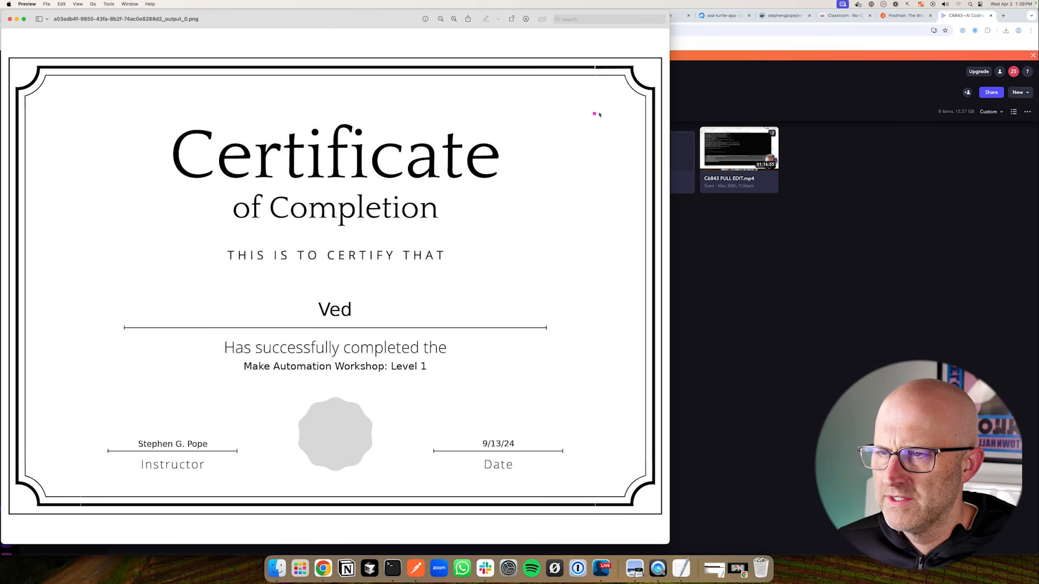
mouse_move(606, 111)
mouse_down()
mouse_move(513, 152)
mouse_move(514, 168)
mouse_up()
drag(446, 279, 371, 309)
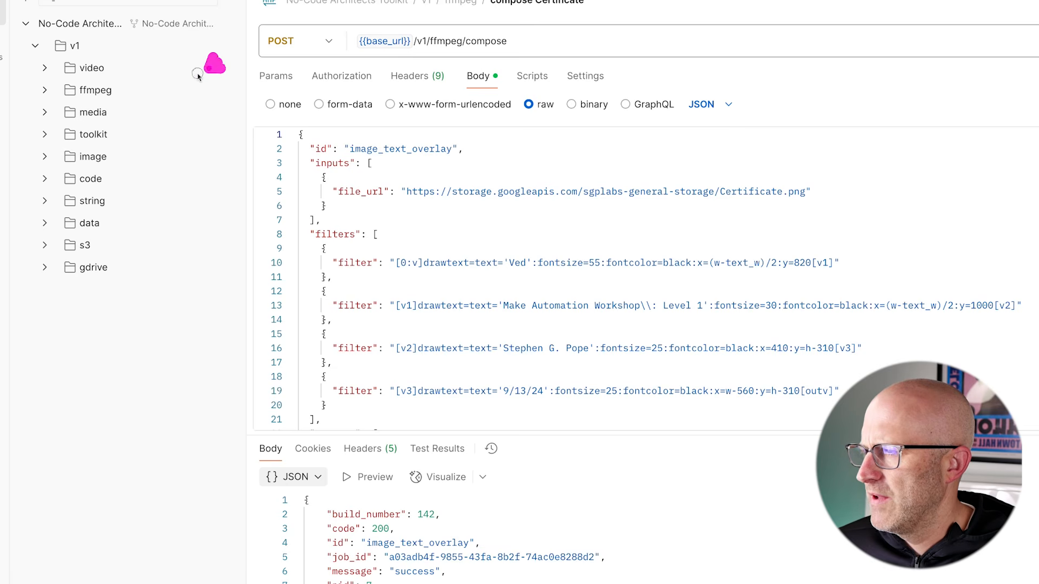
drag(209, 63, 130, 98)
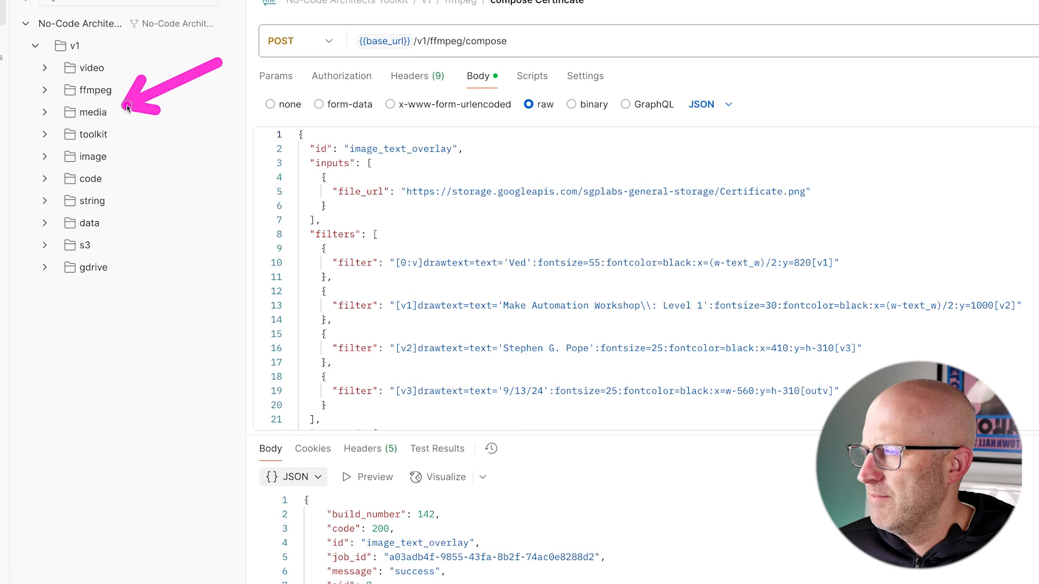
Send the media transcribe request and get a successful result
click(46, 111)
drag(214, 103, 140, 154)
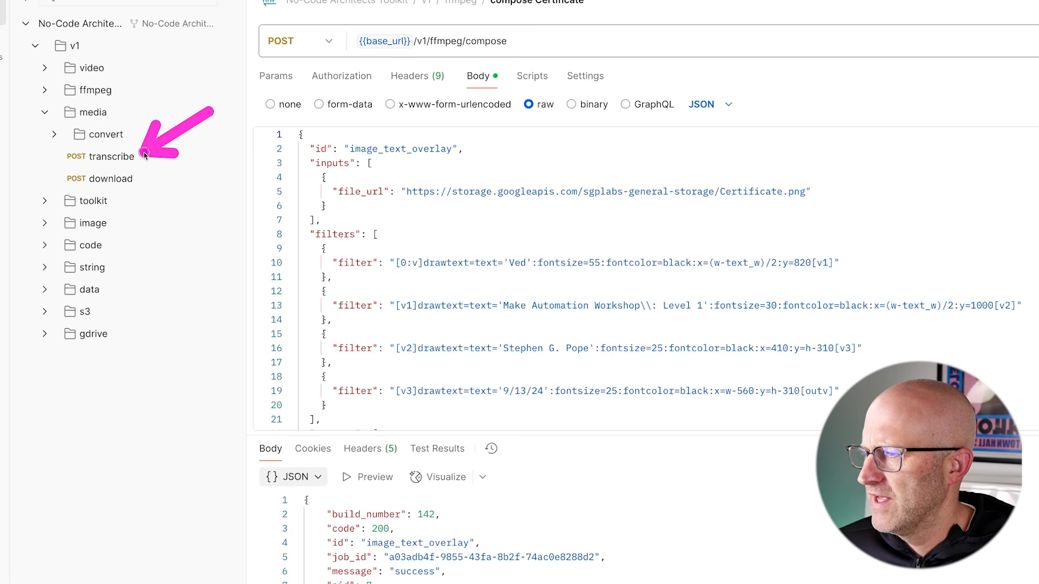
click(112, 158)
drag(751, 273, 701, 209)
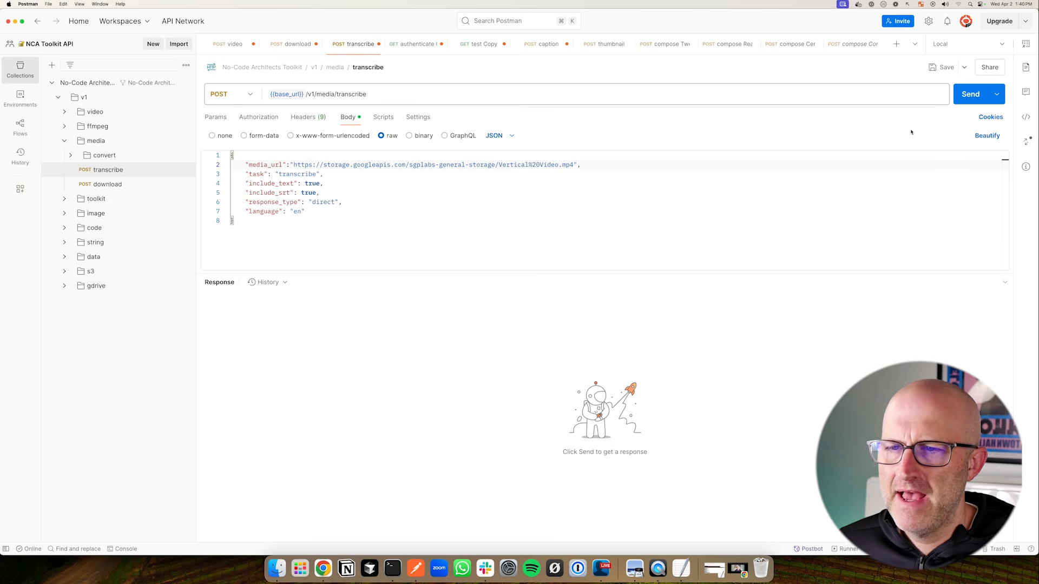
click(969, 95)
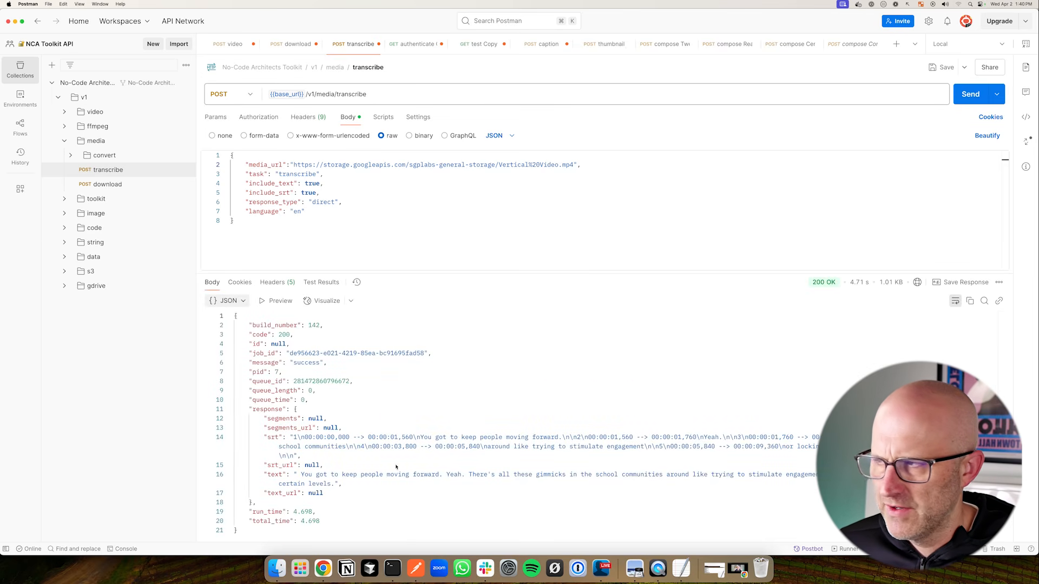
Run the image-to-video convert request, view its MP4 output, and select the Python code execute request
click(119, 156)
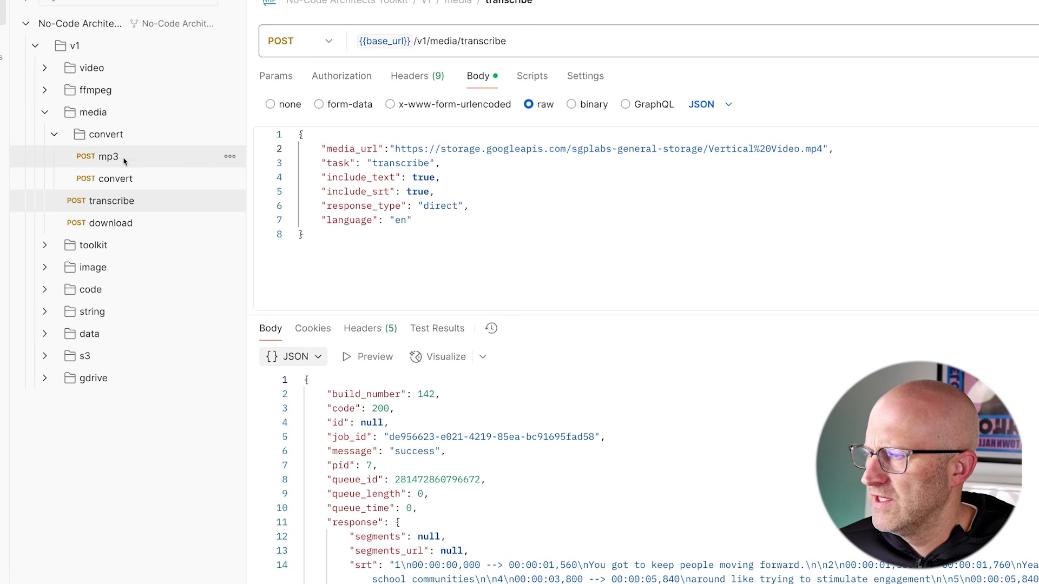
click(45, 267)
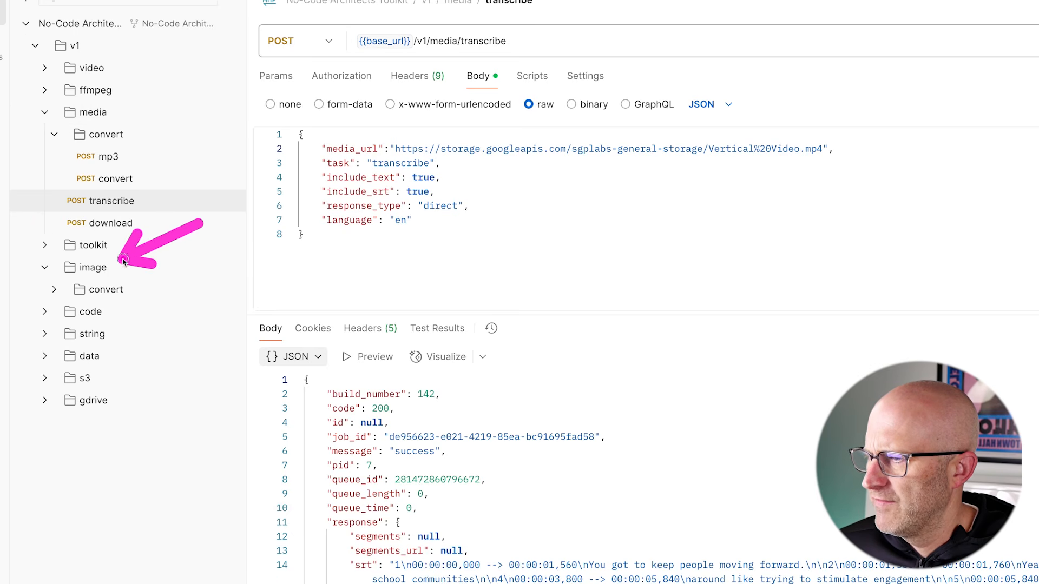
click(53, 290)
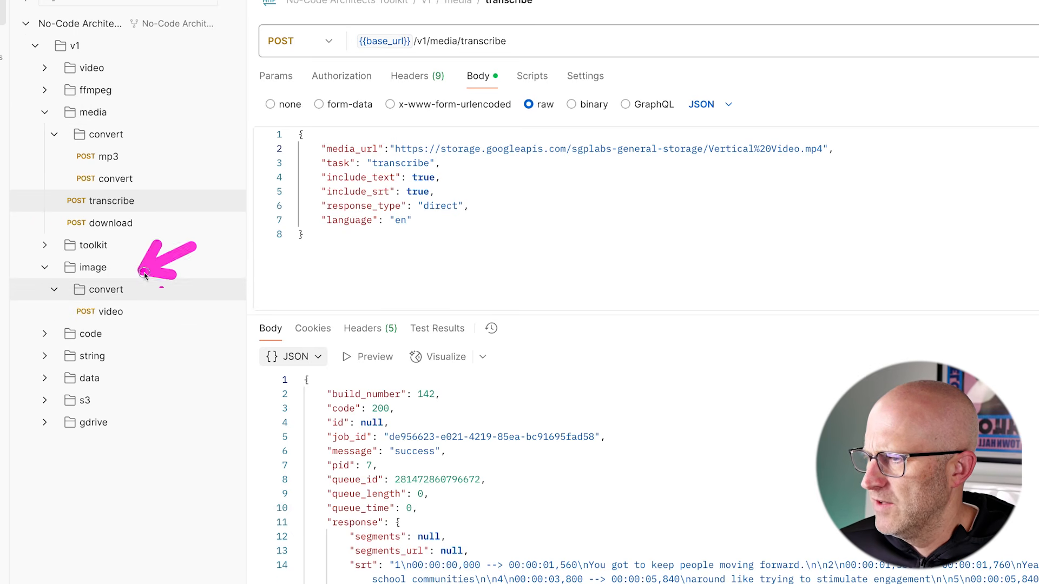
click(125, 313)
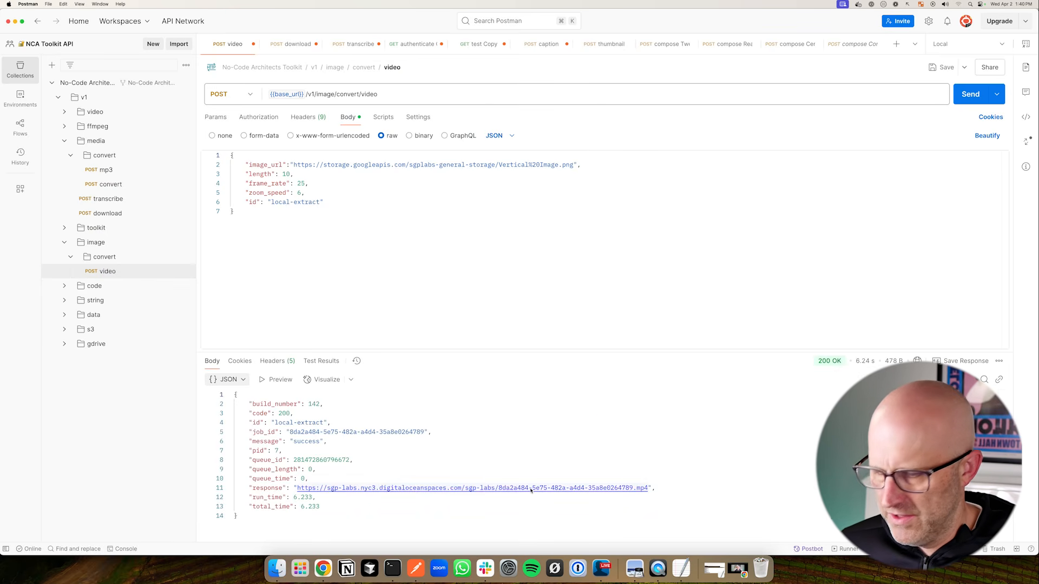
super+click(531, 490)
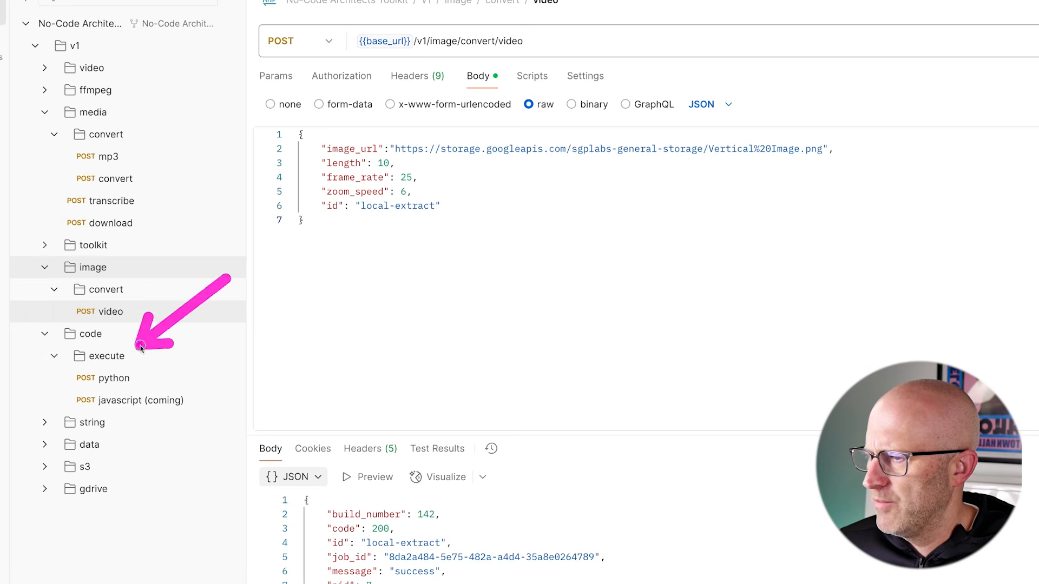
click(116, 379)
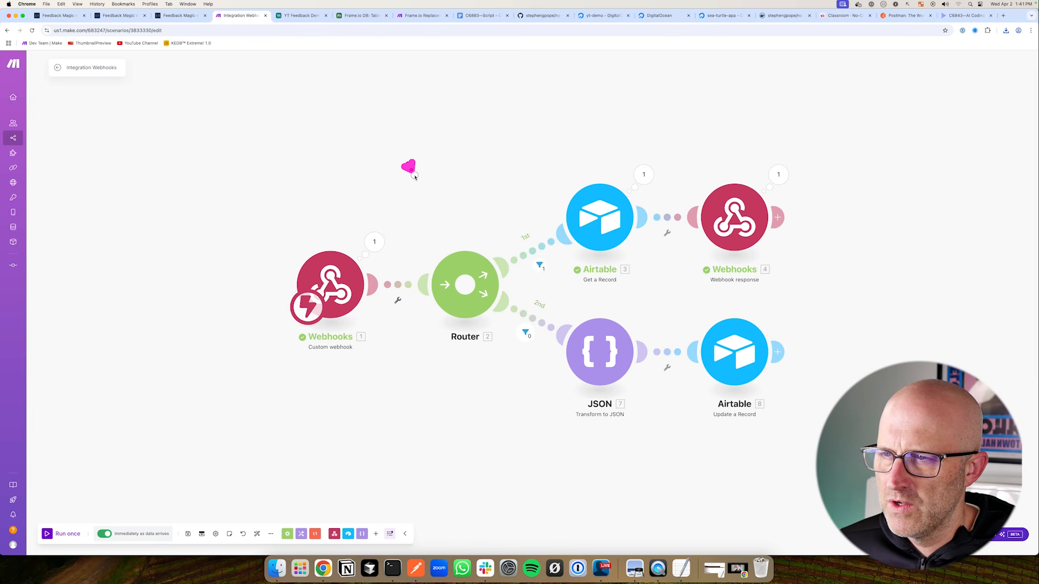
Go to the No-Code Architects Classroom in Skool and open the EVERY Automation Template course
click(415, 568)
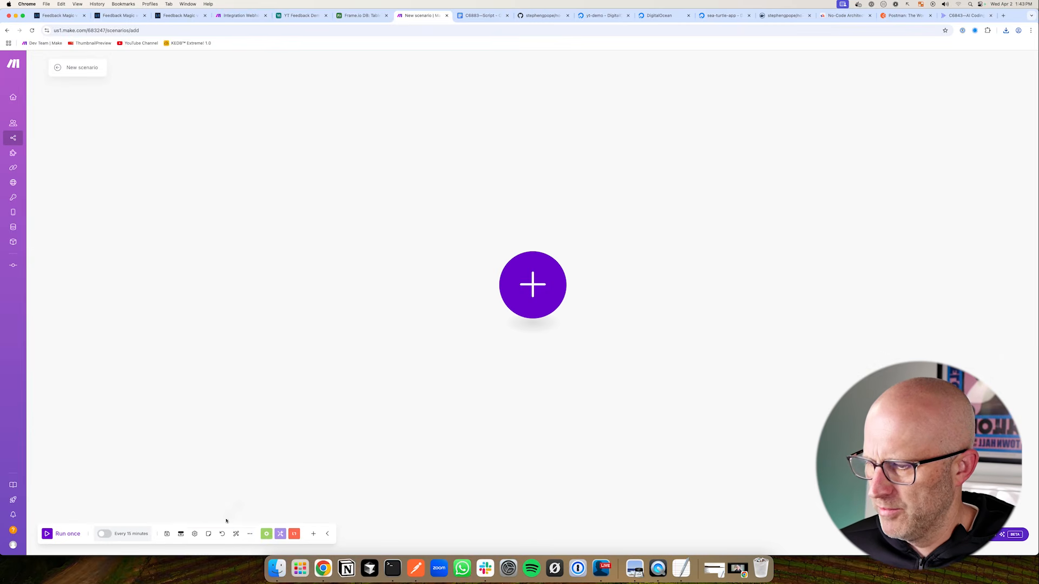
click(468, 306)
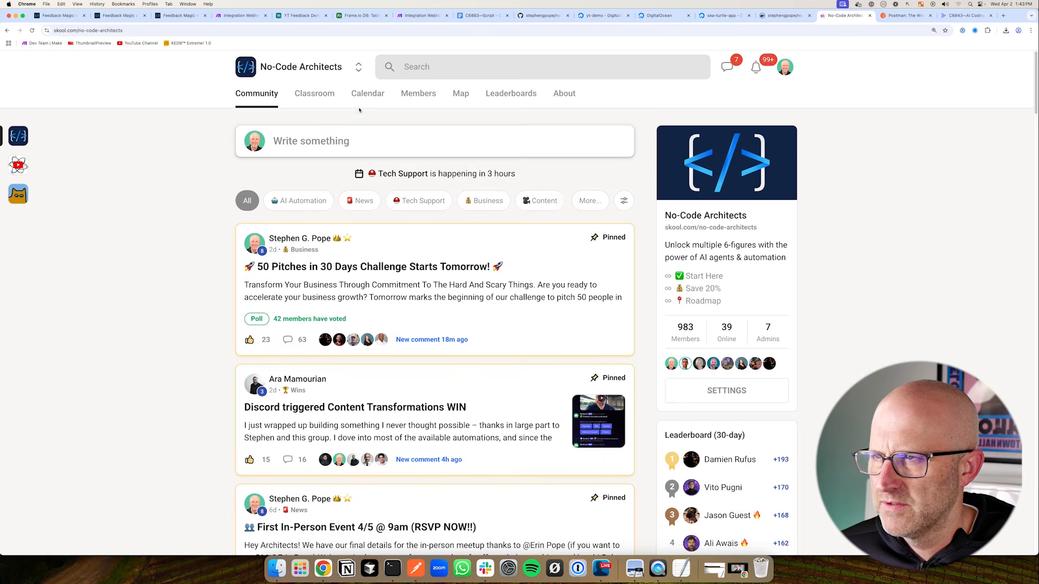
click(314, 93)
click(703, 297)
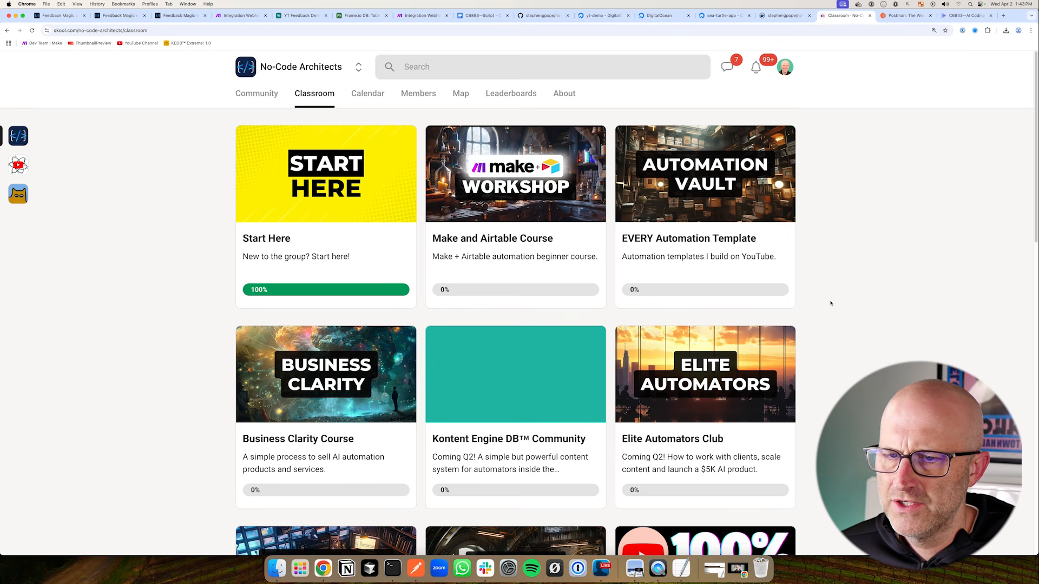